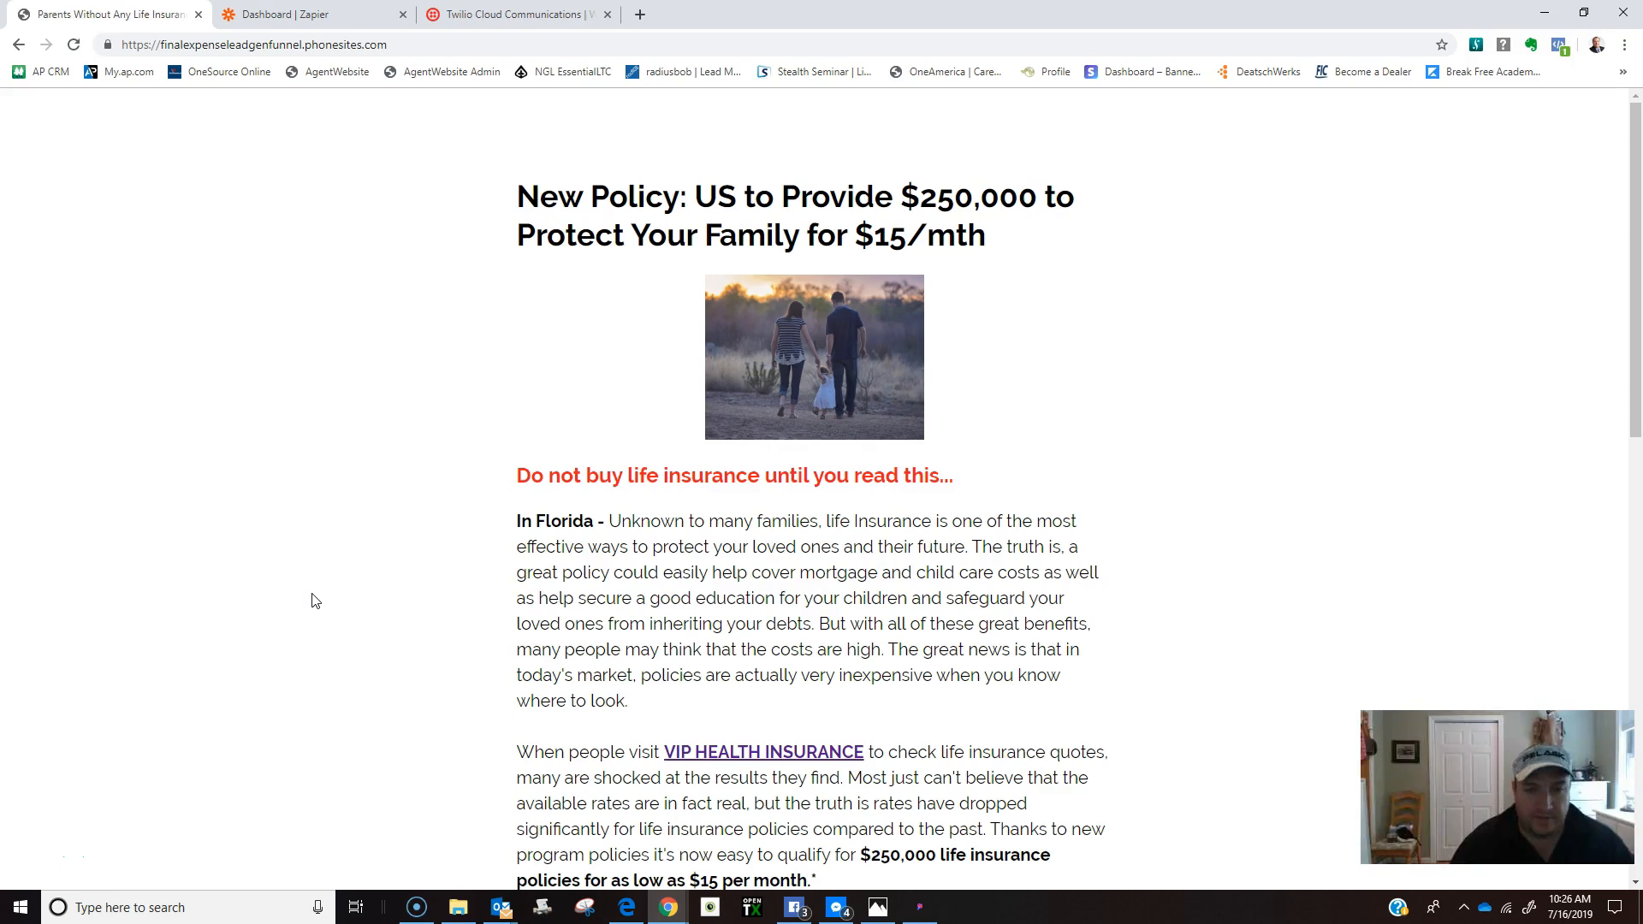
Scroll through the $250,000 life insurance funnel page, then switch to the Zapier zap list.
scroll(312, 599, "down", 2)
scroll(313, 599, "up", 2)
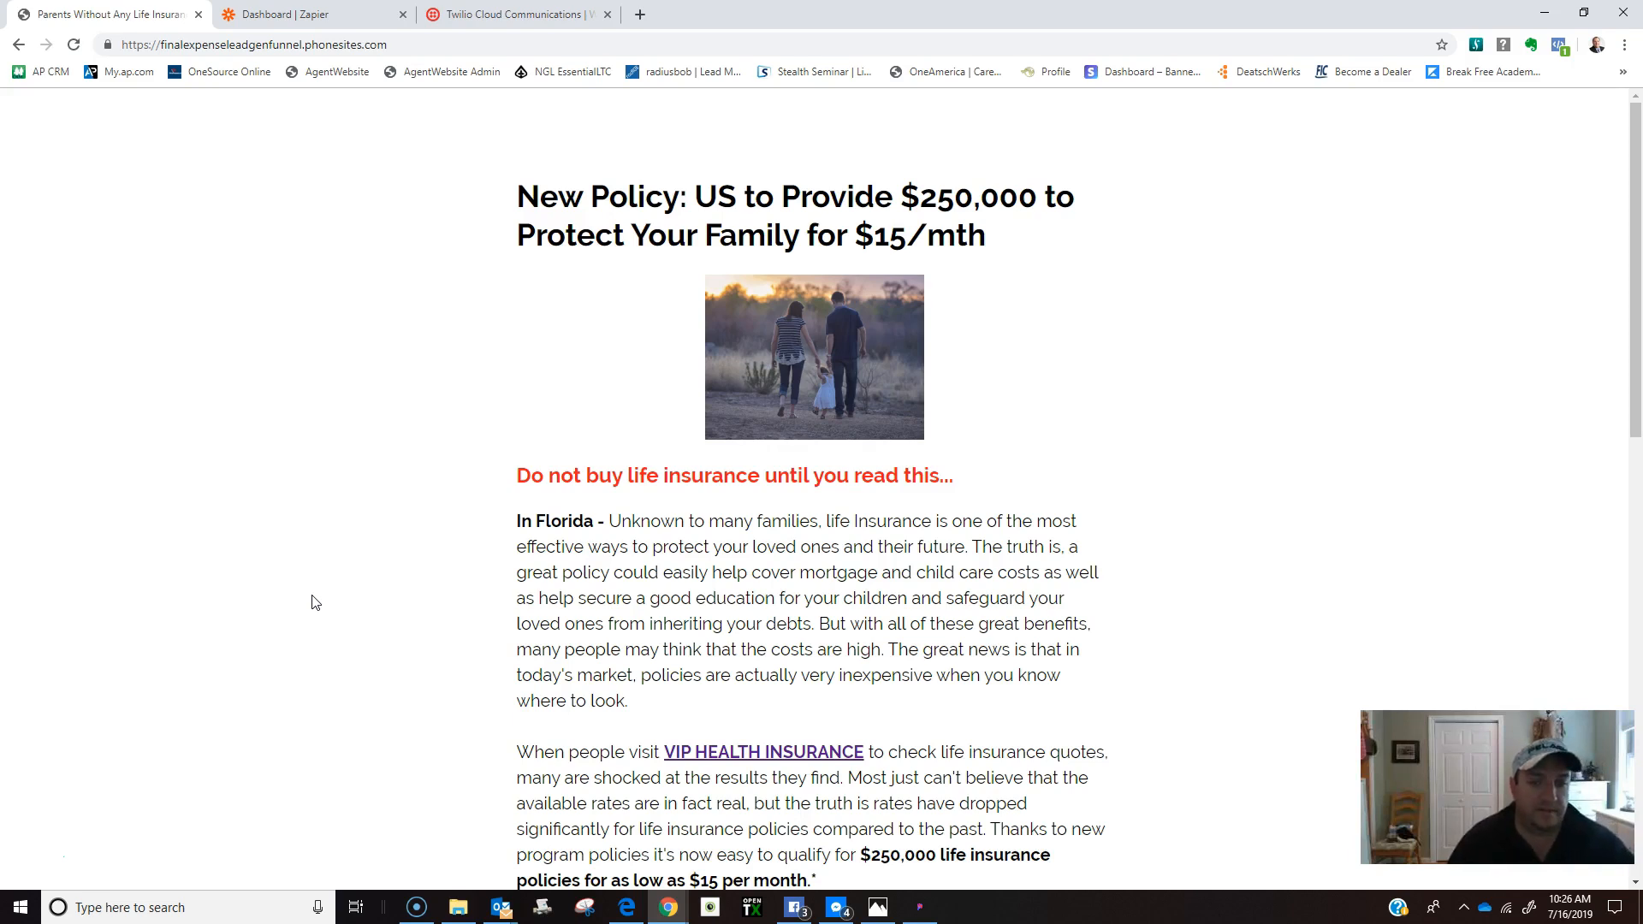
scroll(311, 603, "down", 2)
scroll(312, 605, "up", 2)
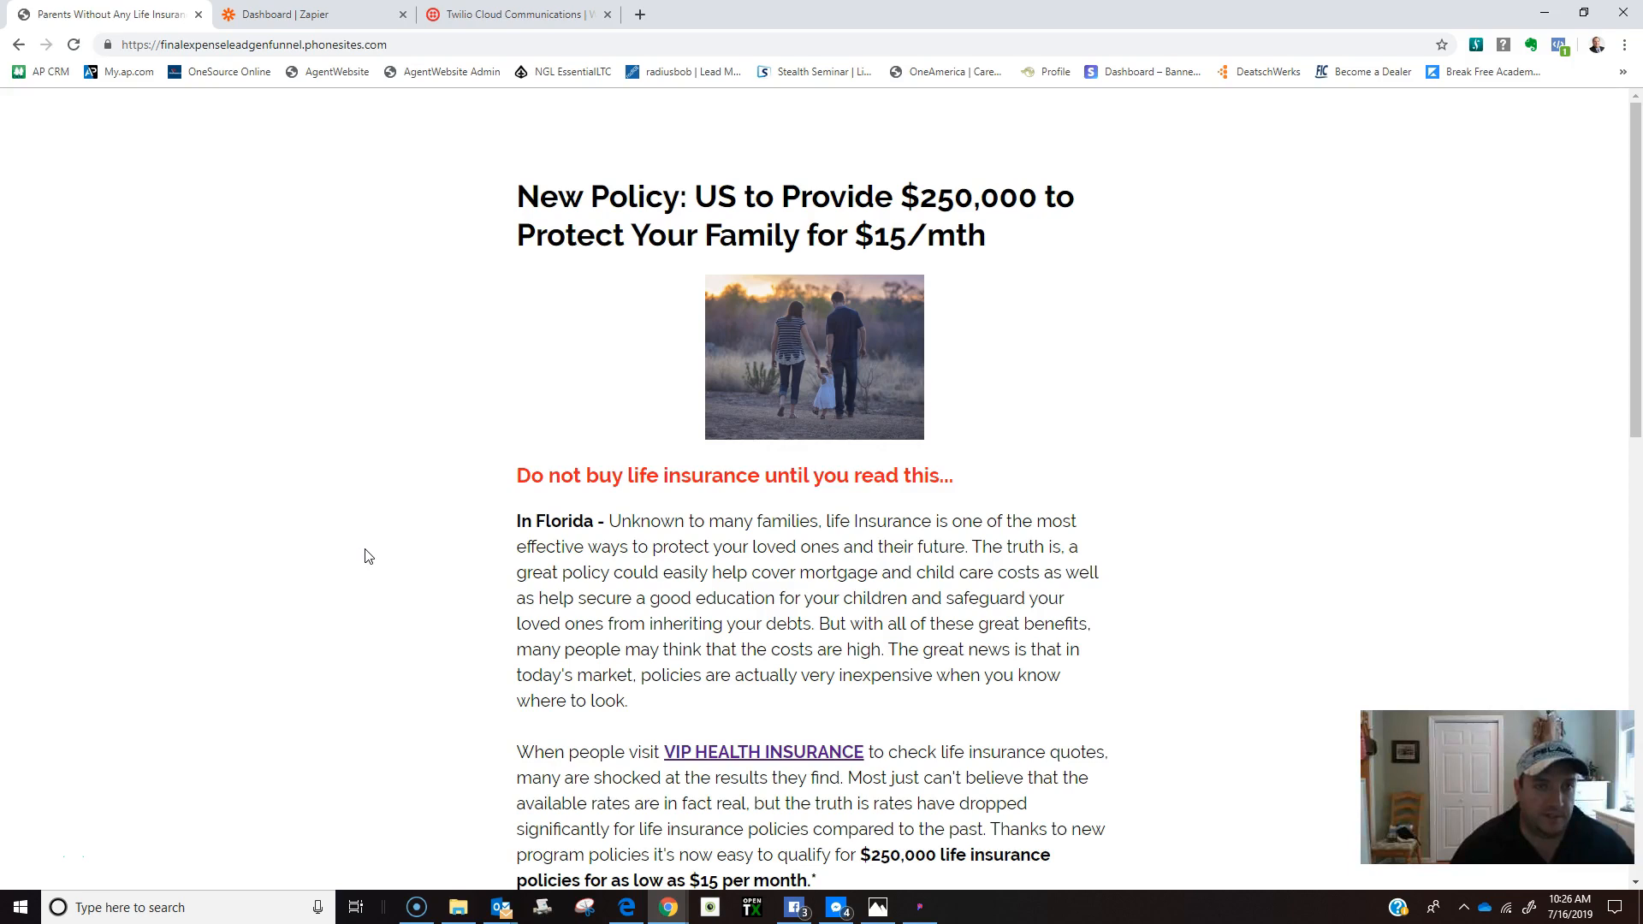
scroll(365, 554, "down", 2)
scroll(368, 557, "down", 2)
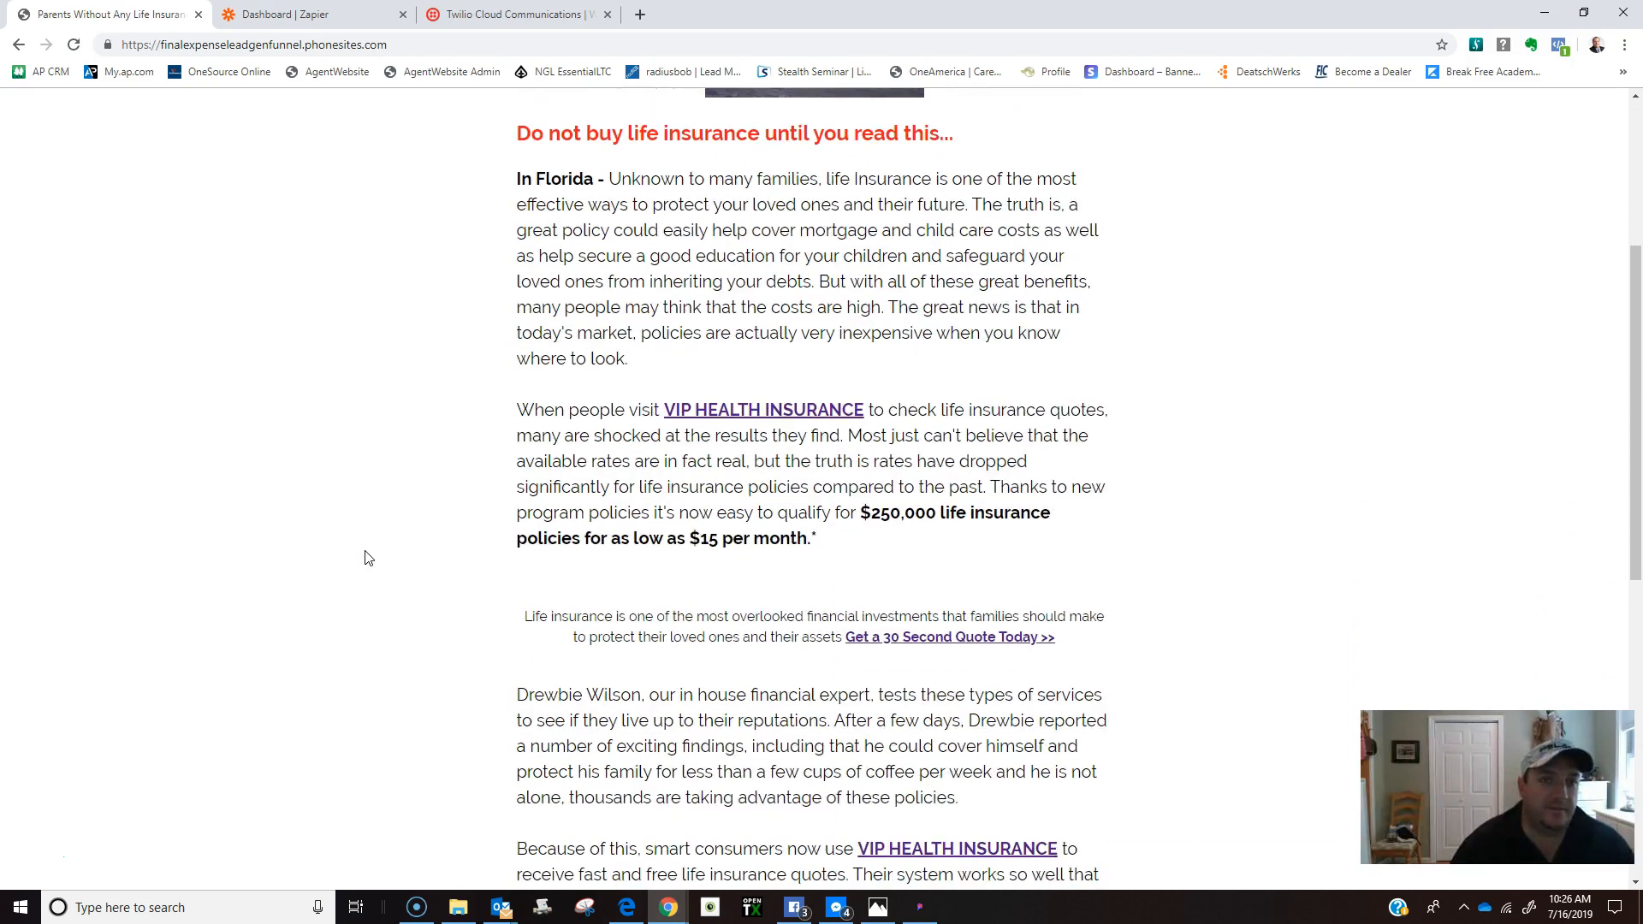
scroll(368, 557, "down", 2)
scroll(368, 558, "down", 3)
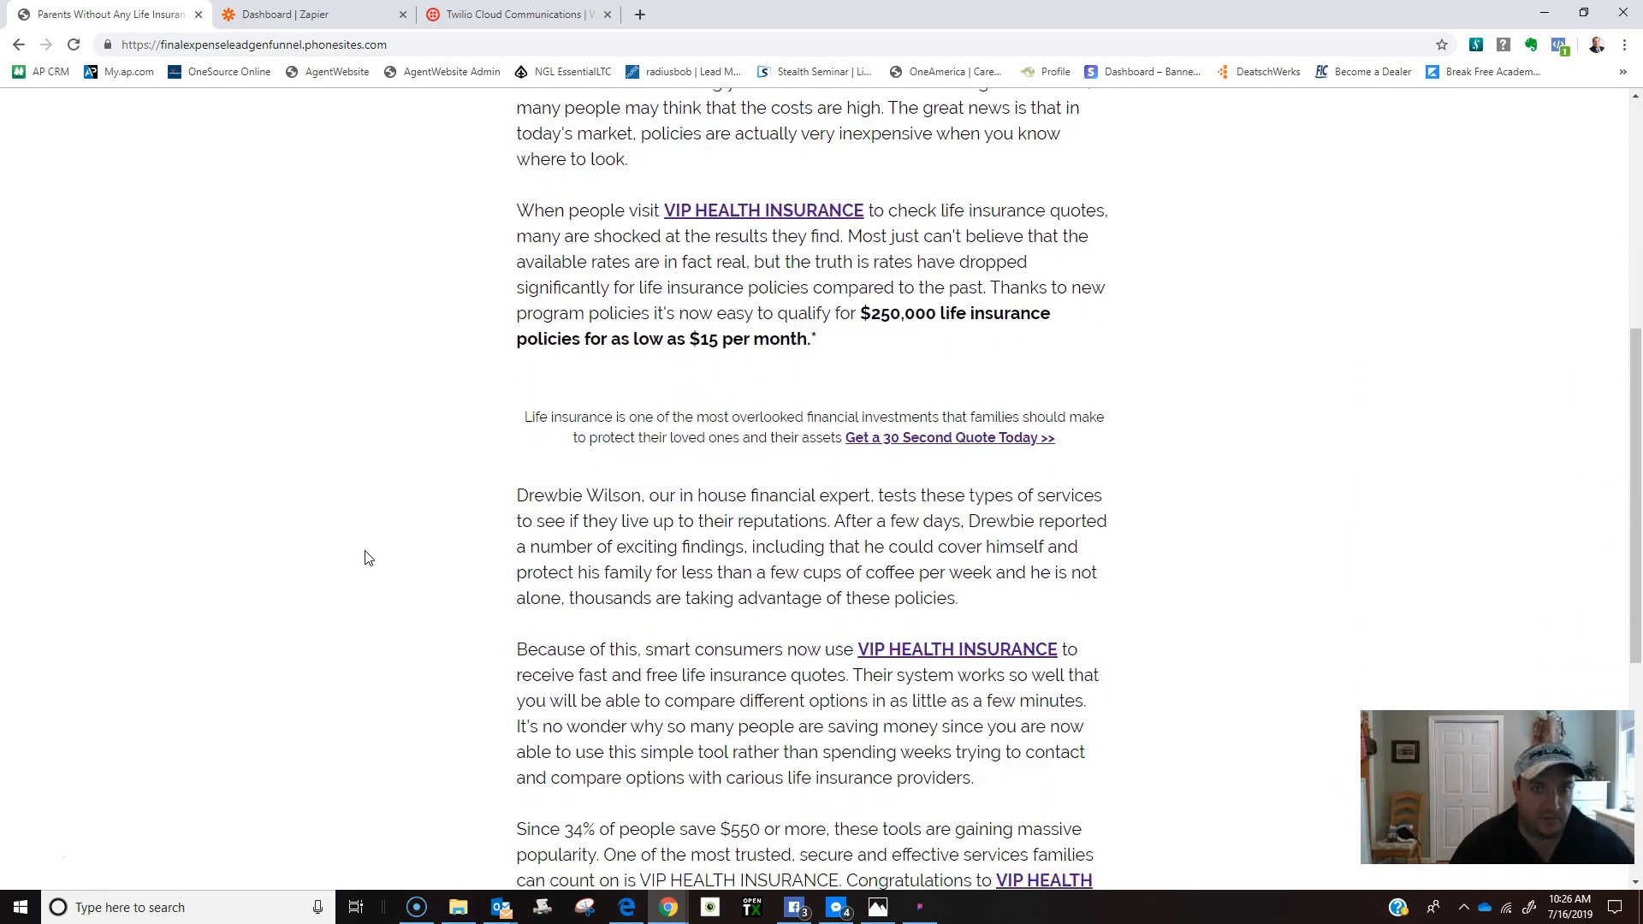
scroll(368, 558, "down", 4)
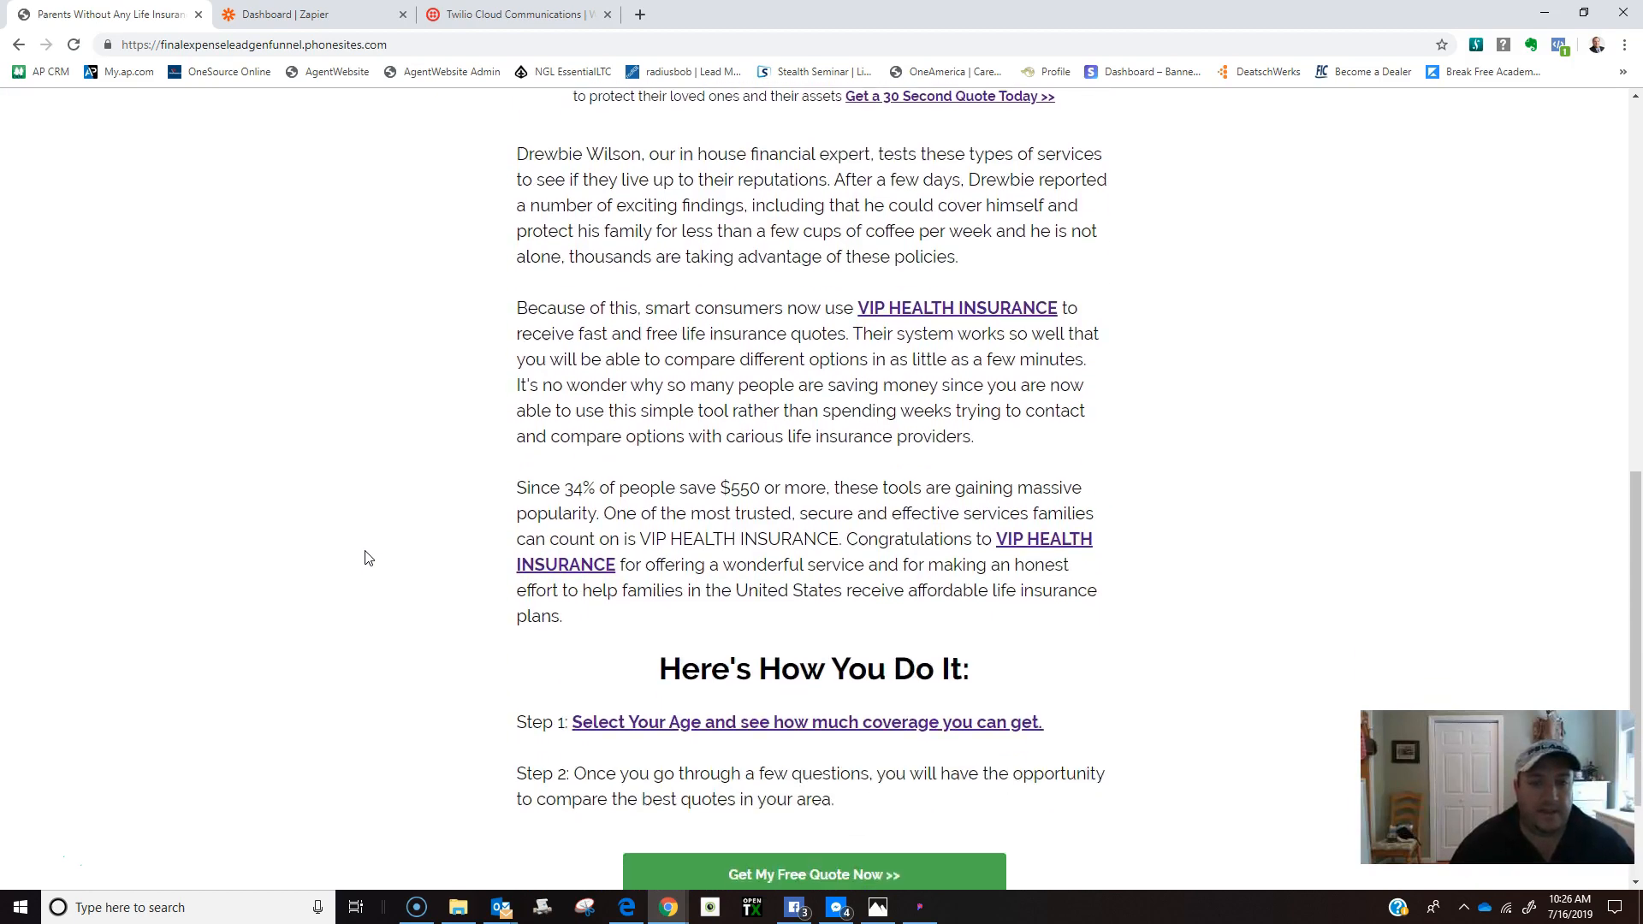
scroll(363, 618, "up", 13)
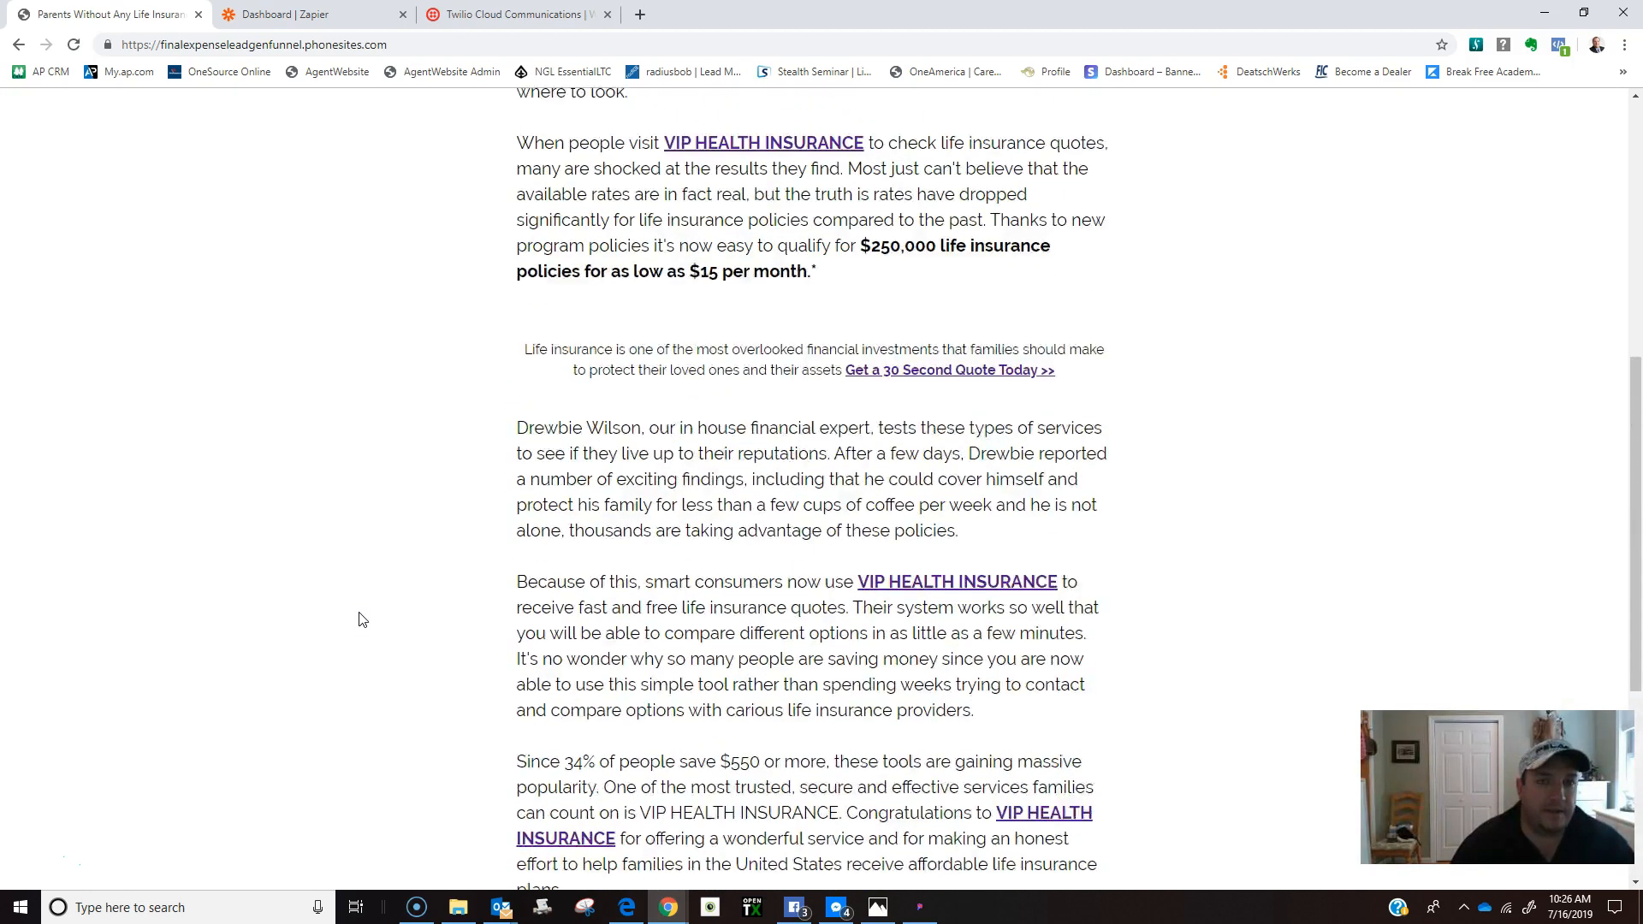
scroll(363, 619, "up", 1)
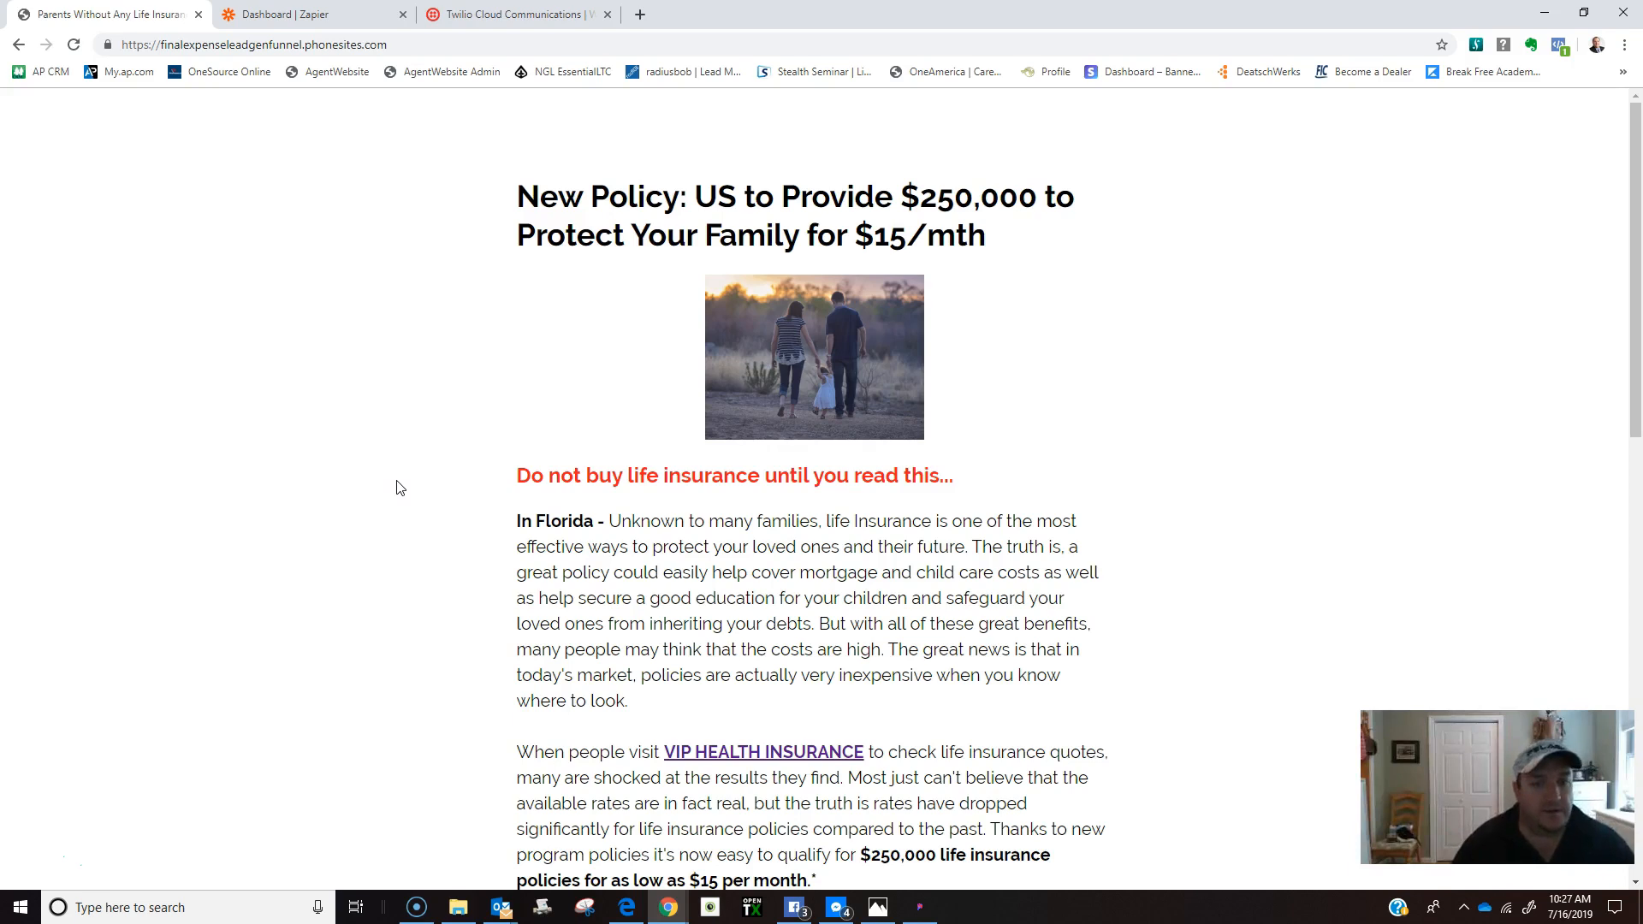
scroll(399, 487, "down", 1)
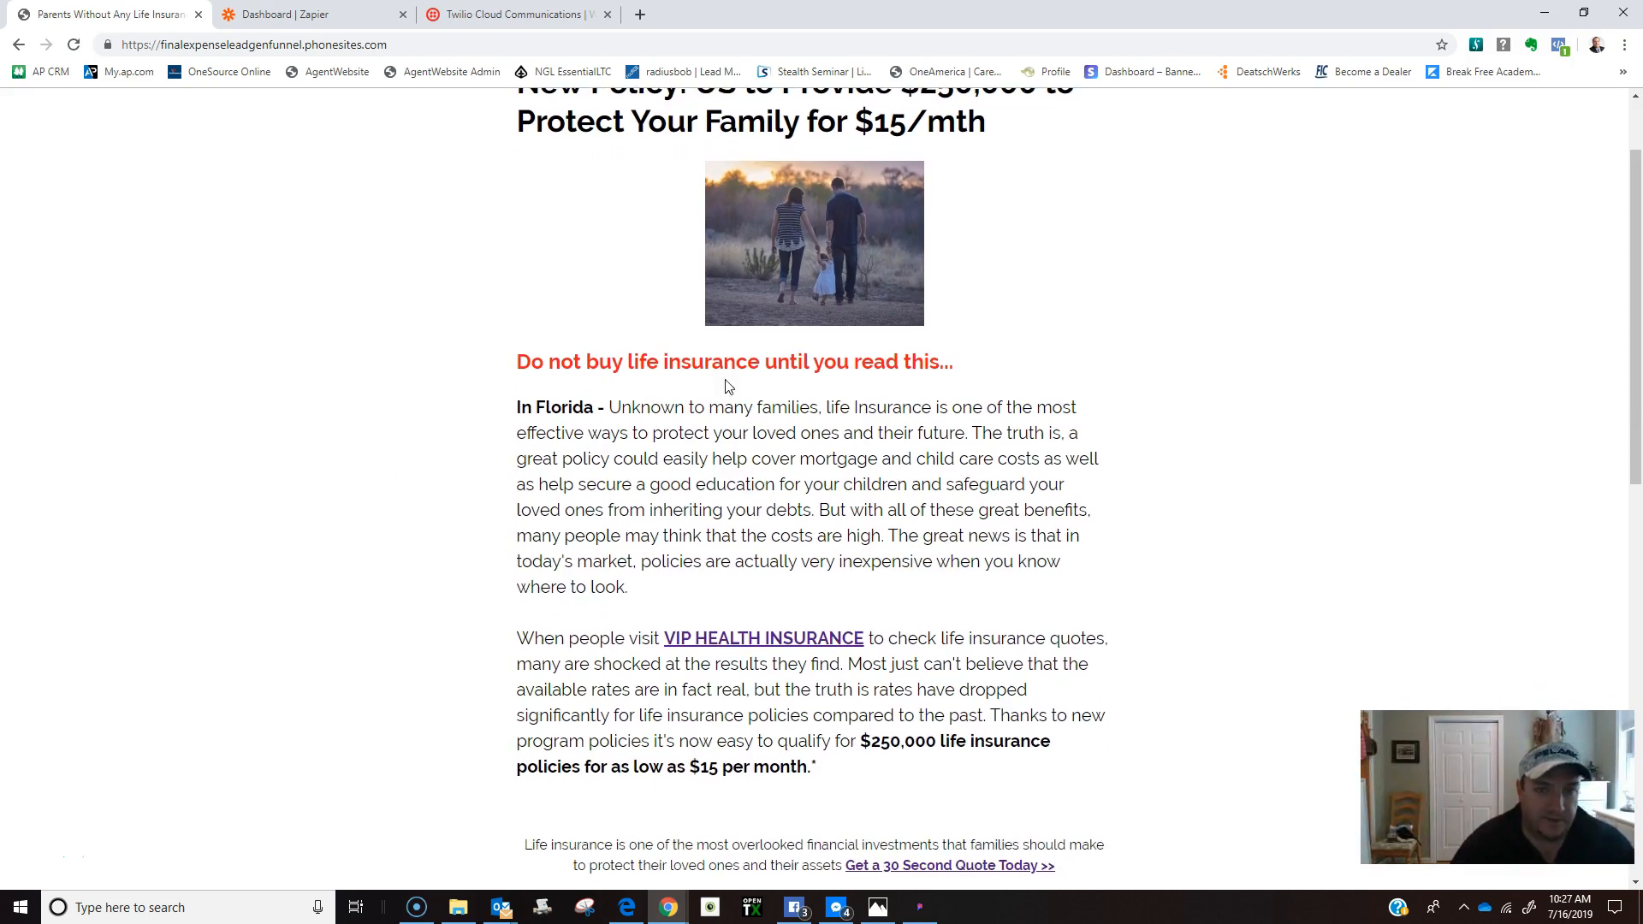
scroll(398, 488, "down", 3)
scroll(396, 572, "down", 3)
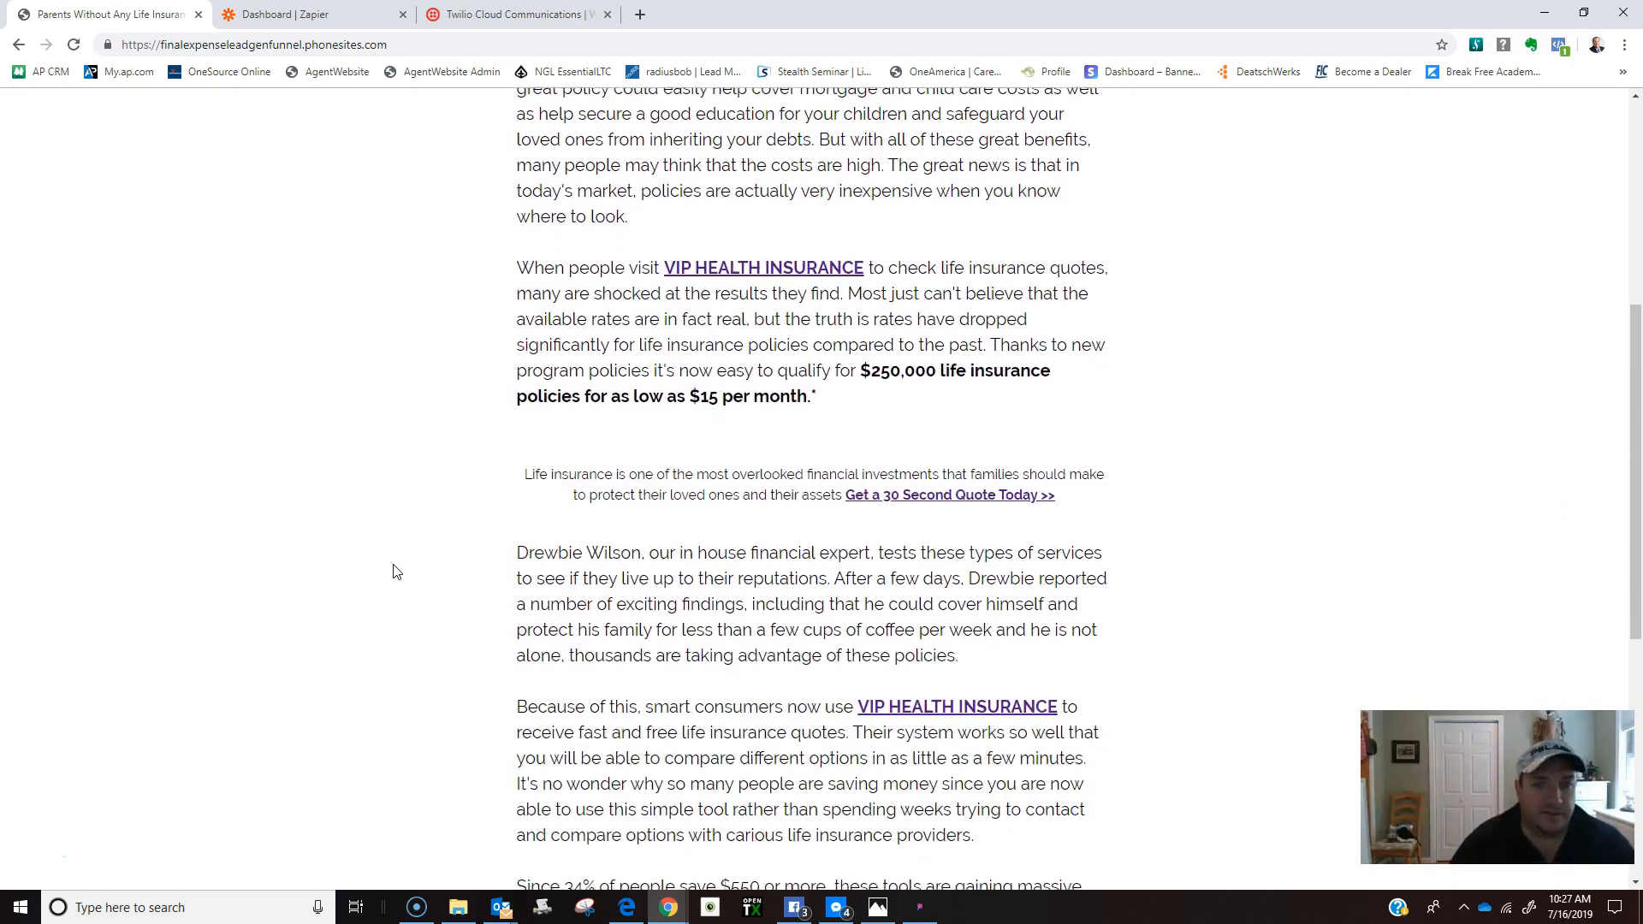
scroll(432, 467, "down", 1)
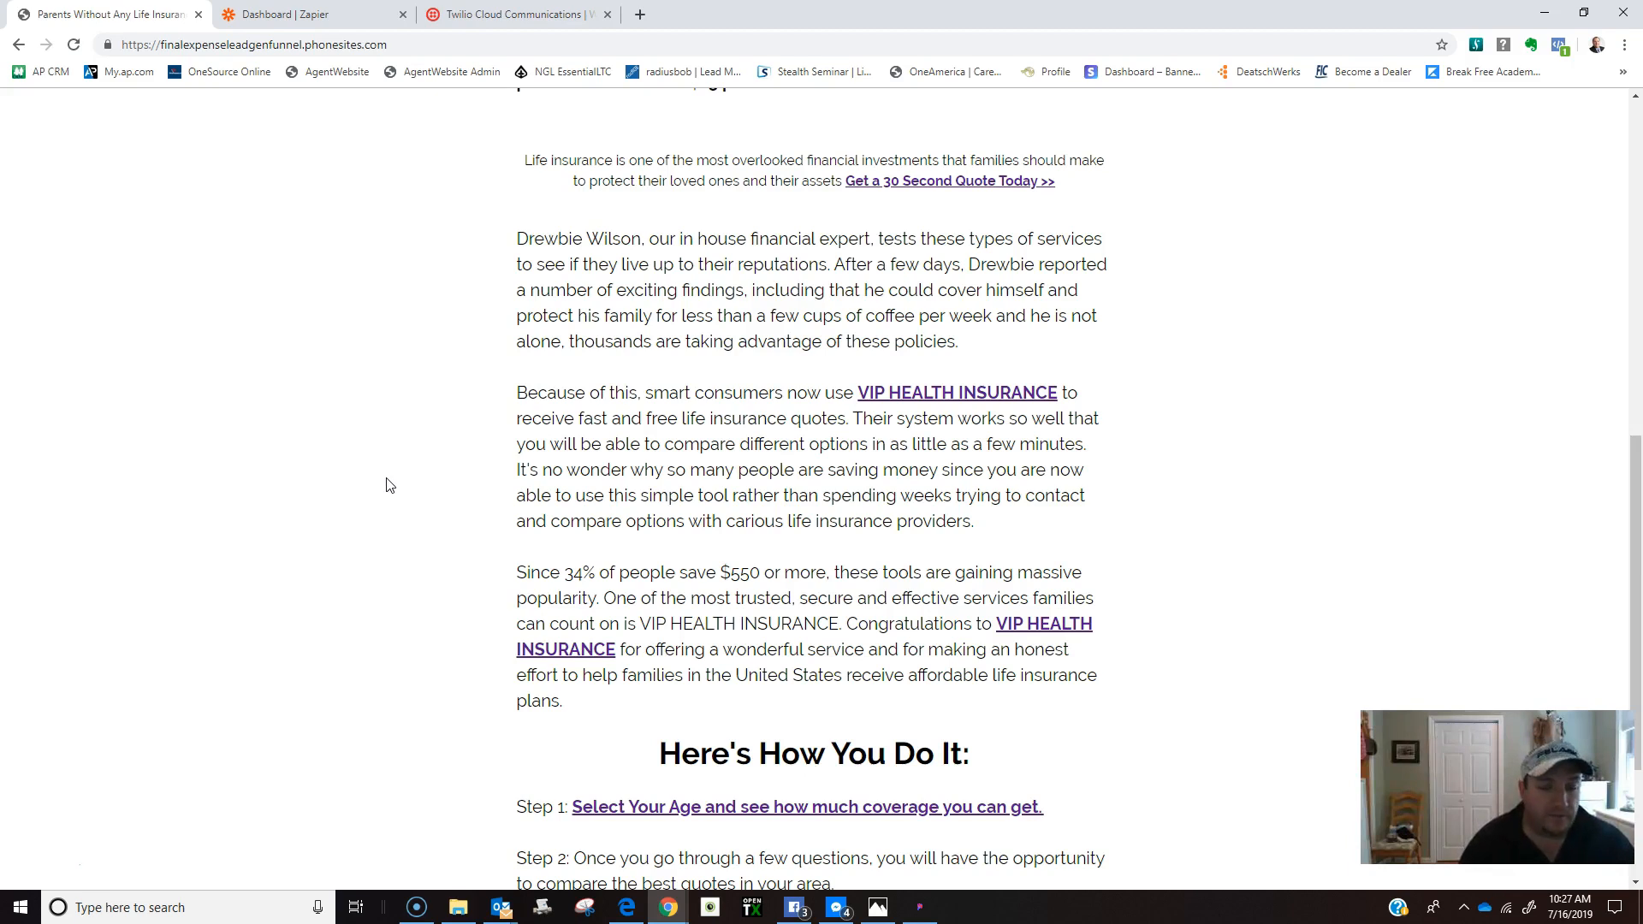
scroll(359, 479, "up", 10)
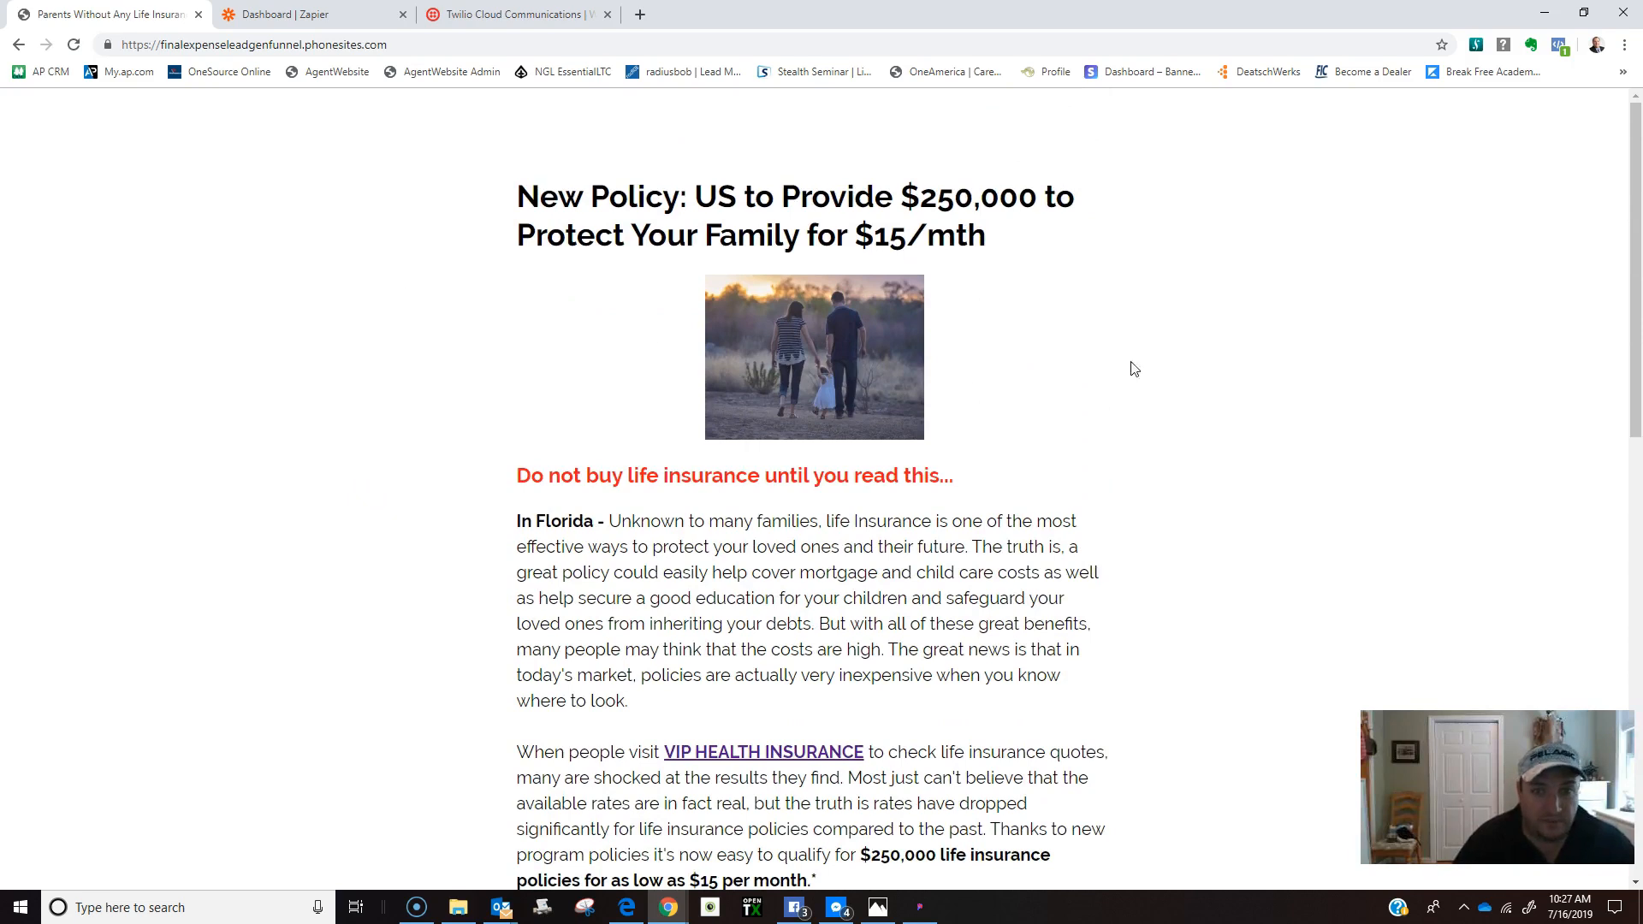
scroll(1205, 477, "down", 7)
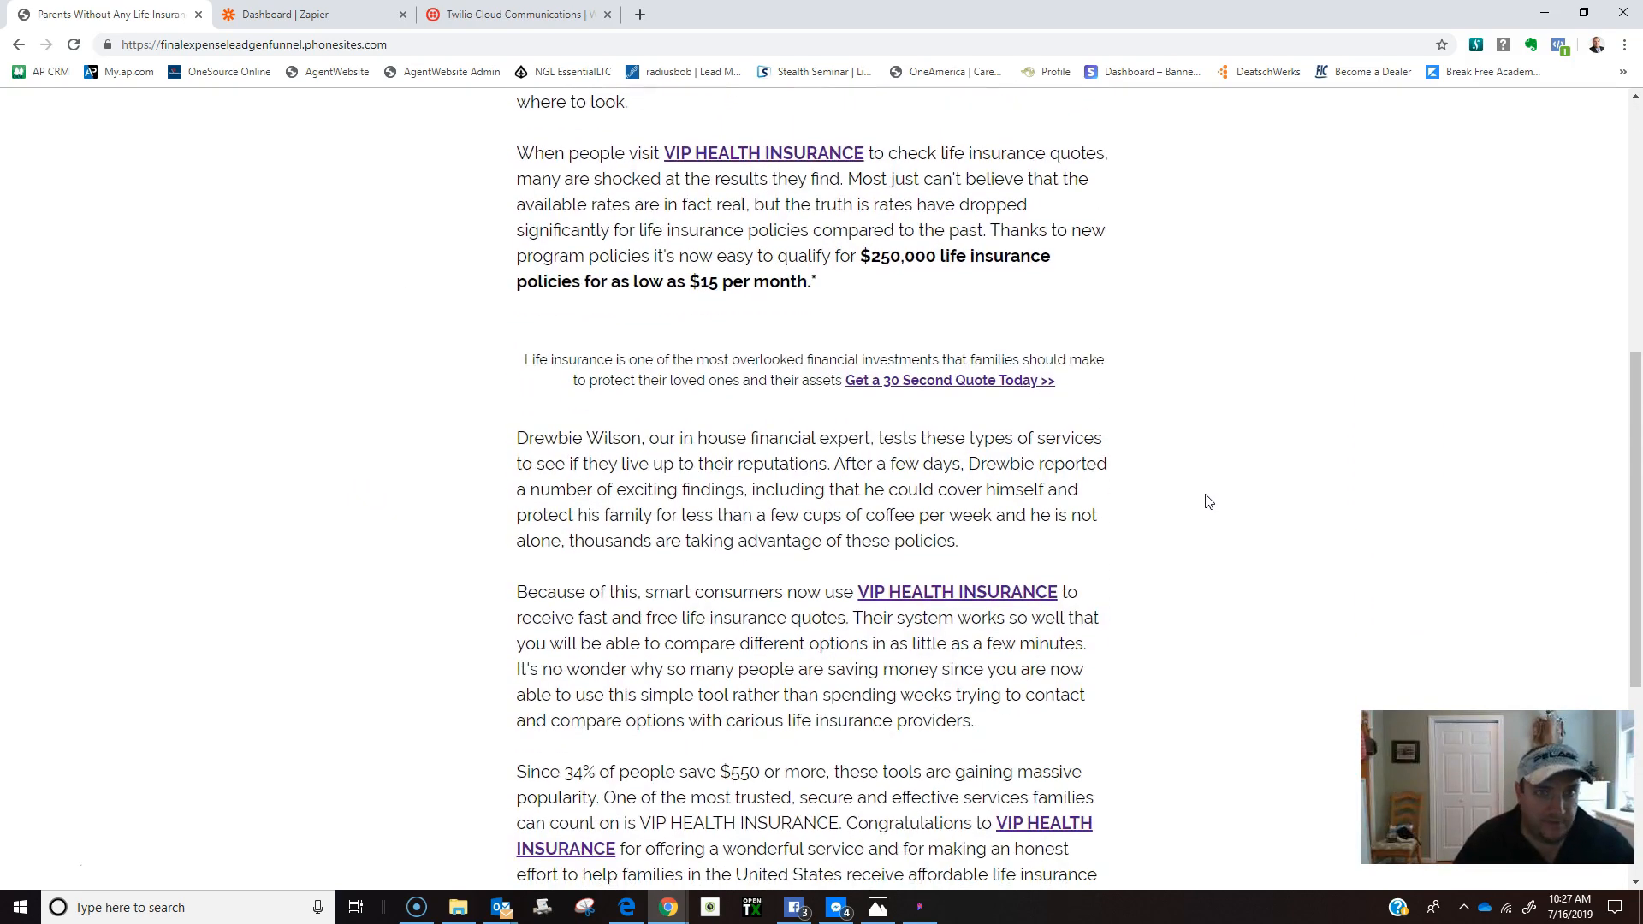
scroll(1207, 501, "down", 2)
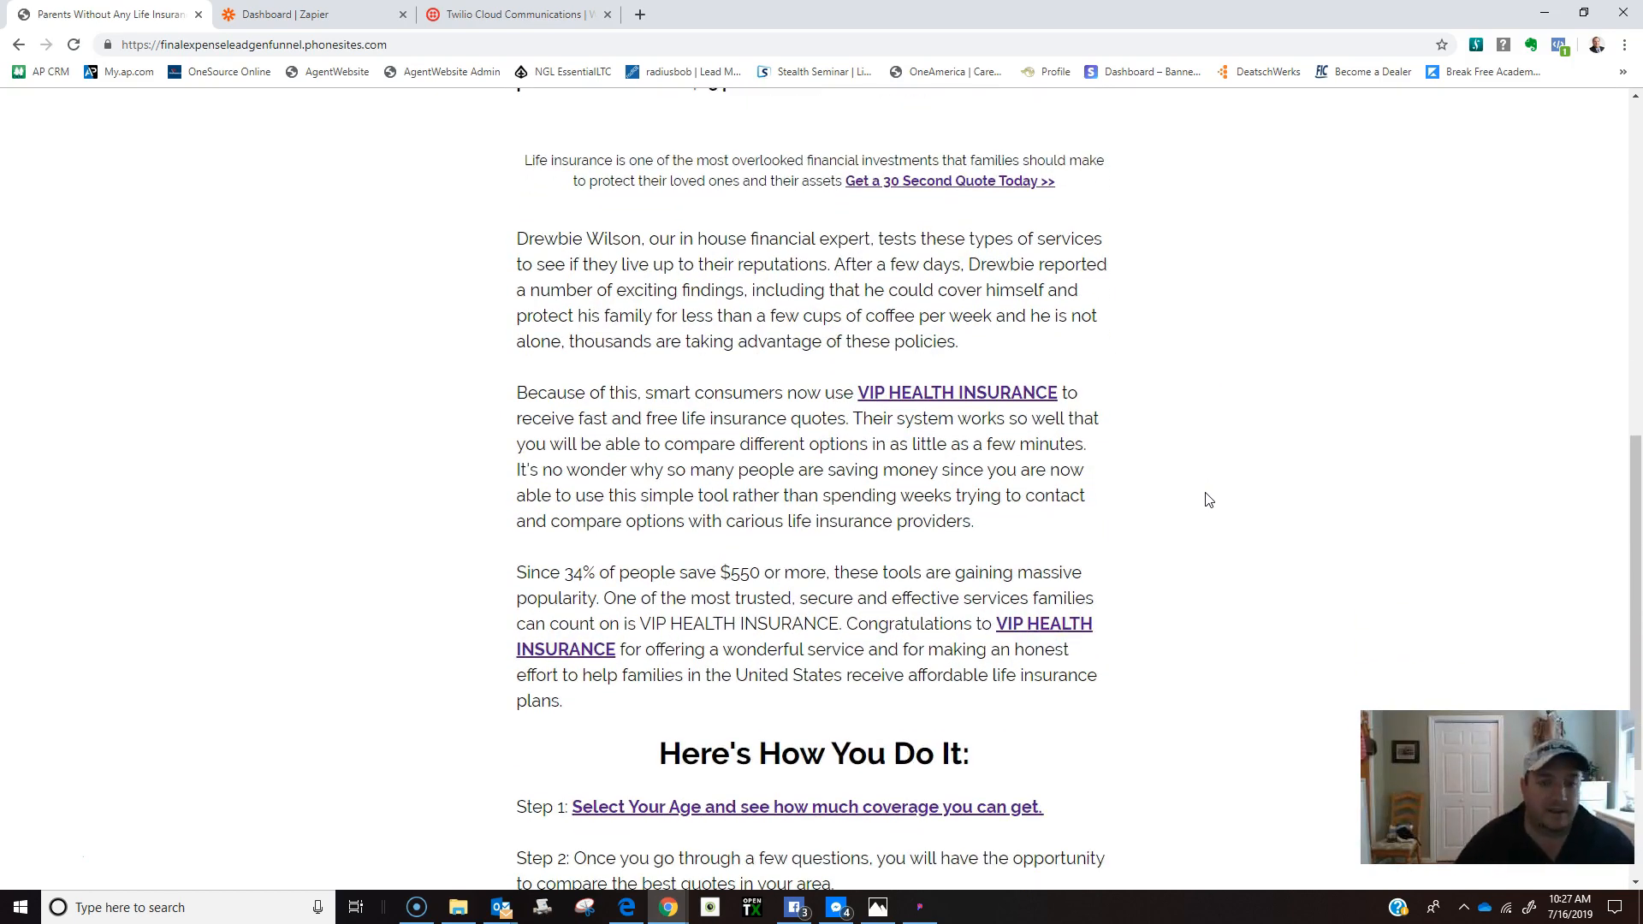
scroll(1207, 501, "down", 3)
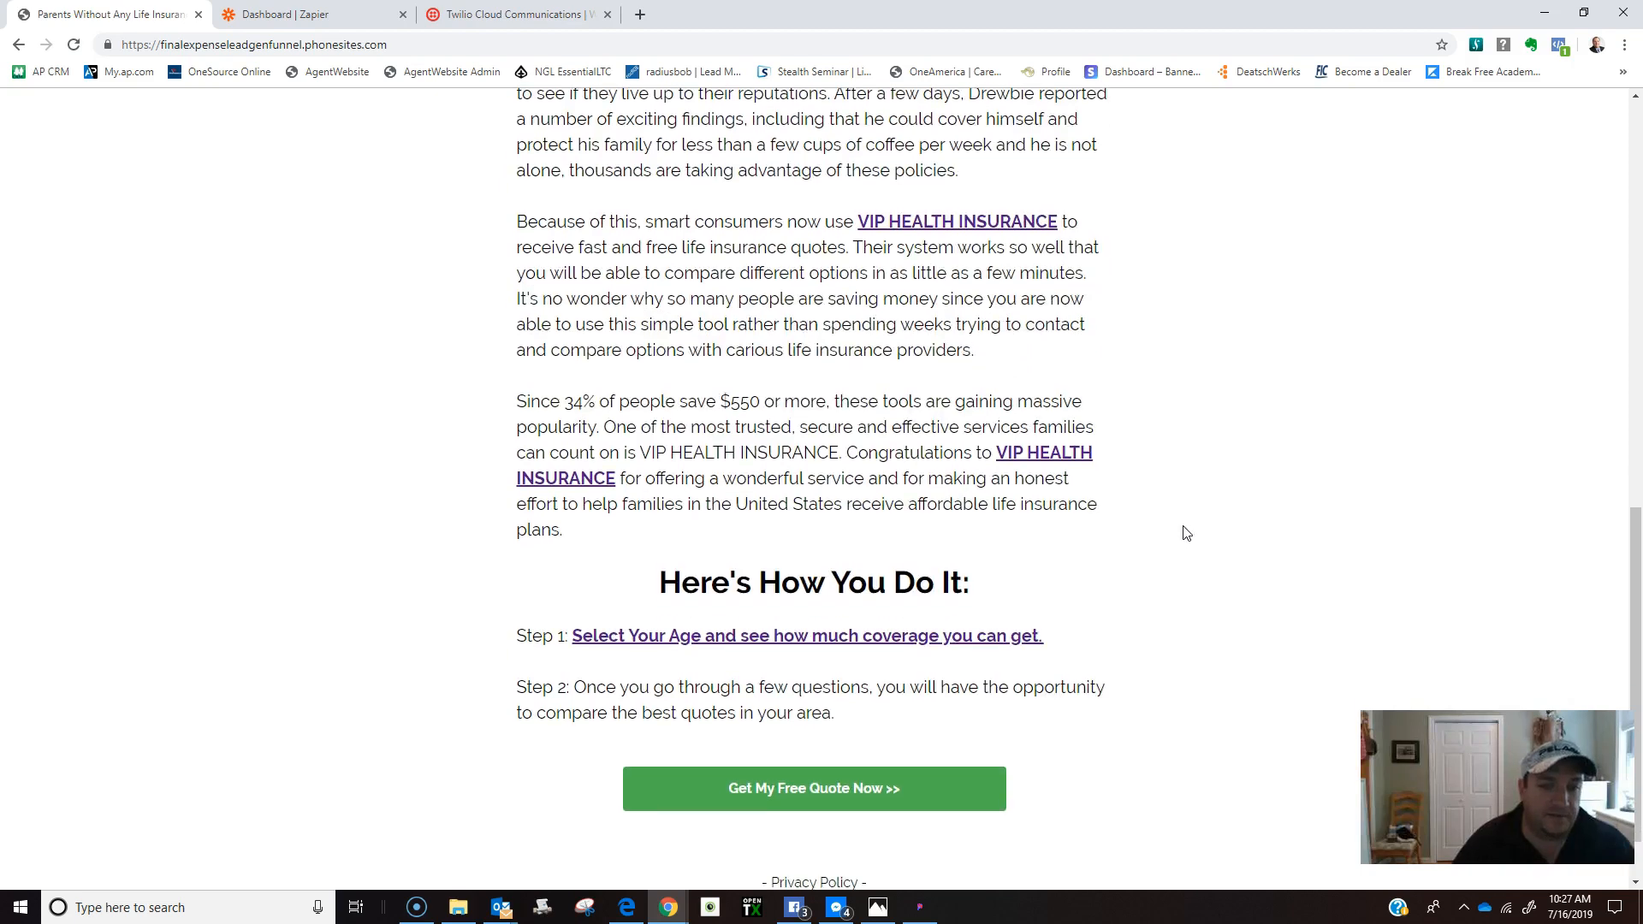
scroll(1180, 625, "up", 12)
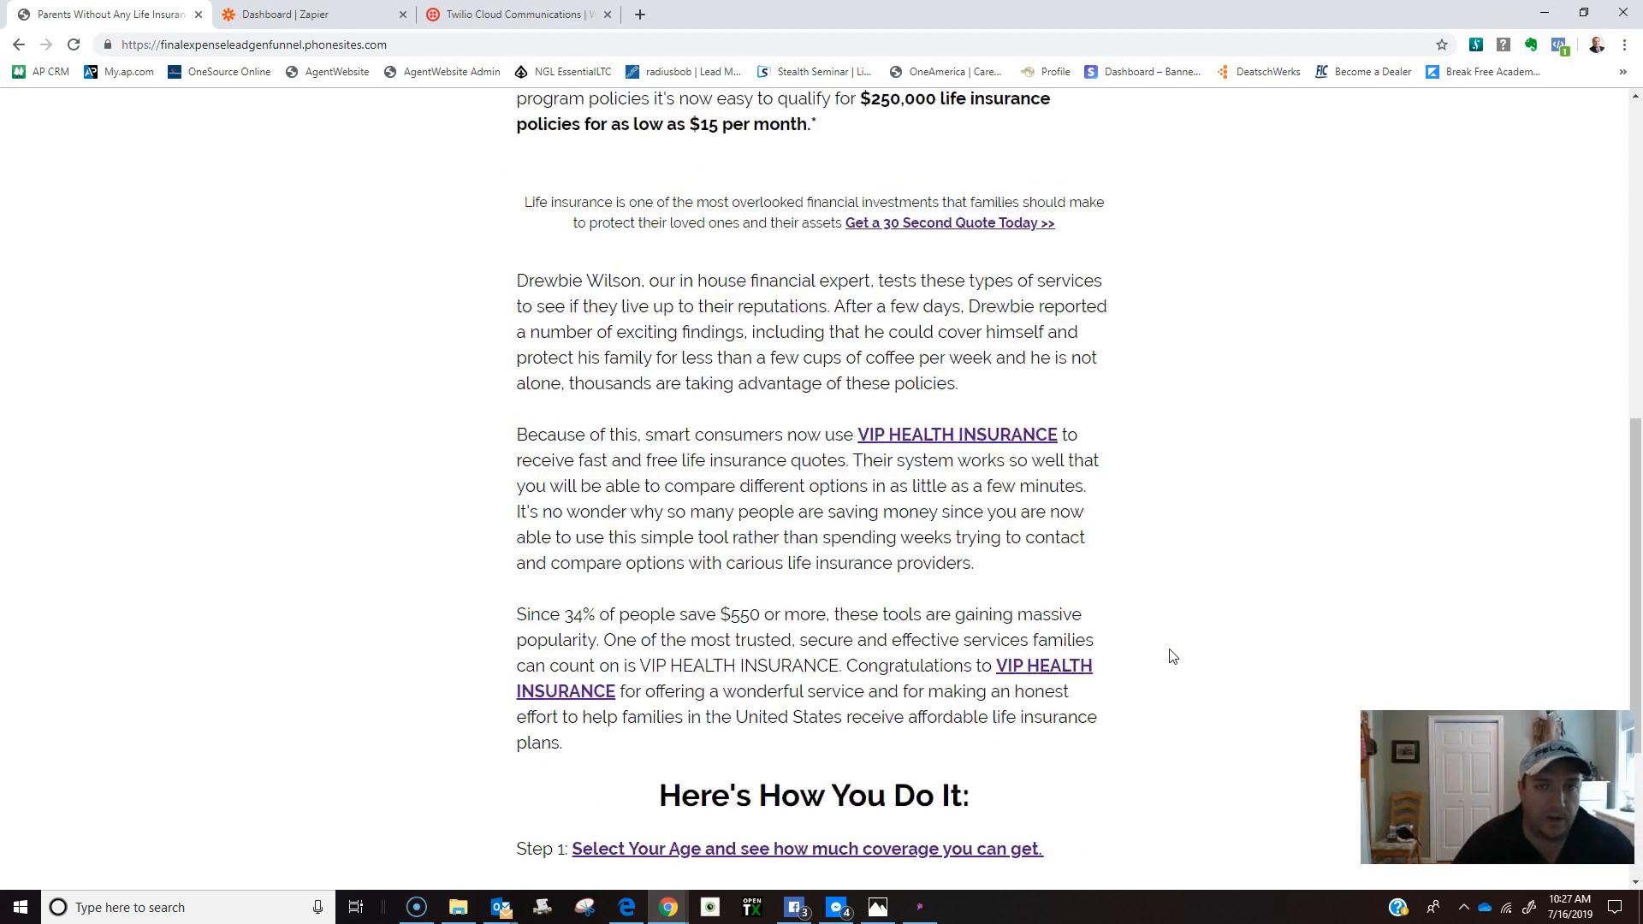
scroll(1169, 651, "up", 1)
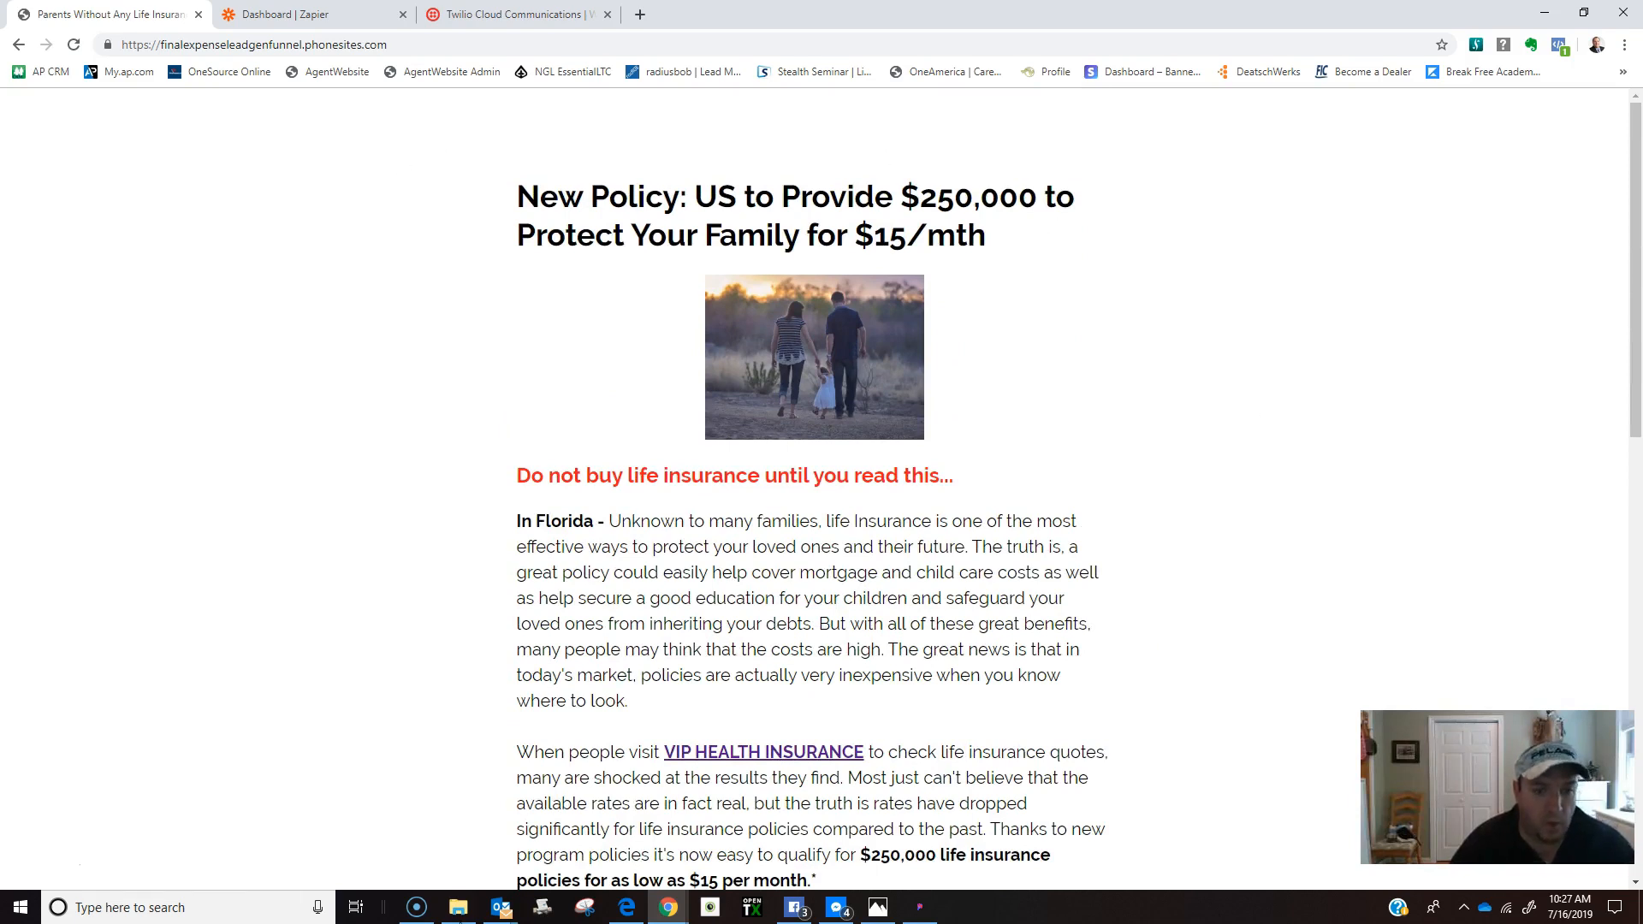
scroll(1207, 462, "down", 2)
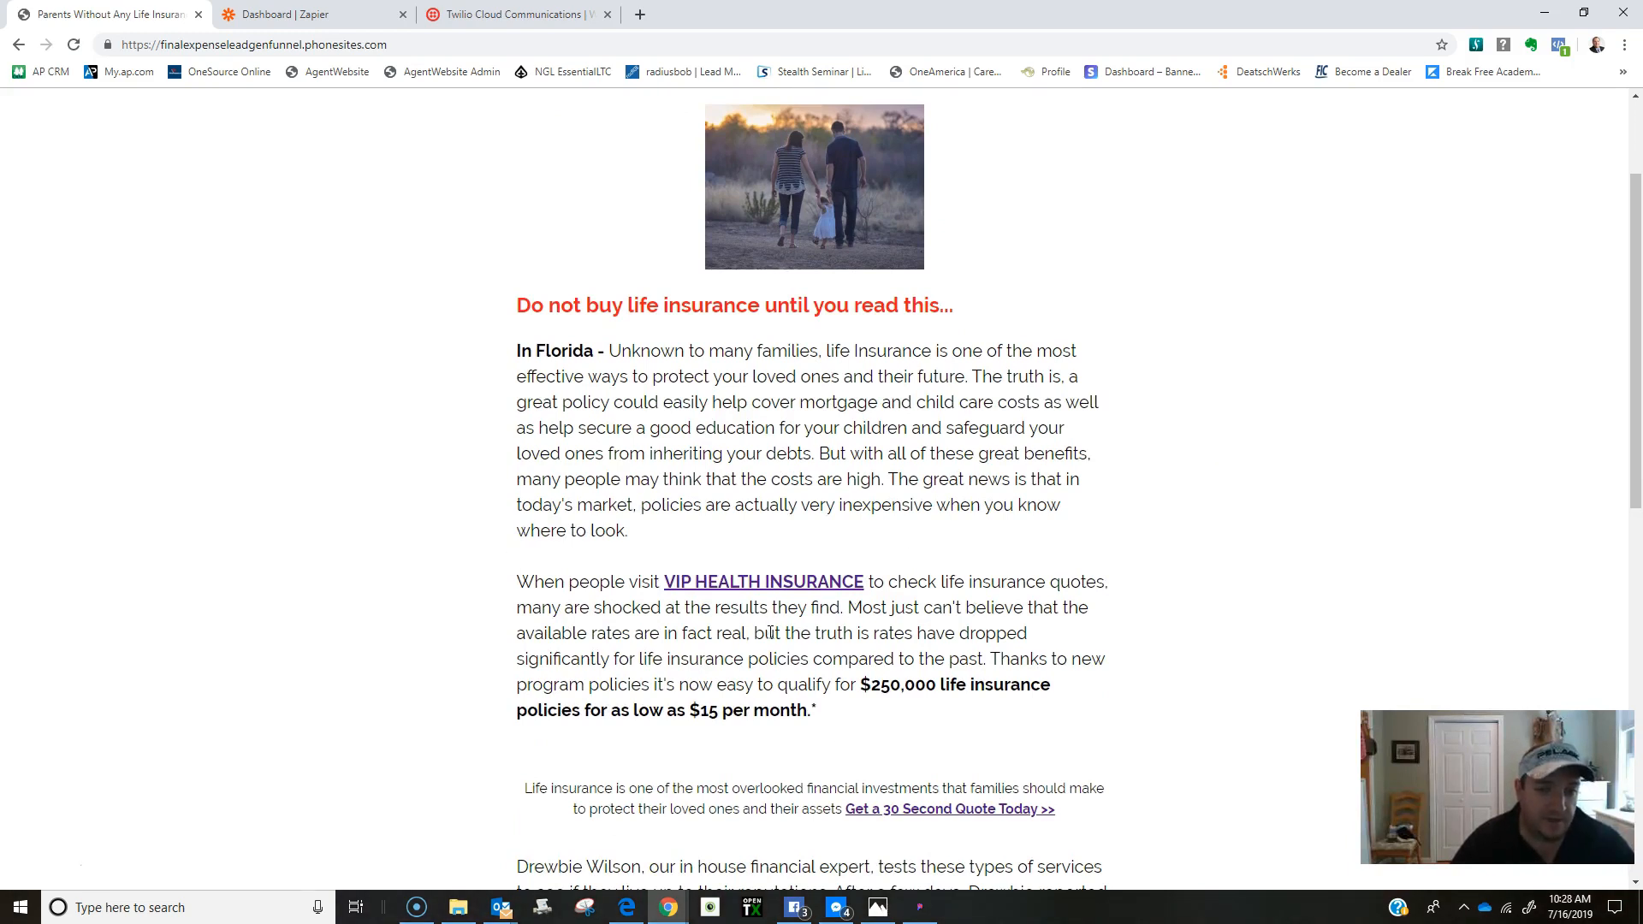
scroll(818, 462, "down", 3)
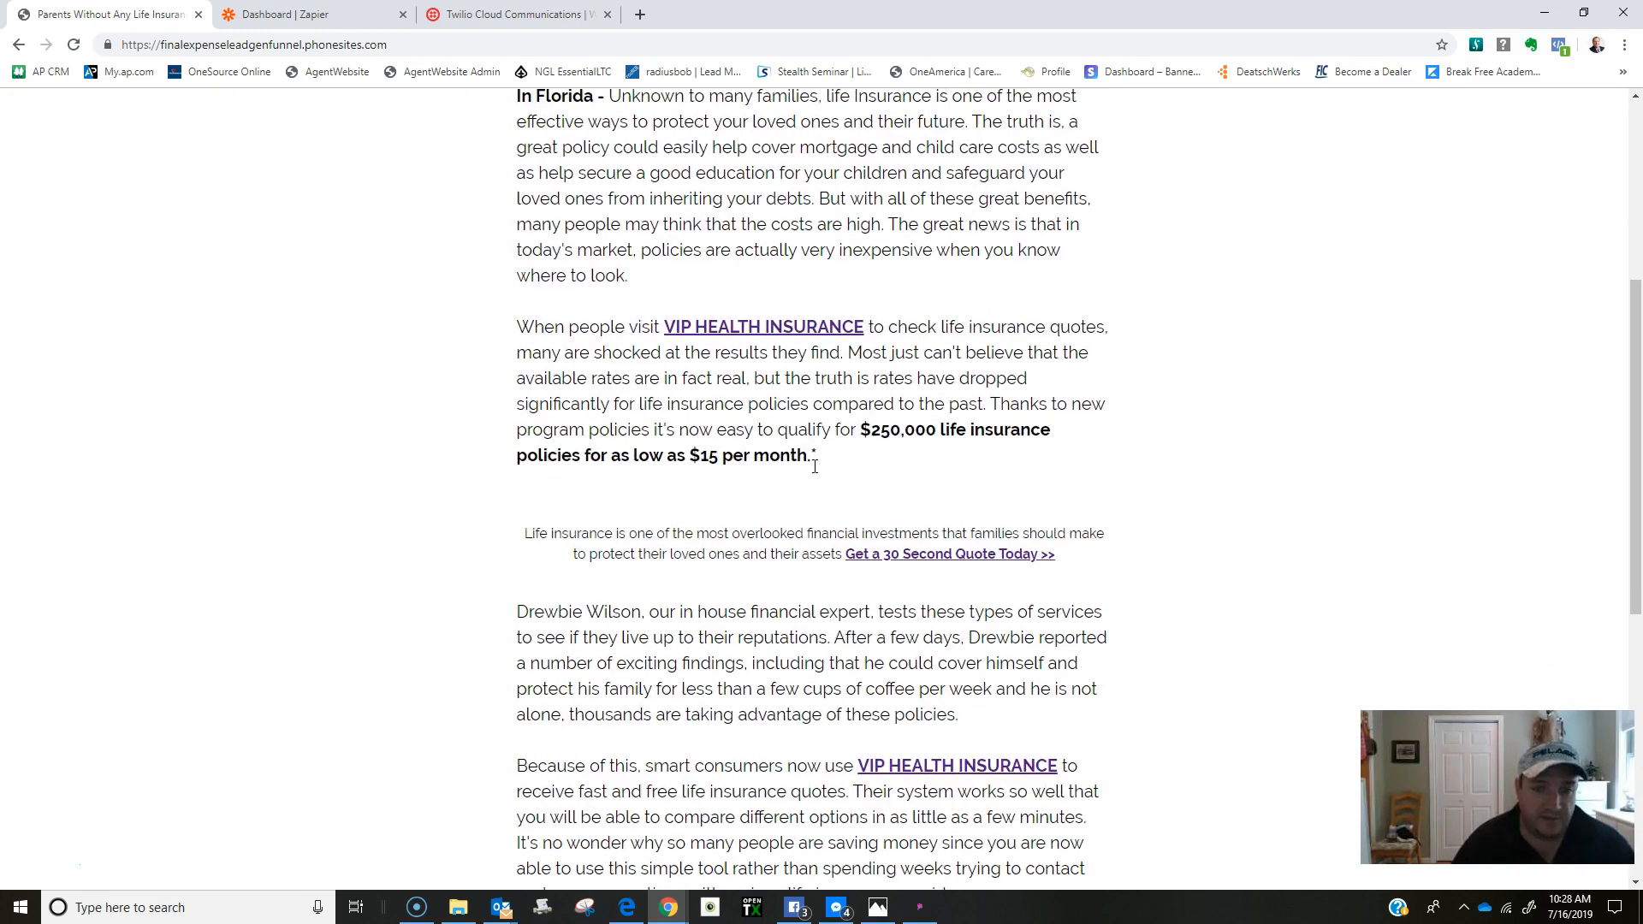
scroll(815, 473, "down", 2)
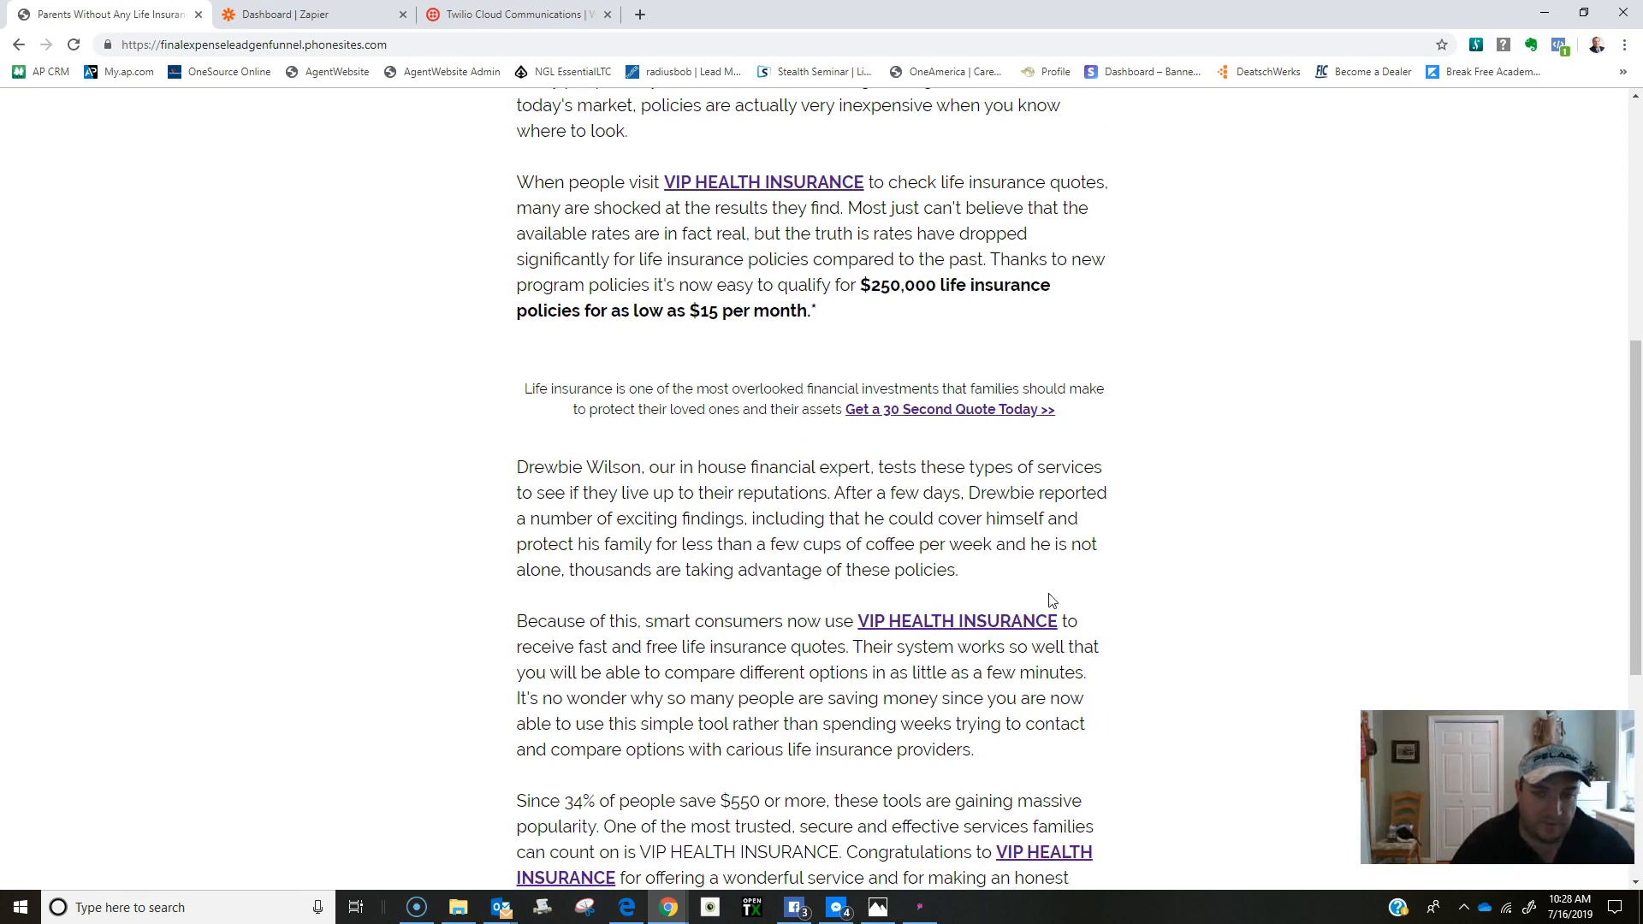
scroll(789, 642, "up", 3)
scroll(789, 642, "up", 2)
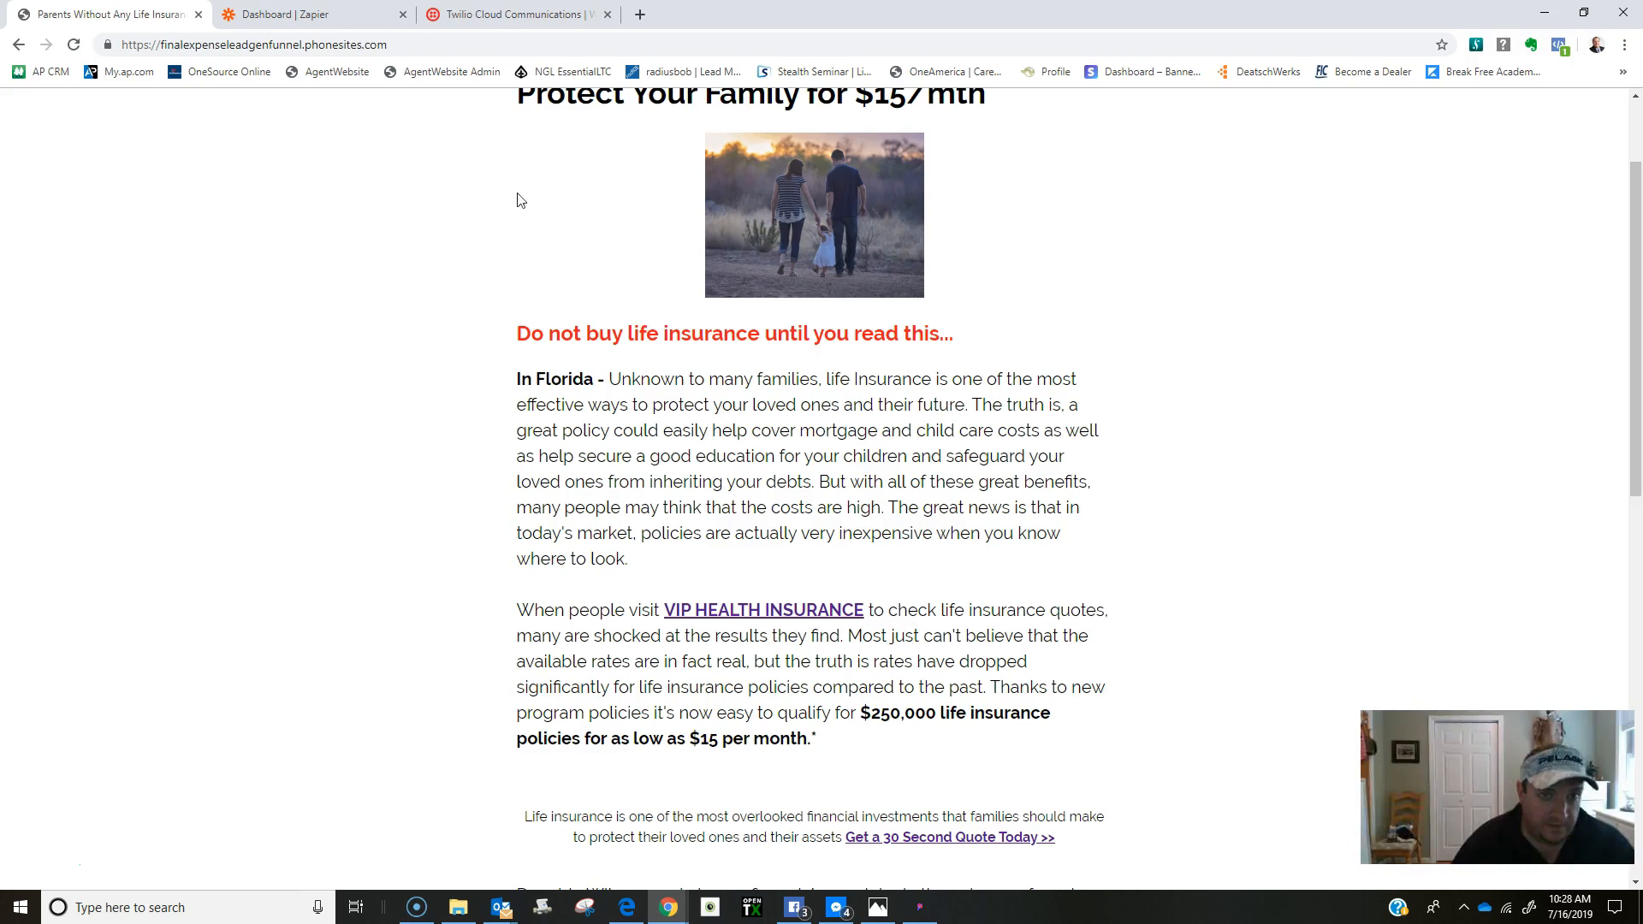
scroll(580, 389, "up", 2)
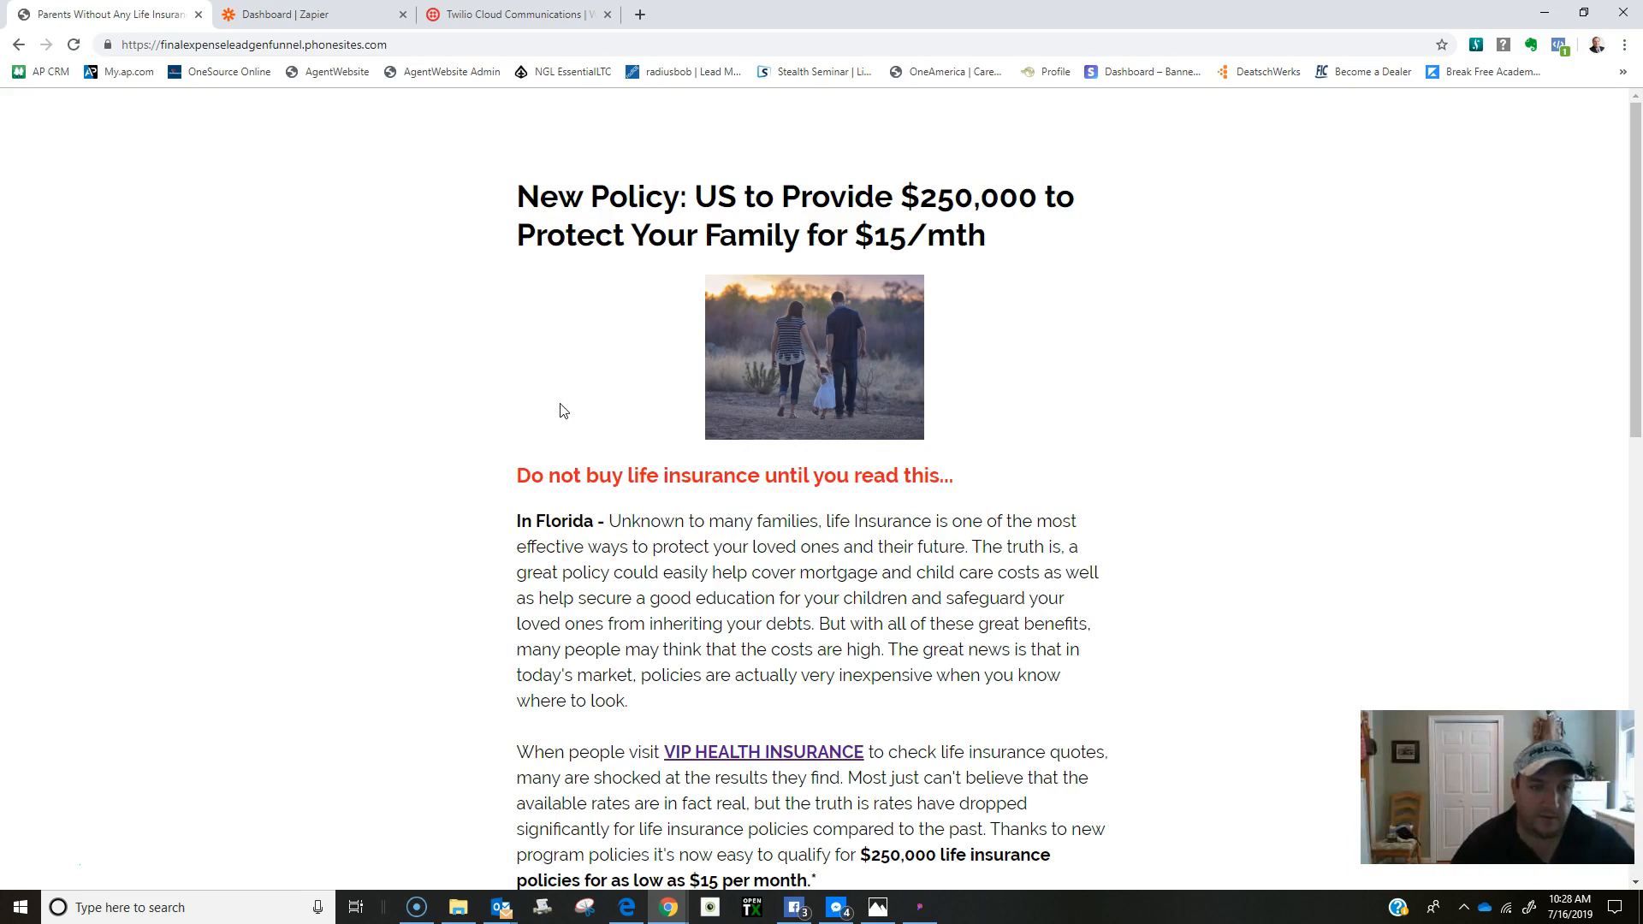
scroll(563, 398, "down", 2)
scroll(567, 409, "up", 2)
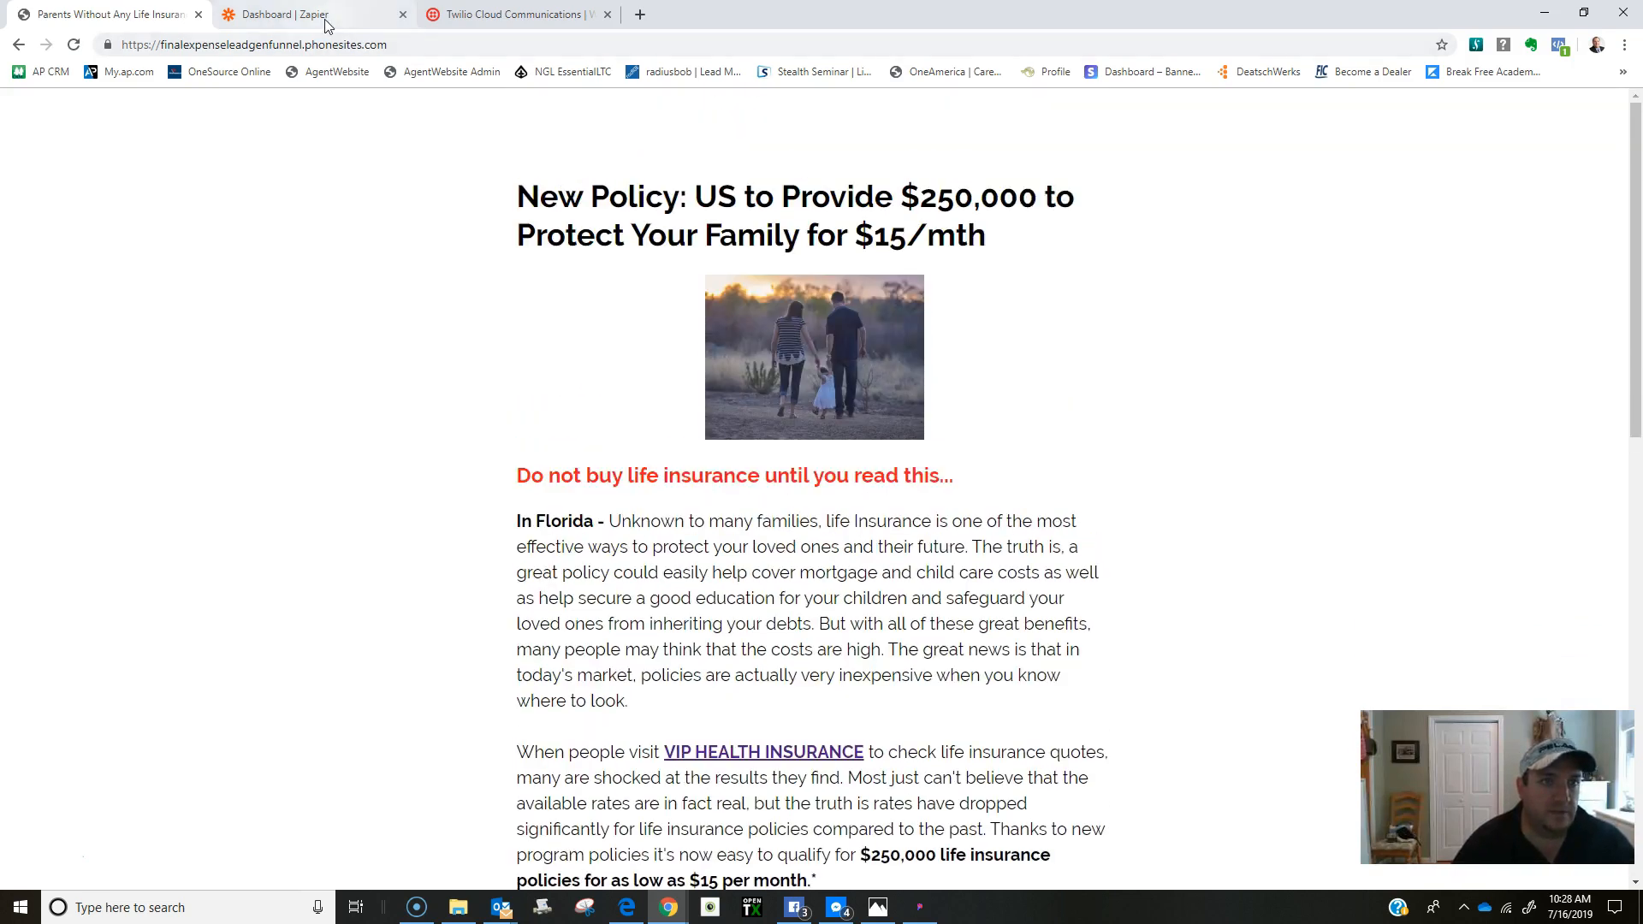
left_click(317, 14)
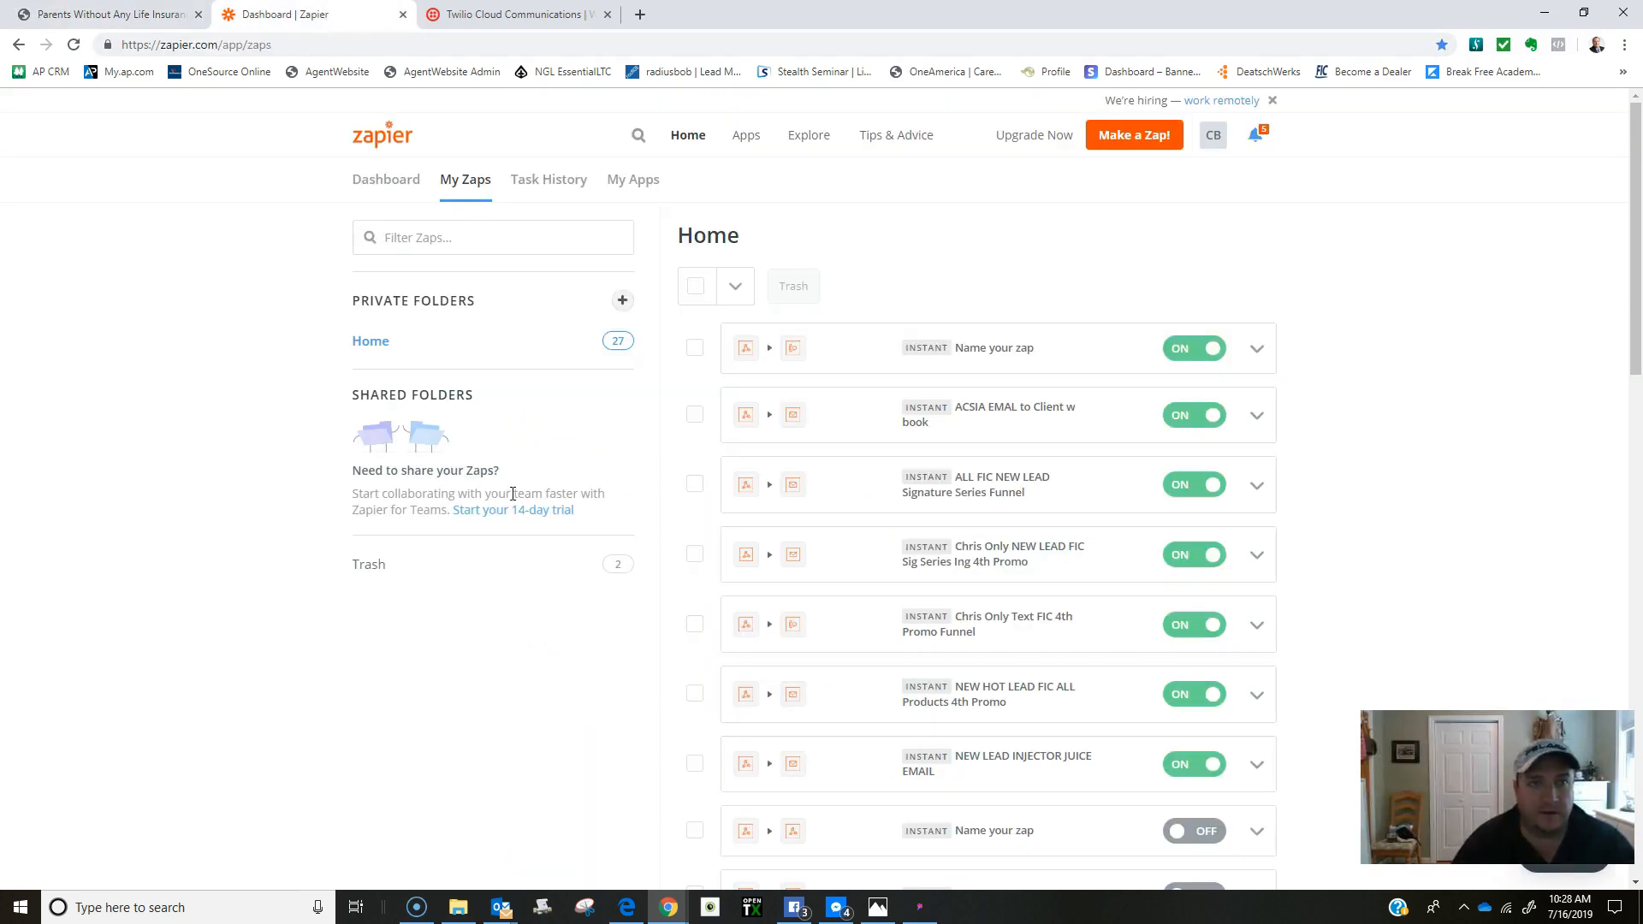
Glance at the Twilio dashboard and Zapier zap list, then return to the funnel's Phonesites editor.
left_click(519, 22)
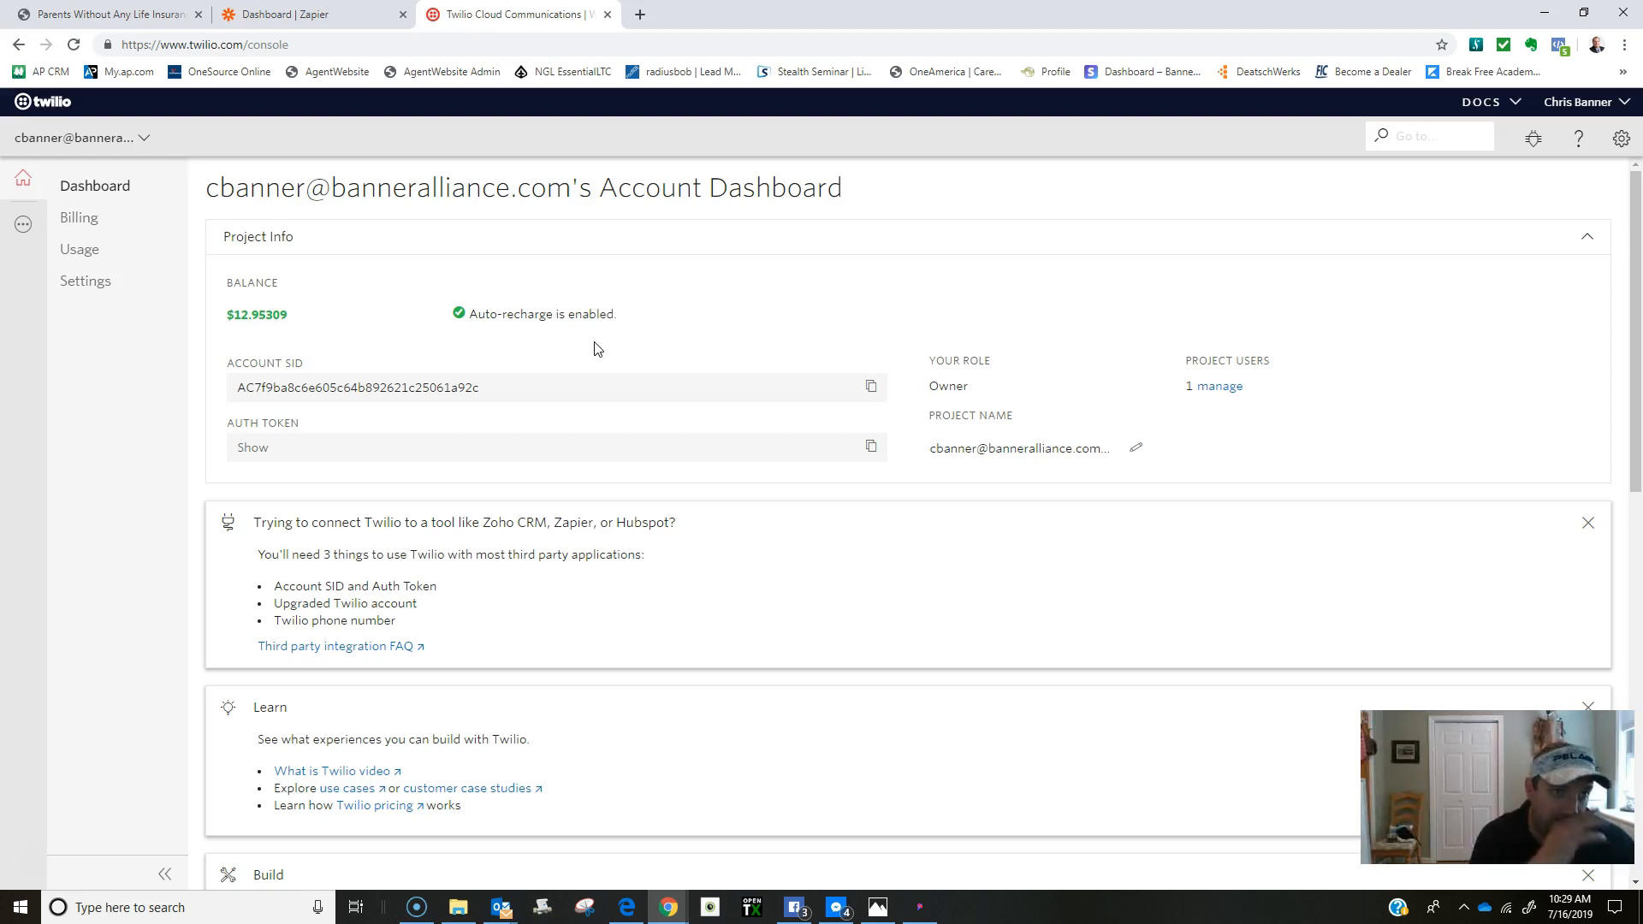
left_click(359, 19)
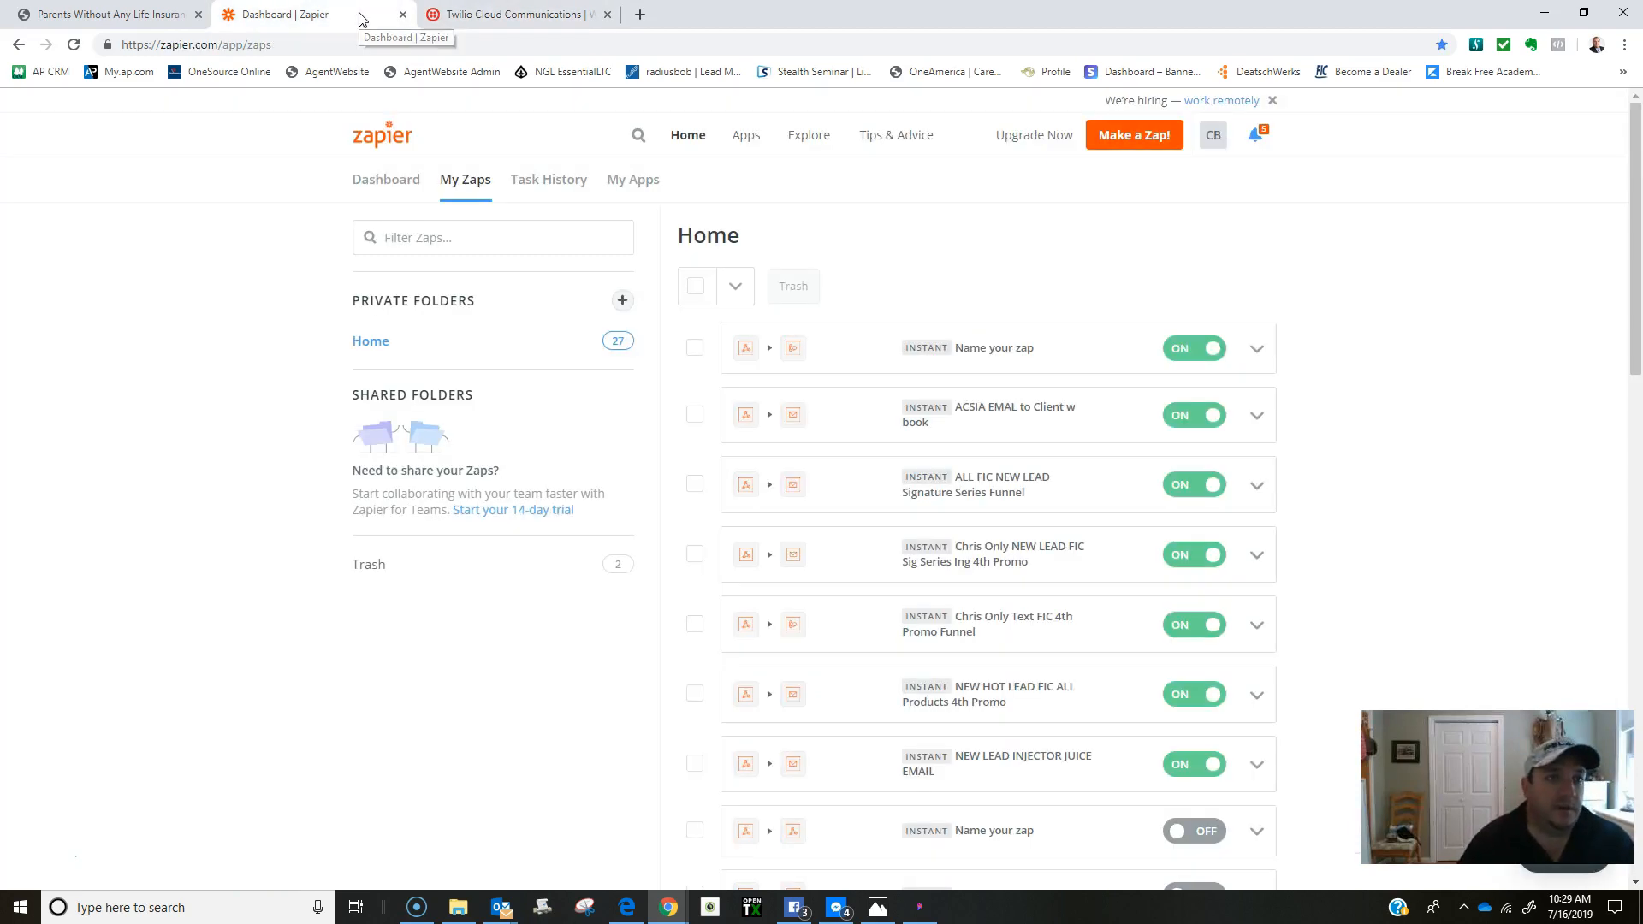
left_click(87, 24)
left_click(19, 43)
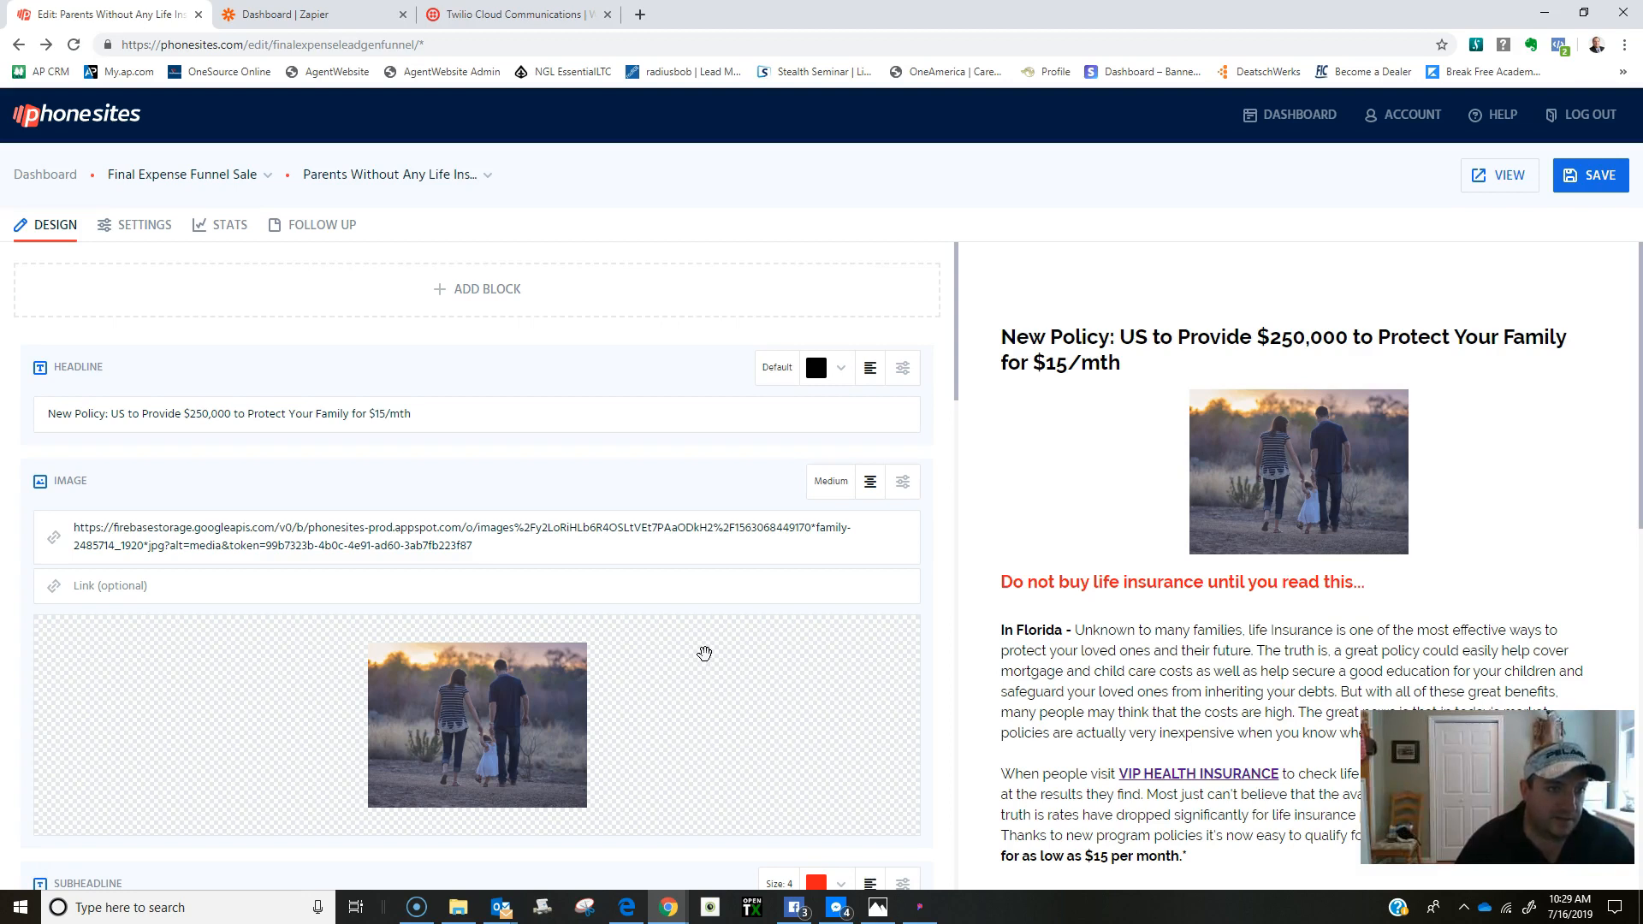
Enter the account's email in the page's Advanced Notify (Send Emails) field and save.
left_click(137, 224)
scroll(695, 655, "down", 8)
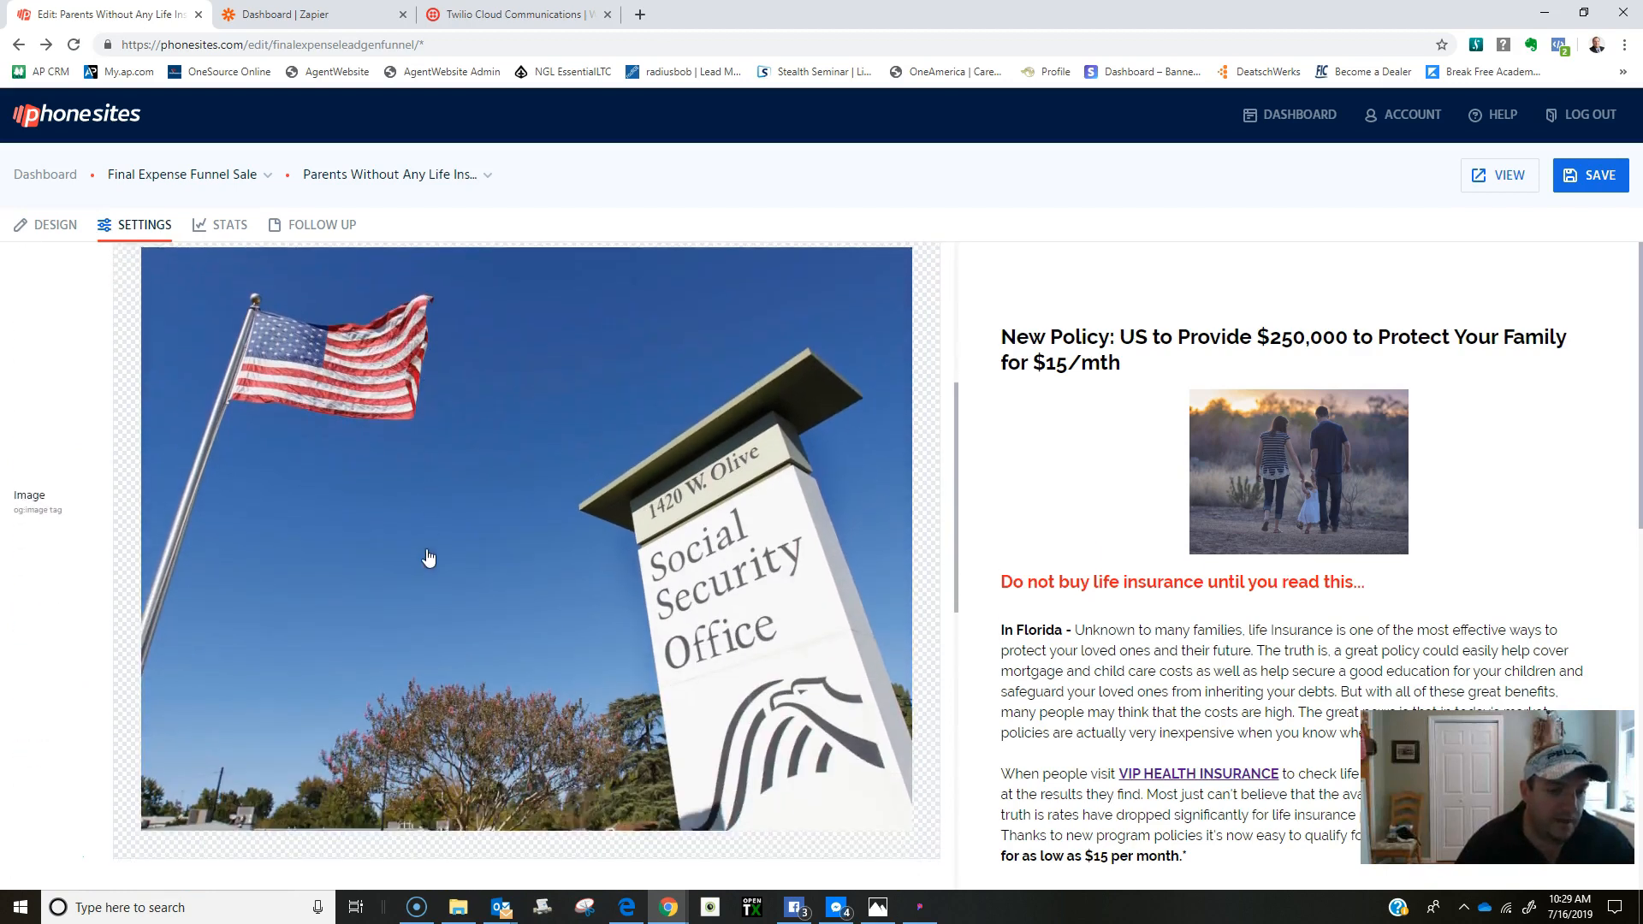
scroll(435, 568, "down", 5)
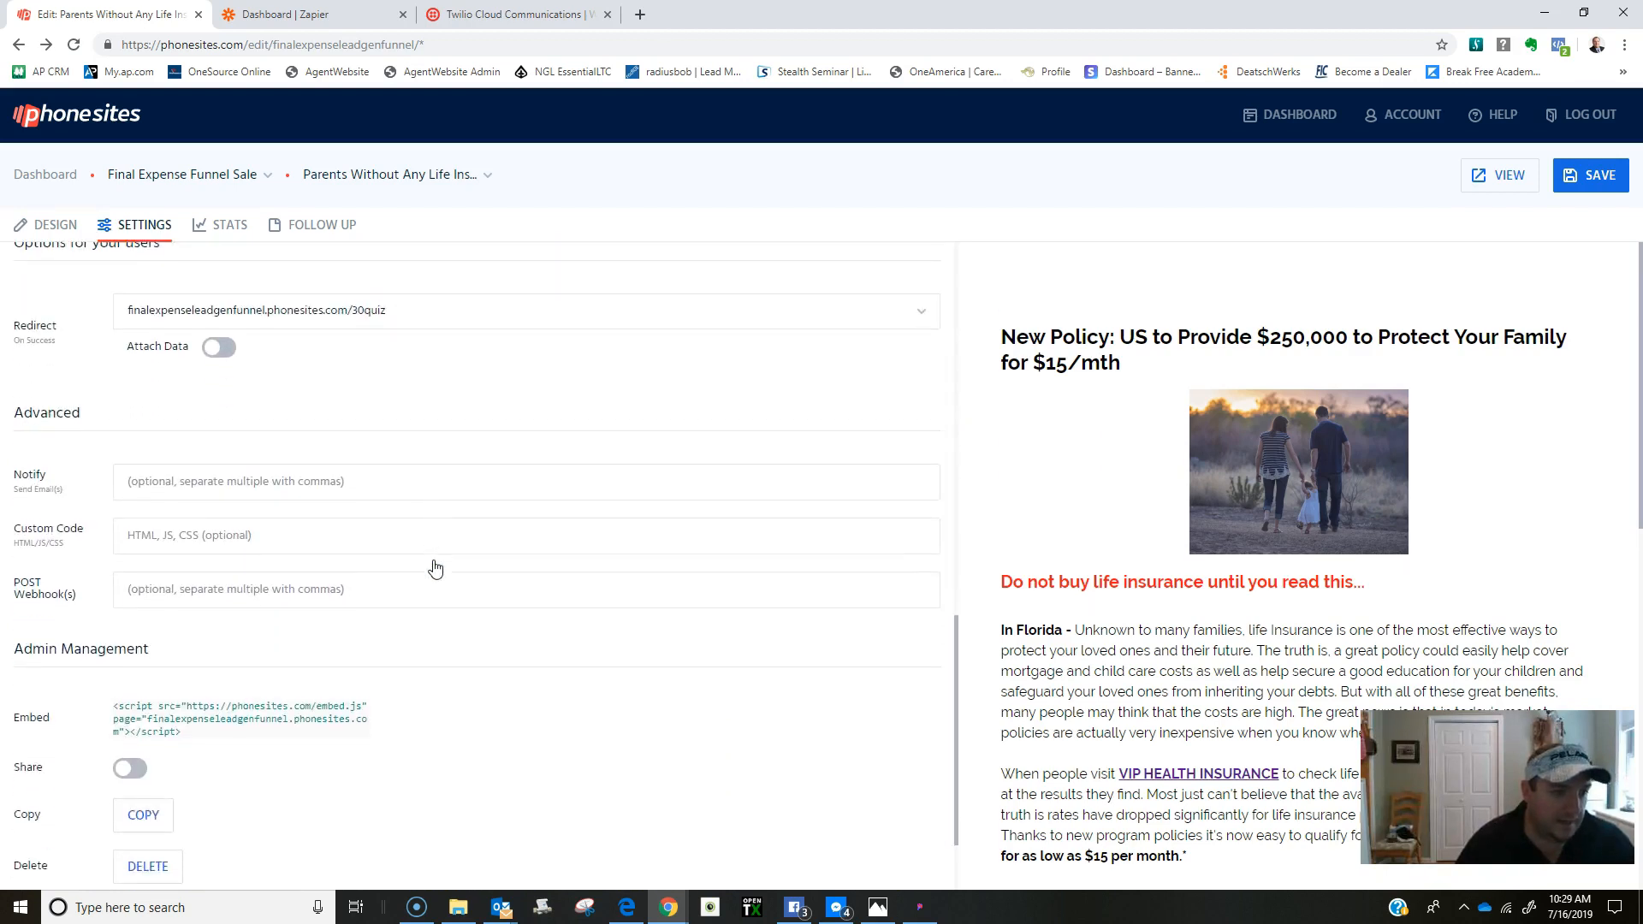
left_click(169, 490)
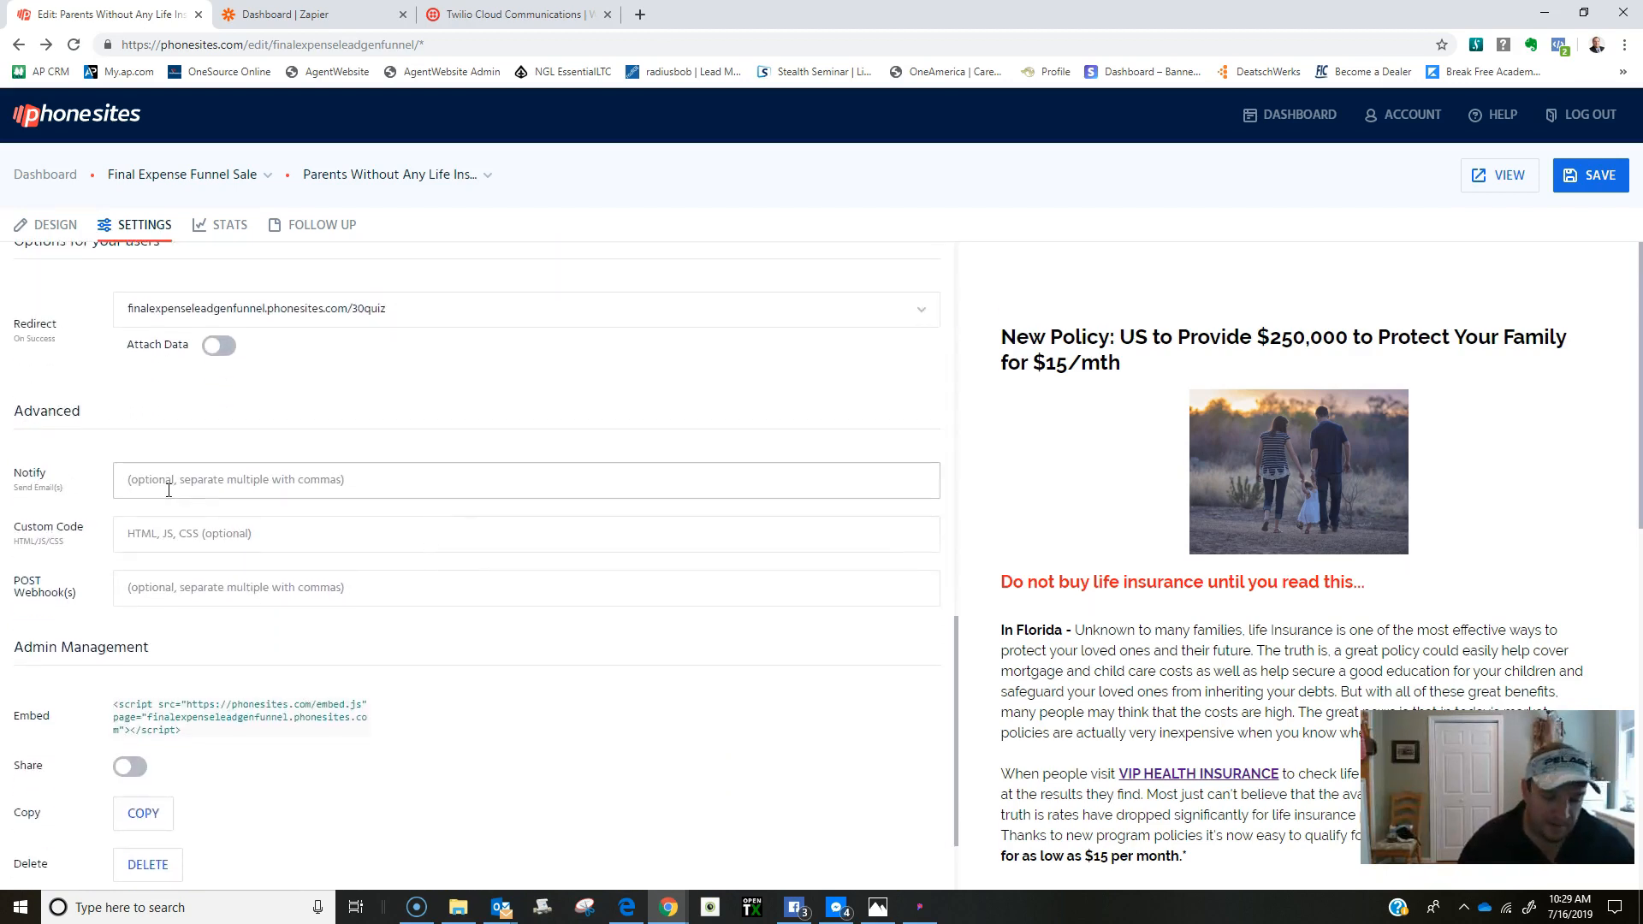
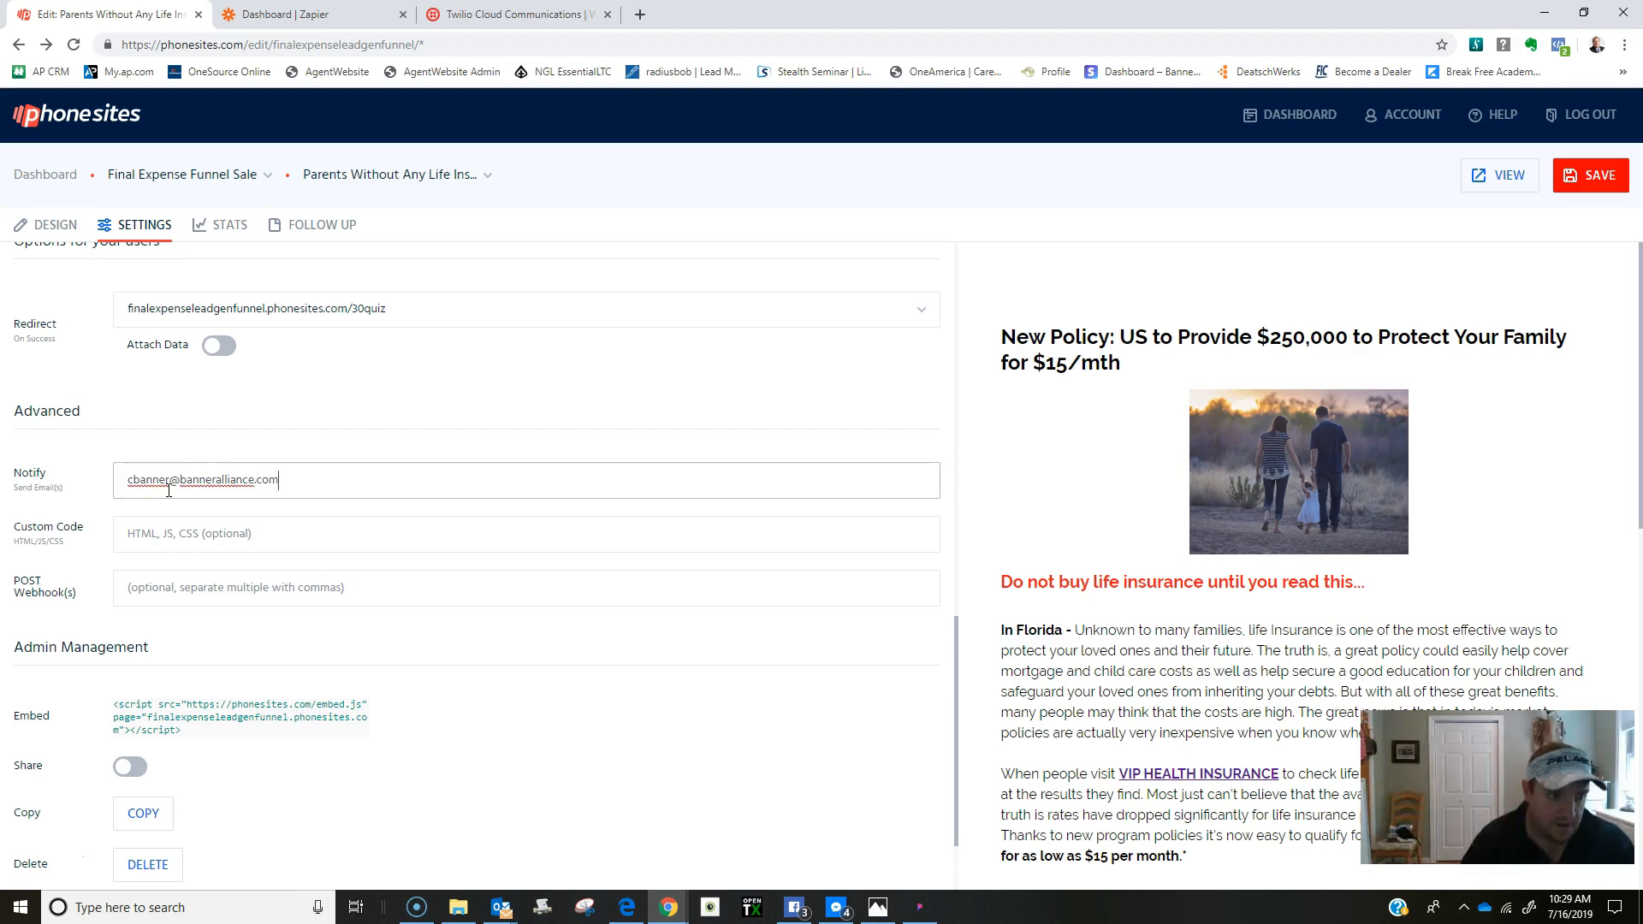
scroll(819, 477, "up", 2)
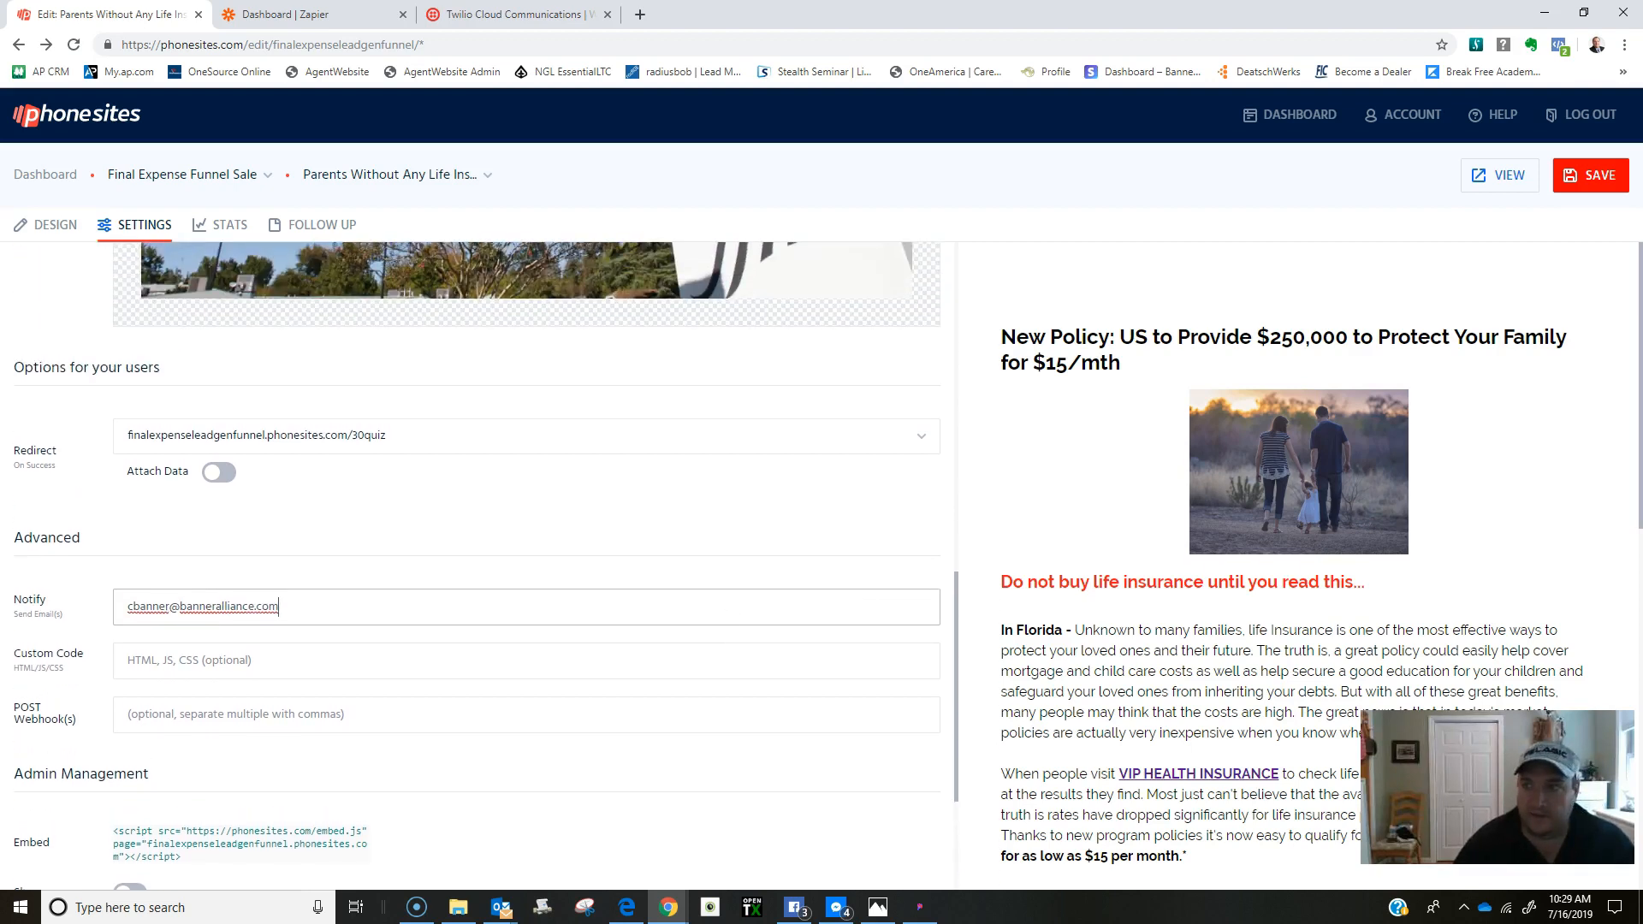
left_click(1574, 196)
Save the page settings again and switch to the Thank You Template (white) page.
left_click(384, 176)
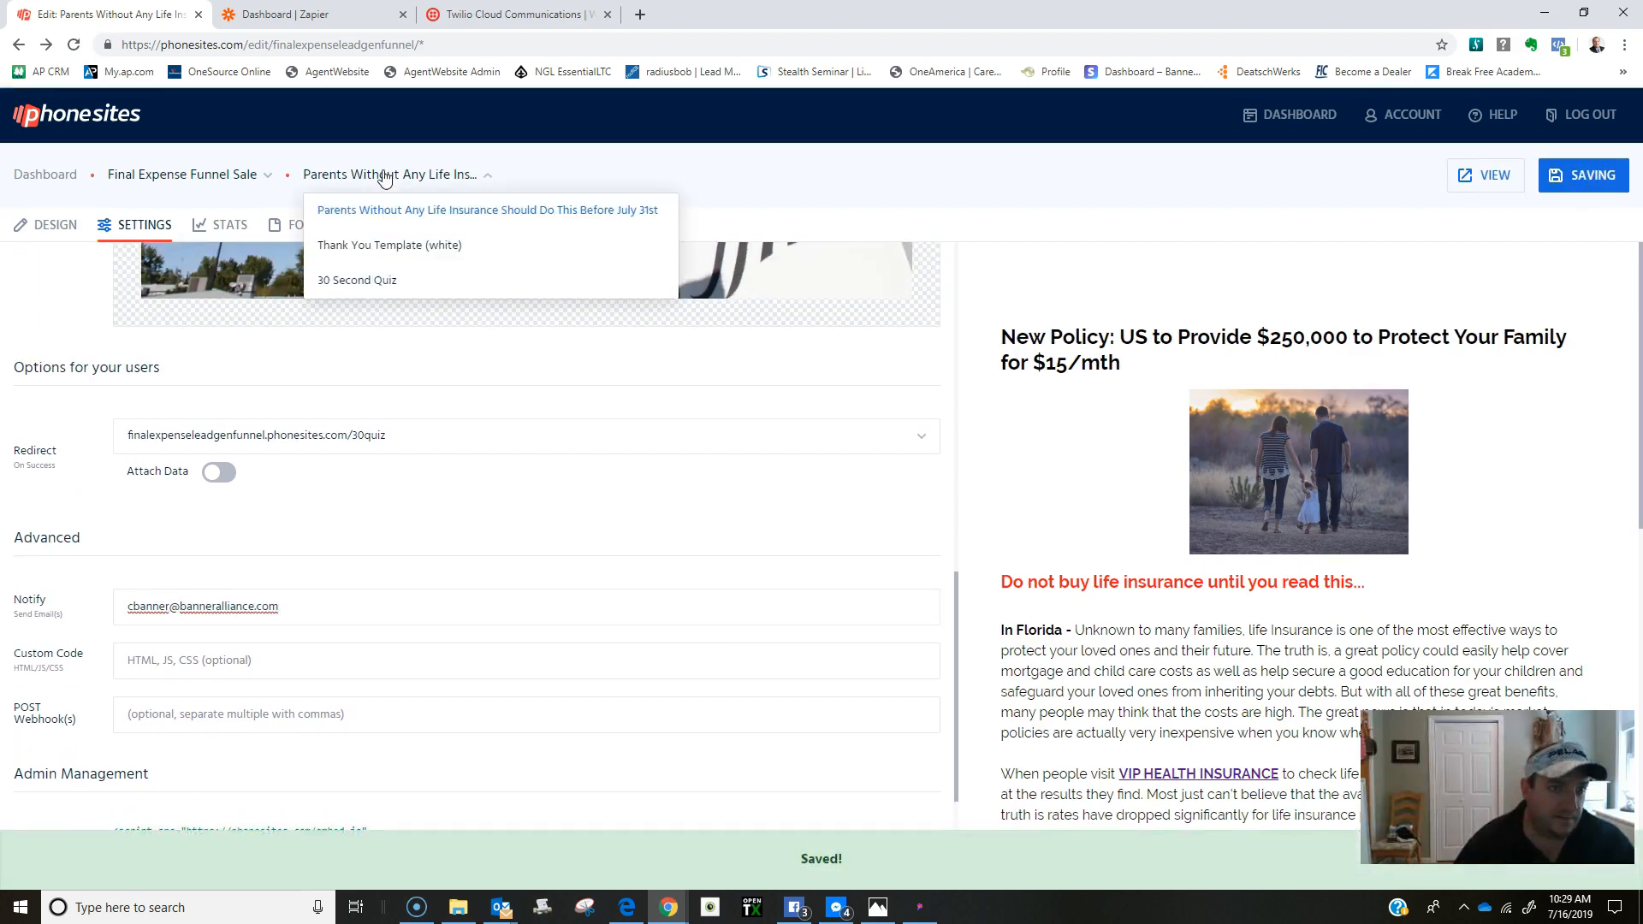
left_click(1593, 174)
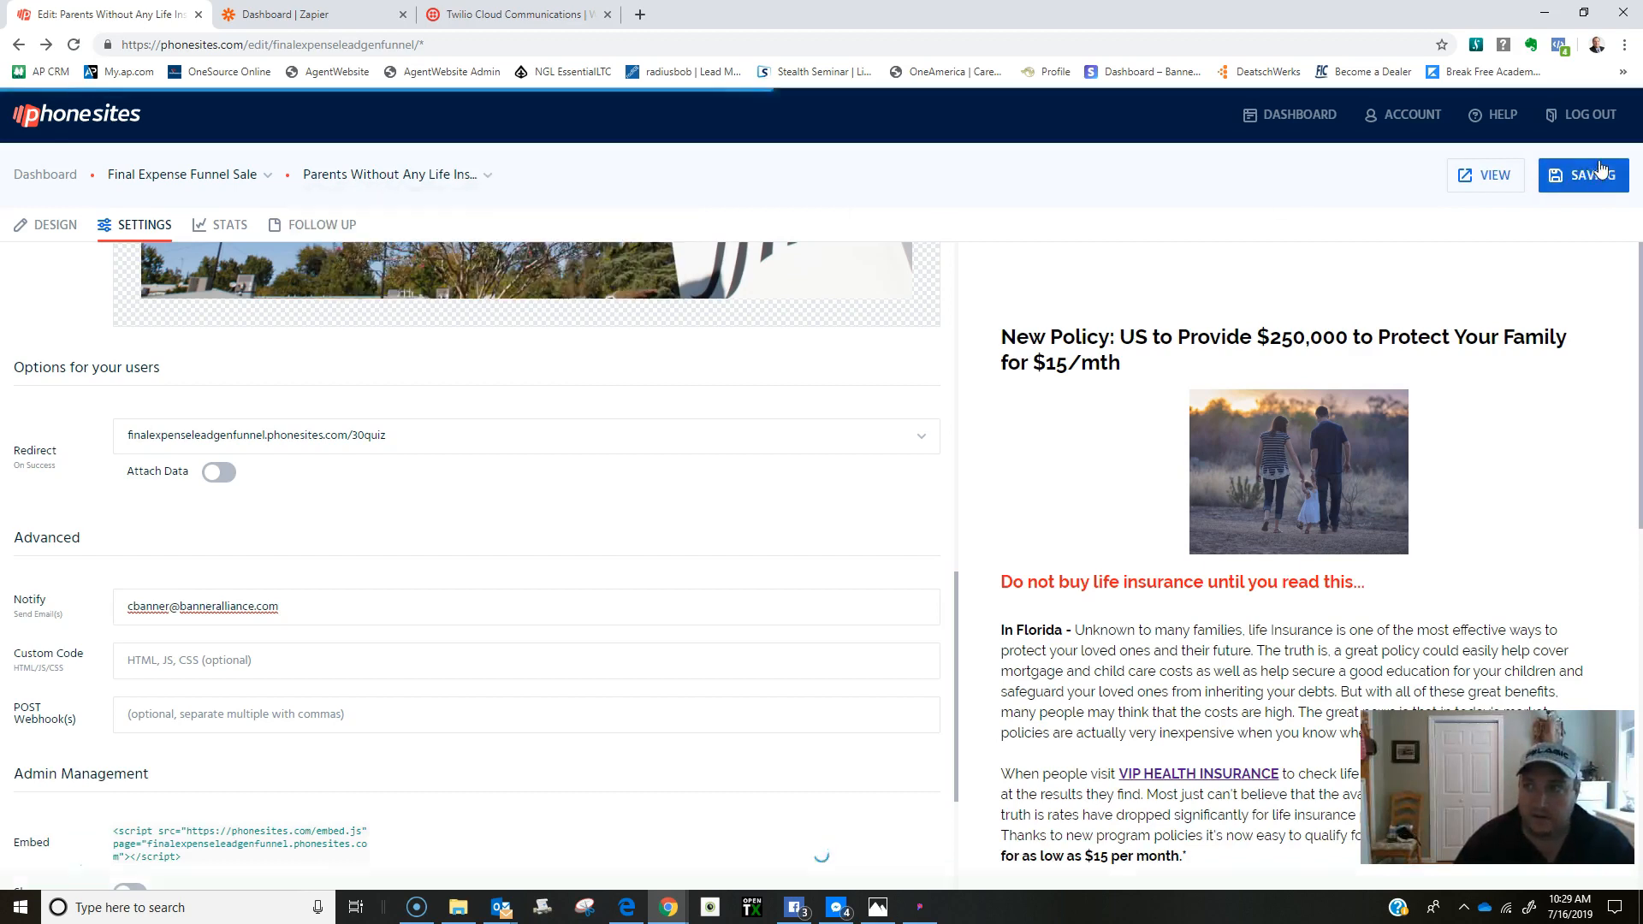
left_click(416, 177)
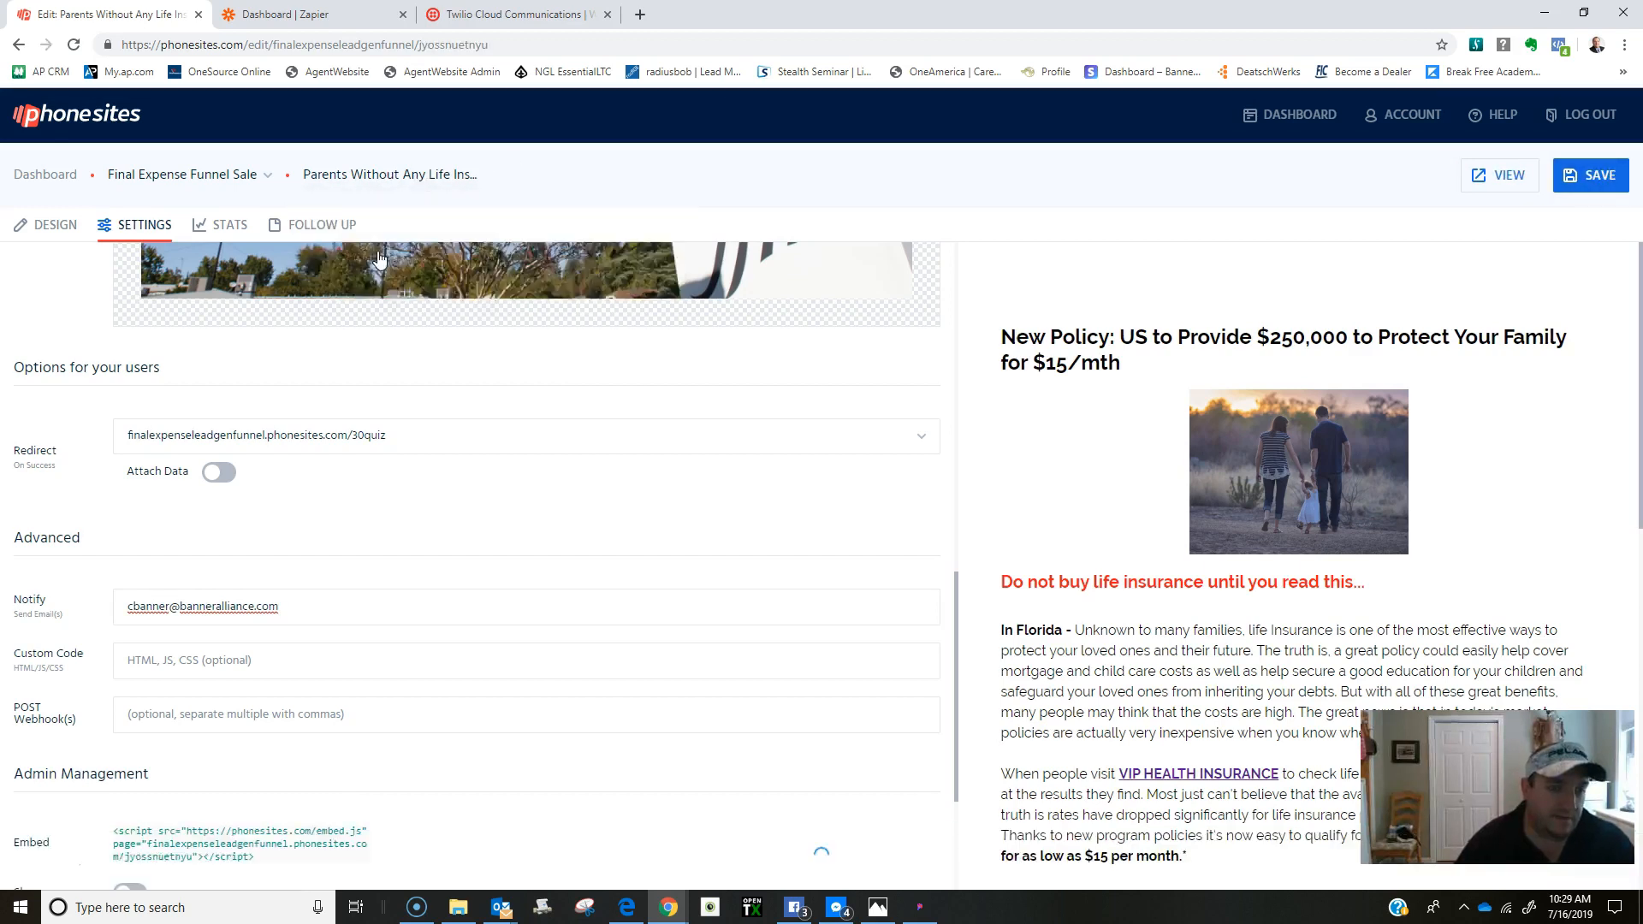
left_click(350, 245)
Set the Thank You Template (white) page to notify the account's email, and save.
left_click(120, 355)
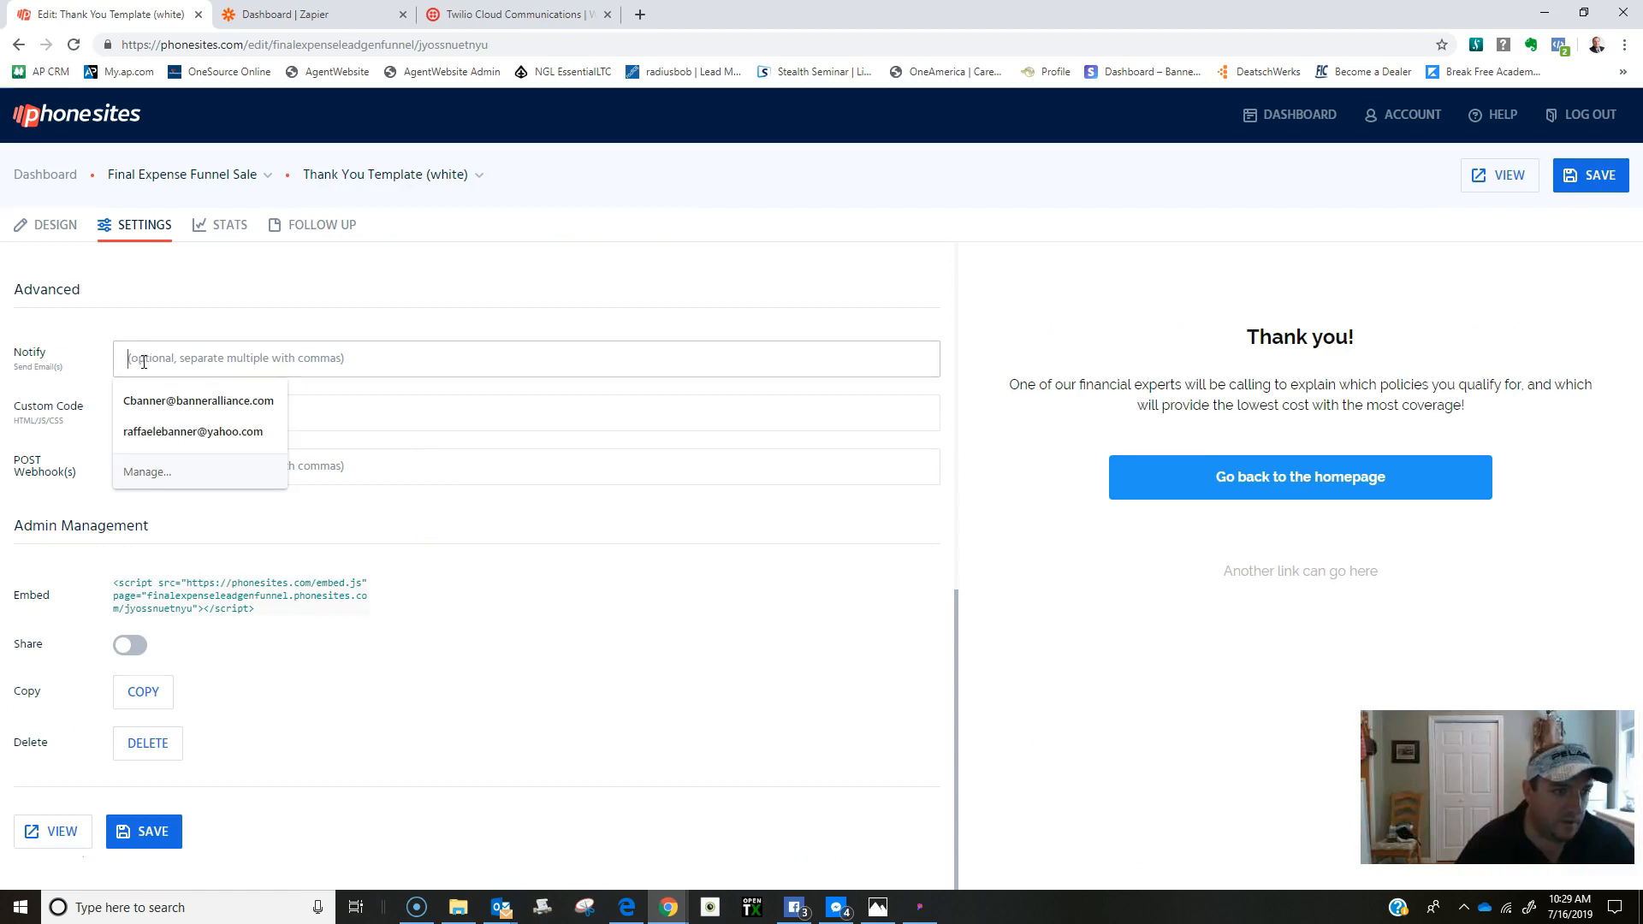
left_click(198, 400)
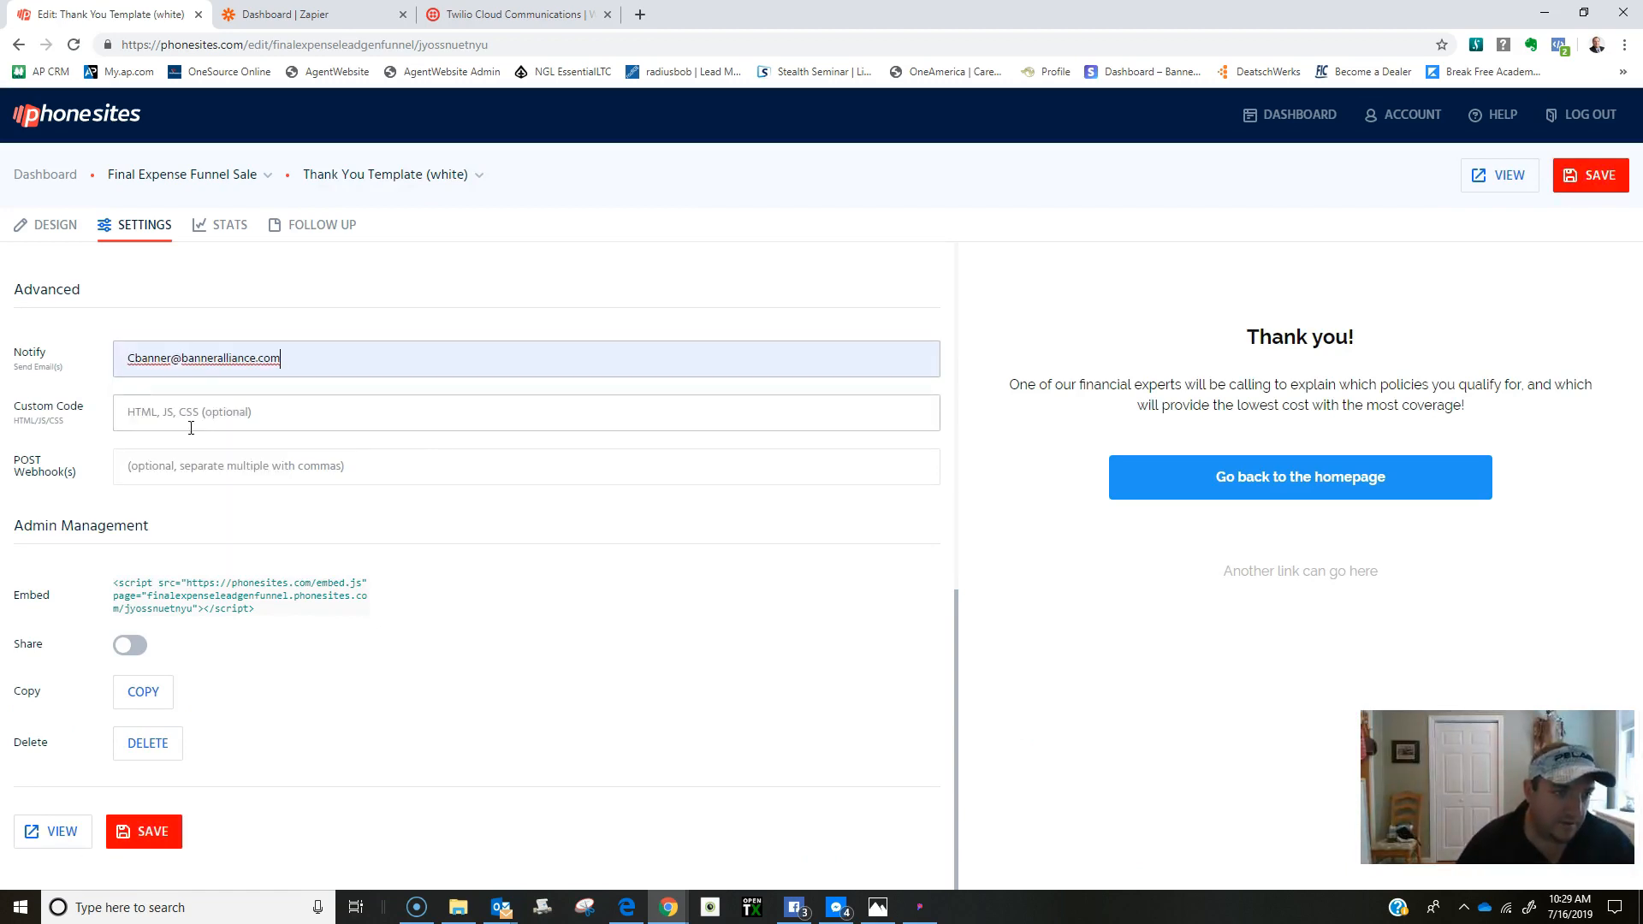
left_click(1588, 177)
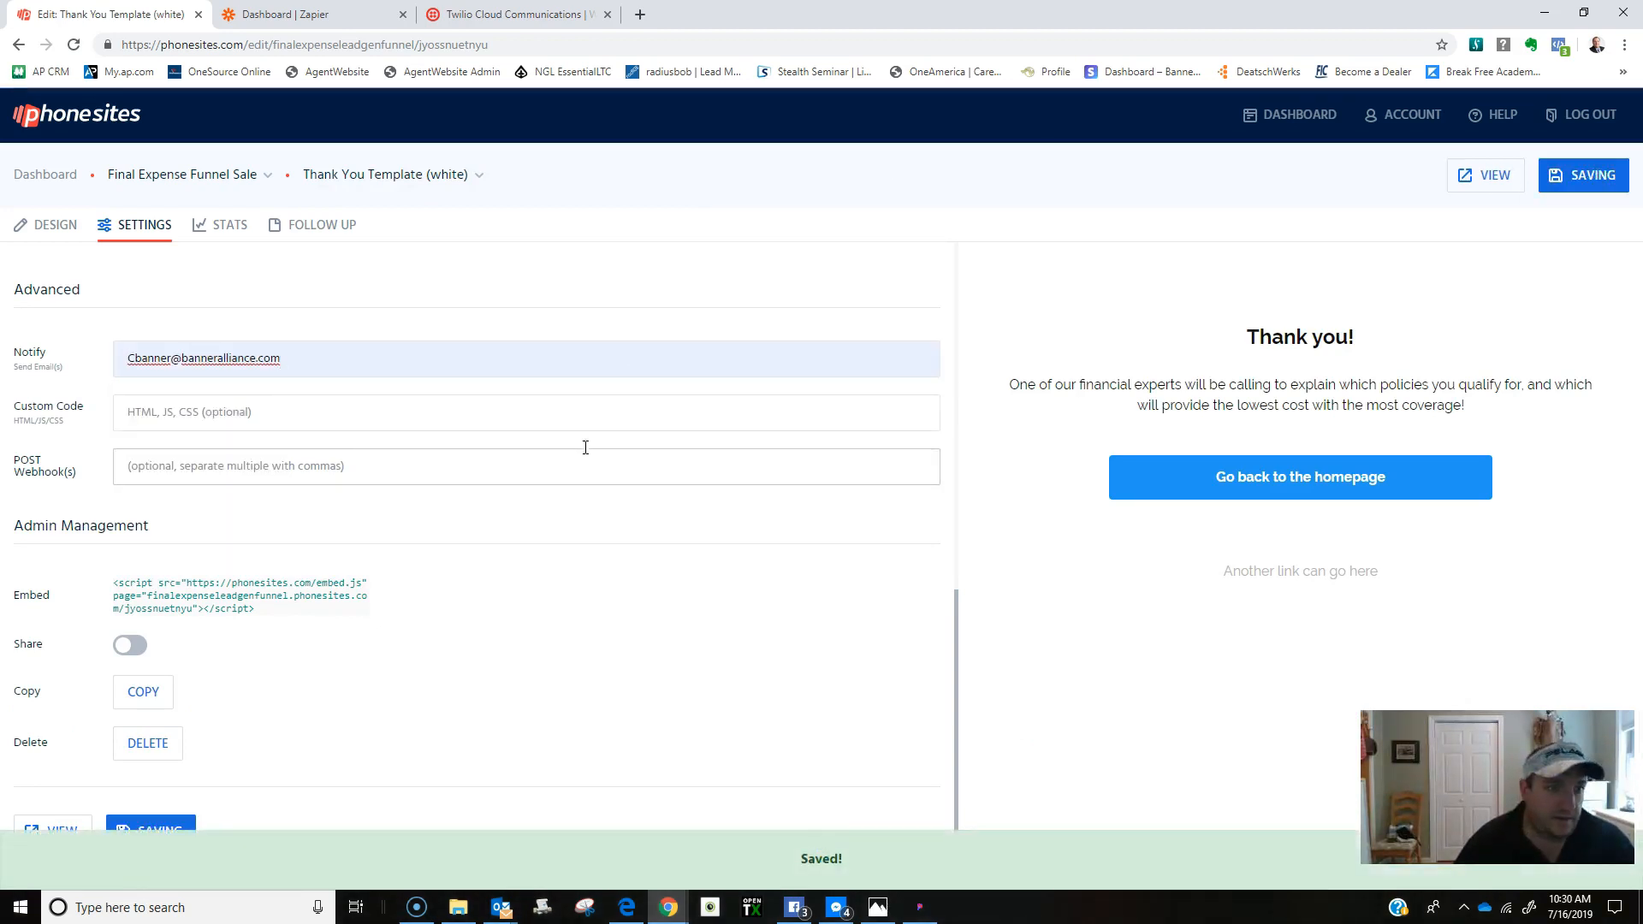
Move through the funnel's page list to the 30 Second Quiz page.
left_click(340, 175)
left_click(385, 251)
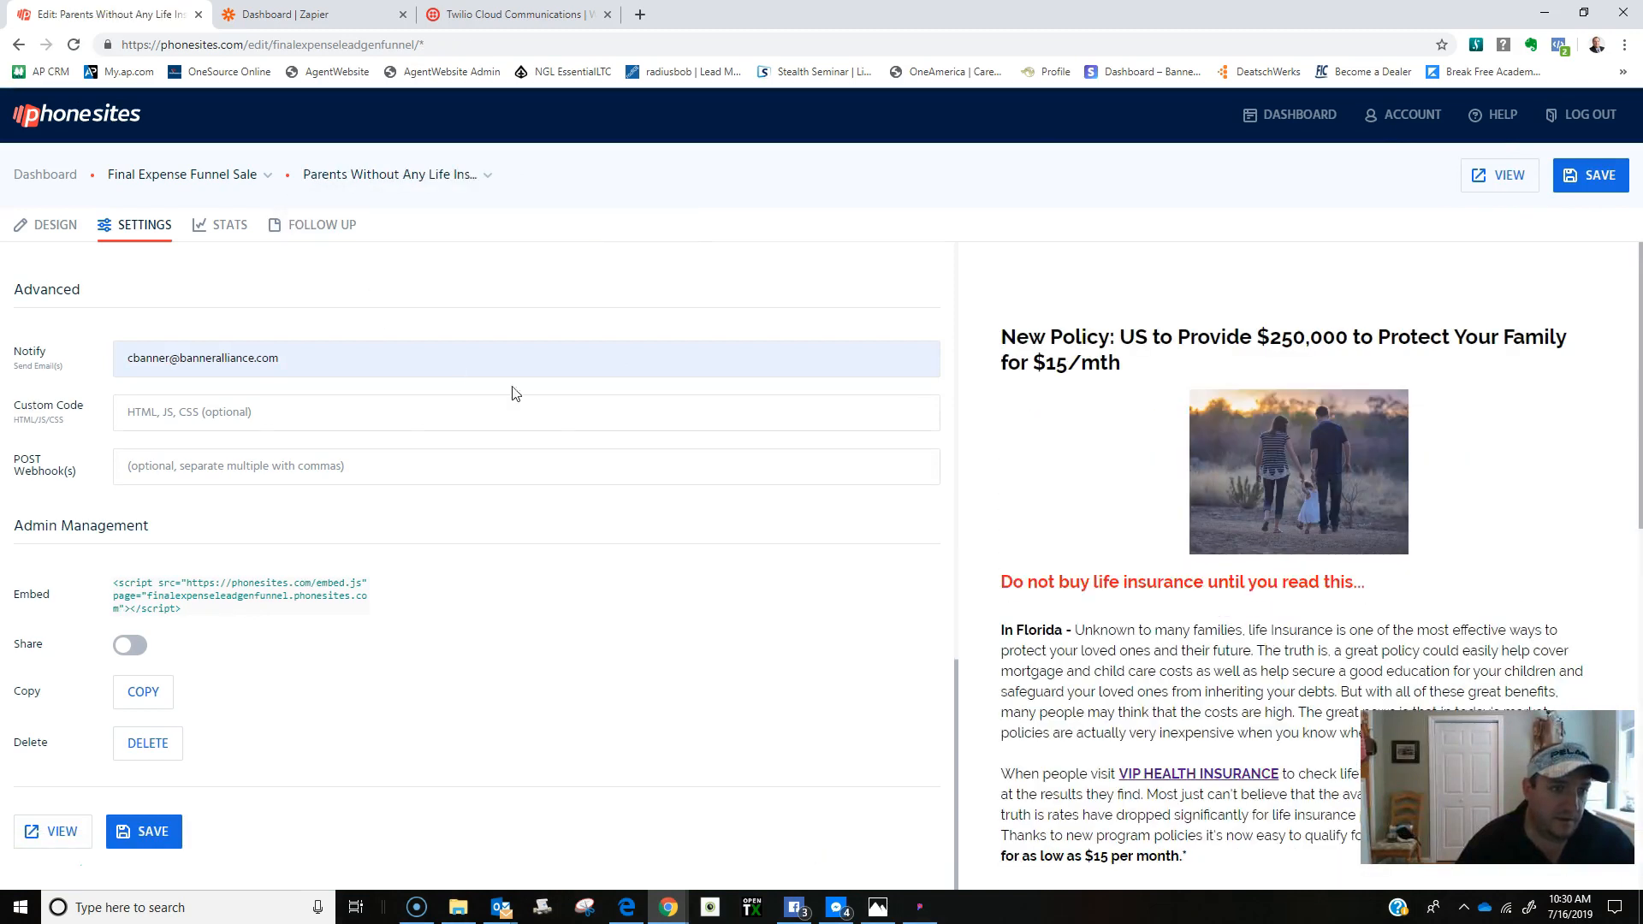
left_click(368, 176)
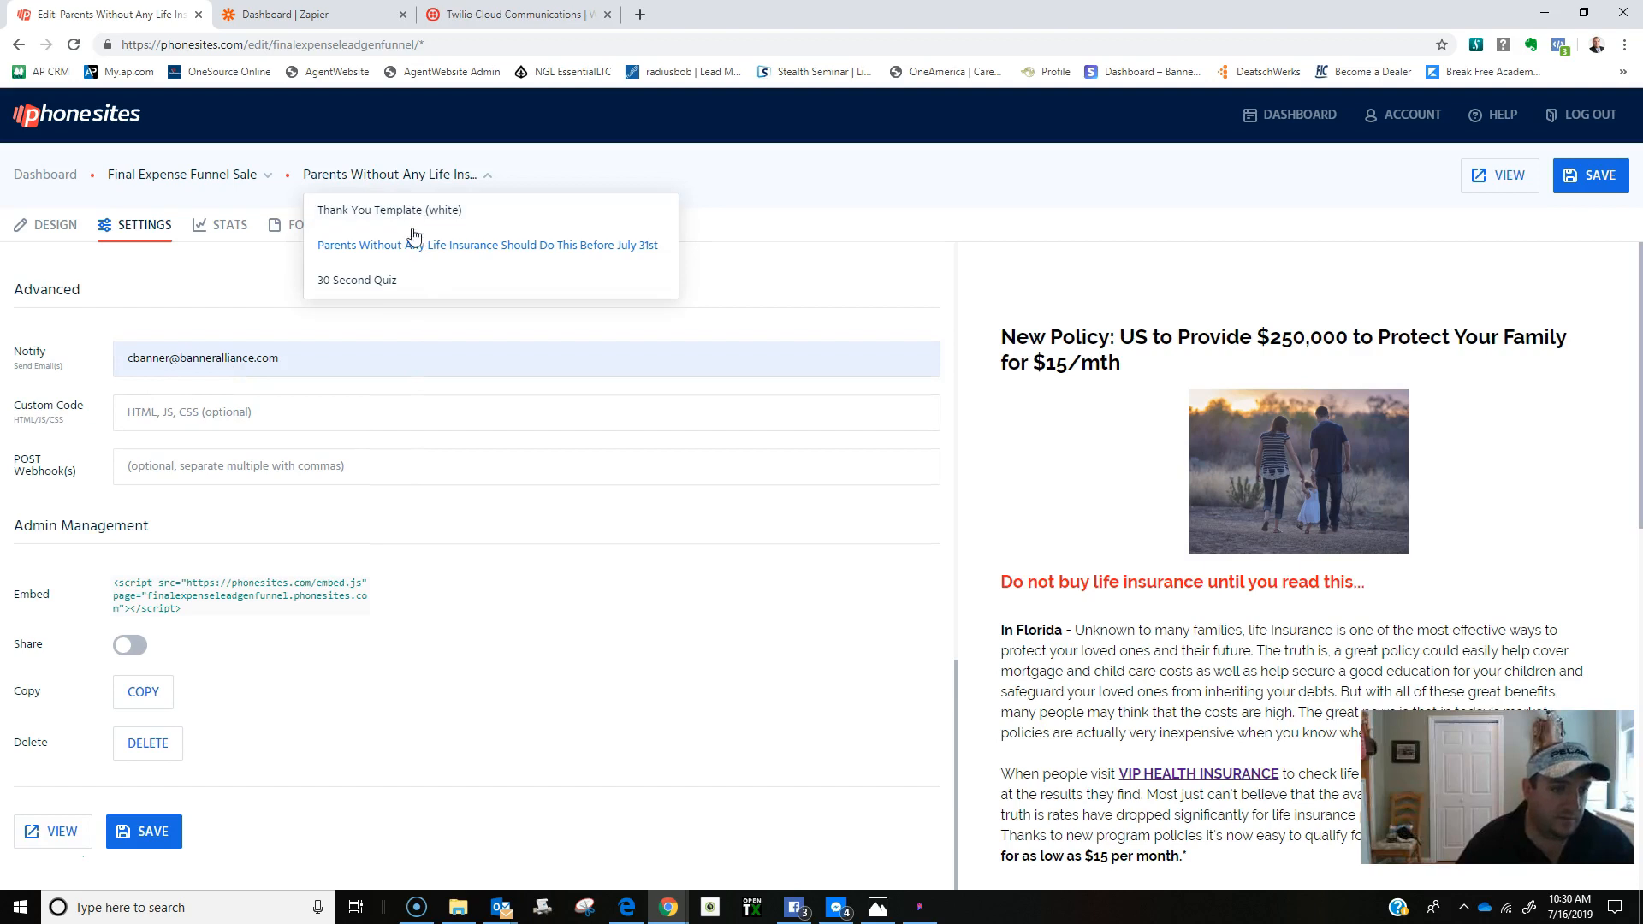
left_click(428, 281)
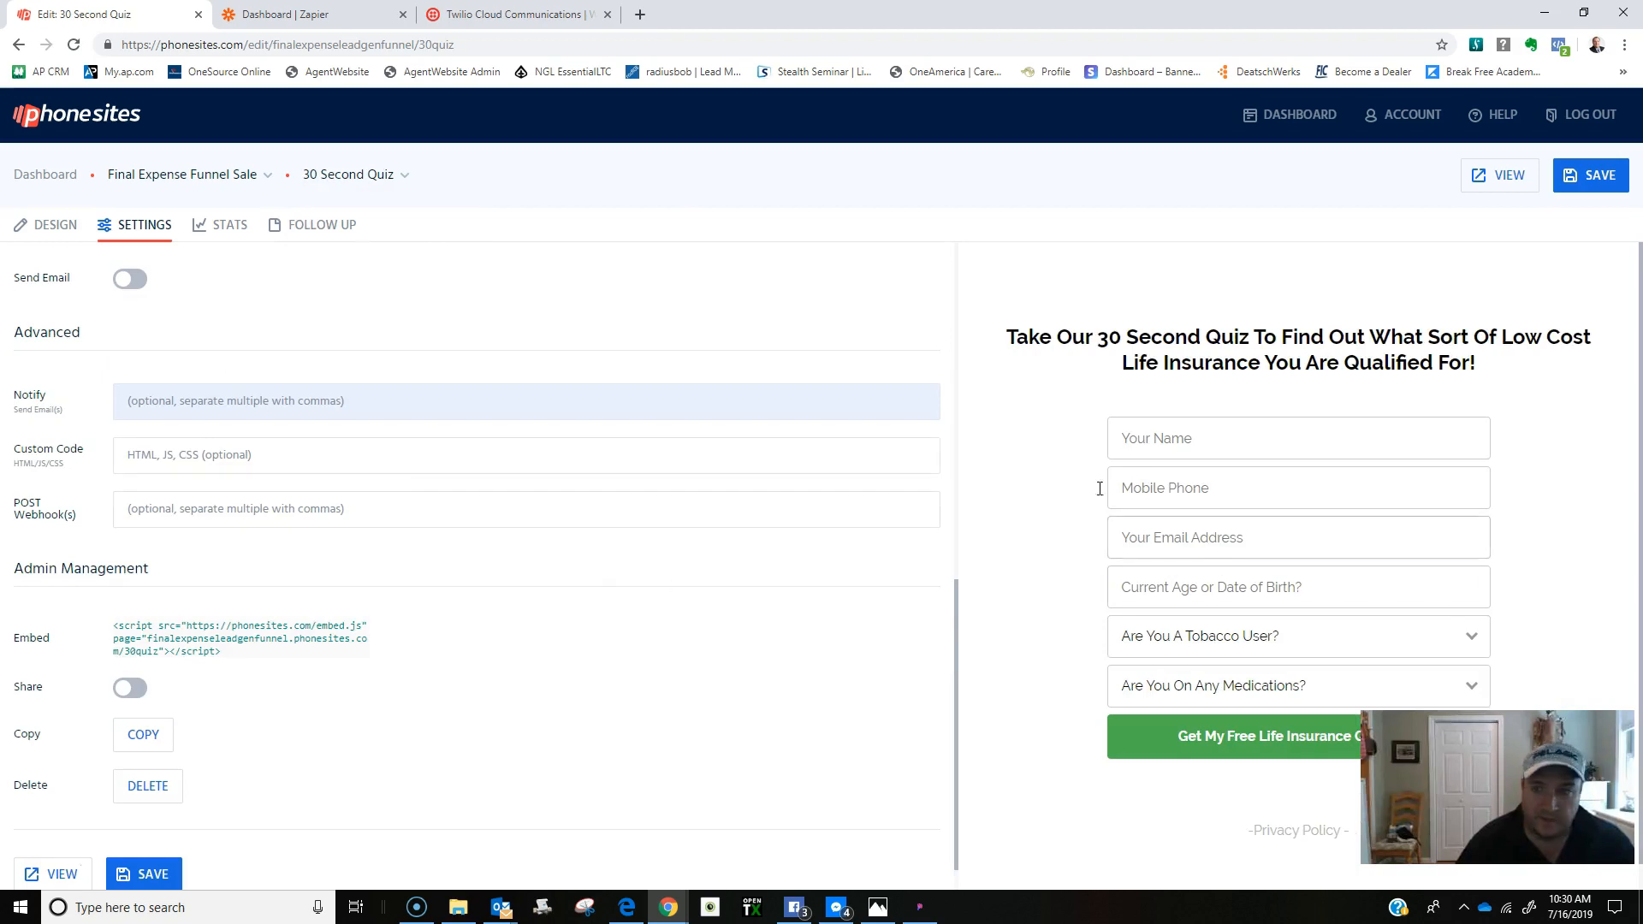
scroll(1113, 462, "down", 1)
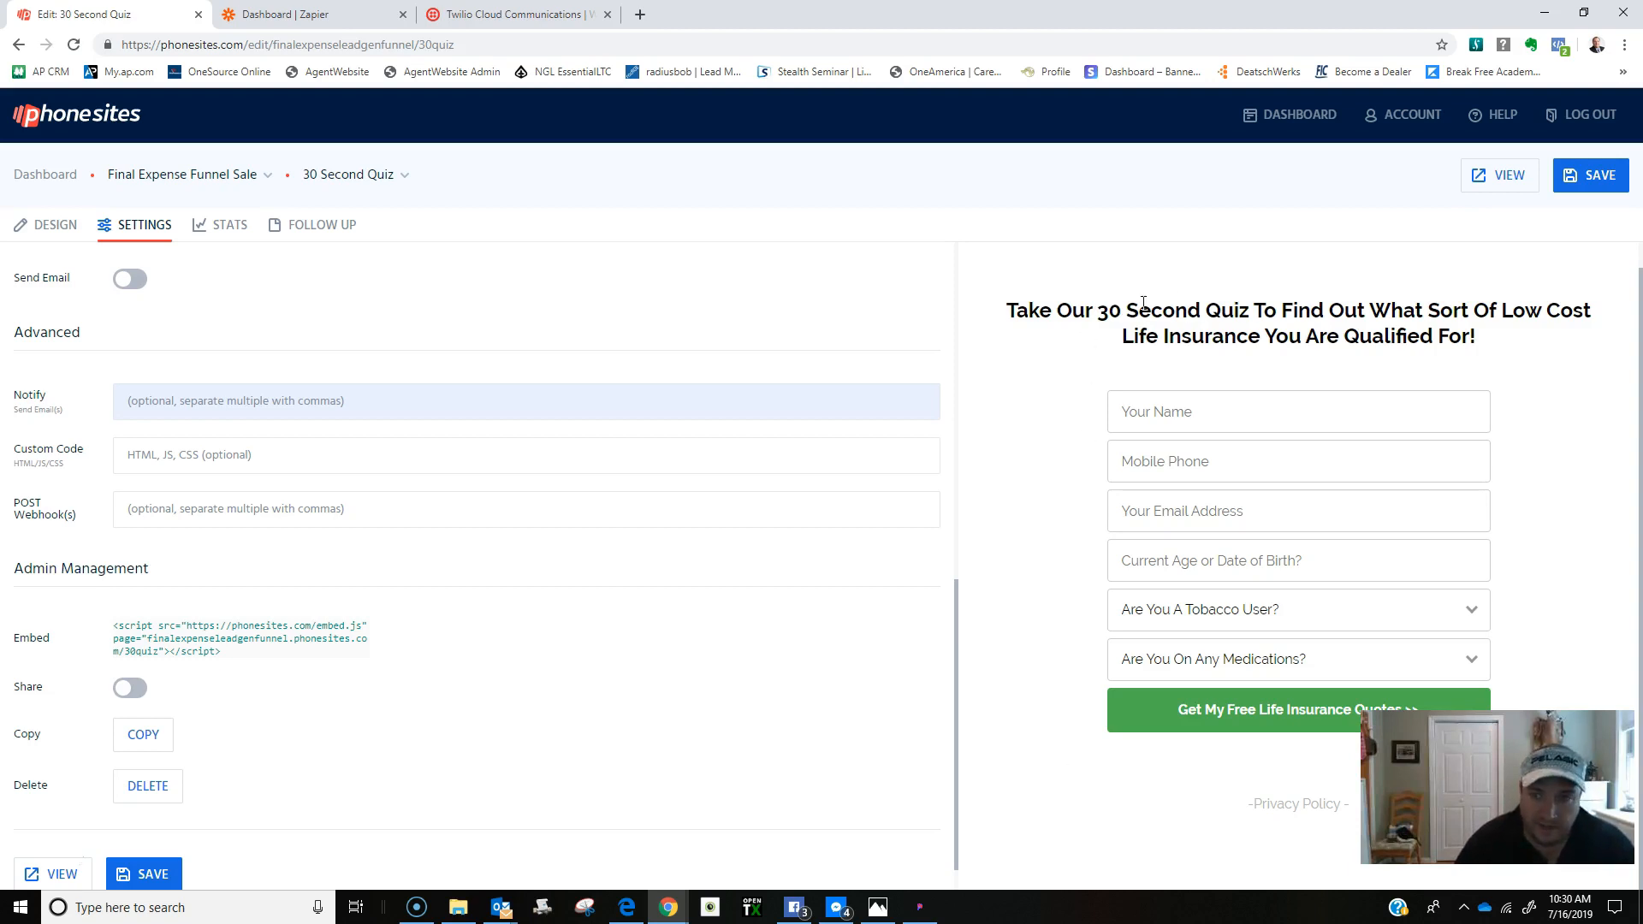
Fill the 30 Second Quiz page's Notify email from autofill, save, and open the live quiz.
left_click(152, 408)
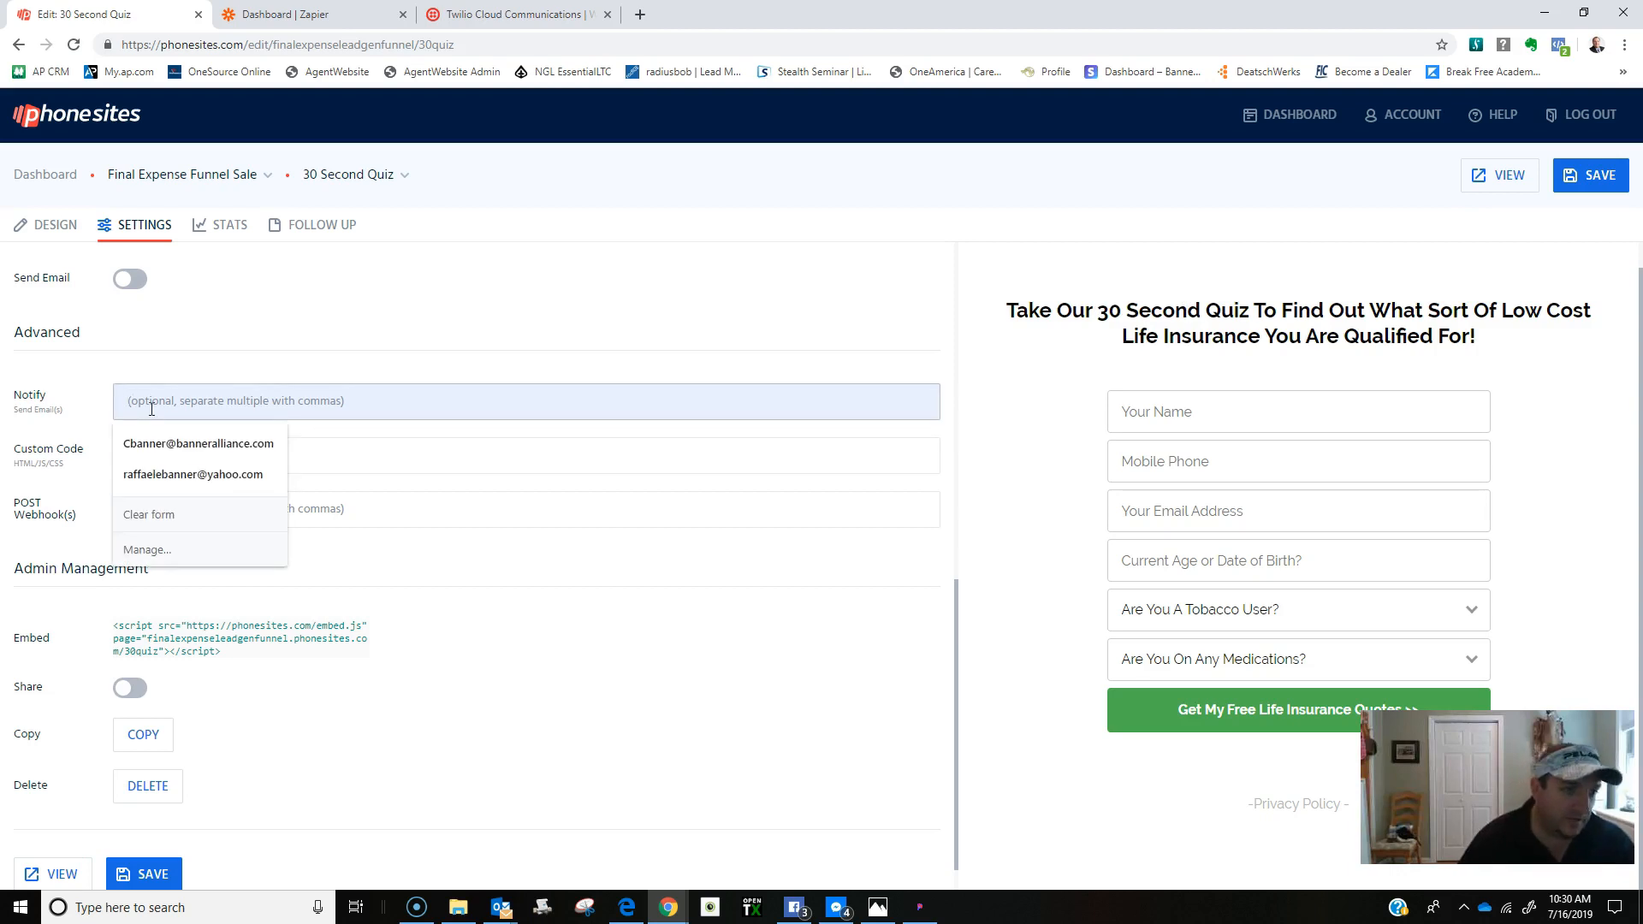
left_click(179, 443)
left_click(1597, 181)
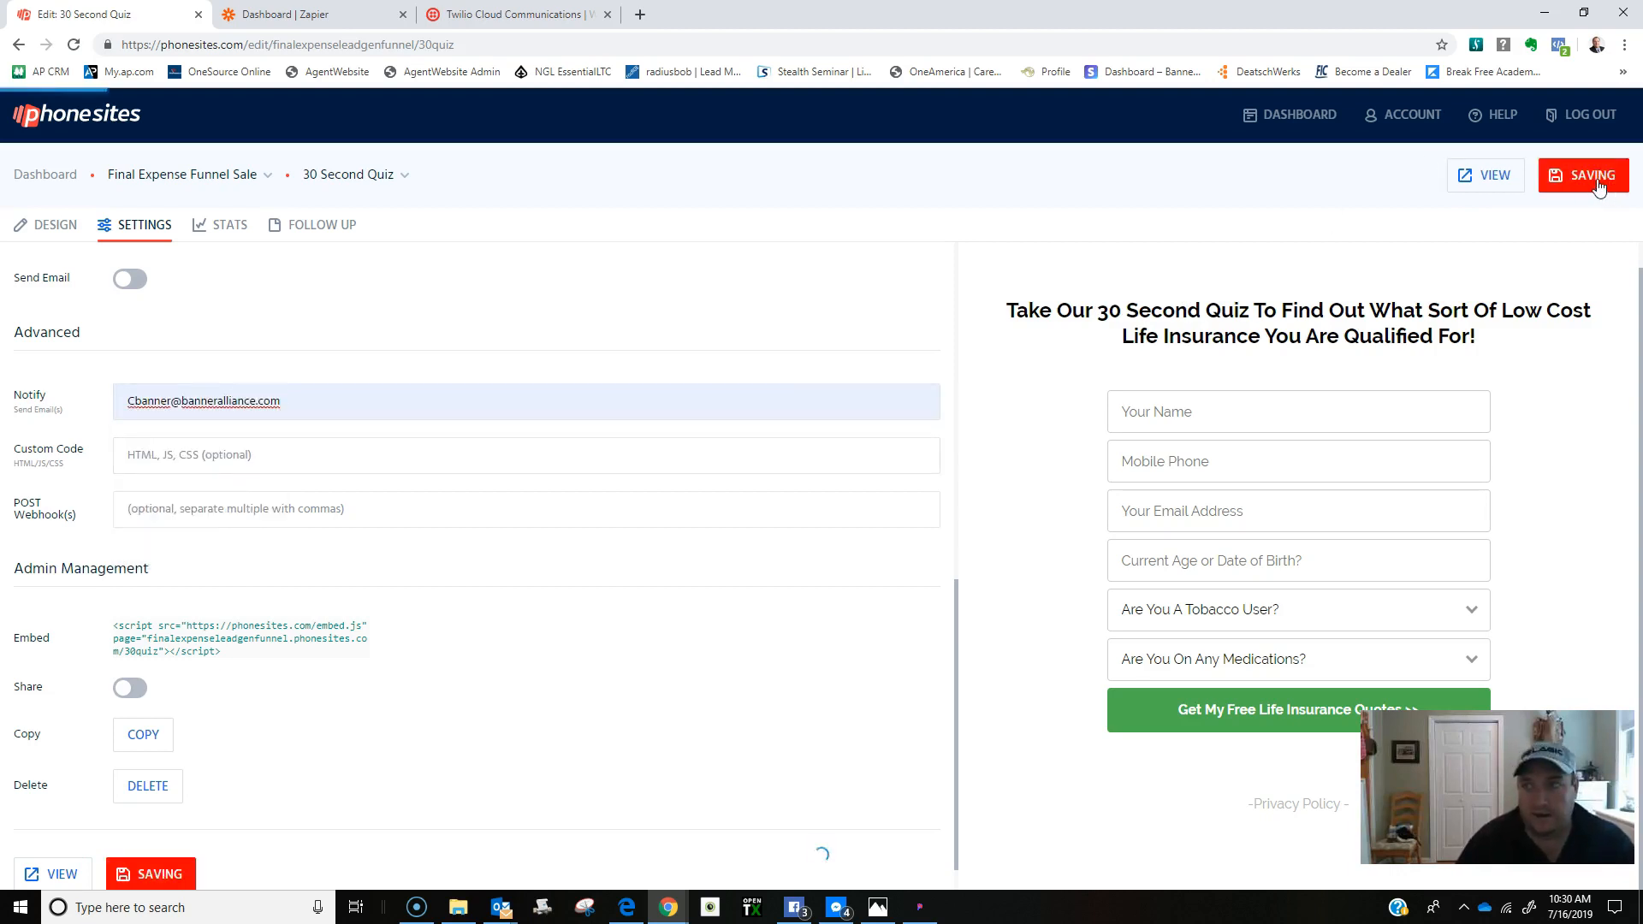
scroll(428, 597, "up", 2)
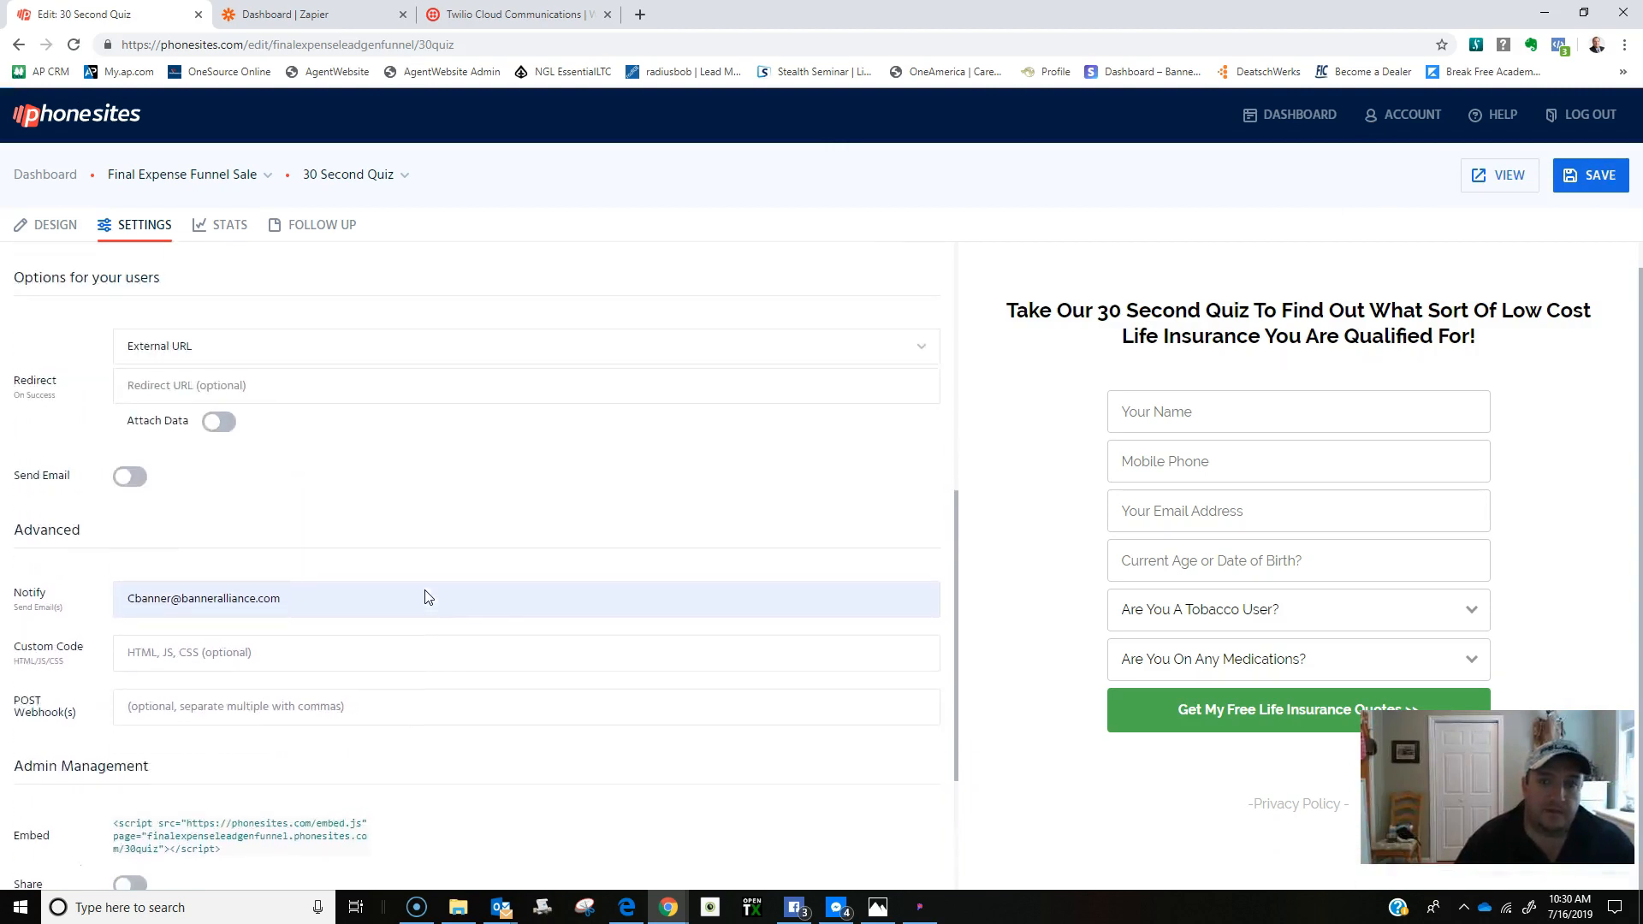
left_click(1500, 174)
Fill the quiz with autofilled name and email, a test mobile number and a birth date.
left_click(704, 350)
left_click(682, 409)
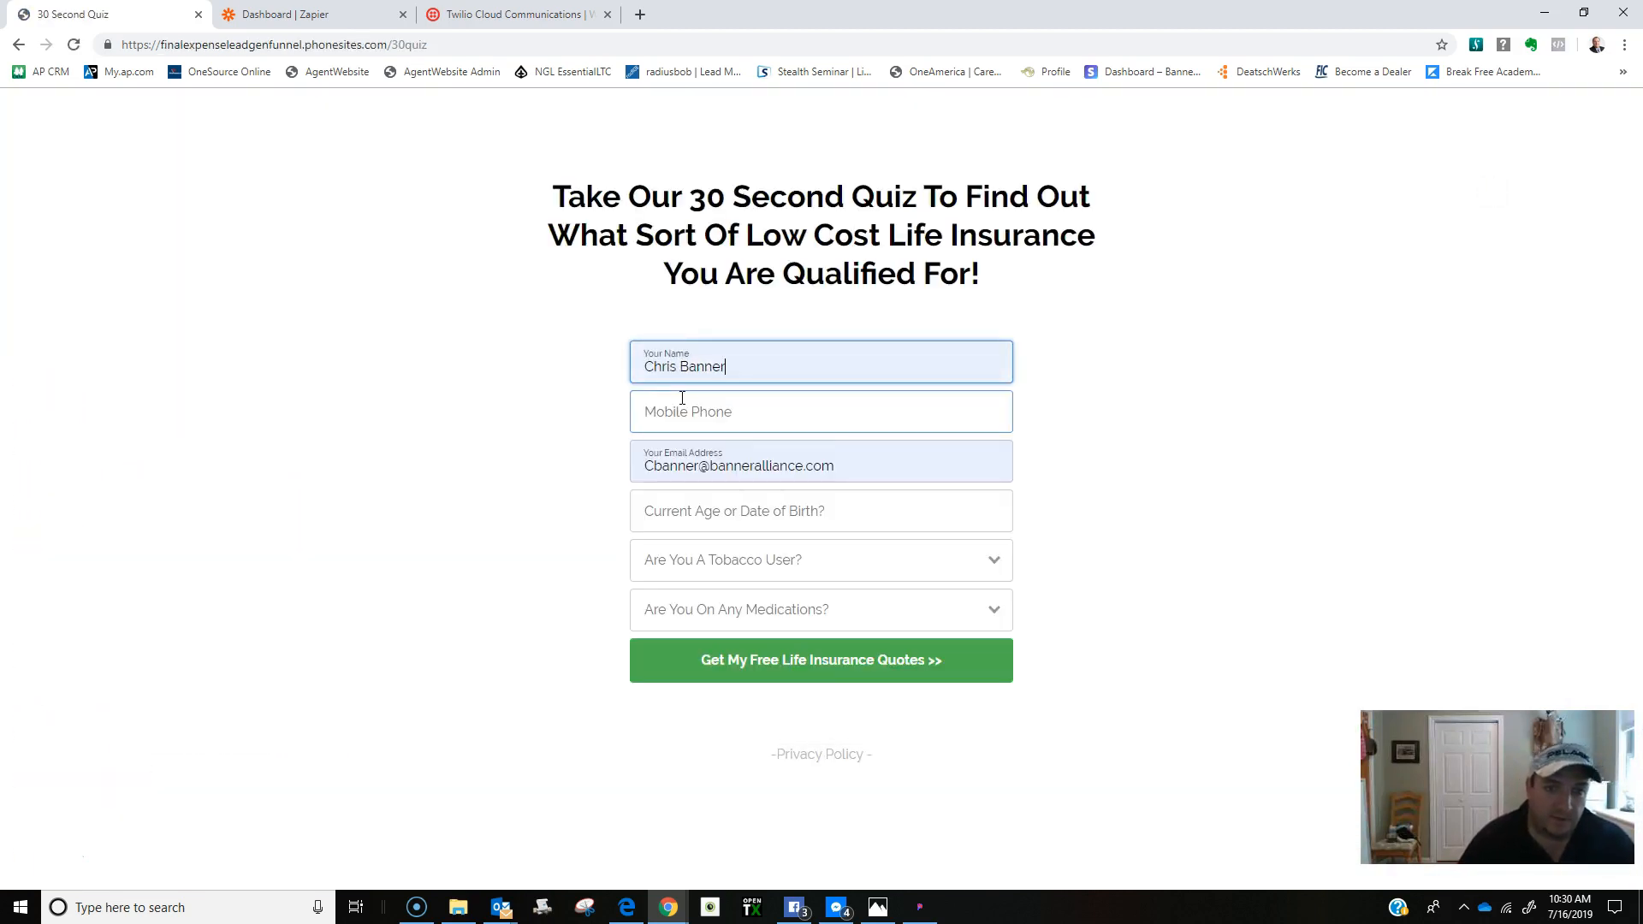
left_click(676, 409)
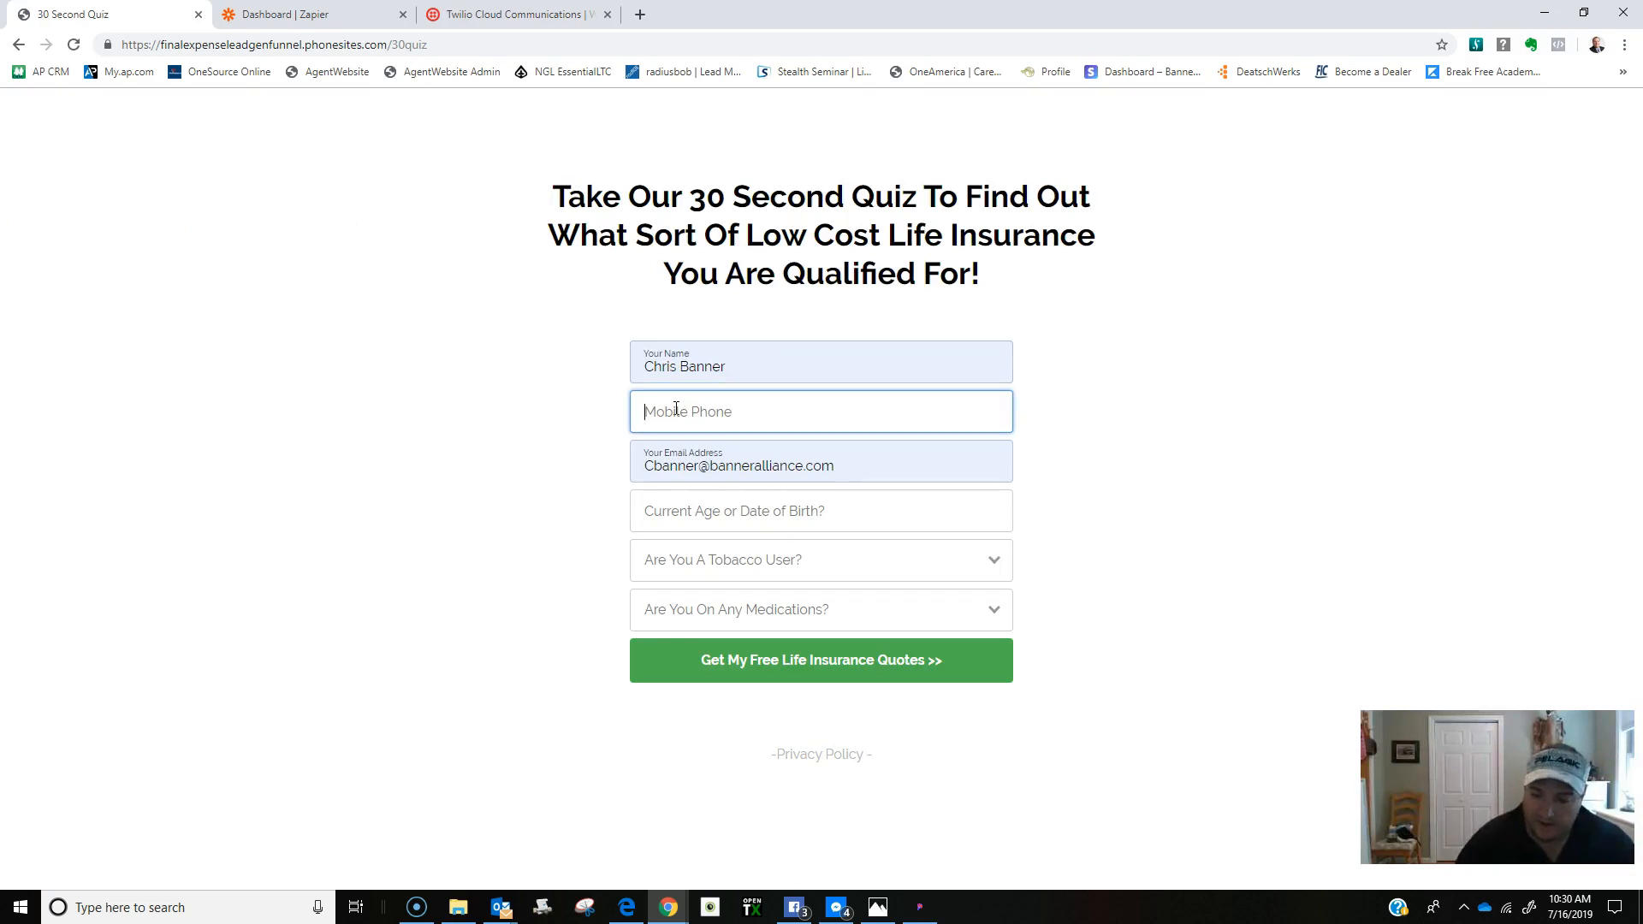
left_click(678, 512)
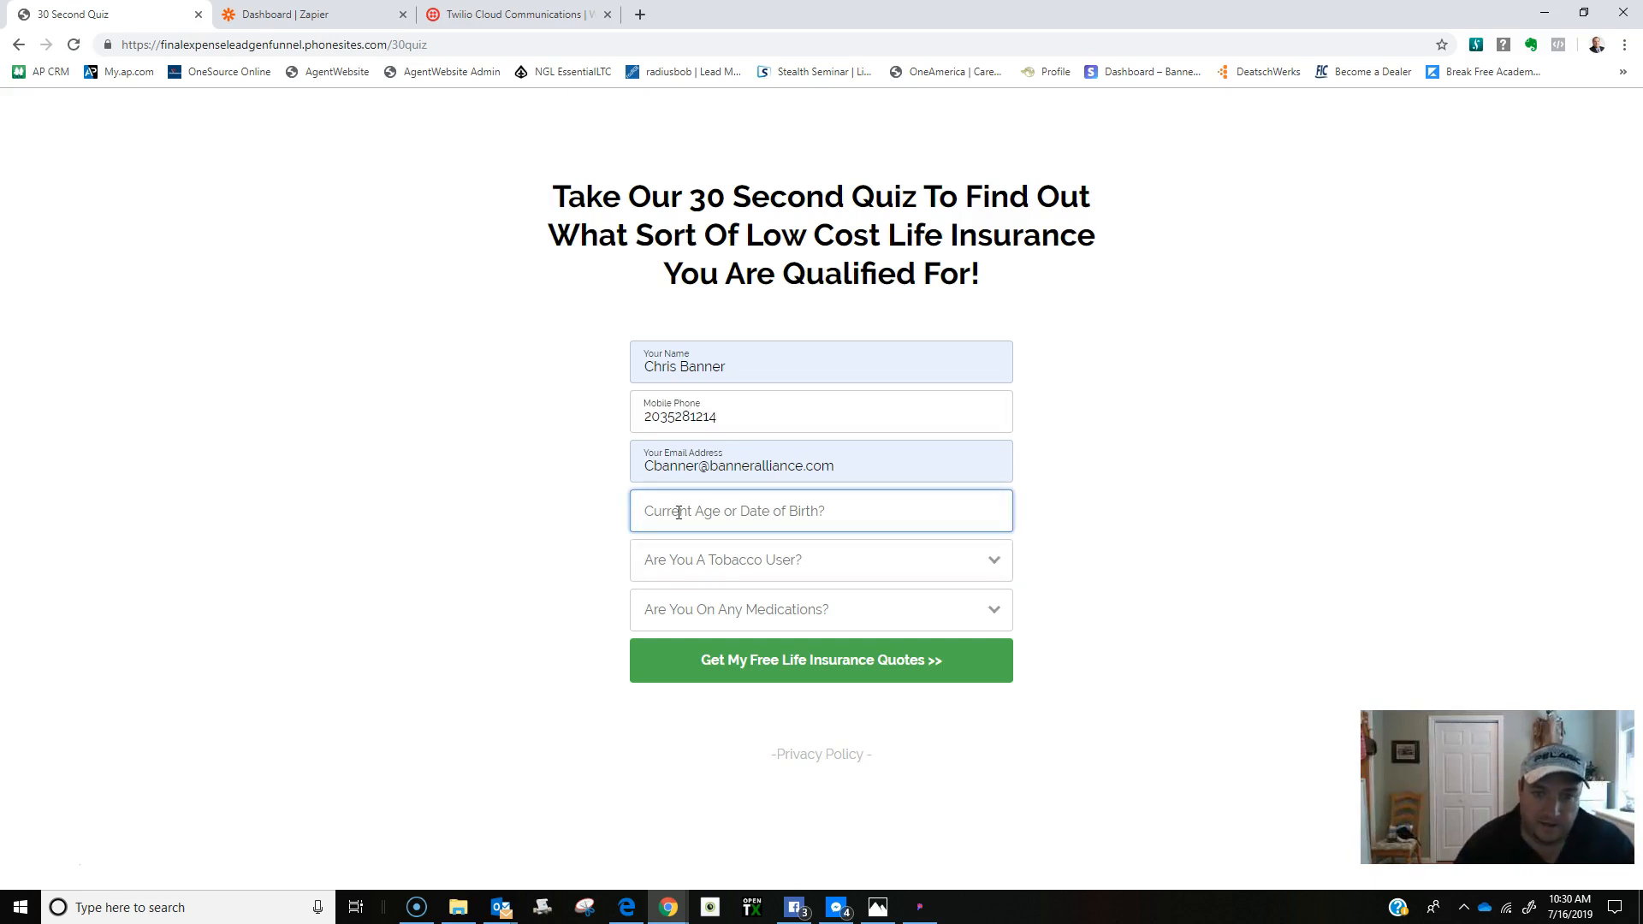
type("04/17")
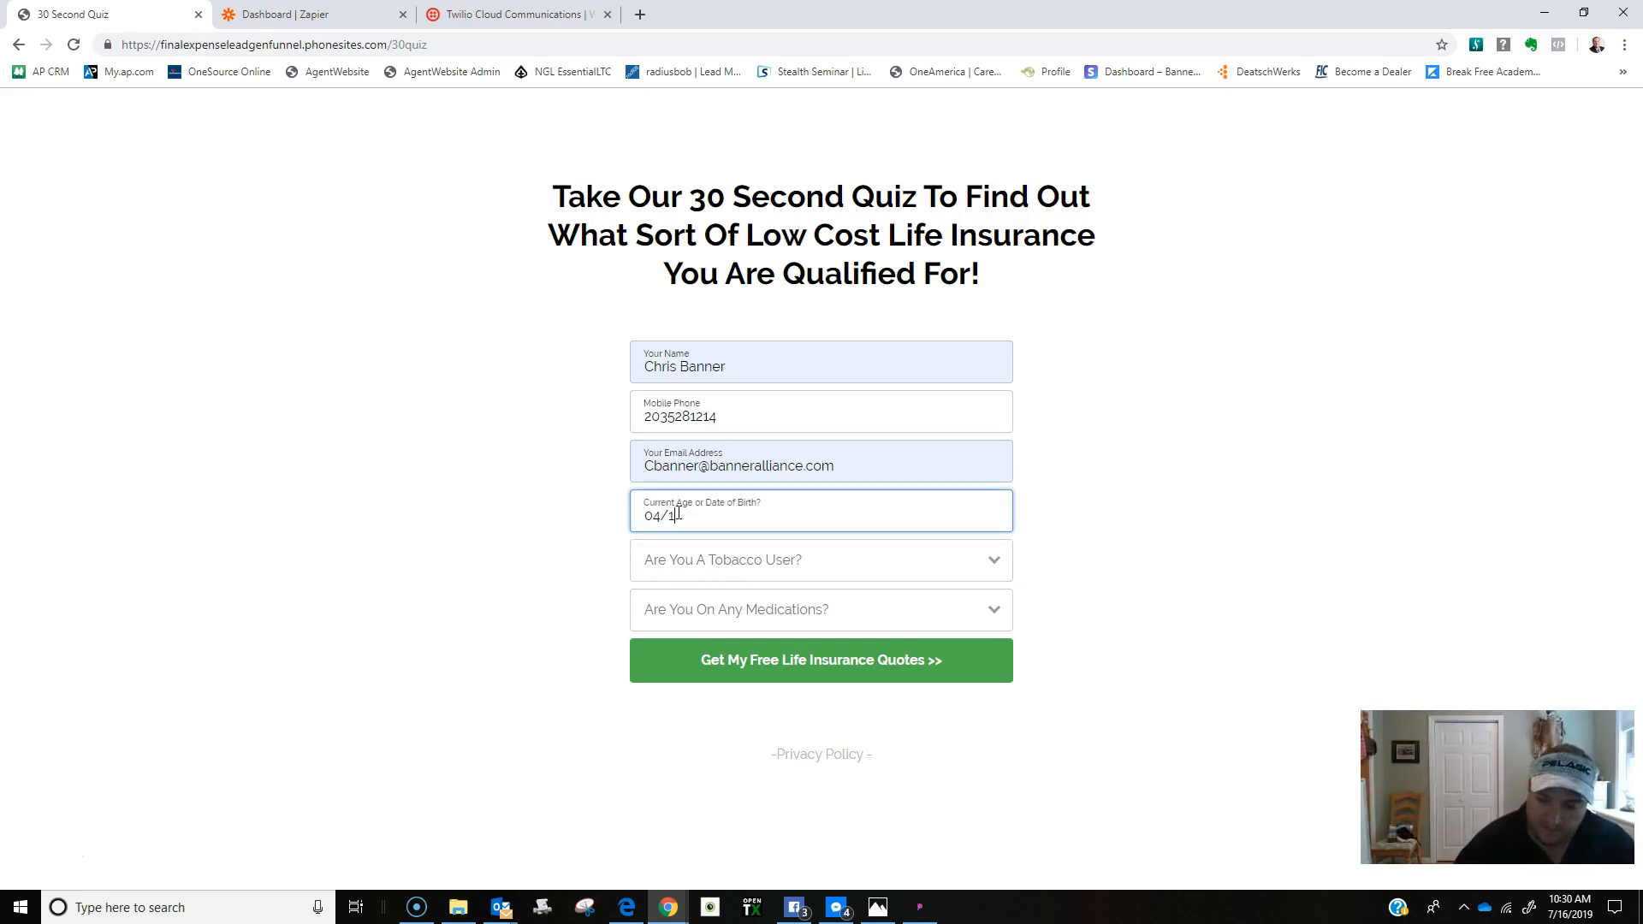
type("/1978")
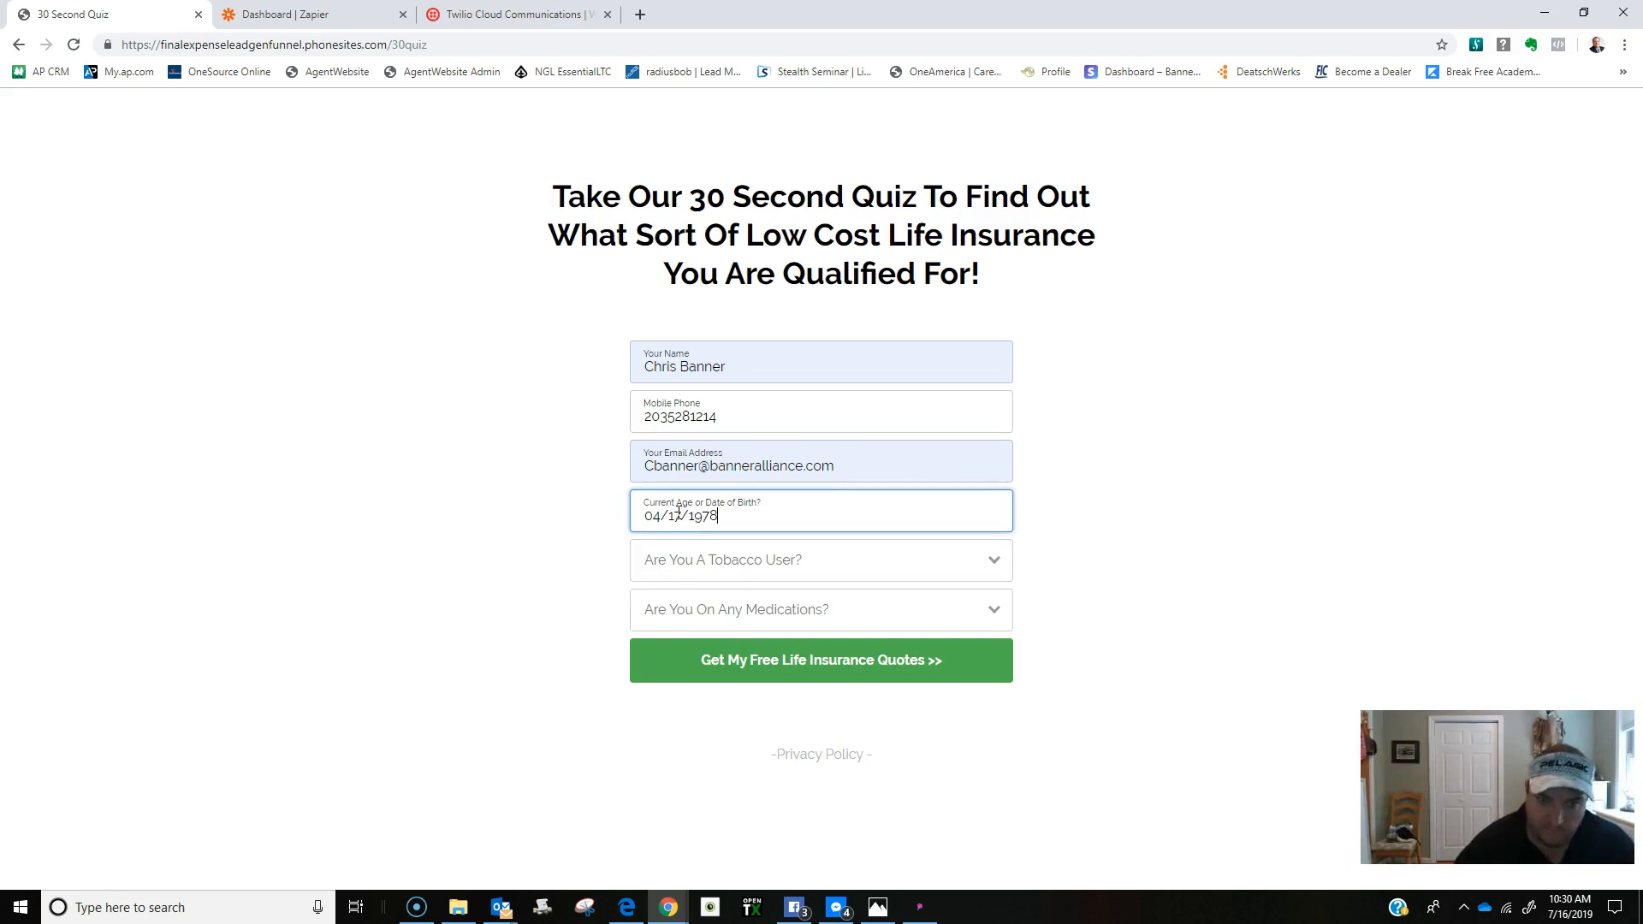
Answer No to the tobacco and medication questions, submit the quiz, and bring up Outlook.
left_click(674, 568)
left_click(675, 623)
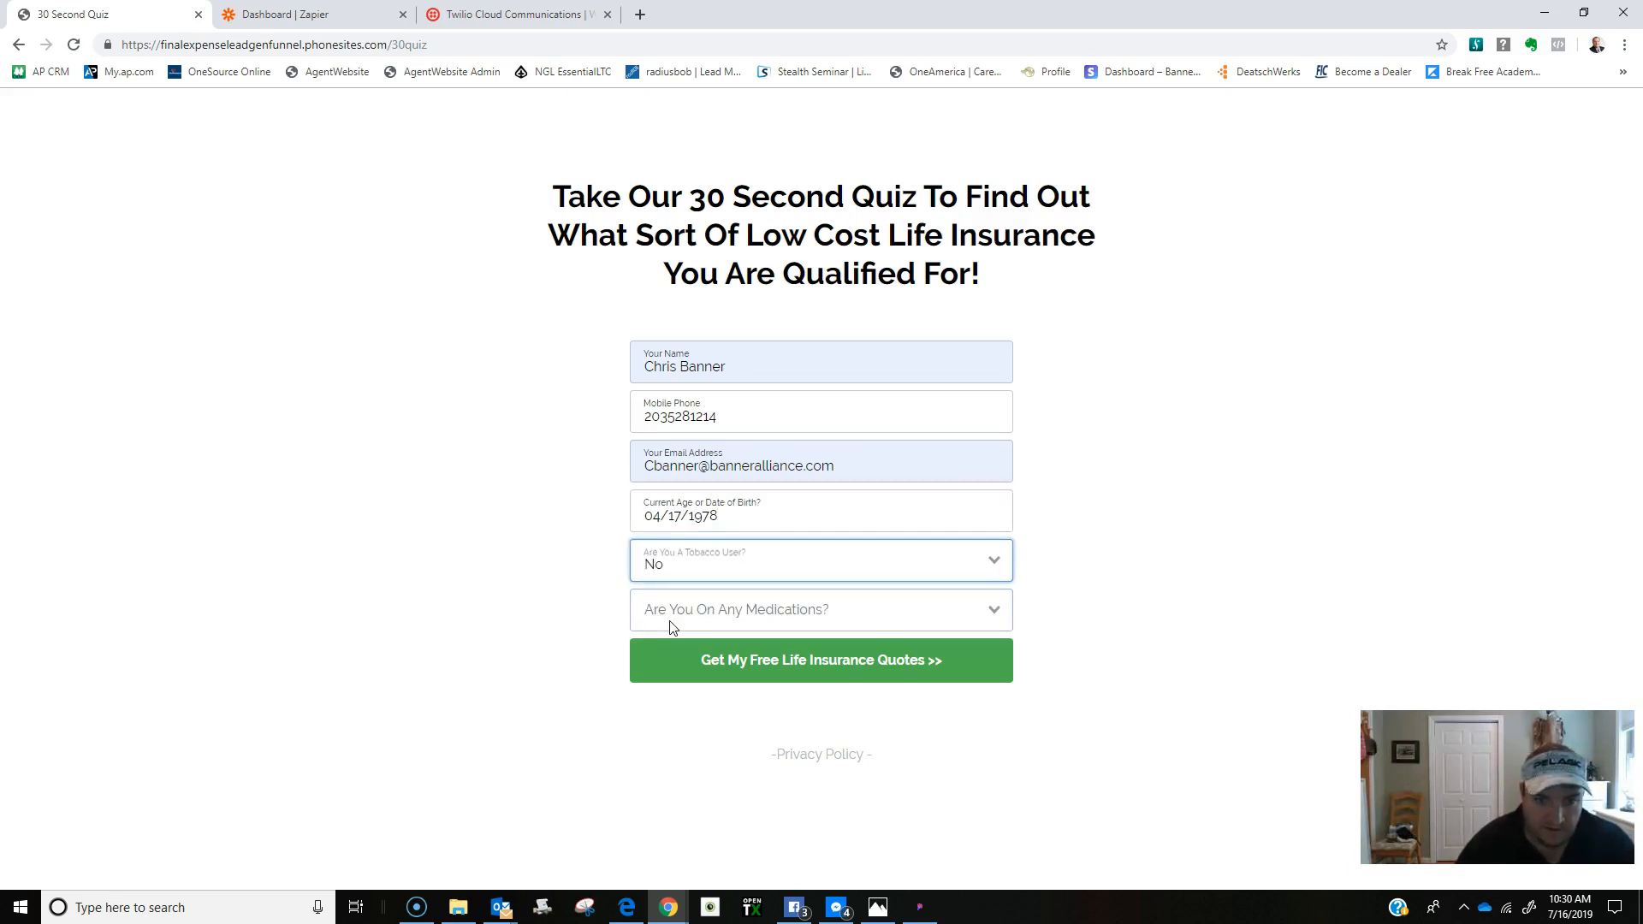
left_click(672, 609)
left_click(657, 675)
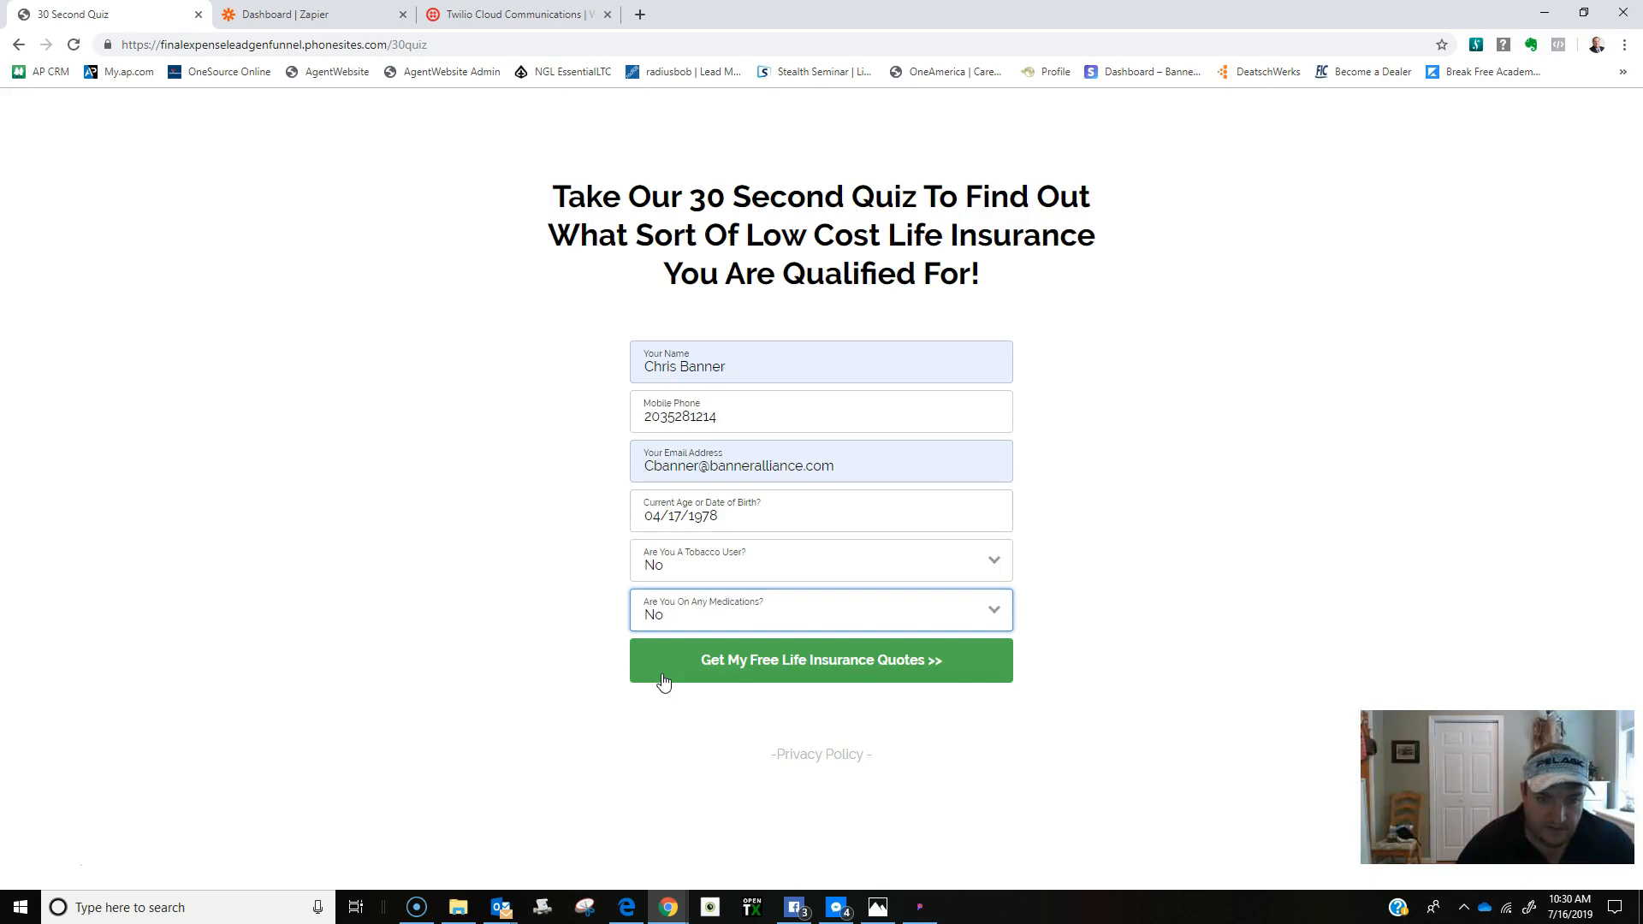
left_click(797, 673)
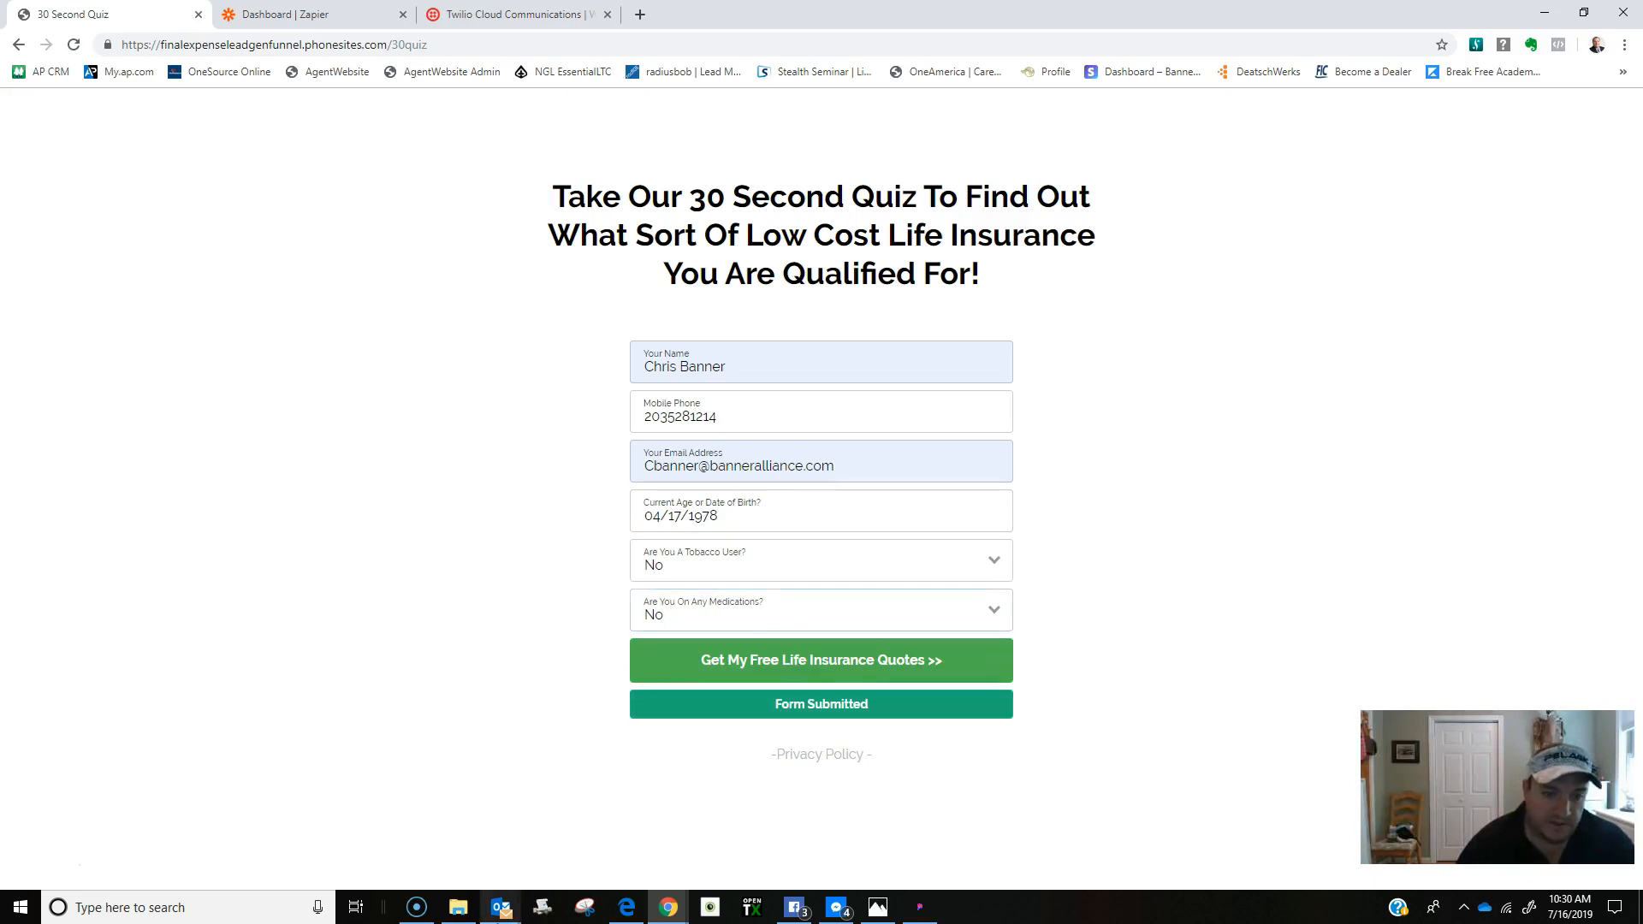
mouse_move(502, 908)
left_click(407, 830)
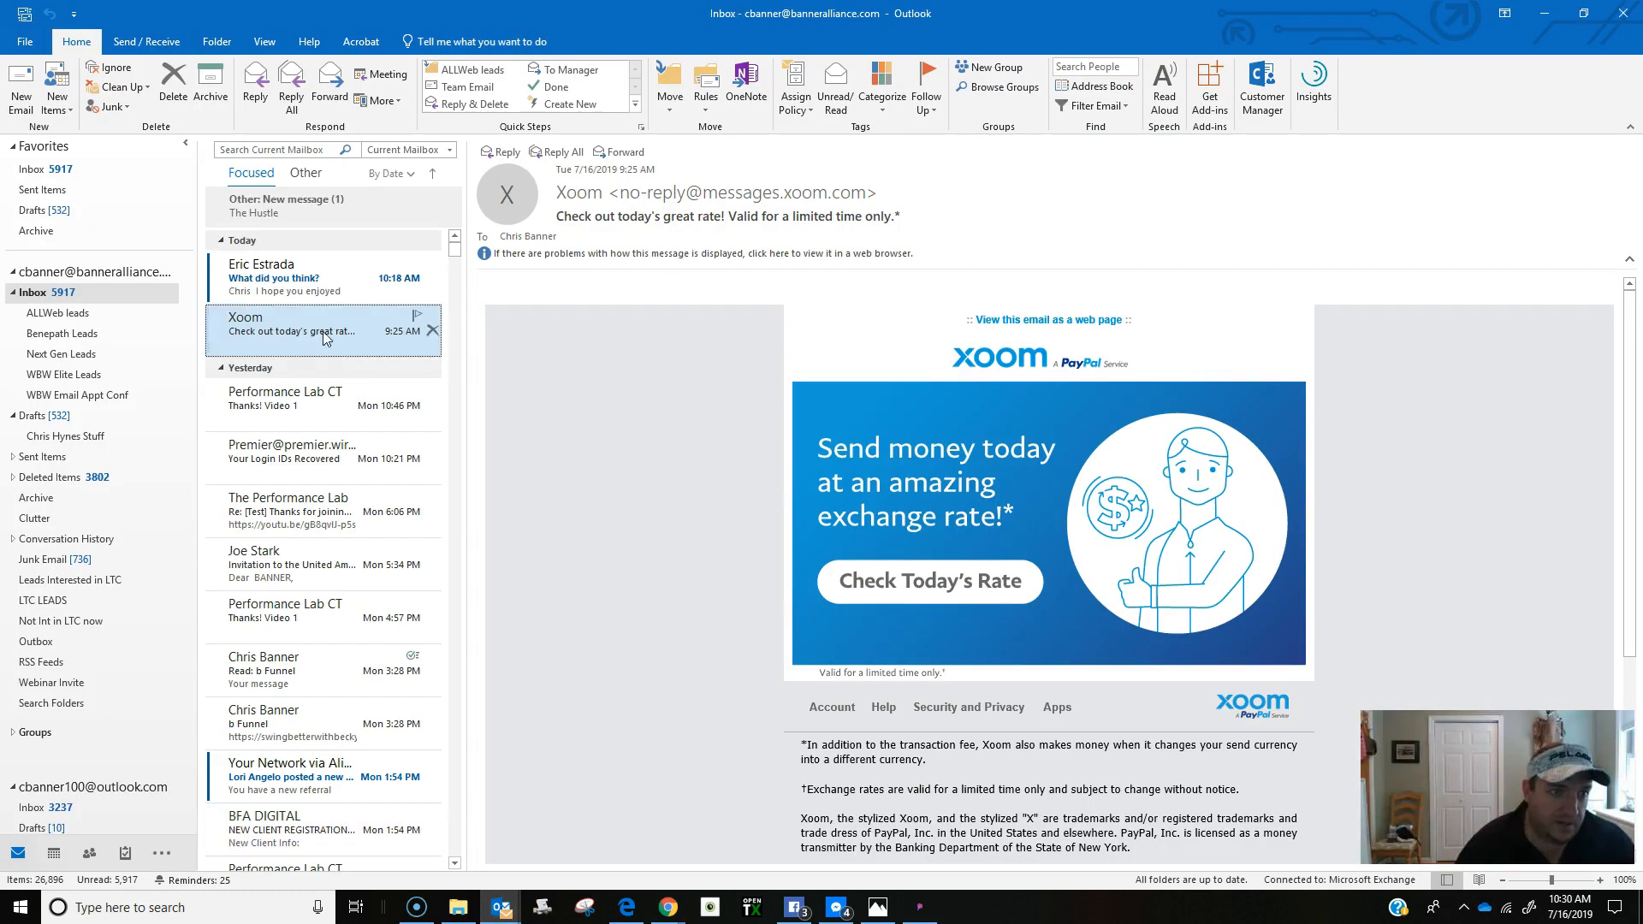
Delete a stray message, read the PhoneSites New Lead email under Other, then minimize Outlook.
left_click(432, 277)
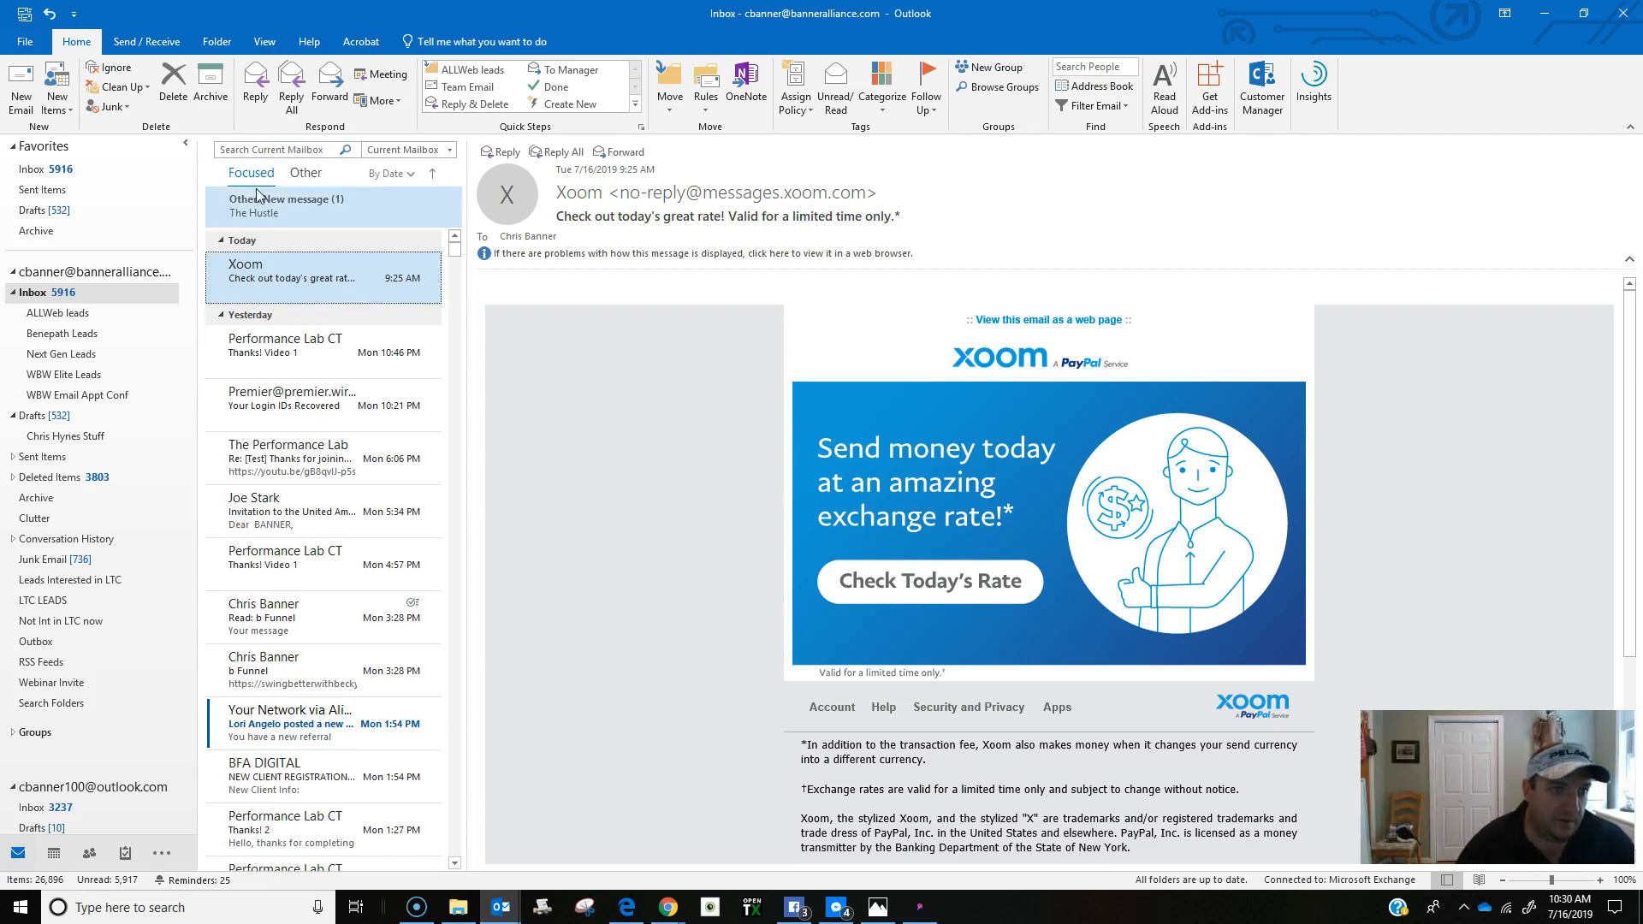
left_click(306, 173)
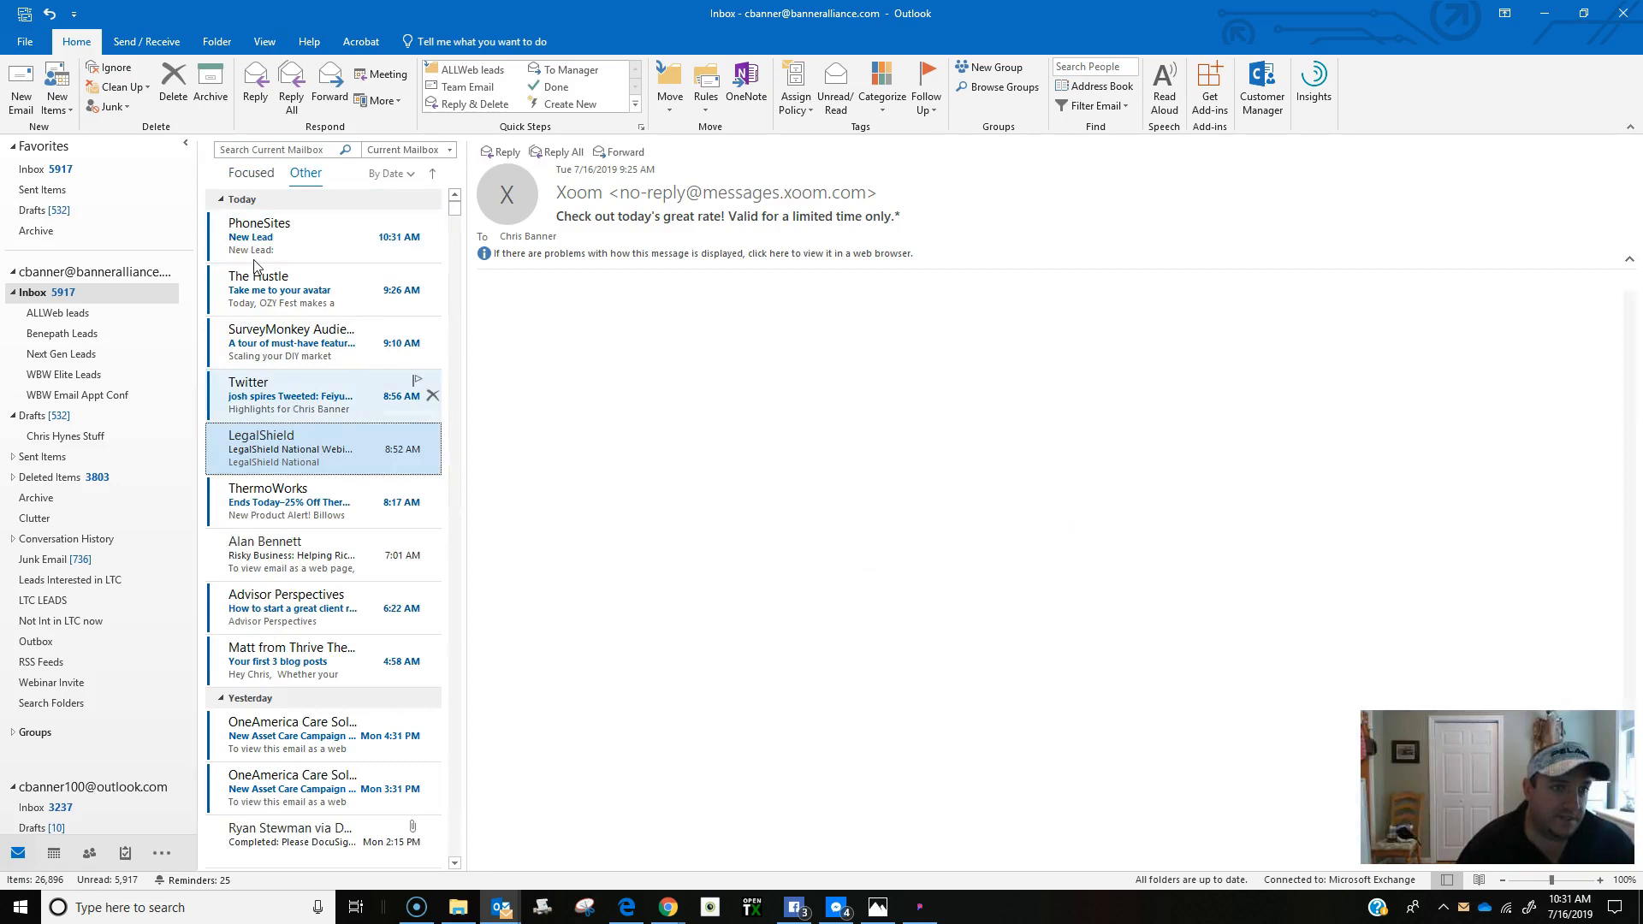
left_click(282, 236)
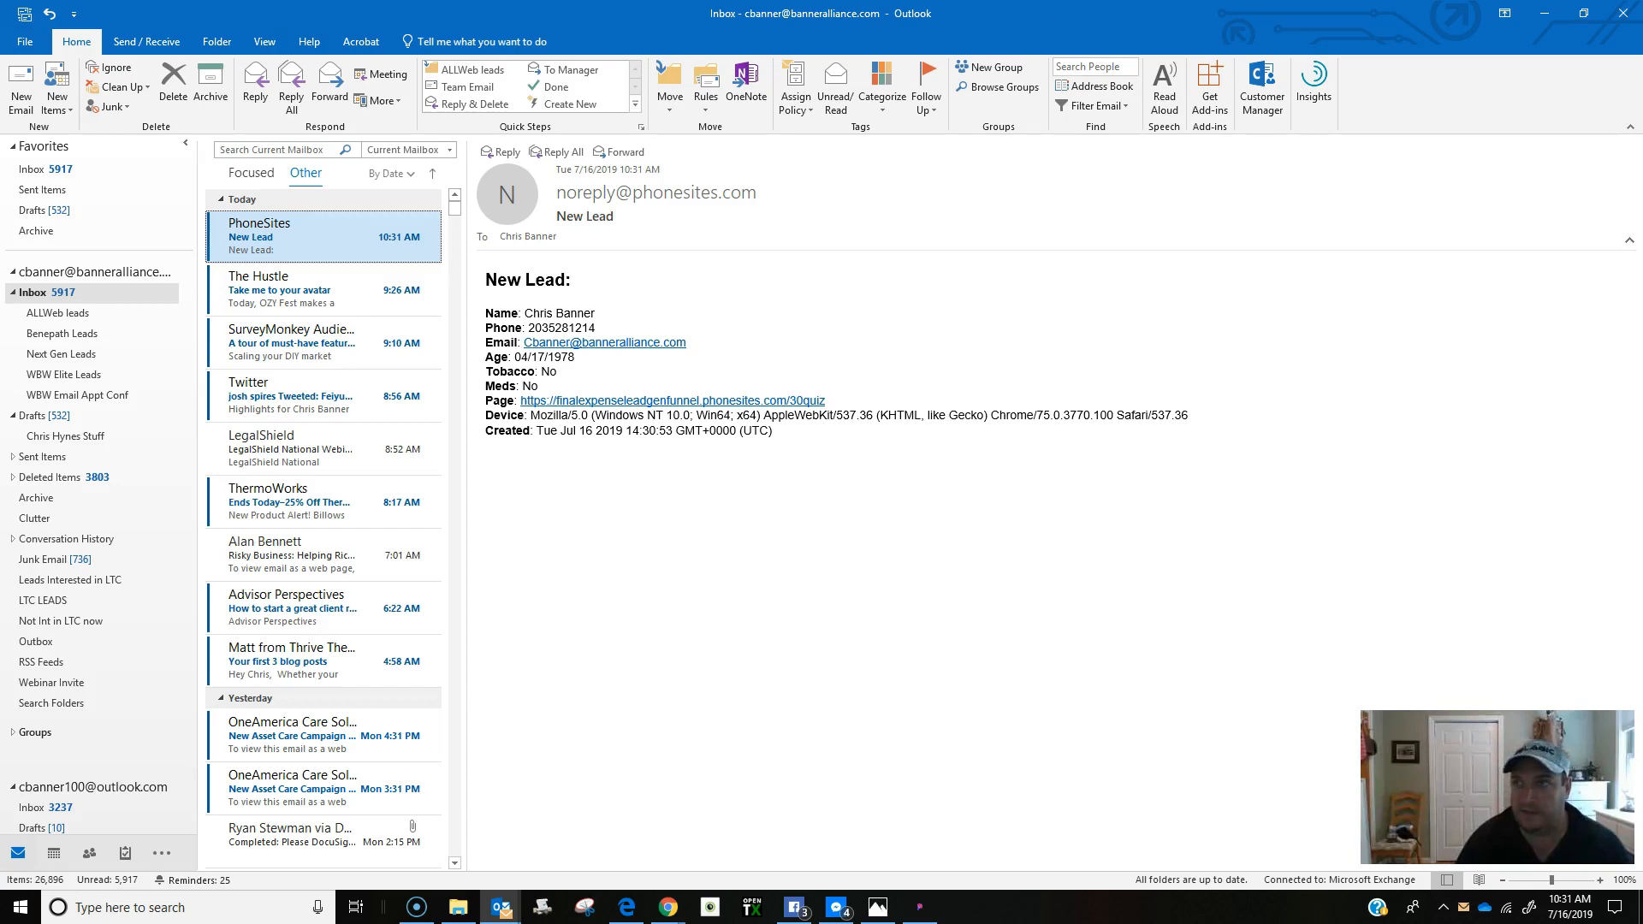
left_click(1544, 13)
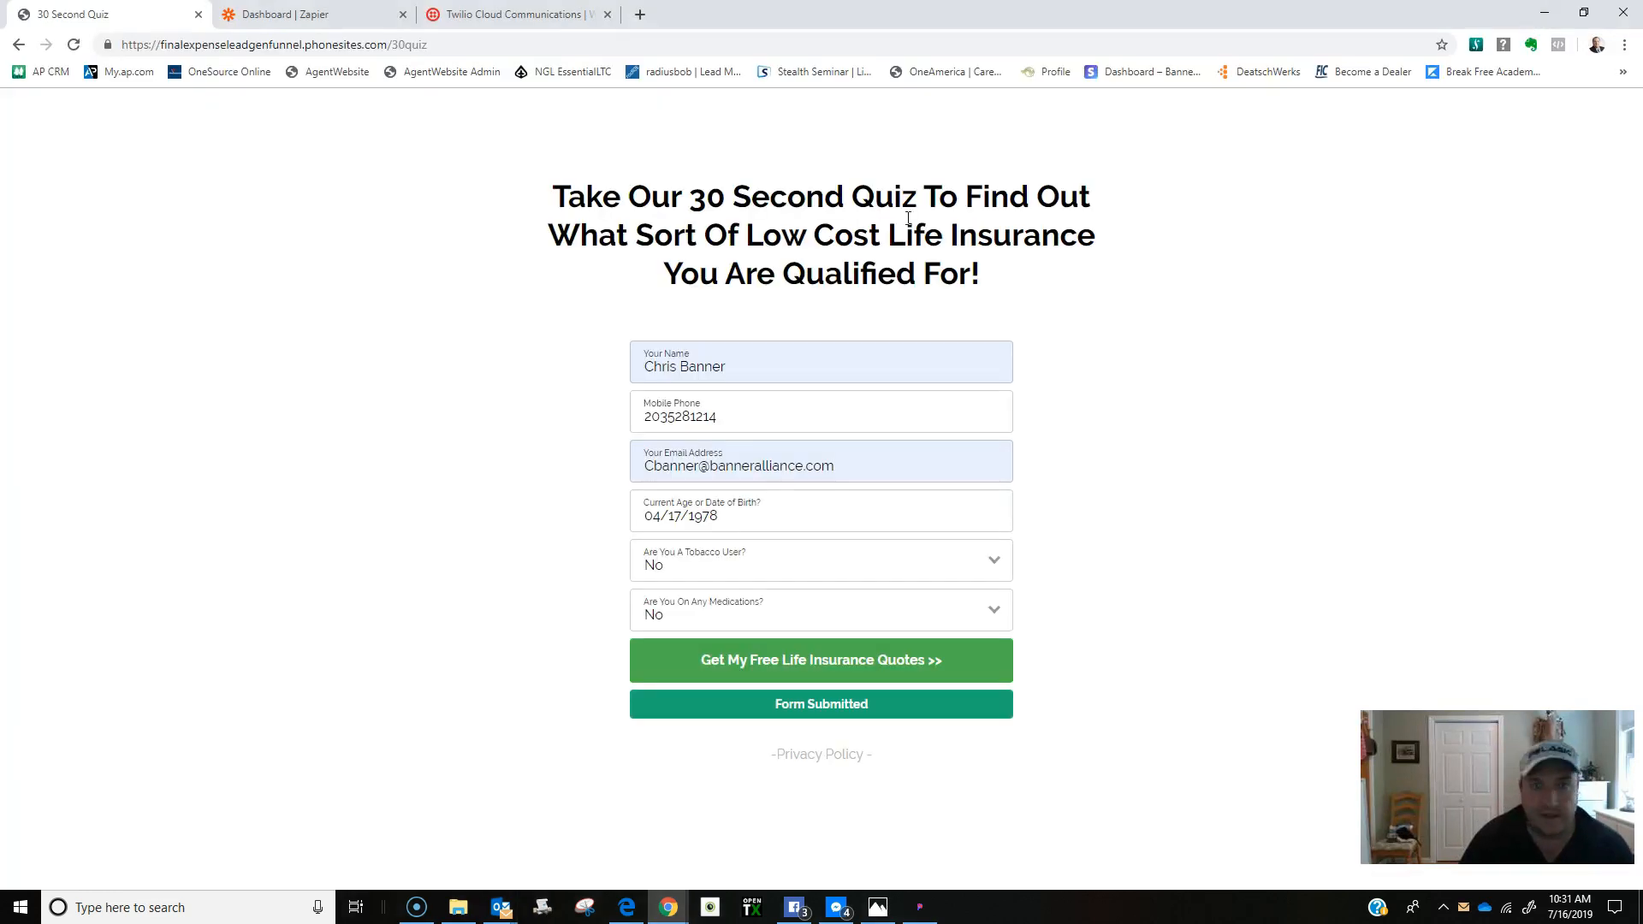
Open the Final Expense Funnel Sale funnel's Parents Without Any Life Insurance page and save it.
left_click(26, 46)
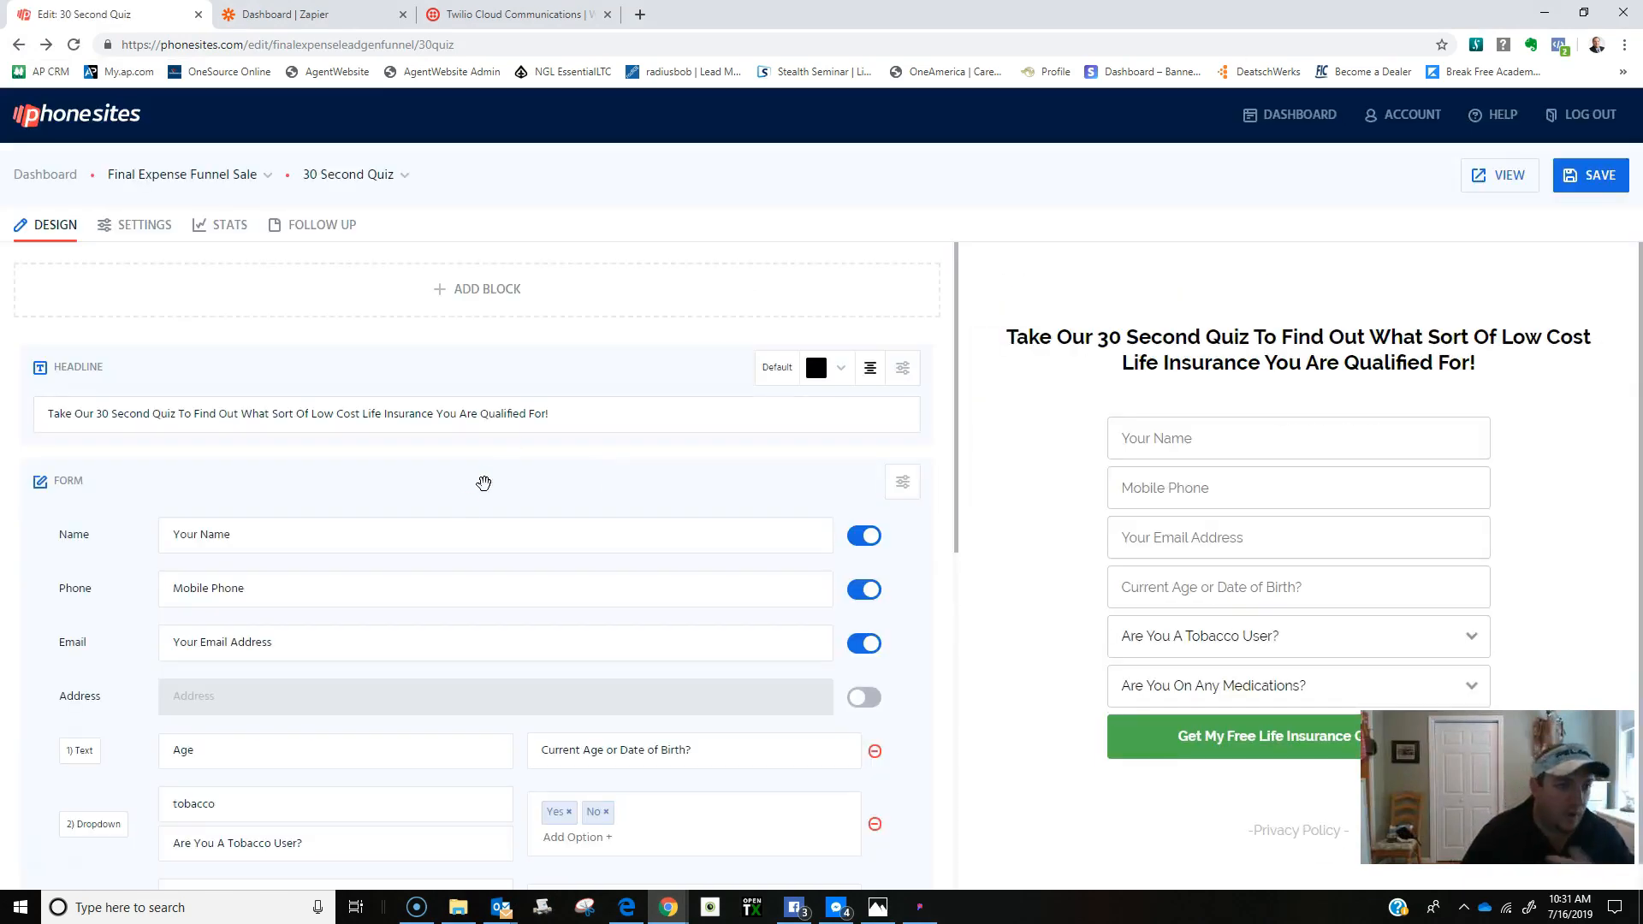
left_click(160, 182)
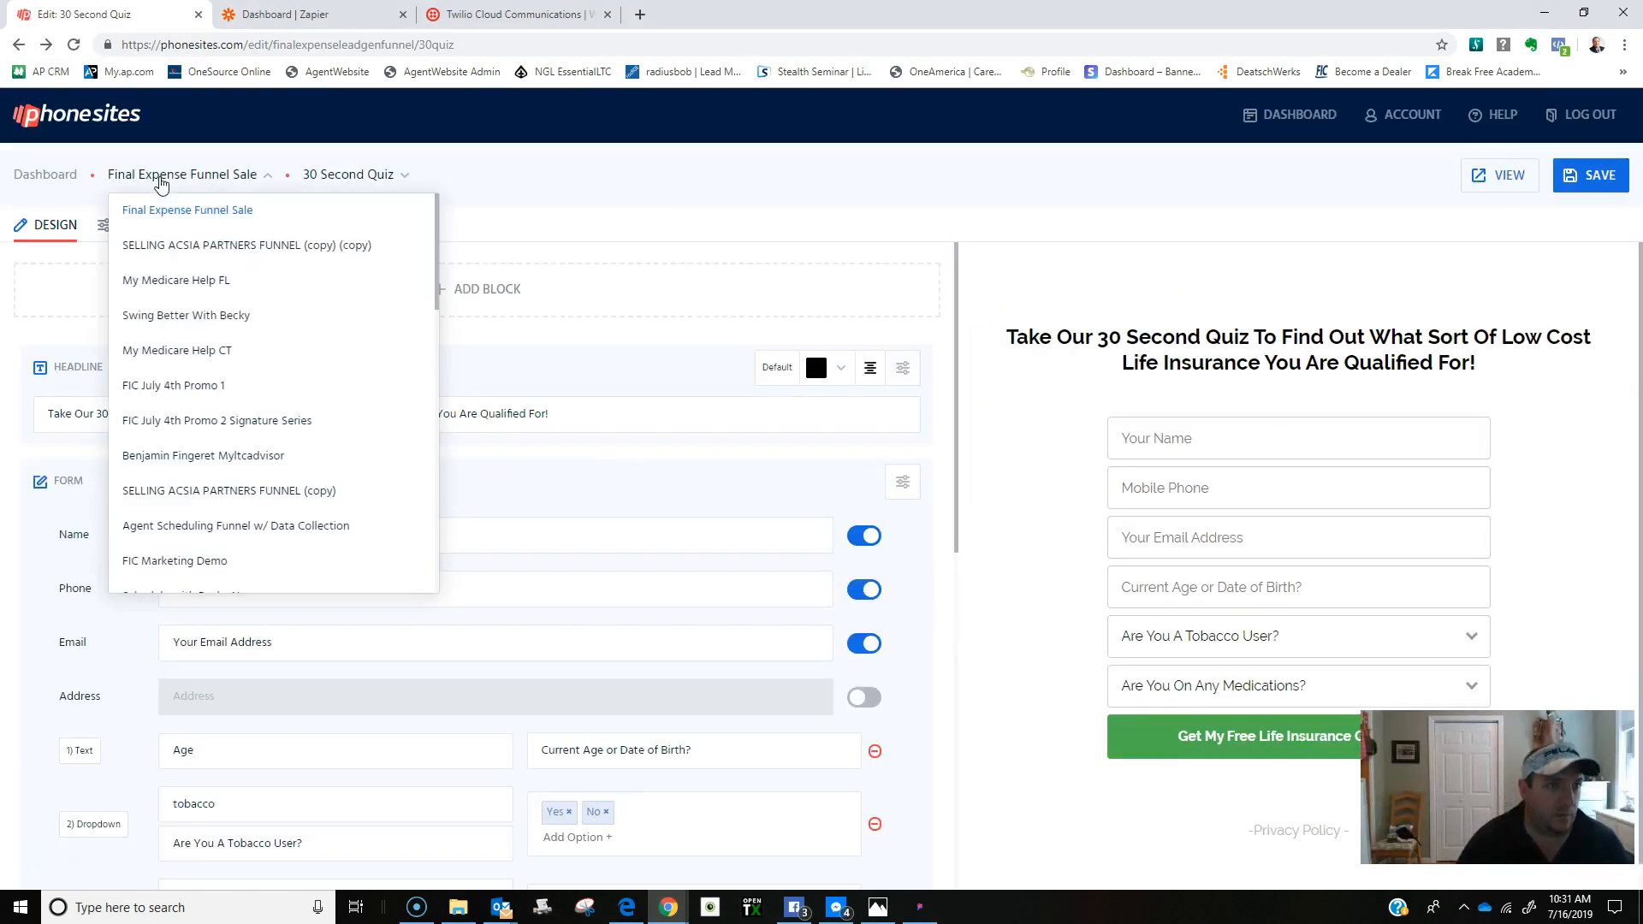
left_click(582, 175)
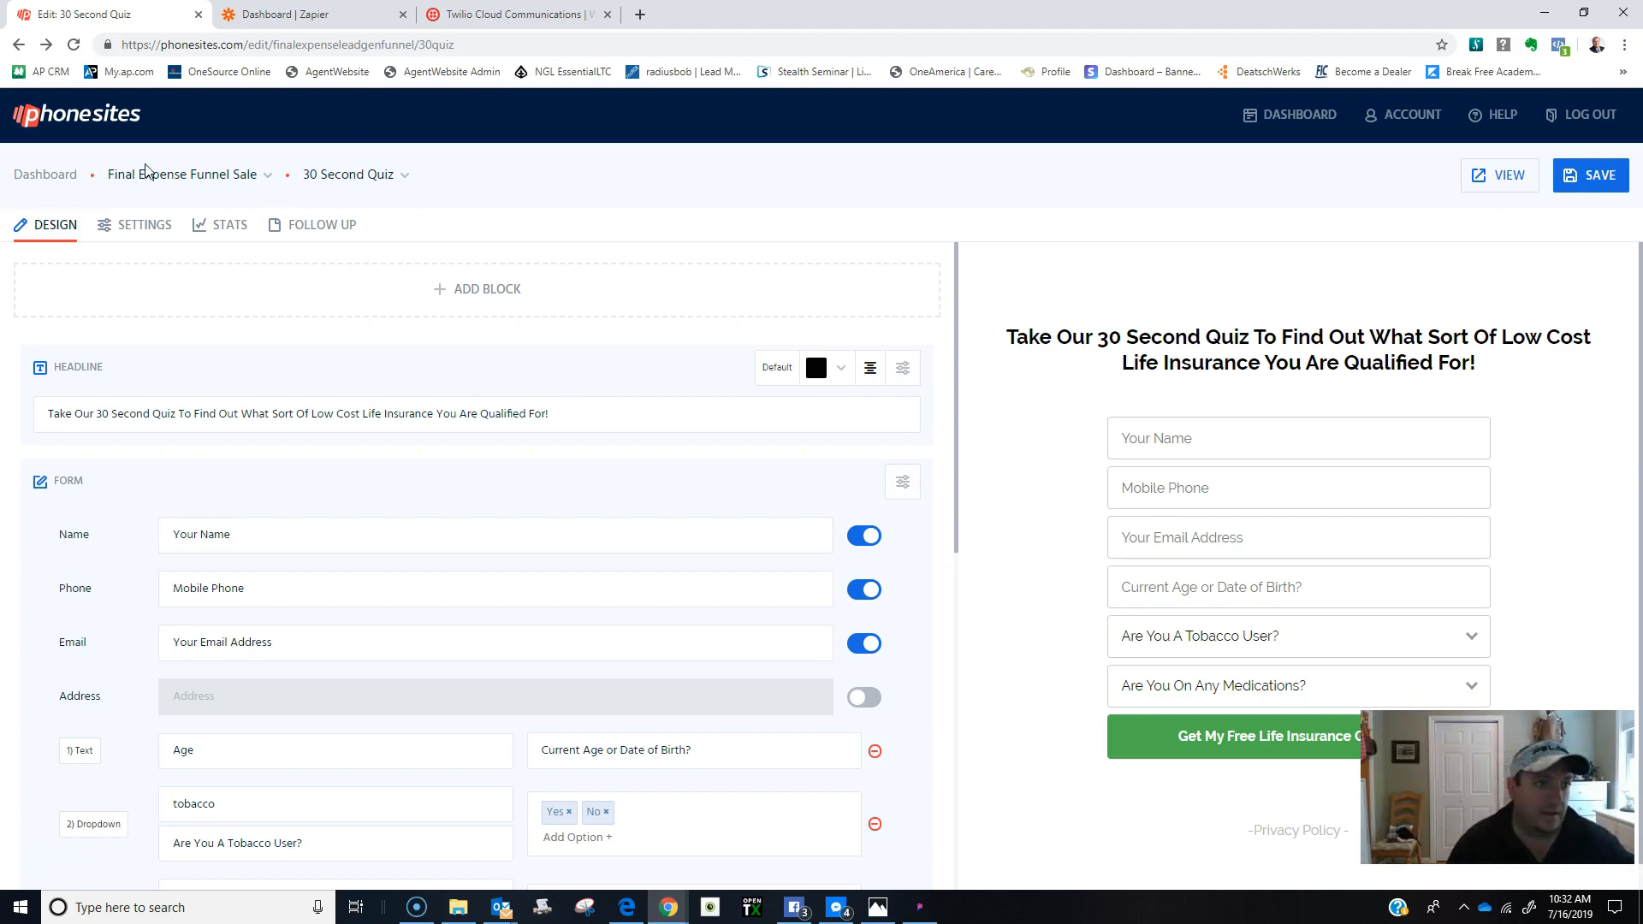
left_click(181, 175)
left_click(220, 219)
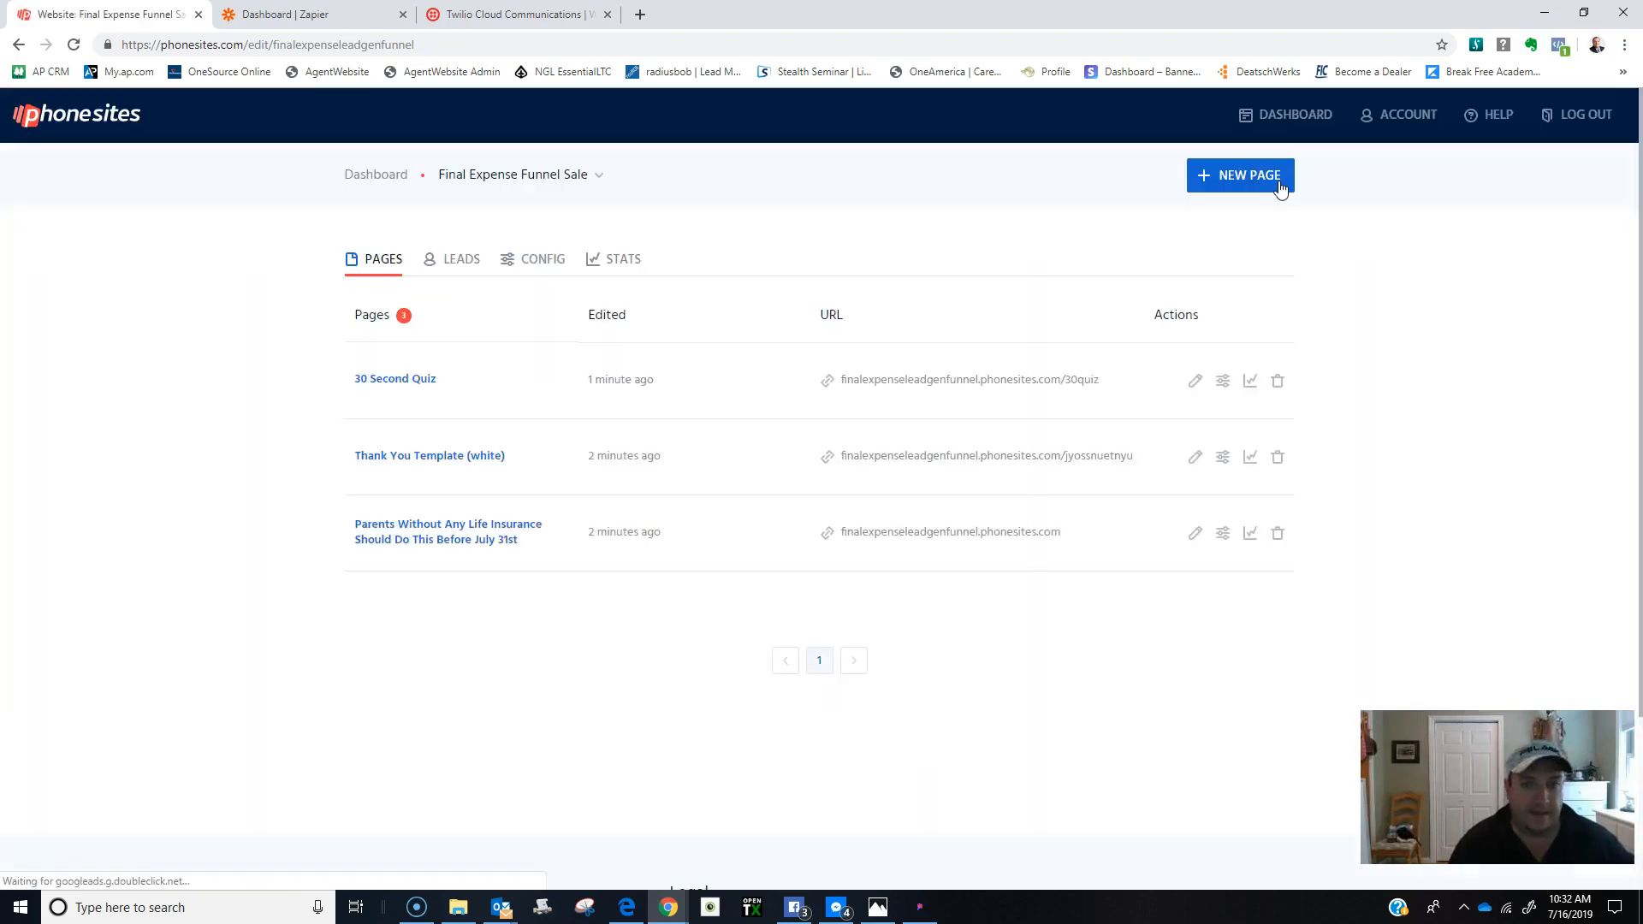
left_click(380, 526)
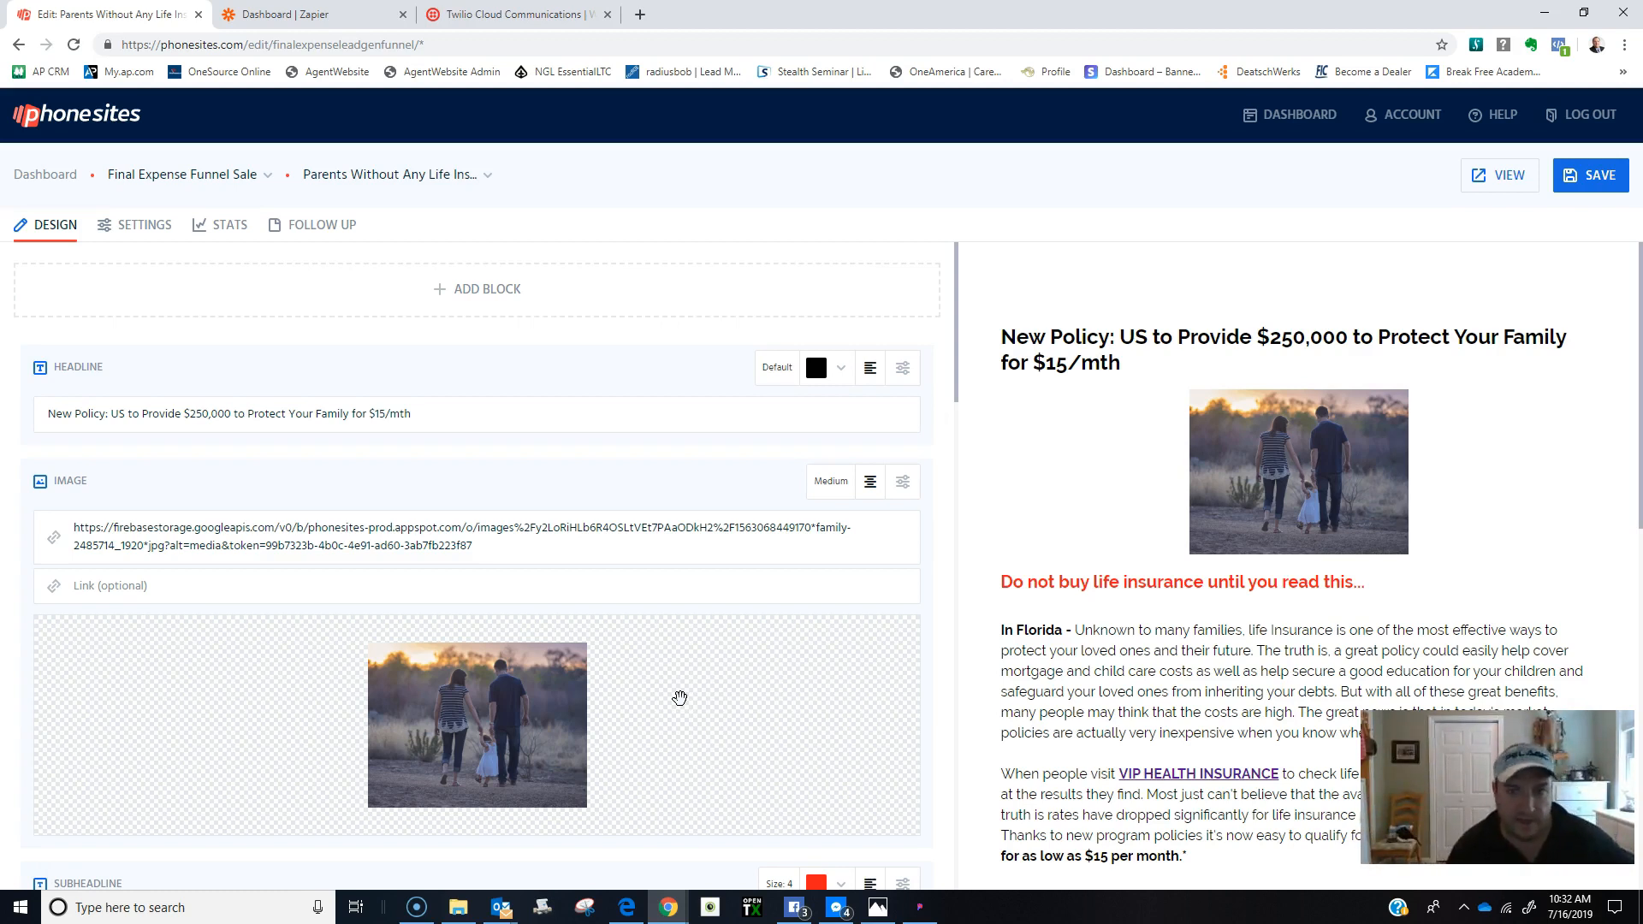
left_click(1569, 177)
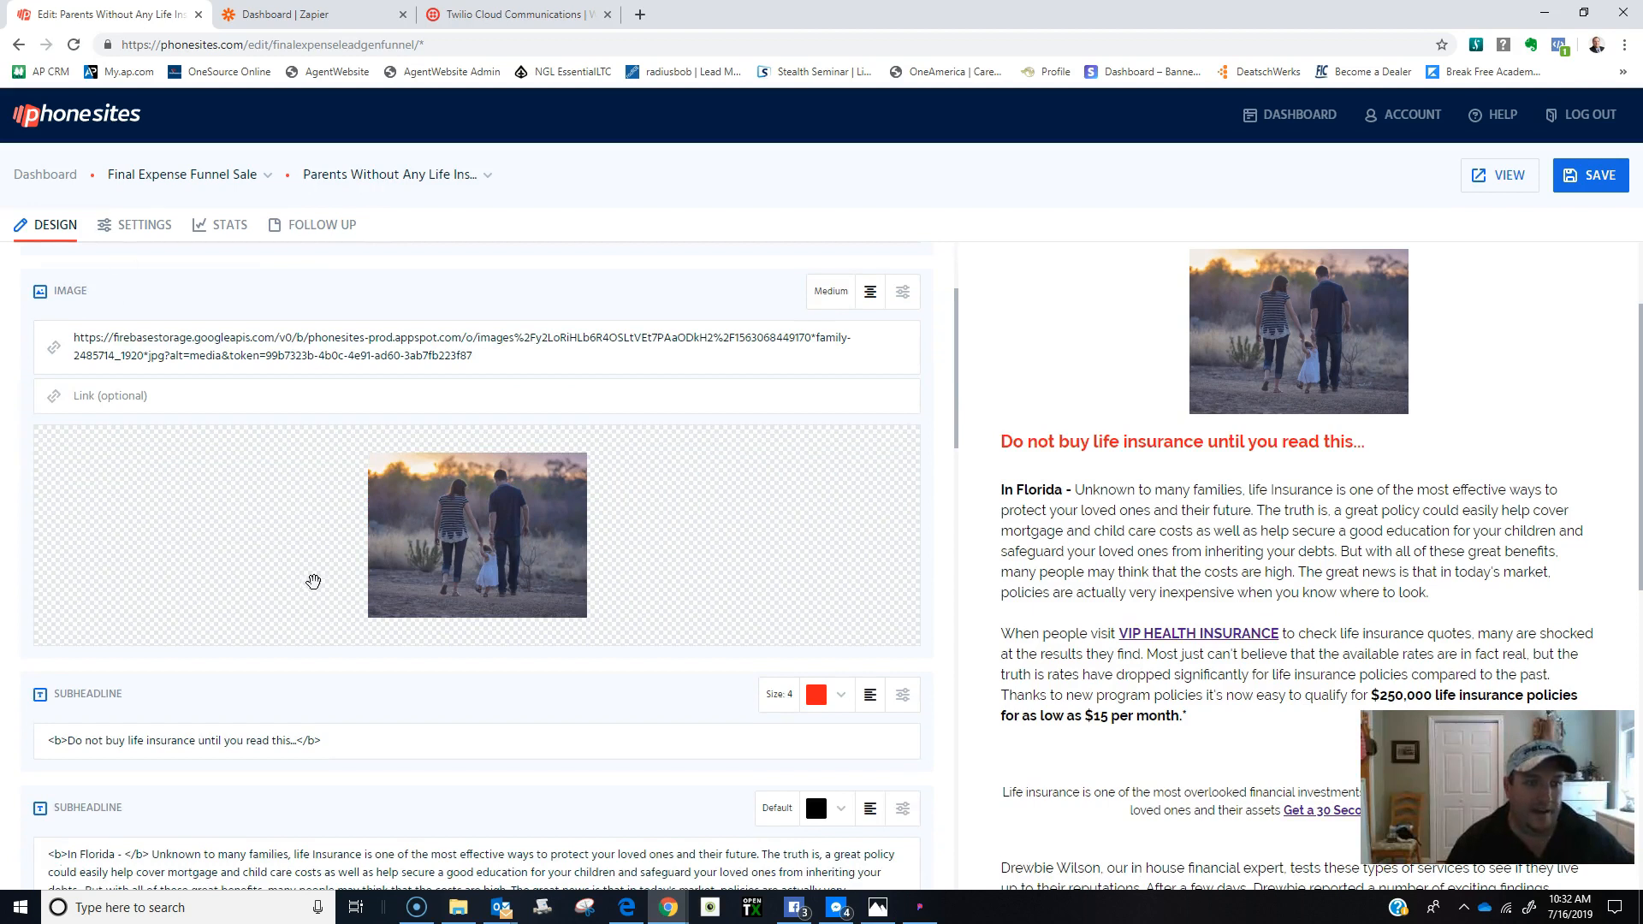
scroll(312, 576, "up", 2)
Append a comma after the landing page's Notify email so another address can follow.
left_click(134, 225)
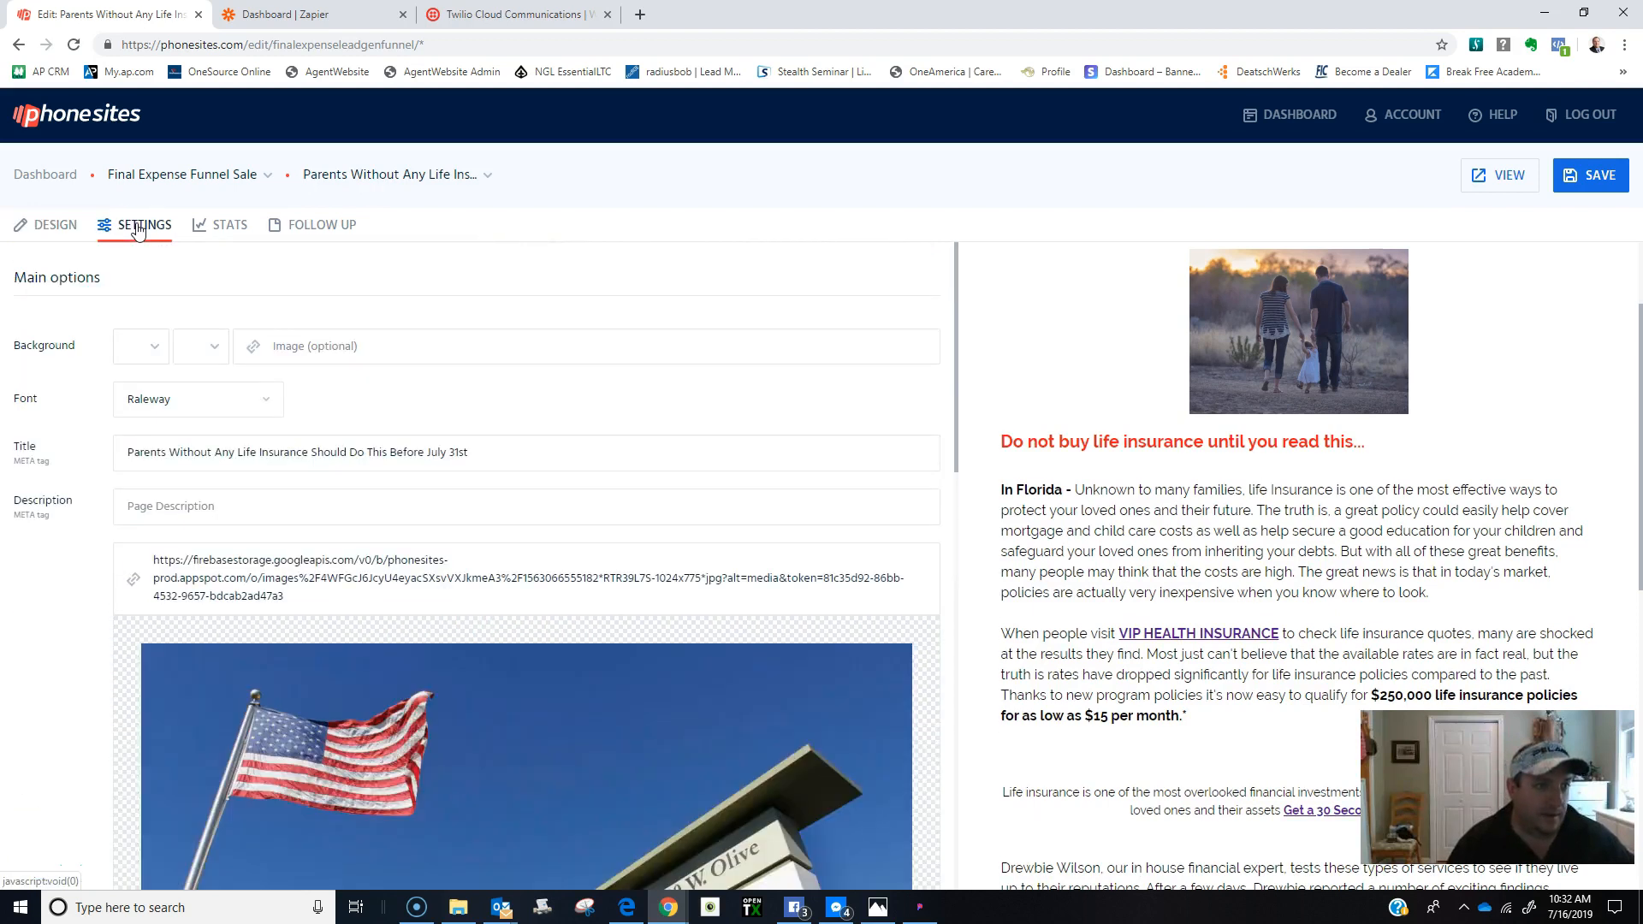
scroll(374, 494, "down", 10)
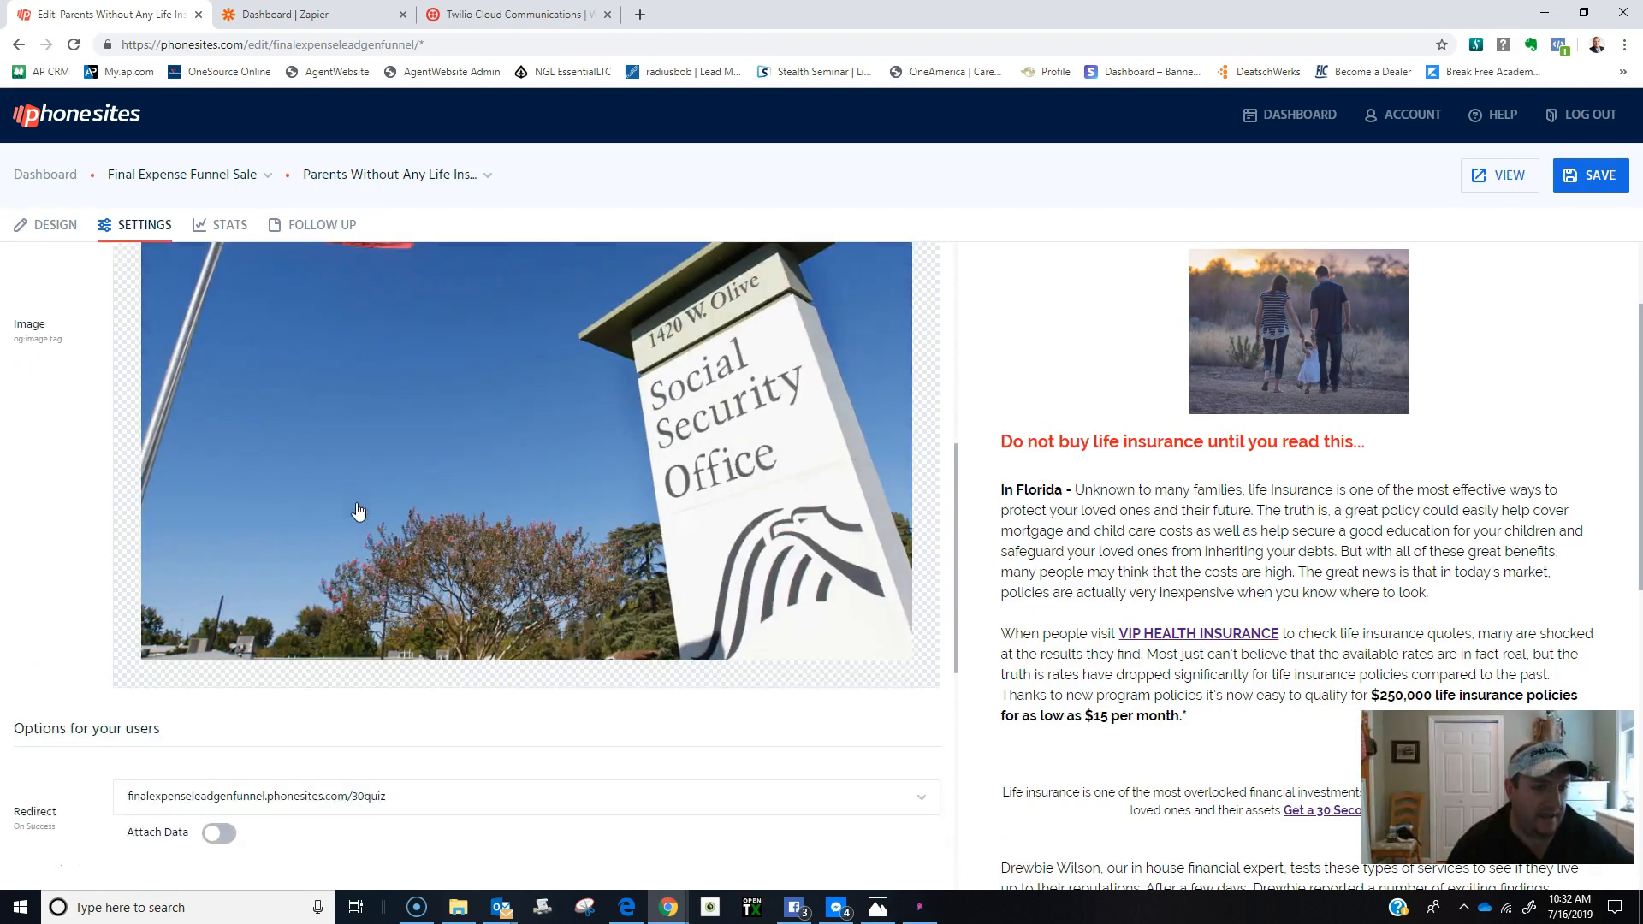
left_click(318, 595)
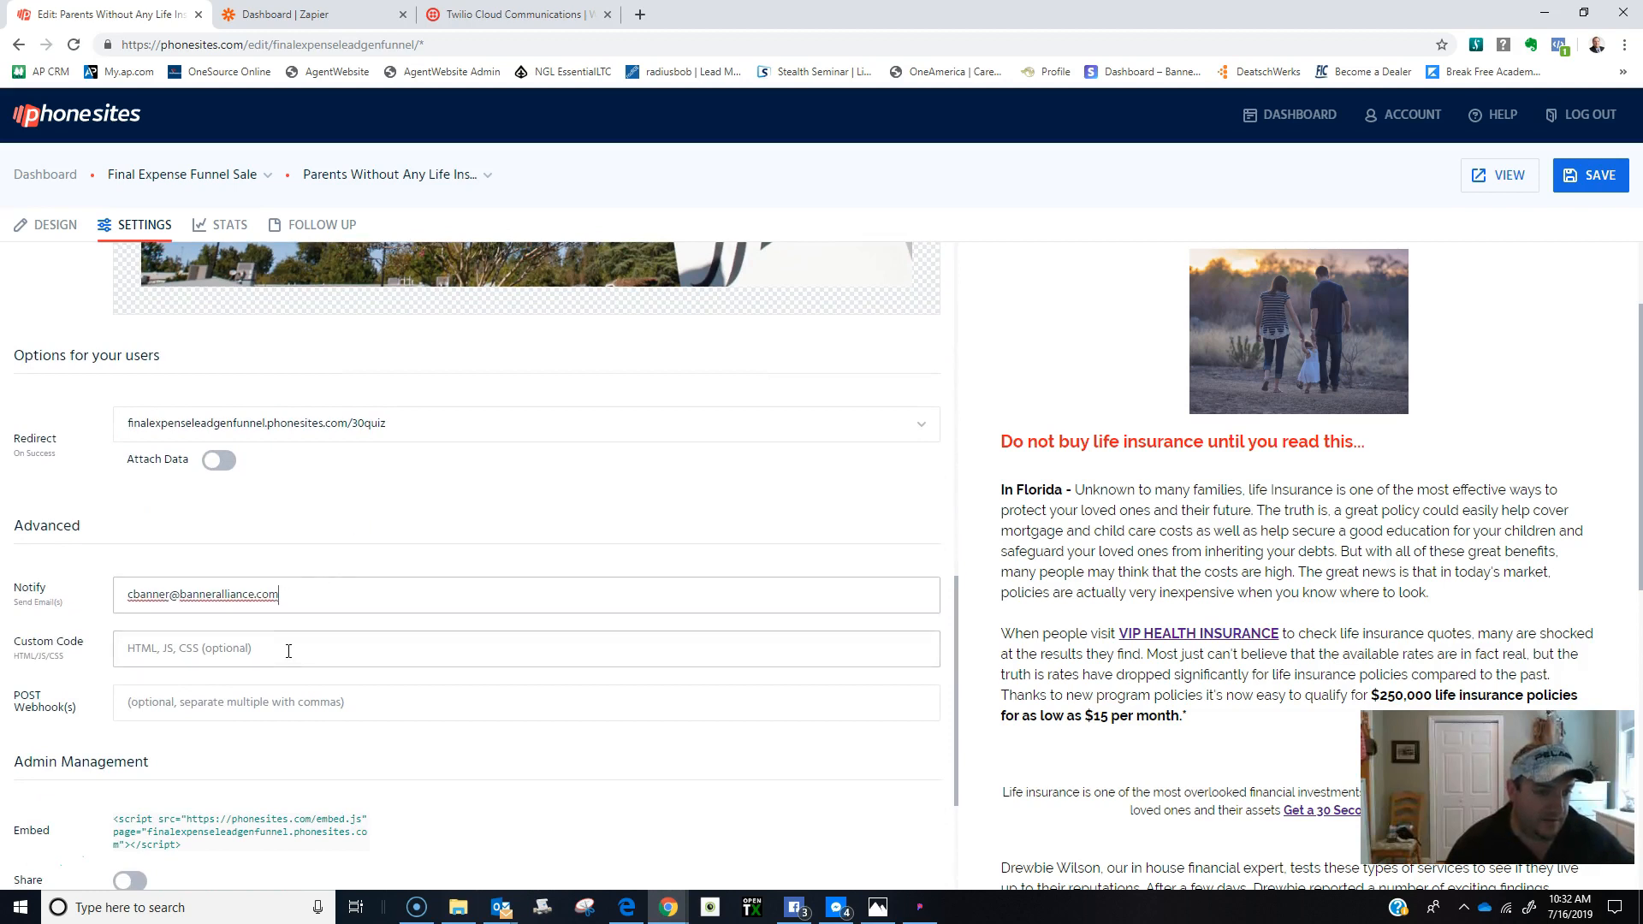
type(",")
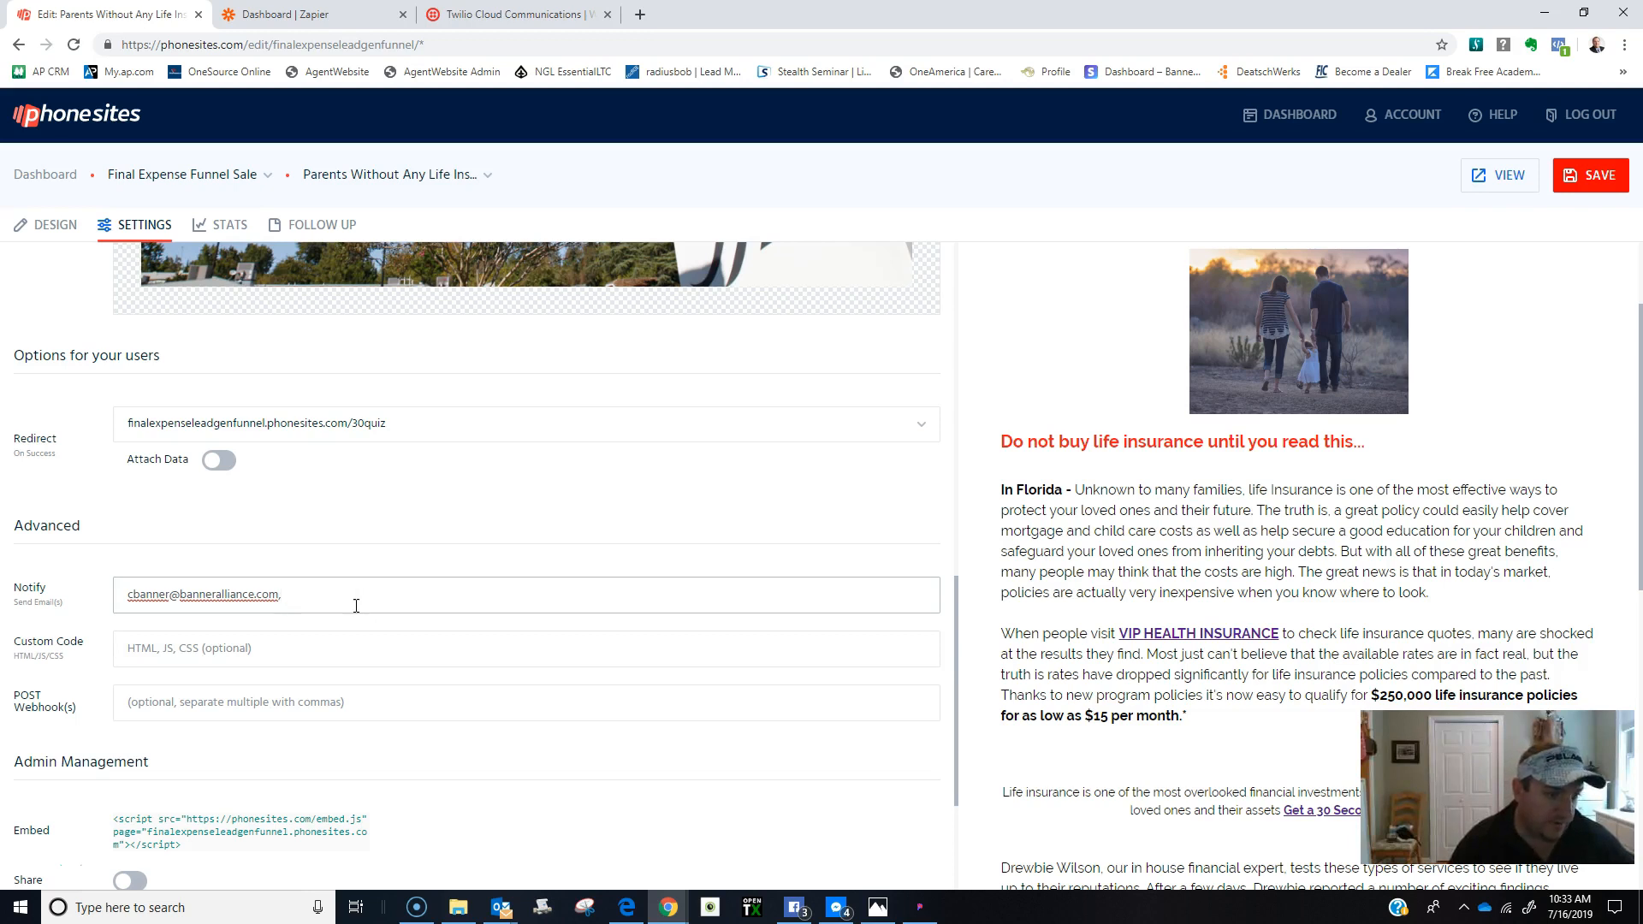
scroll(356, 605, "up", 2)
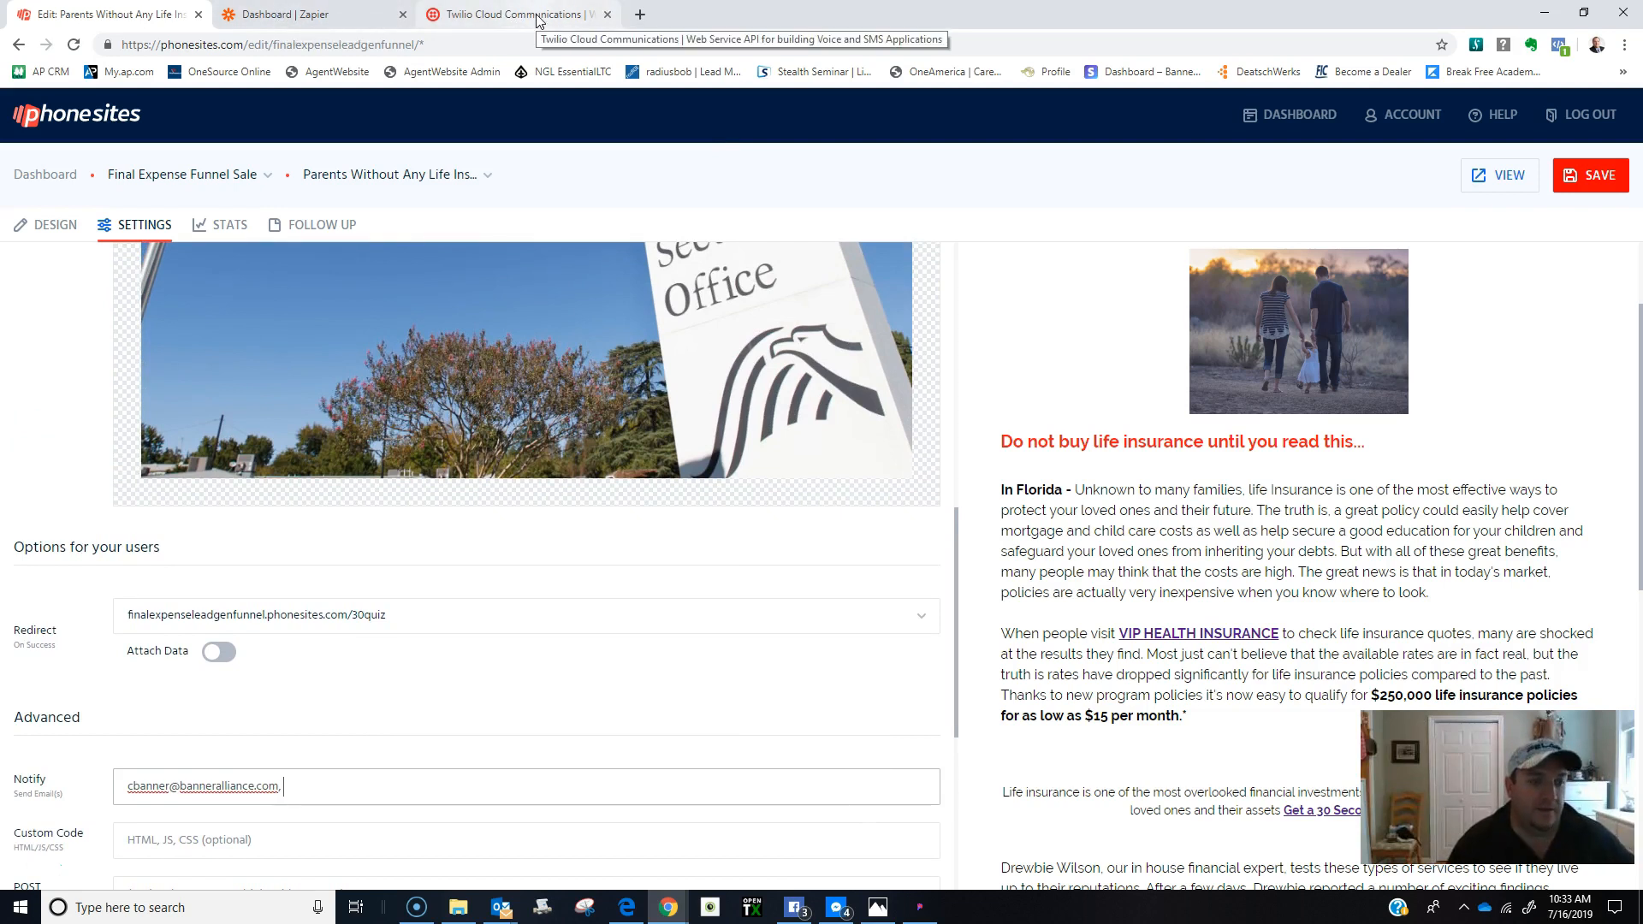
scroll(459, 539, "up", 3)
scroll(1031, 550, "up", 2)
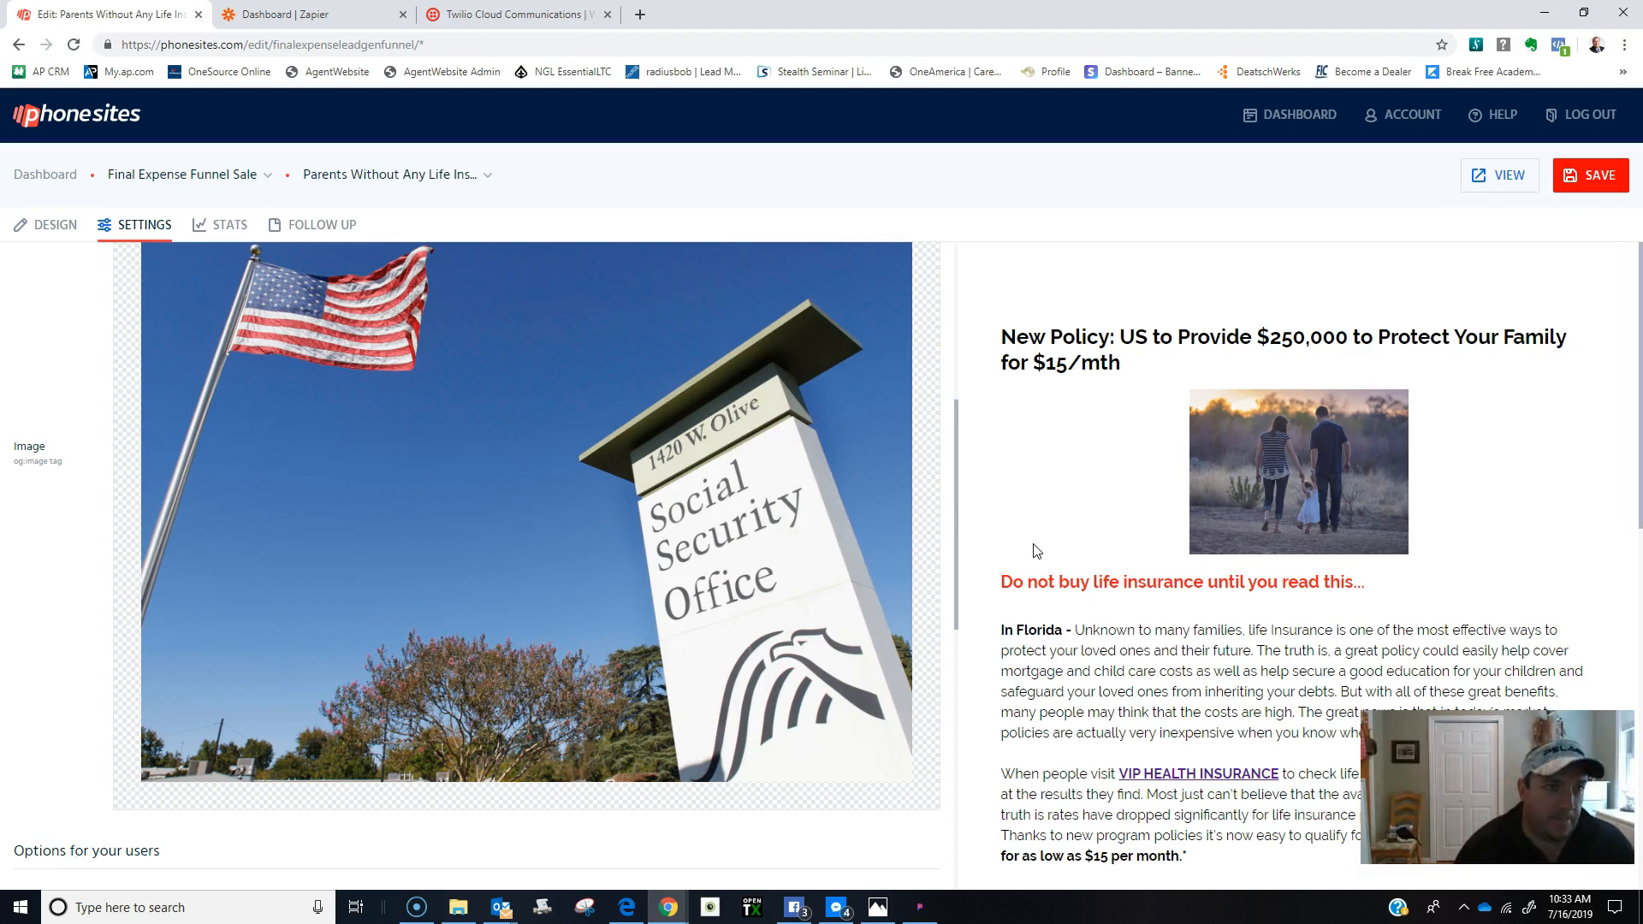
left_click(474, 17)
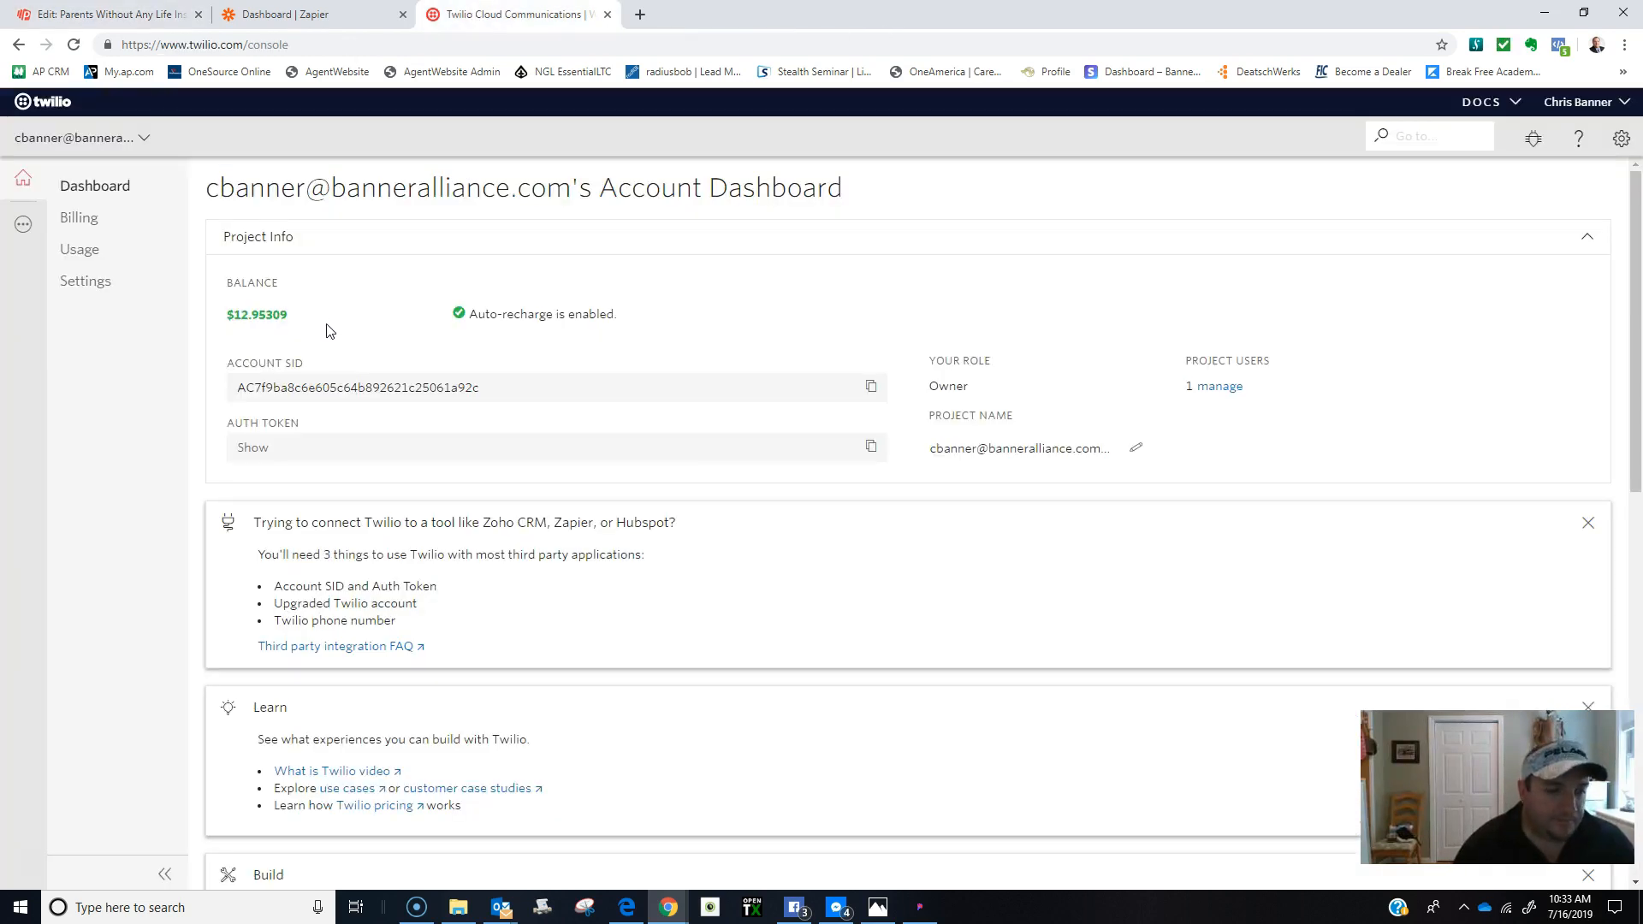
Open the Final Expense Funnel Sale funnel's configuration at its Twilio integration settings.
left_click(274, 15)
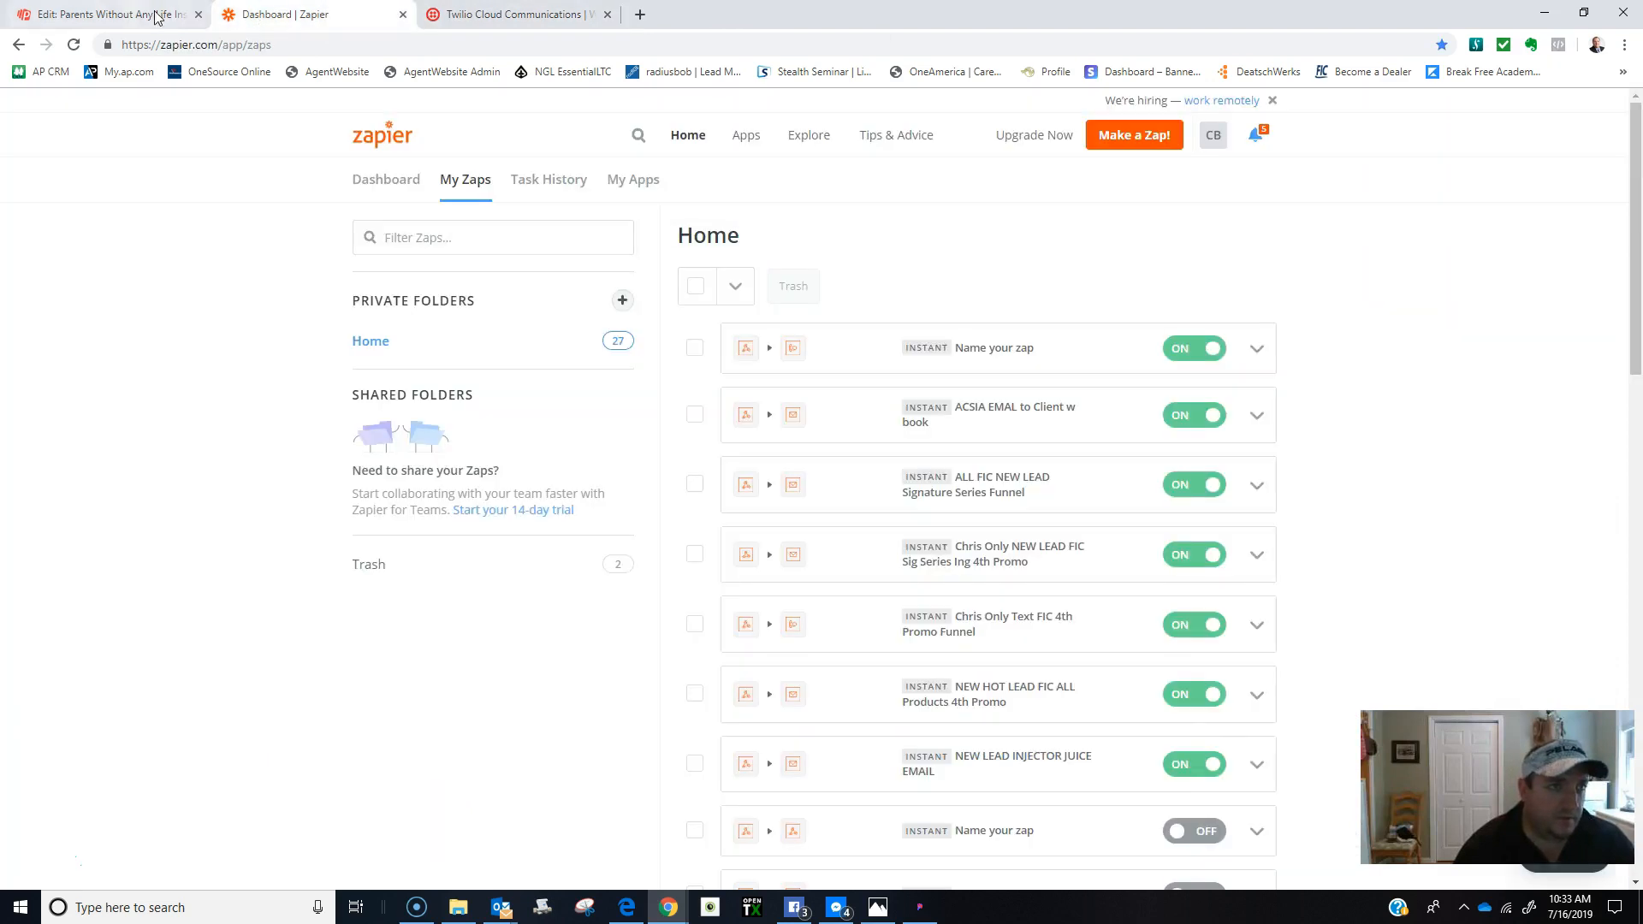
left_click(115, 15)
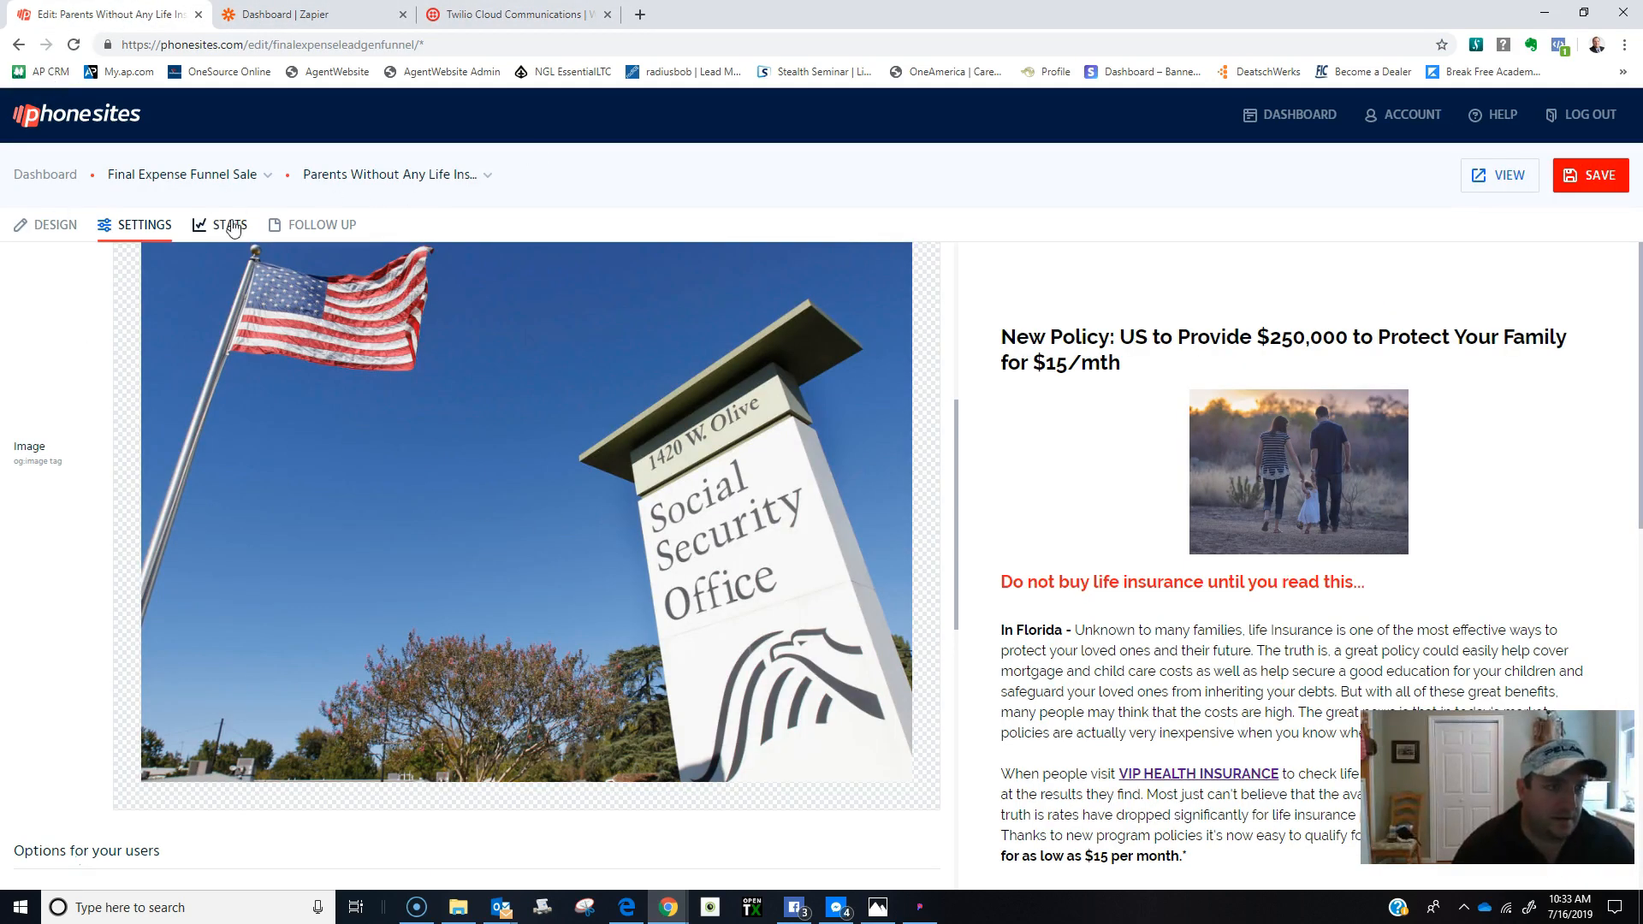
left_click(43, 174)
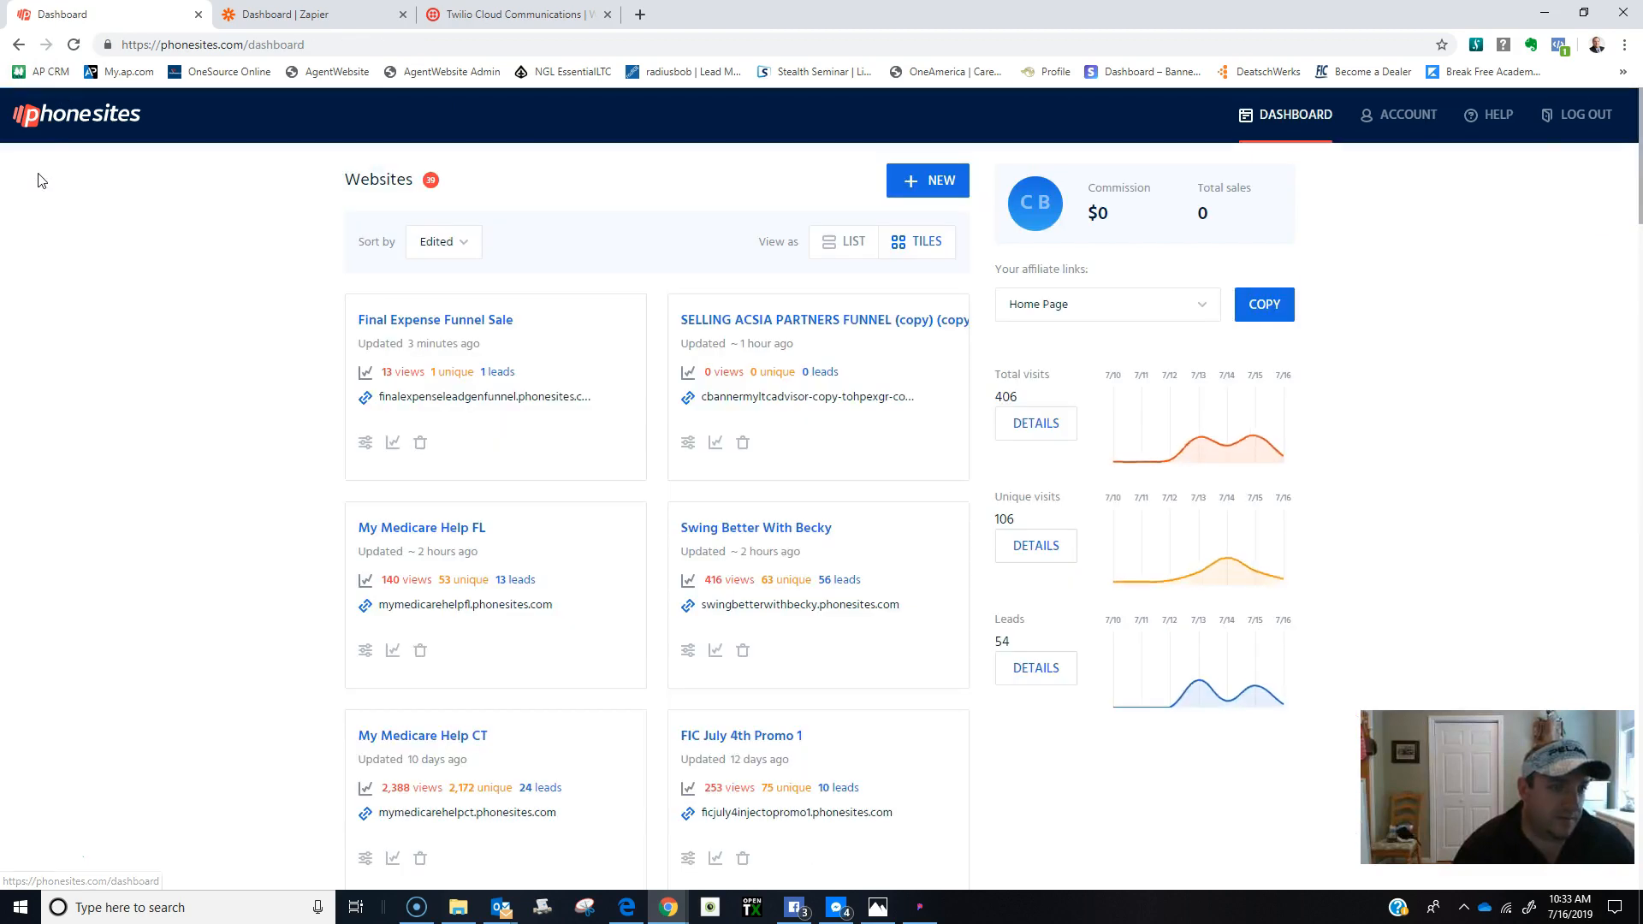
left_click(428, 322)
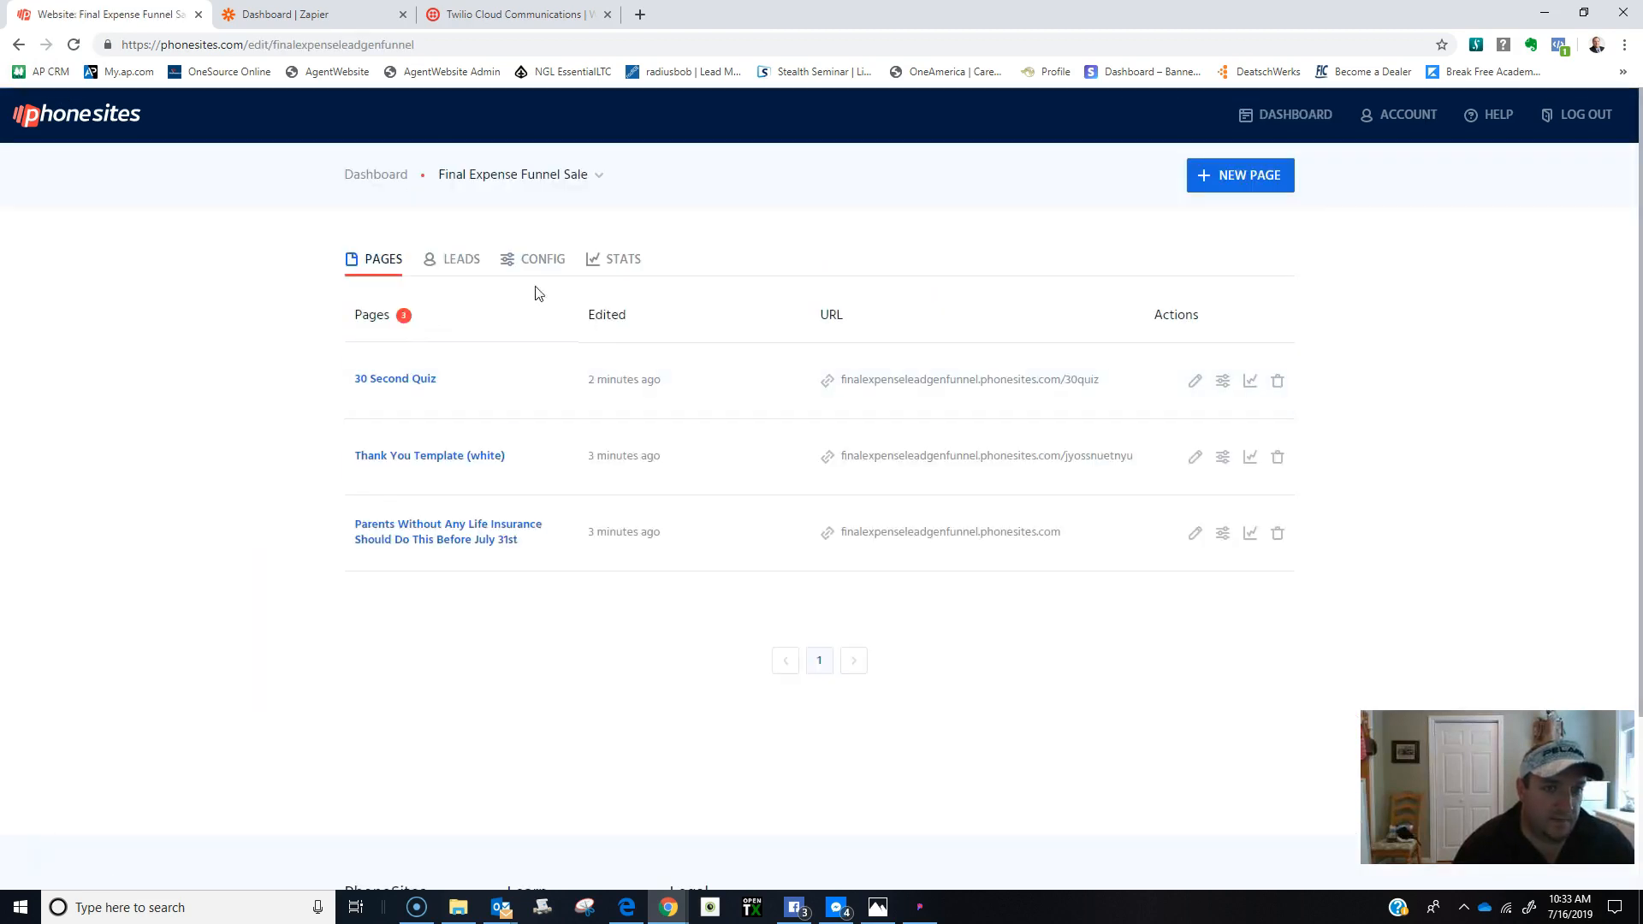
left_click(534, 261)
scroll(462, 539, "down", 2)
left_click(831, 658)
scroll(1035, 635, "down", 2)
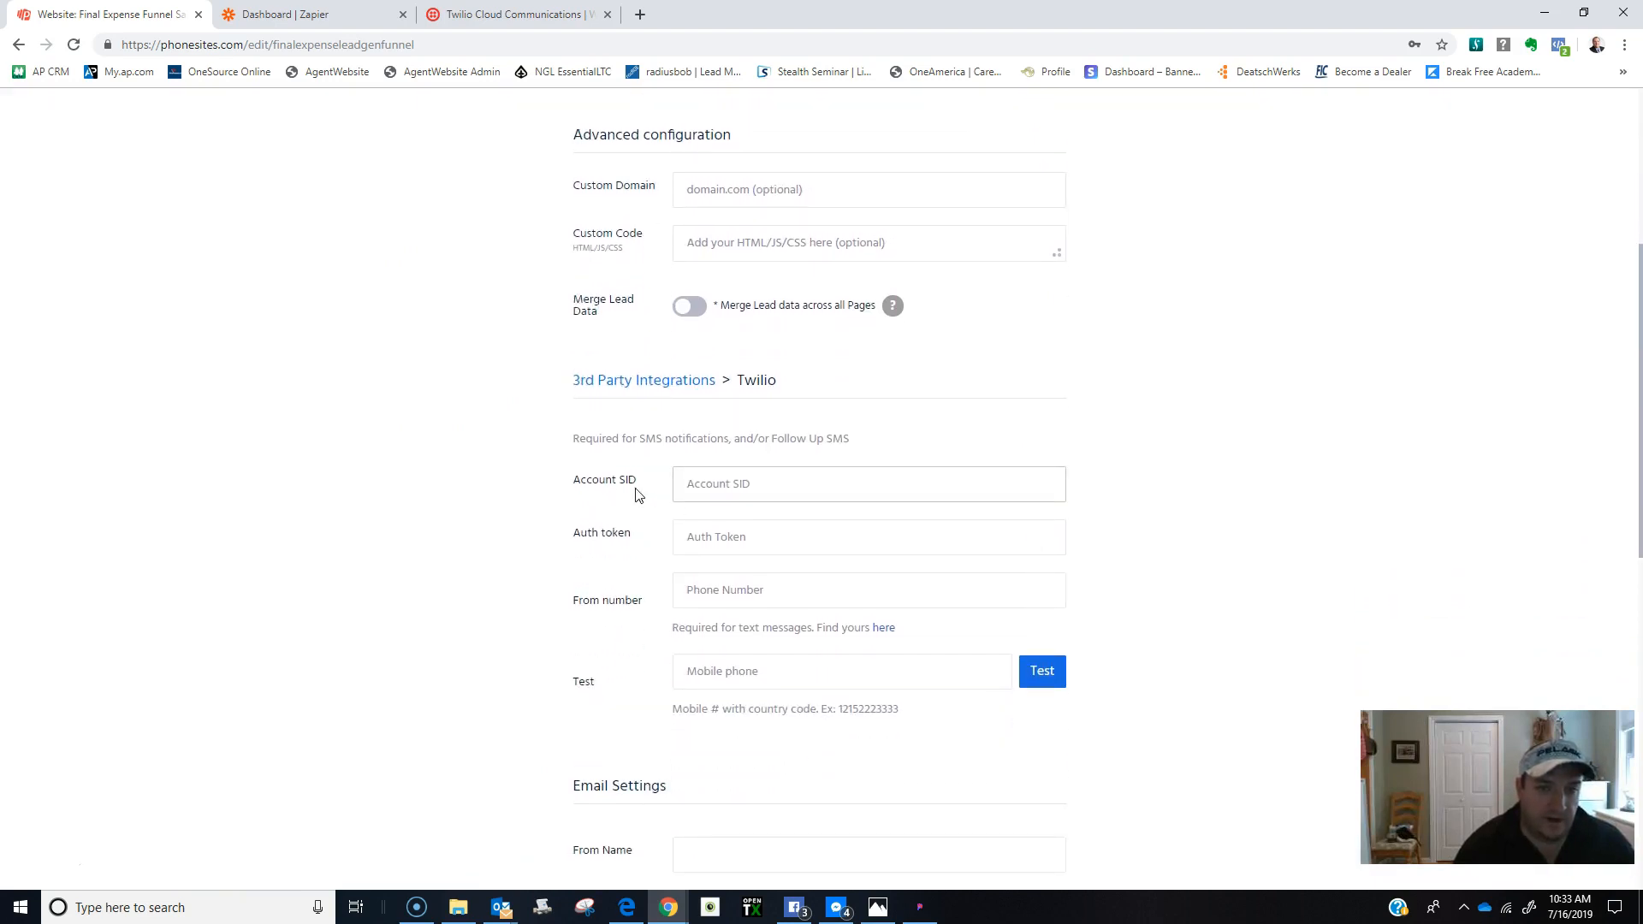
Copy the Twilio Account SID from the console into the Account SID field.
left_click(514, 15)
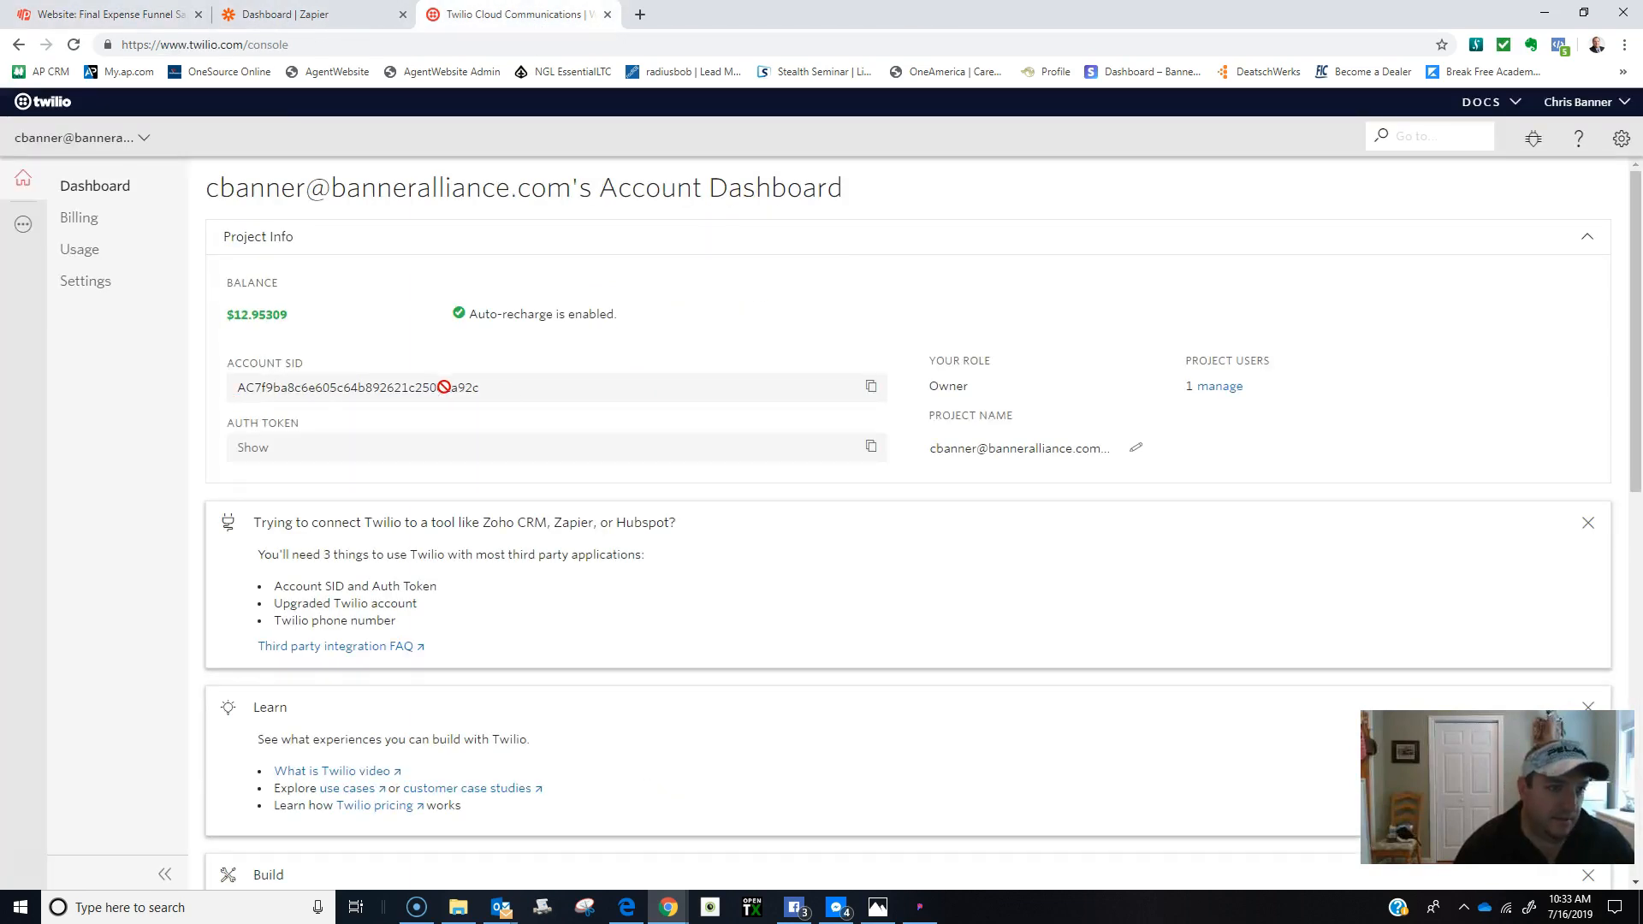
left_click(857, 389)
left_click(300, 15)
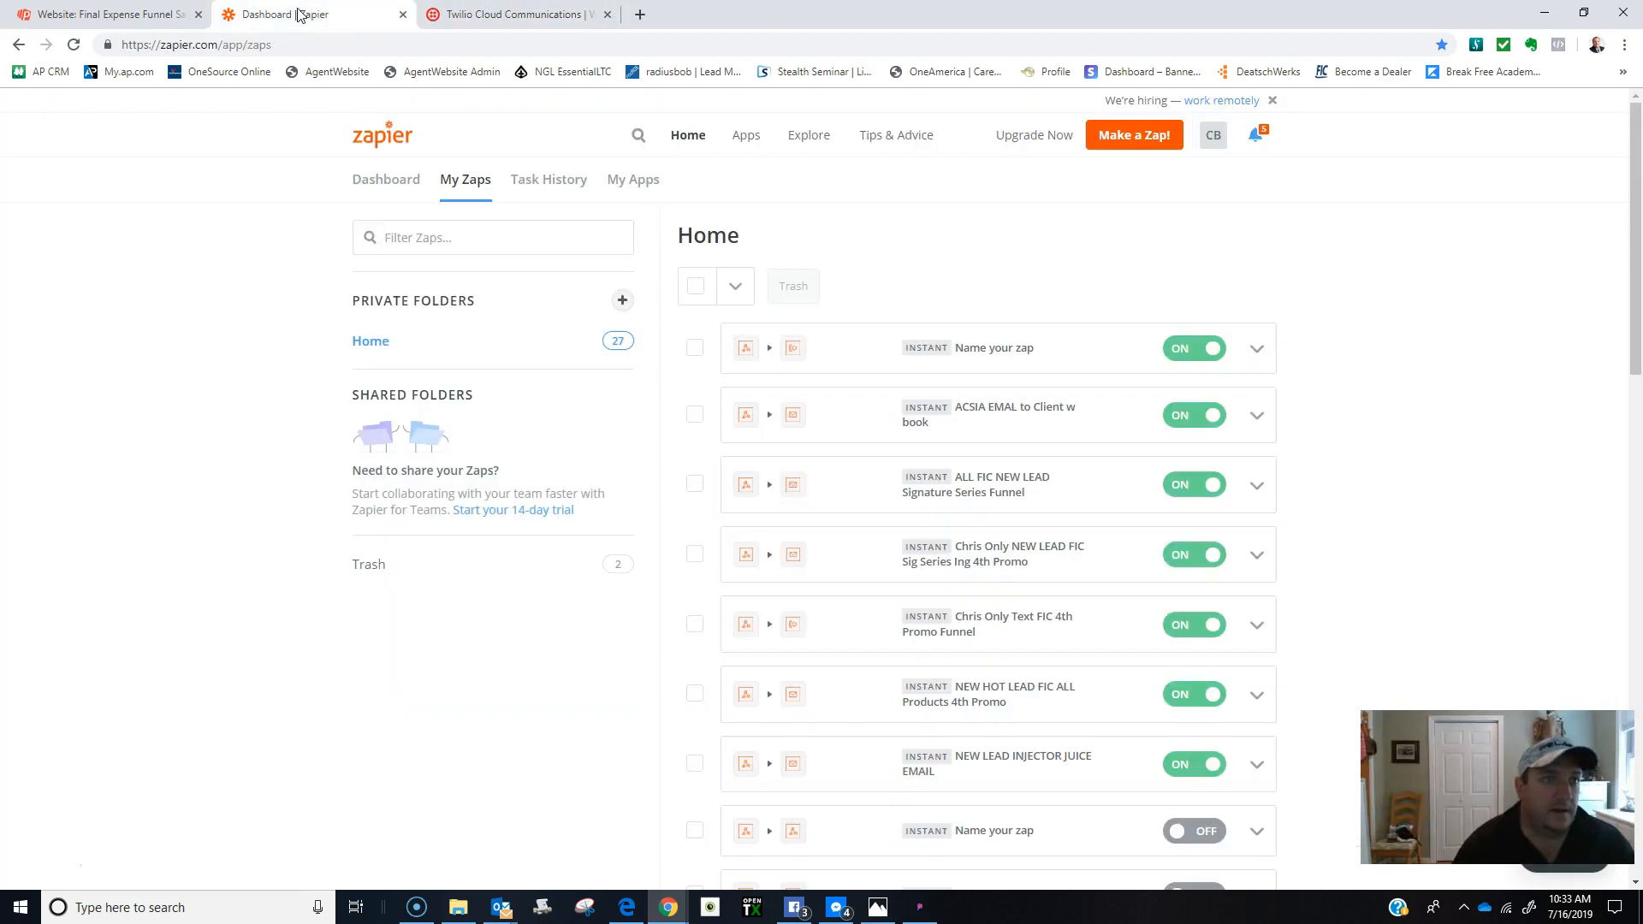
left_click(139, 14)
left_click(689, 484)
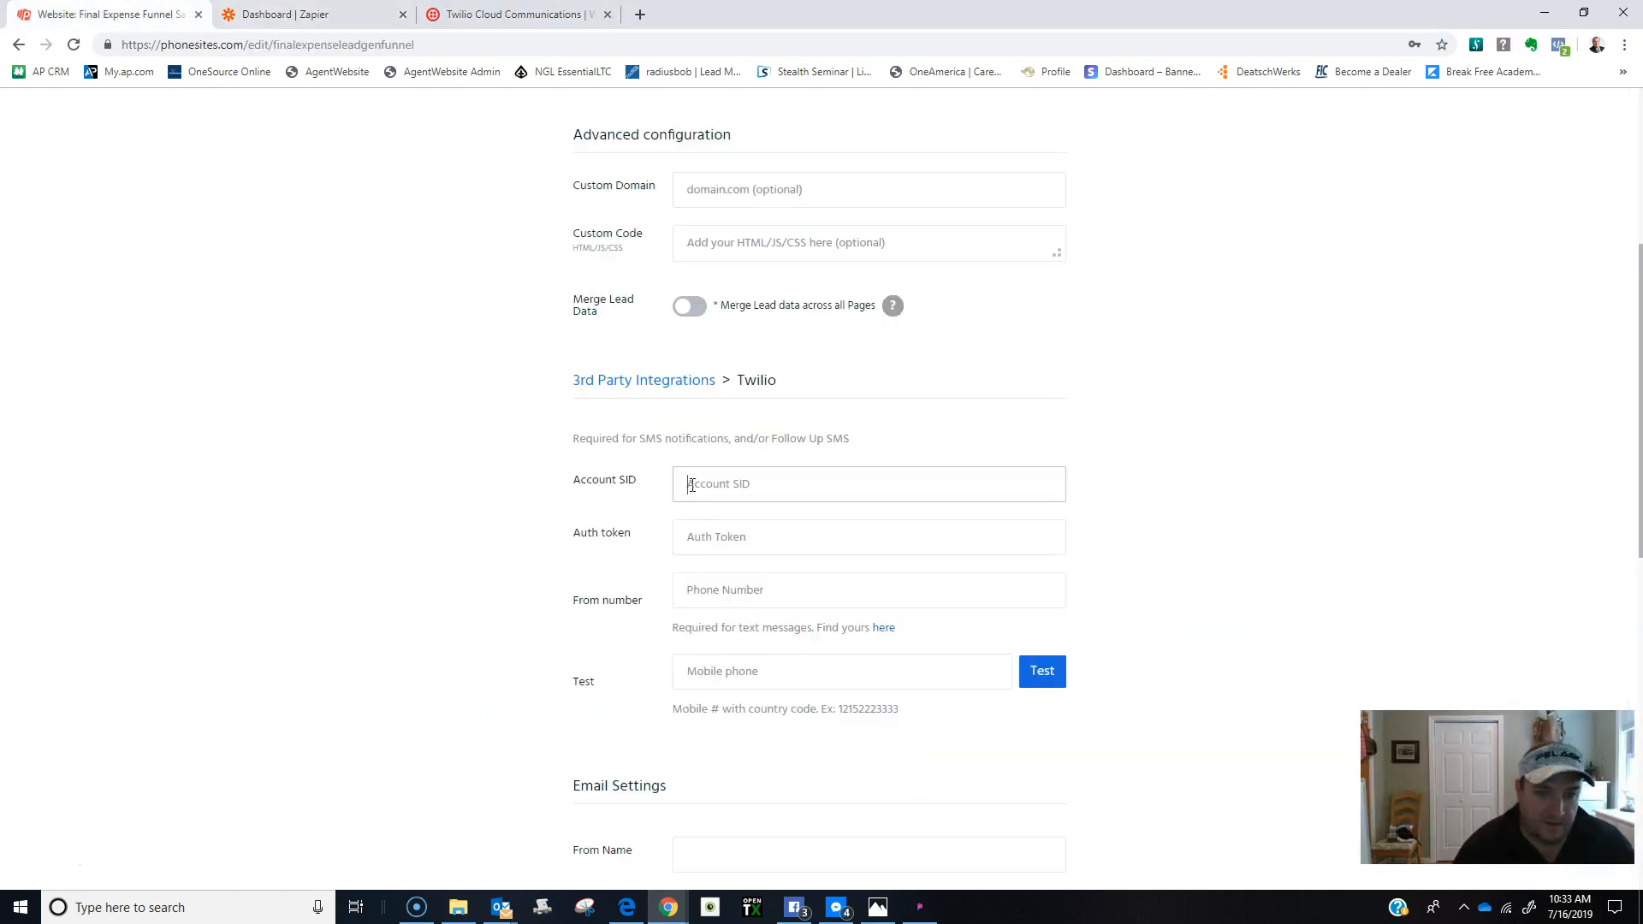
right_click(690, 485)
left_click(726, 617)
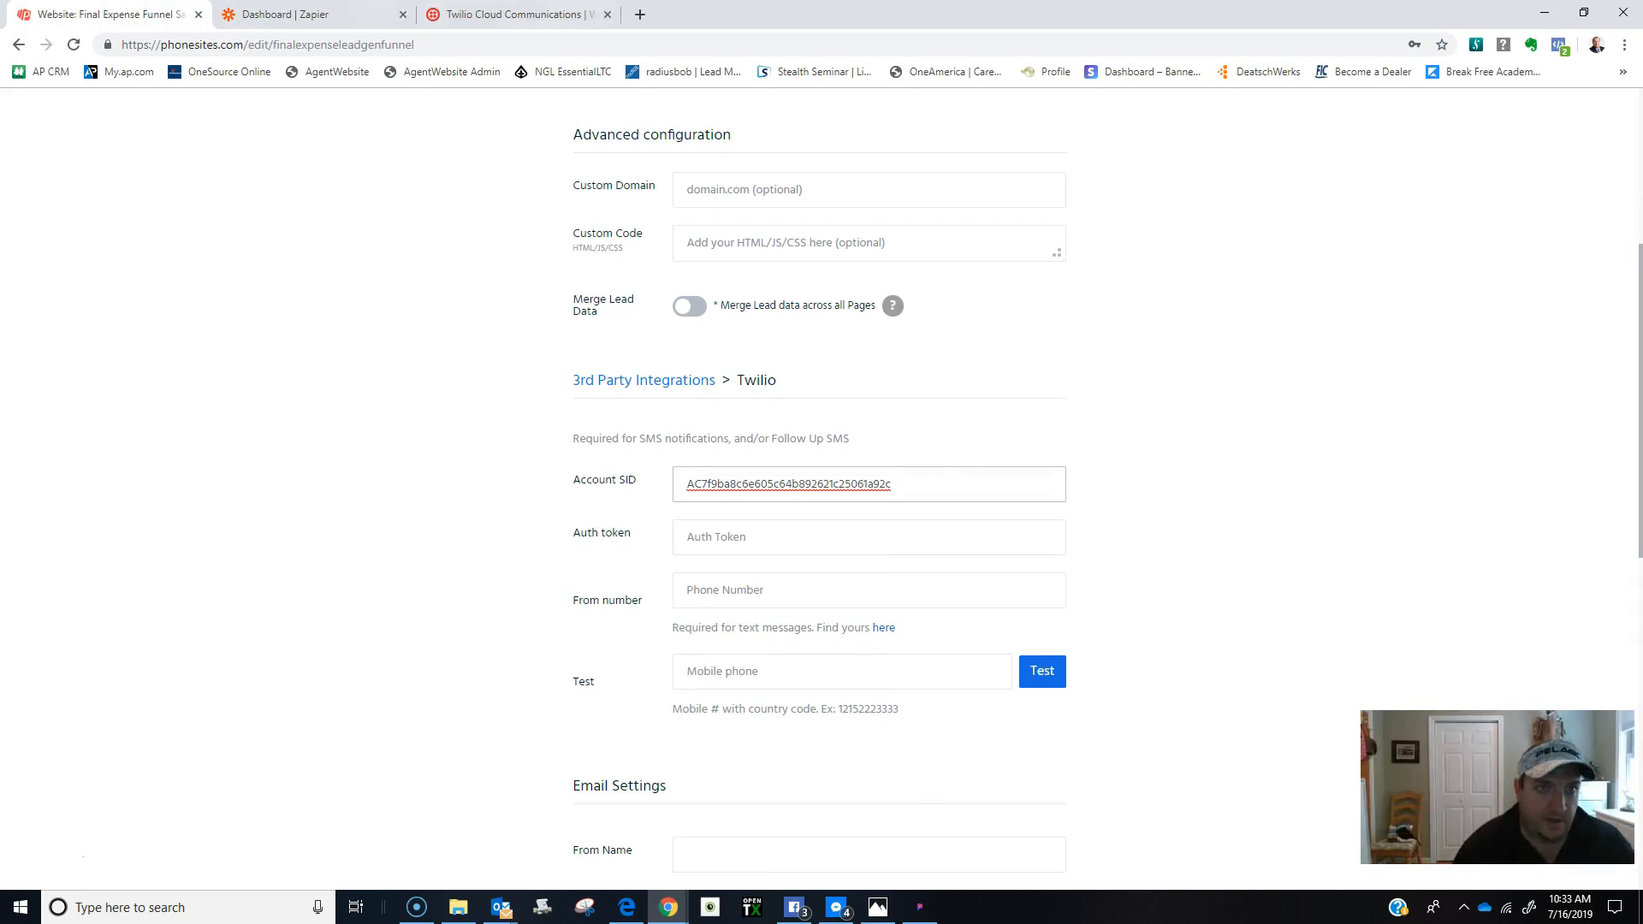
Copy the Twilio Auth Token from the console into the Auth token field.
left_click(488, 15)
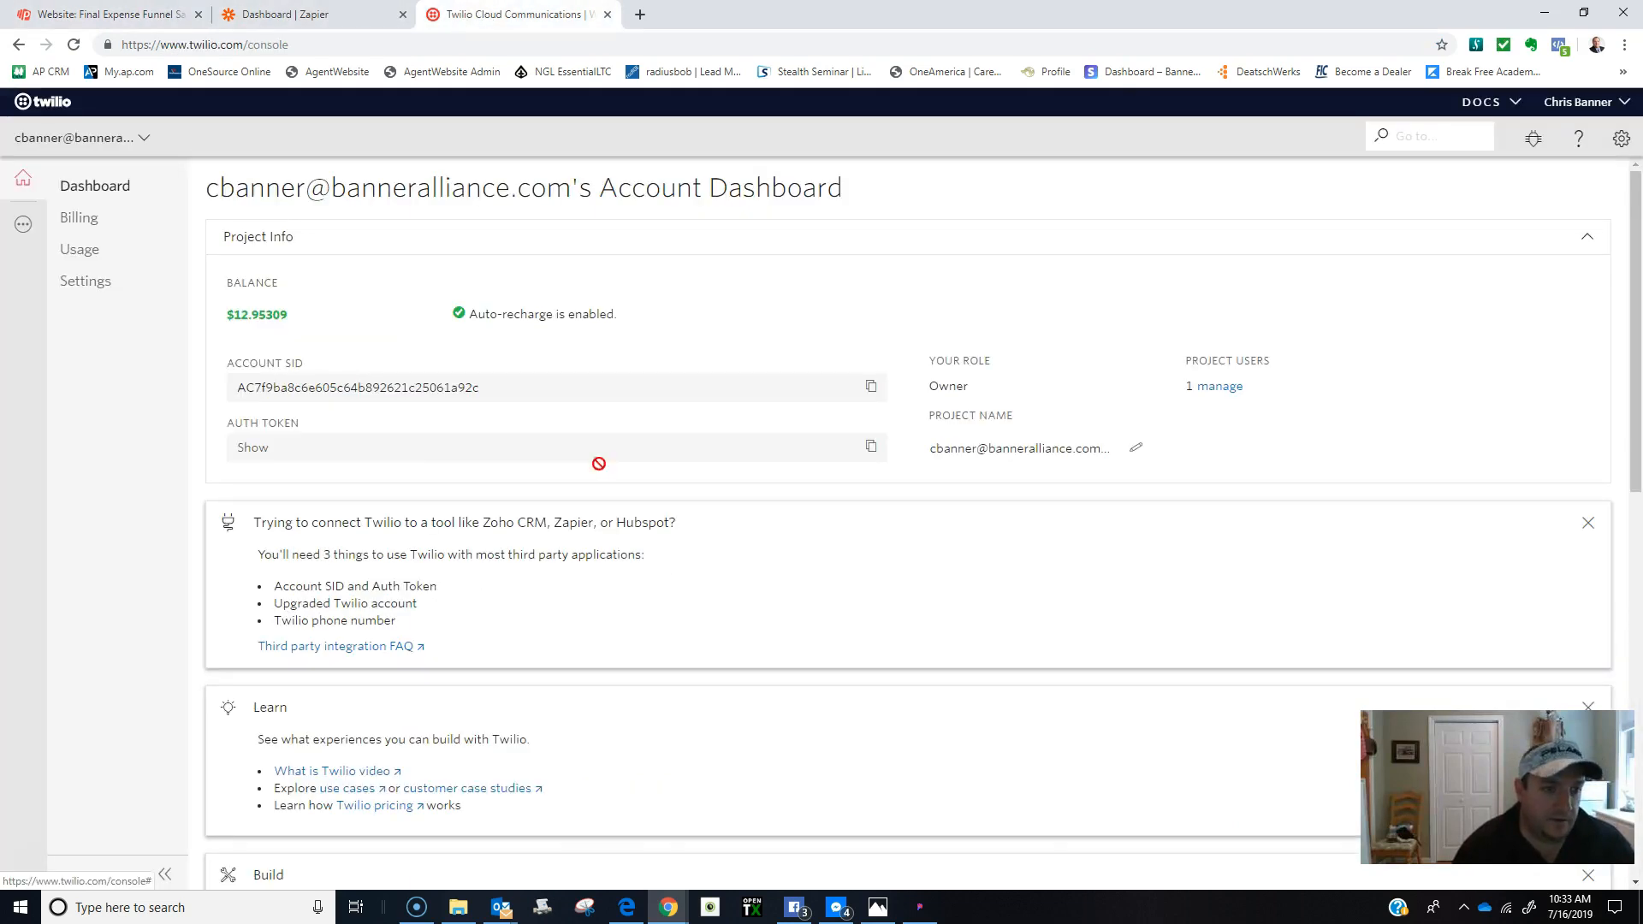
left_click(870, 445)
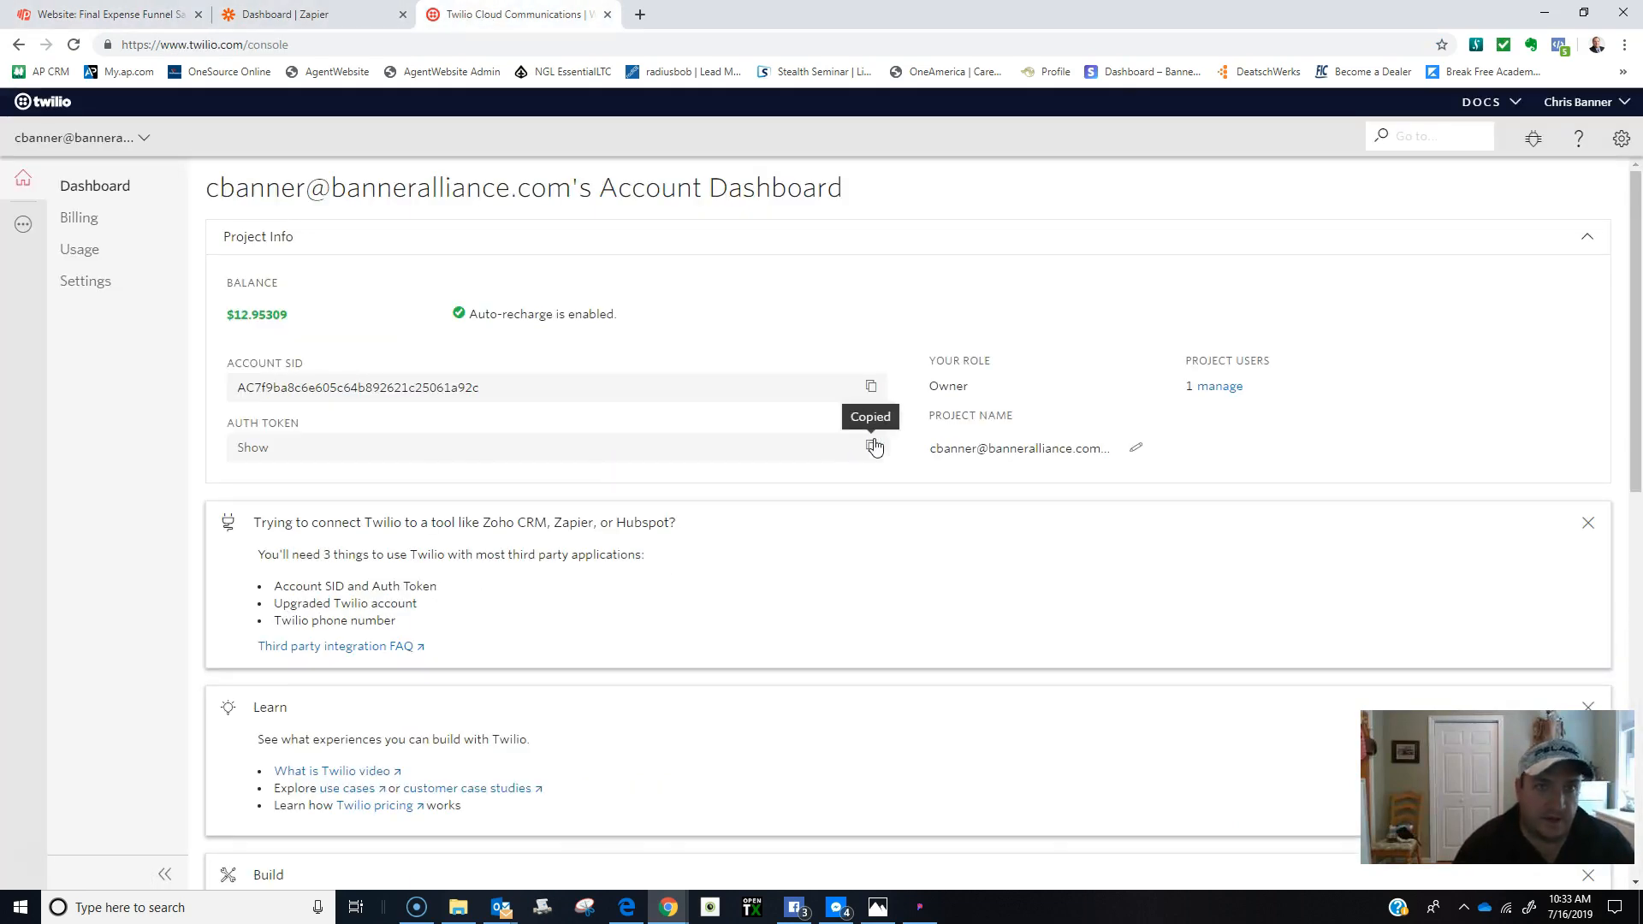
left_click(83, 17)
left_click(686, 537)
right_click(693, 541)
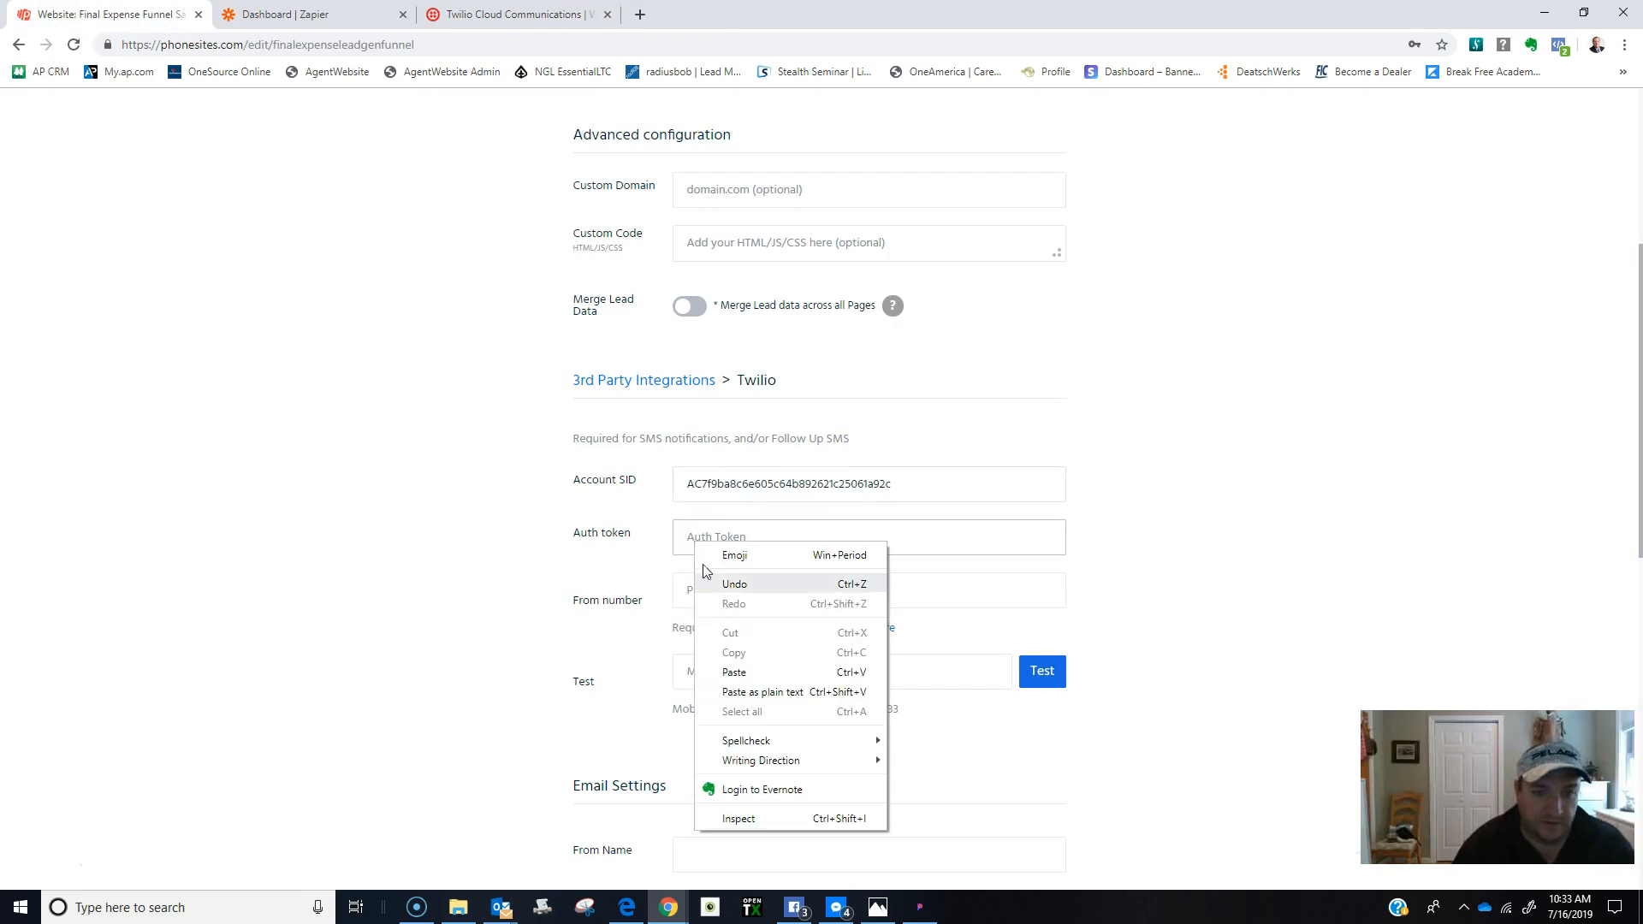
left_click(735, 671)
left_click(727, 597)
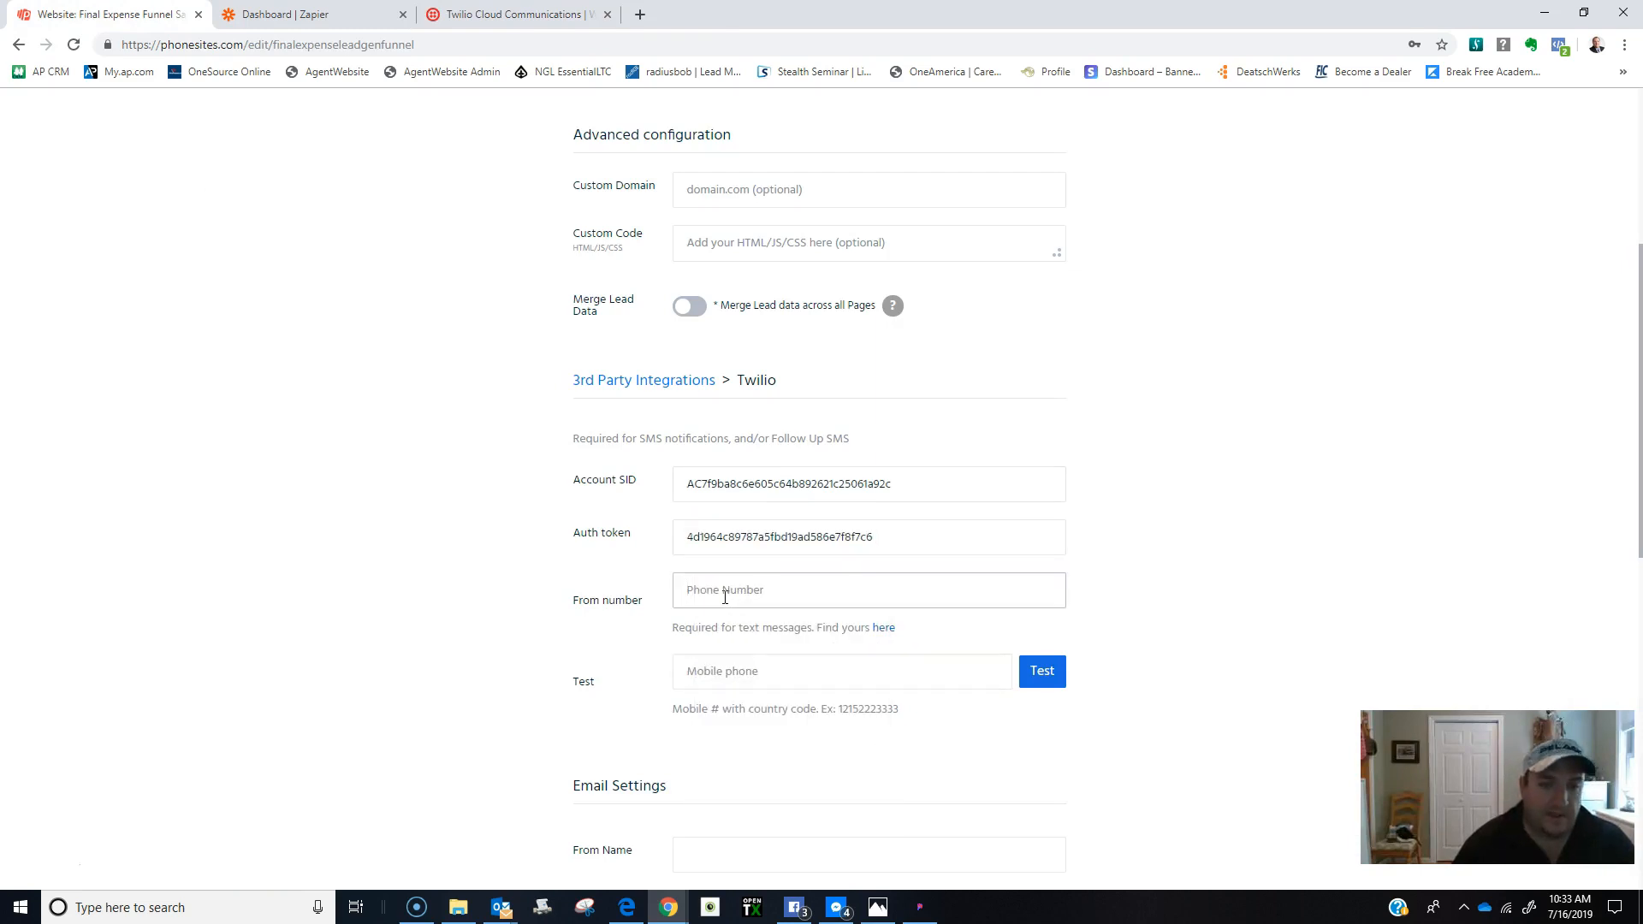
Copy the Twilio phone number from the console into the From number field.
left_click(295, 15)
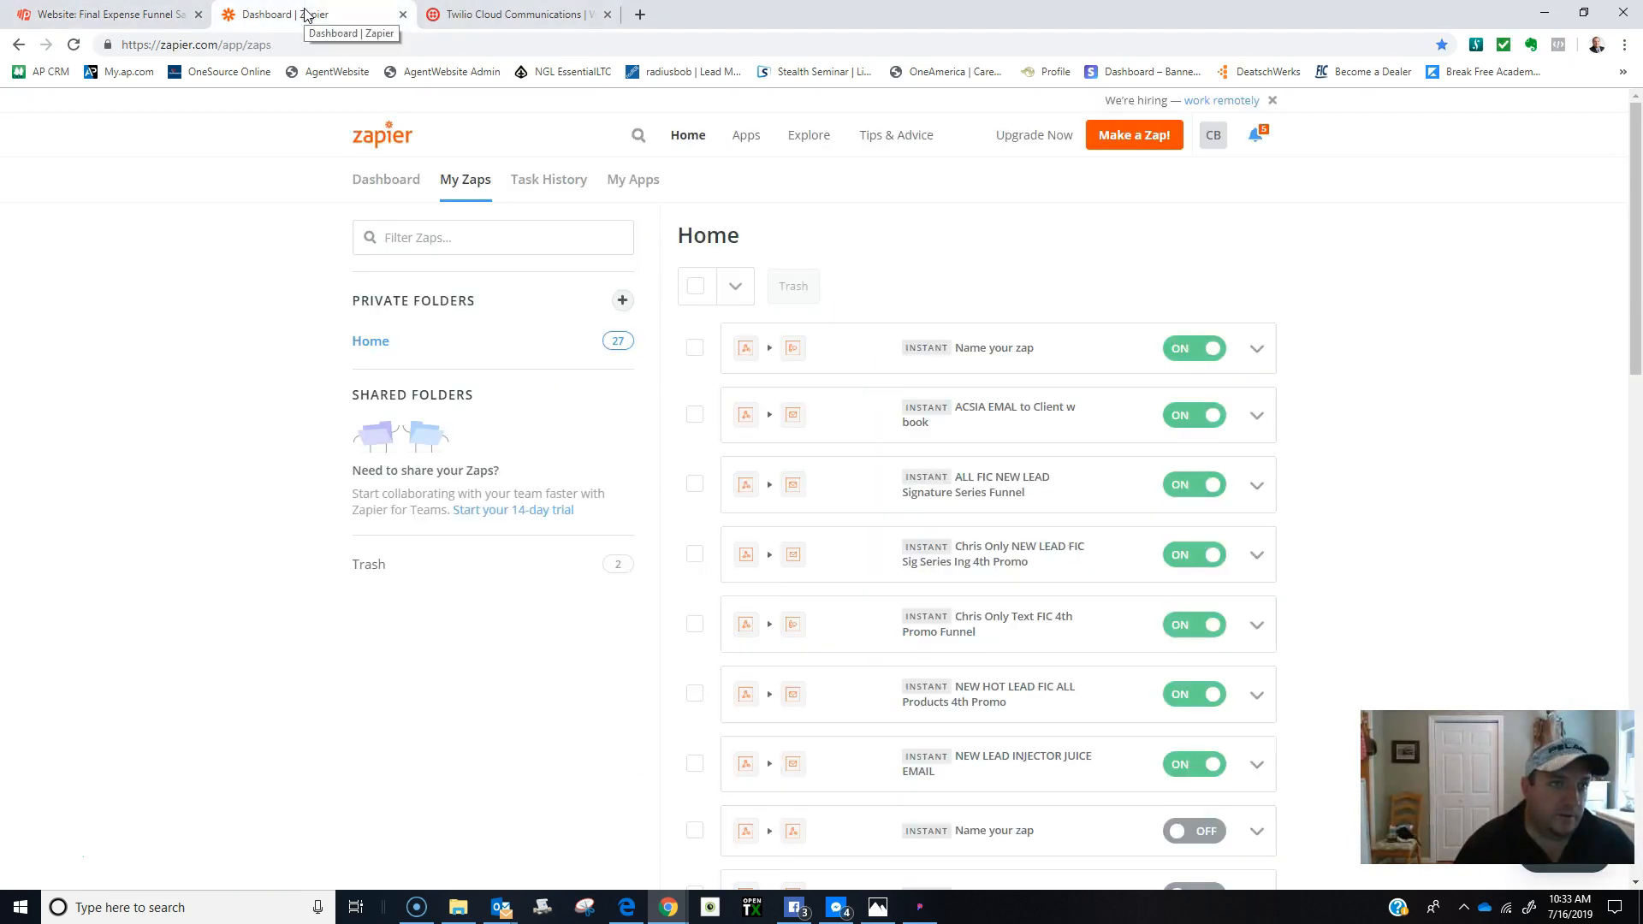
left_click(485, 19)
scroll(513, 569, "down", 6)
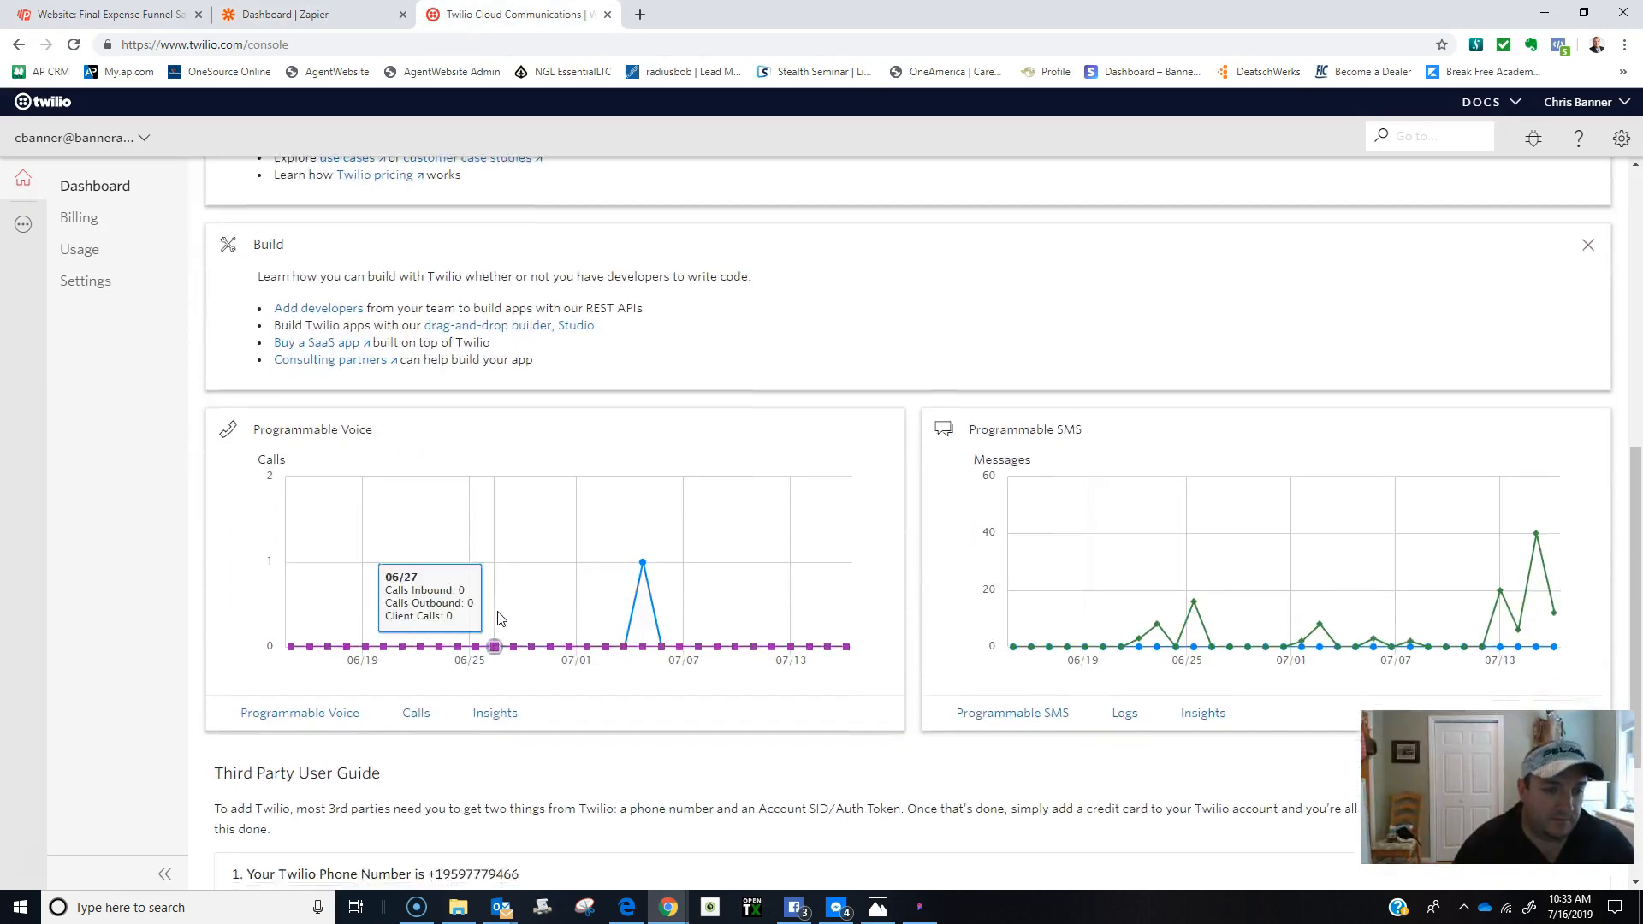
scroll(501, 617, "down", 3)
left_click_drag(519, 633, 436, 633)
right_click(452, 631)
left_click(489, 643)
left_click(107, 15)
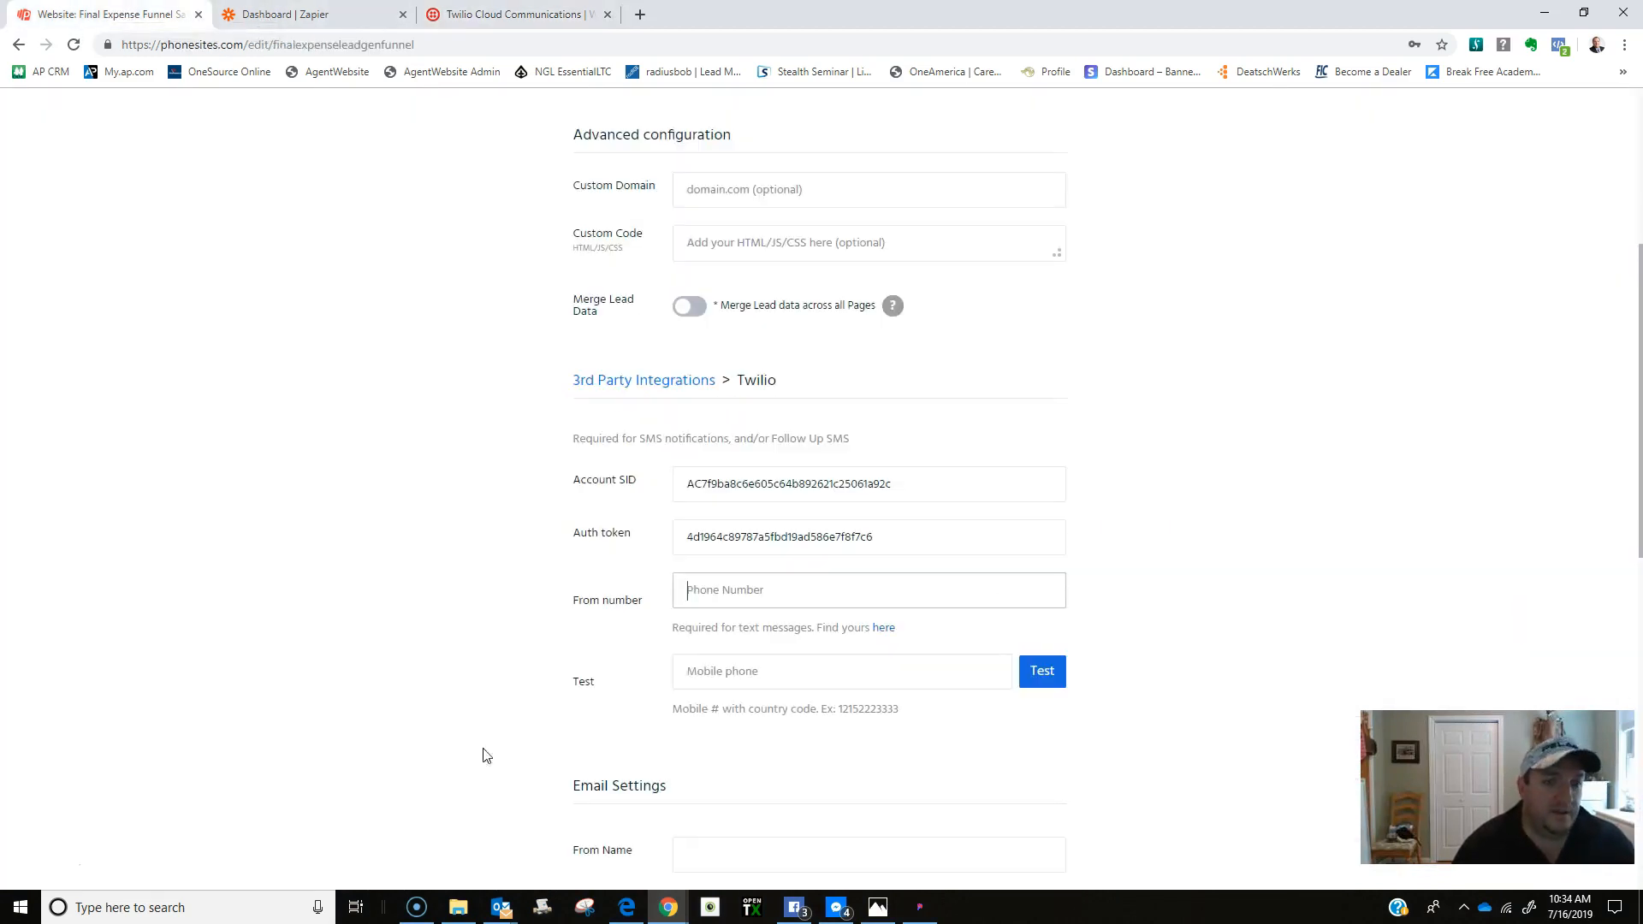
right_click(689, 590)
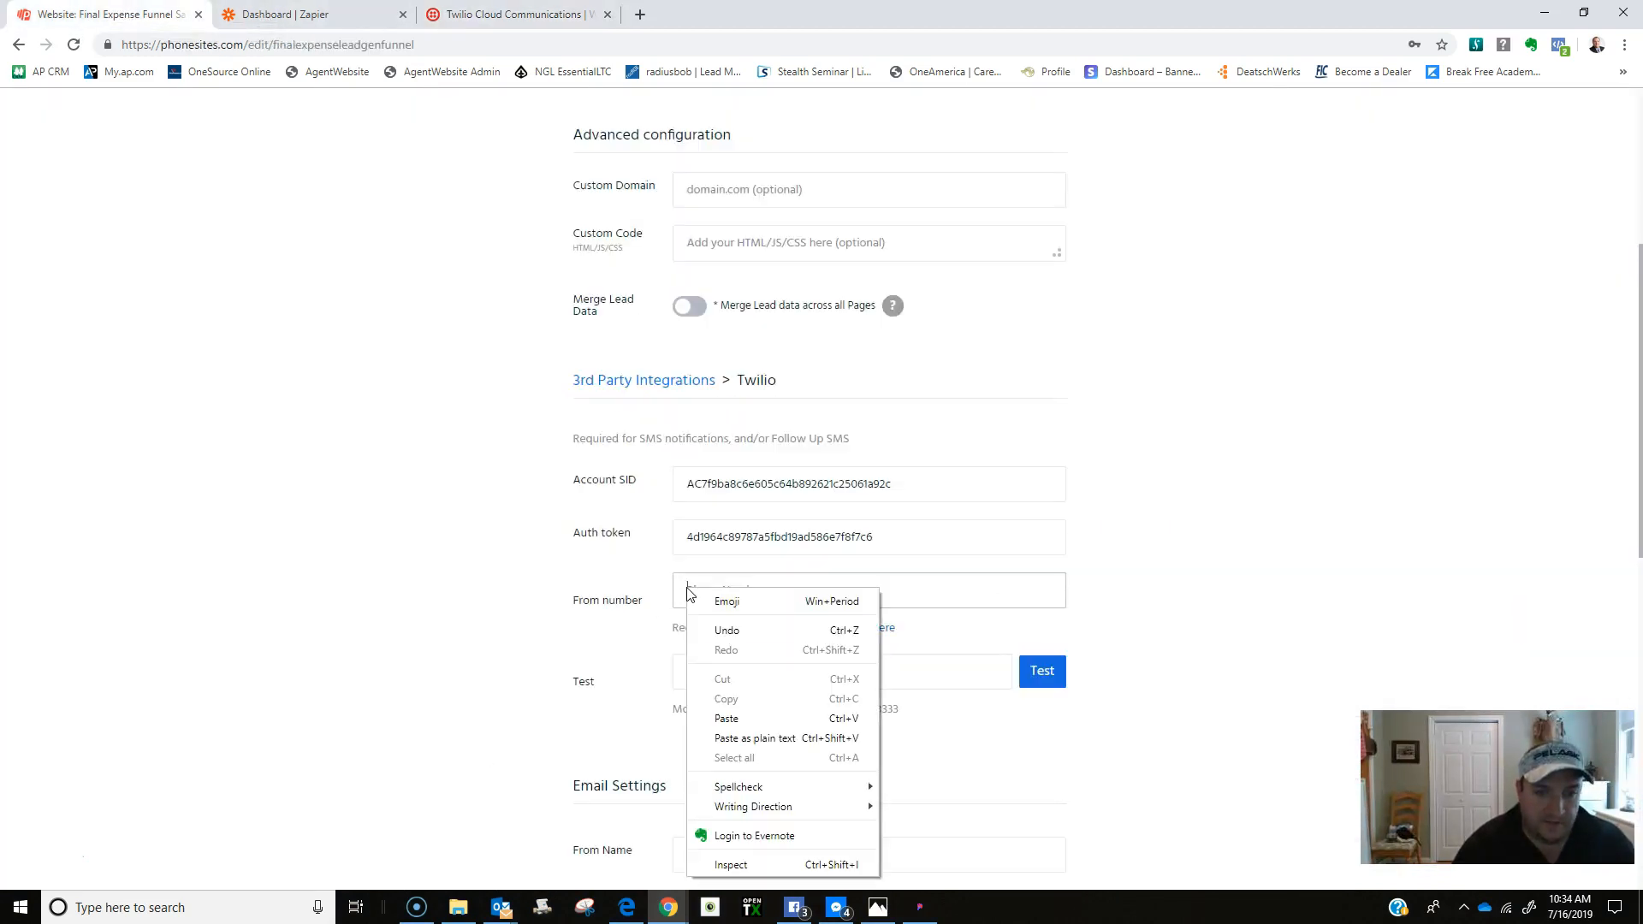
left_click(717, 716)
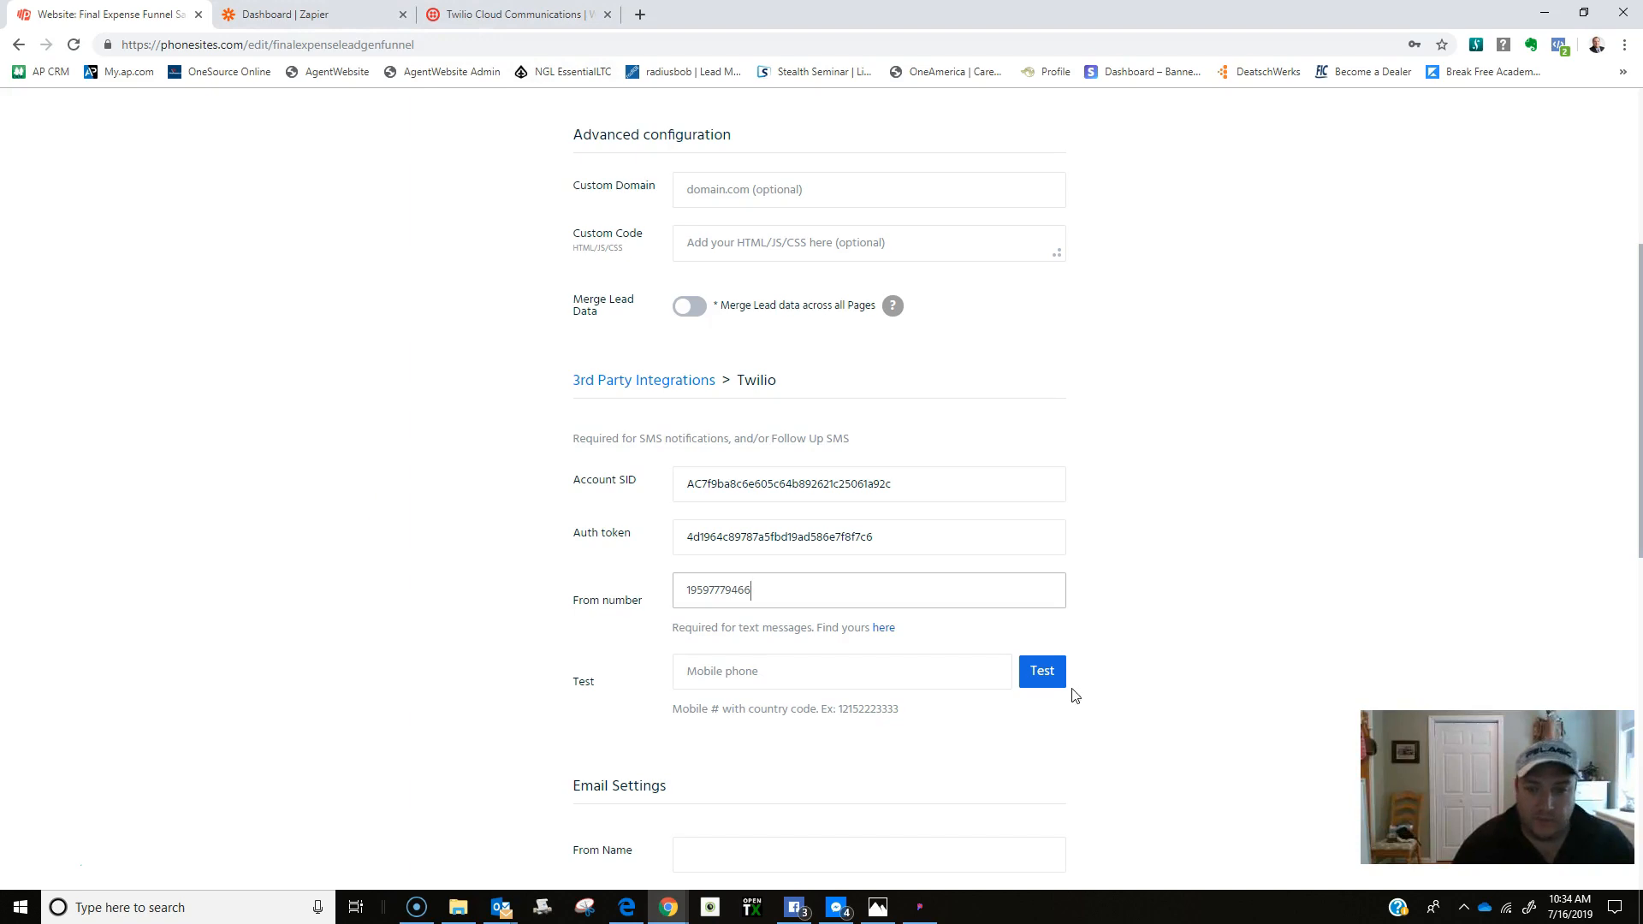
Send a test text to a saved mobile number, save the configuration, and open the site's pages.
left_click(743, 674)
left_click(743, 675)
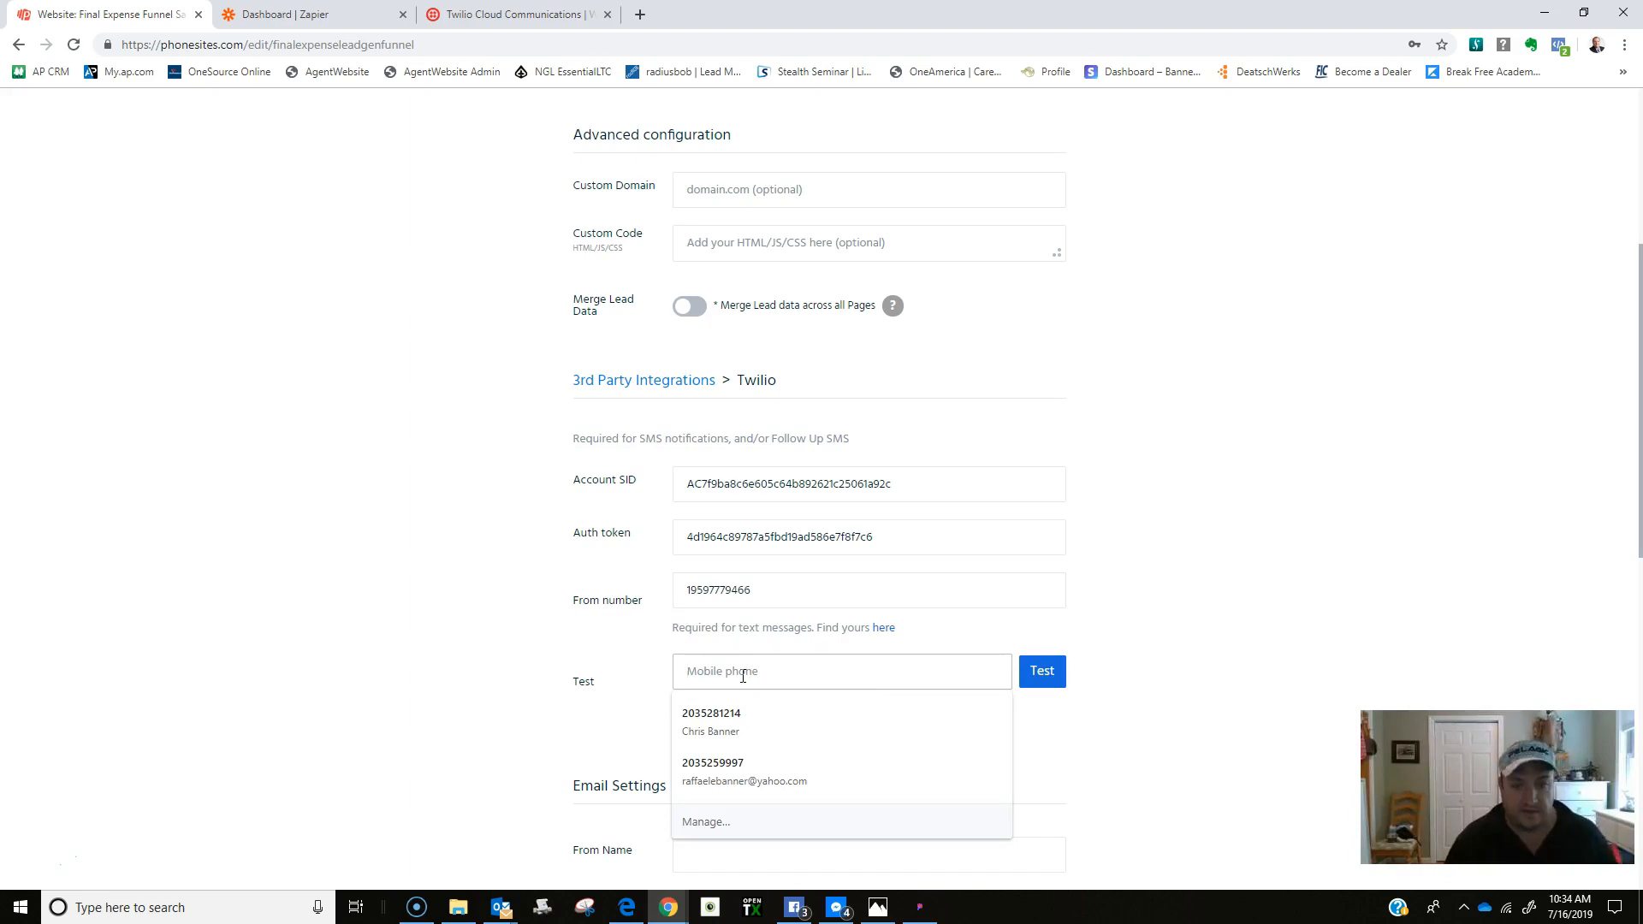
left_click(733, 719)
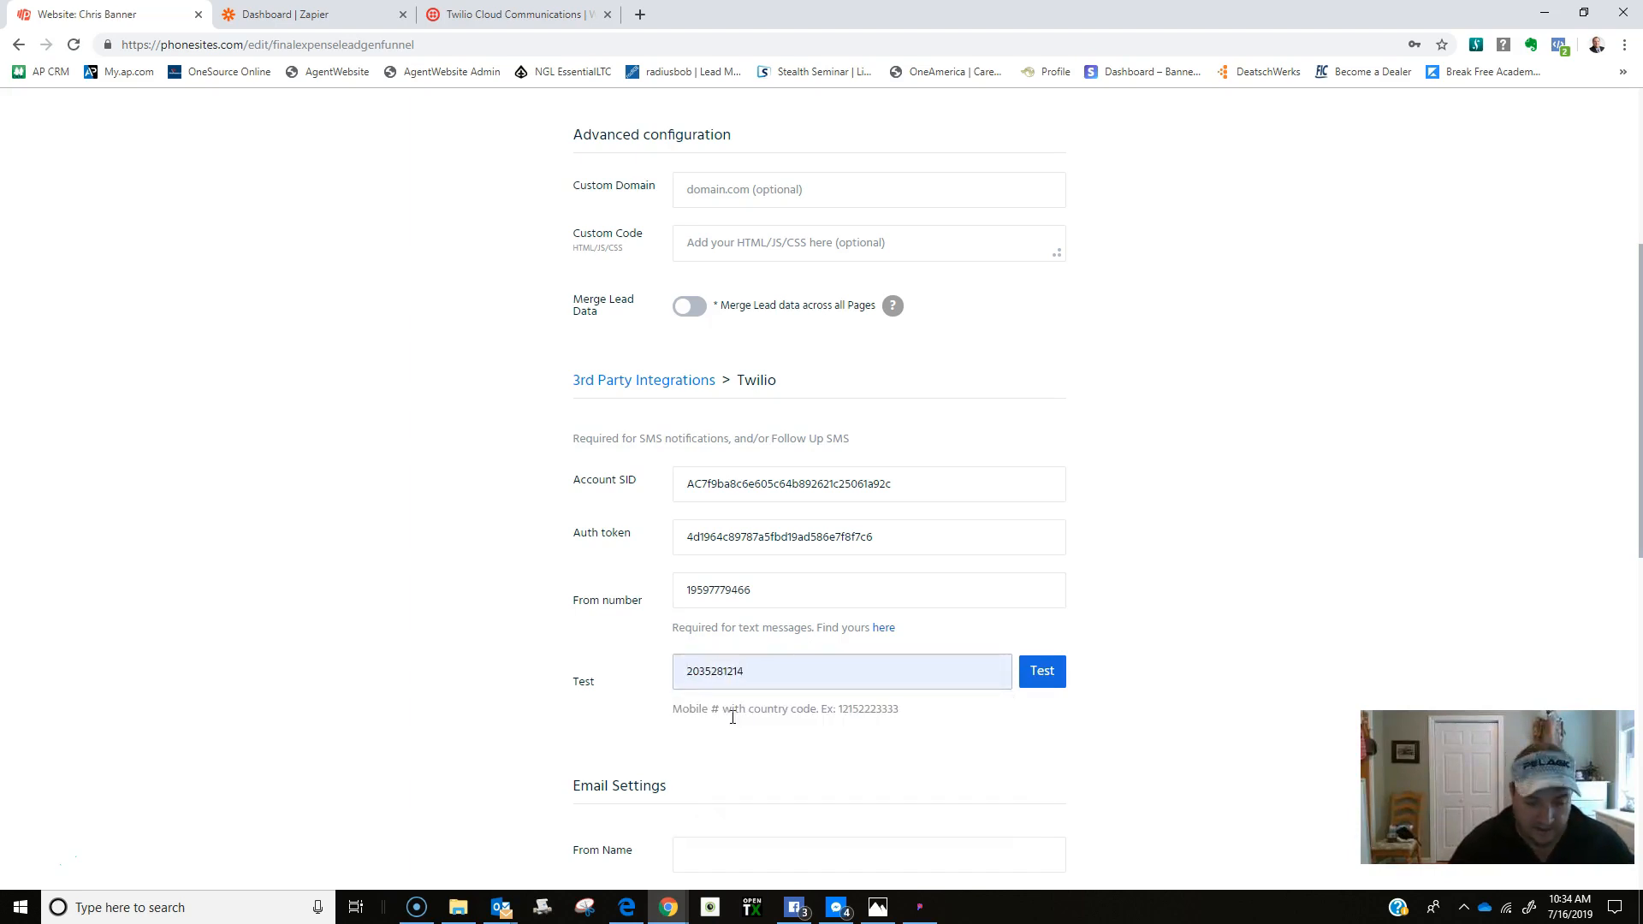
left_click(1044, 682)
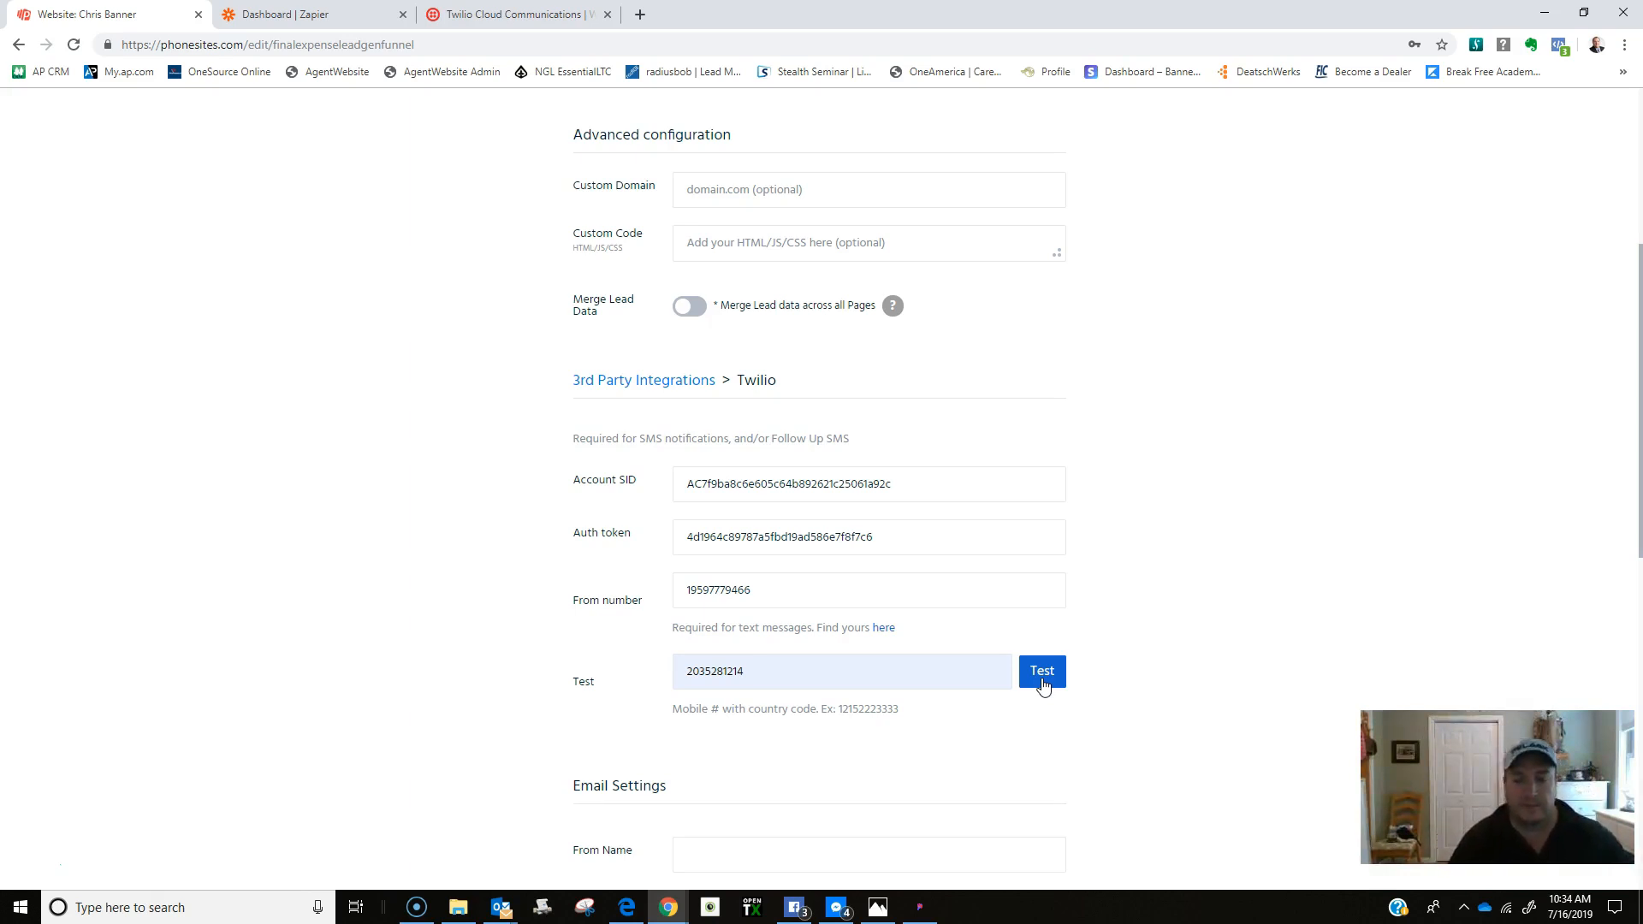
scroll(1292, 436, "up", 5)
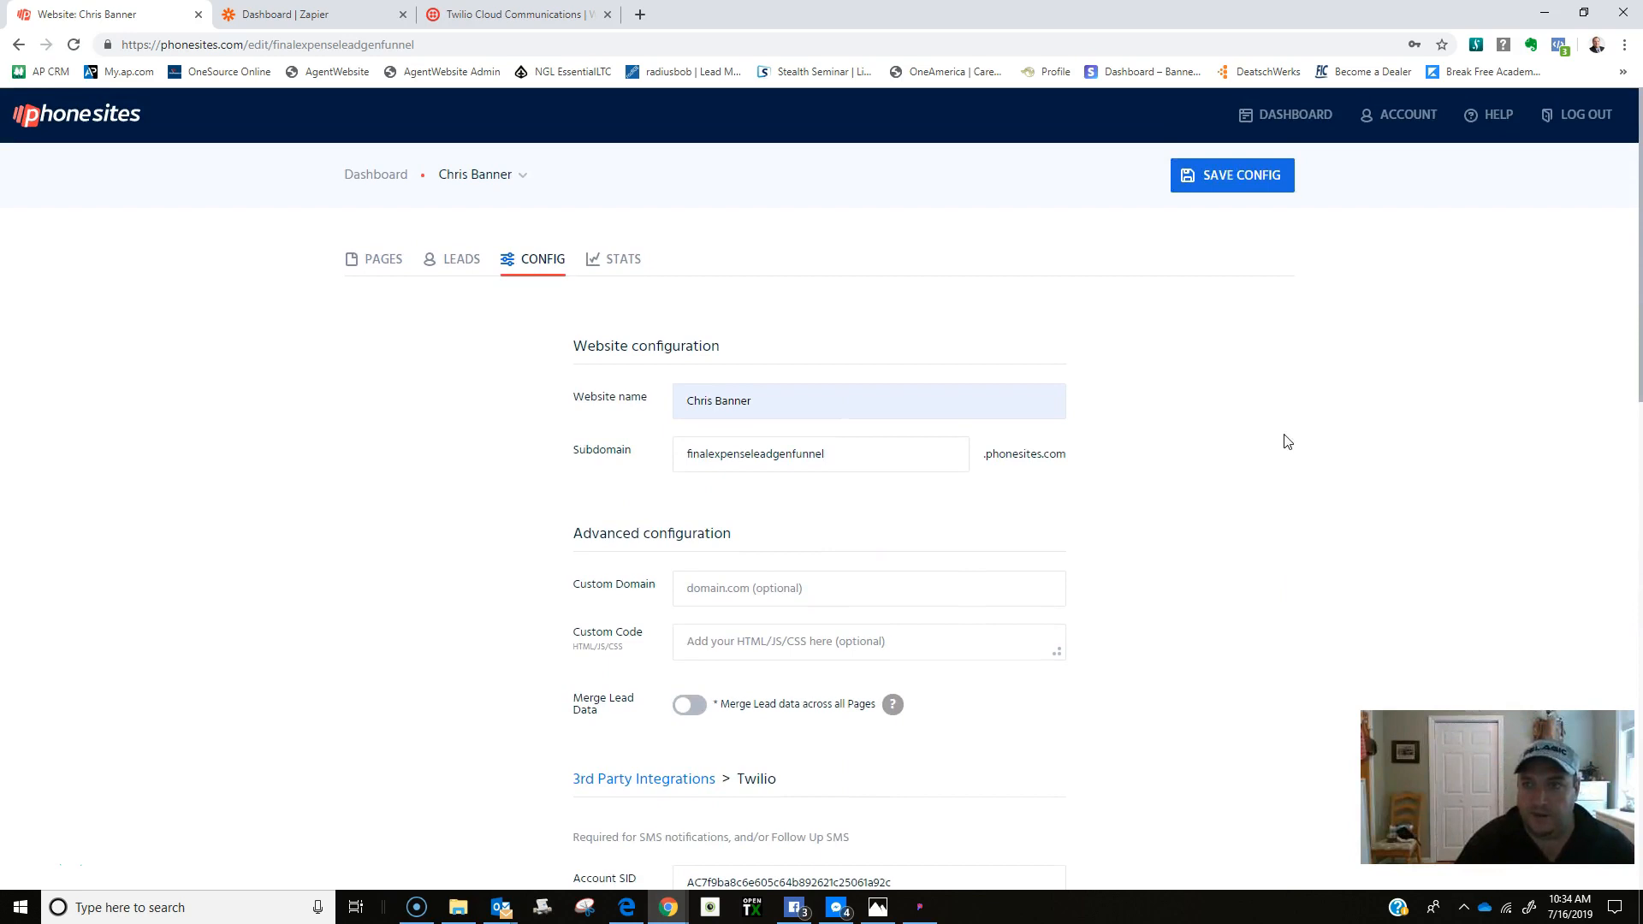
left_click(1236, 181)
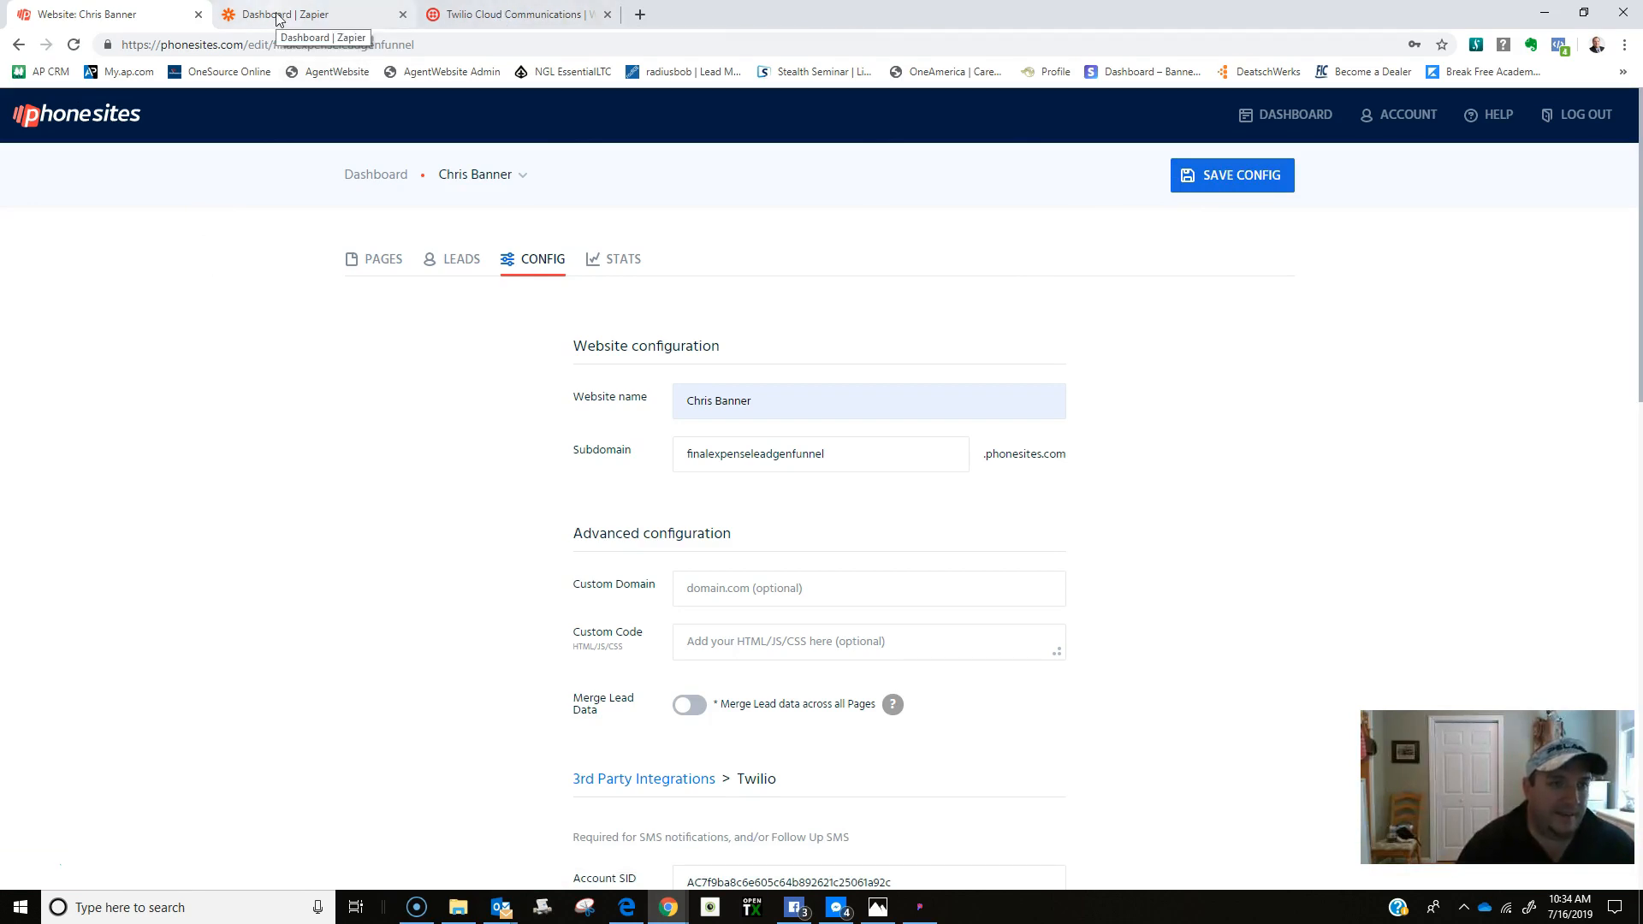
left_click(18, 44)
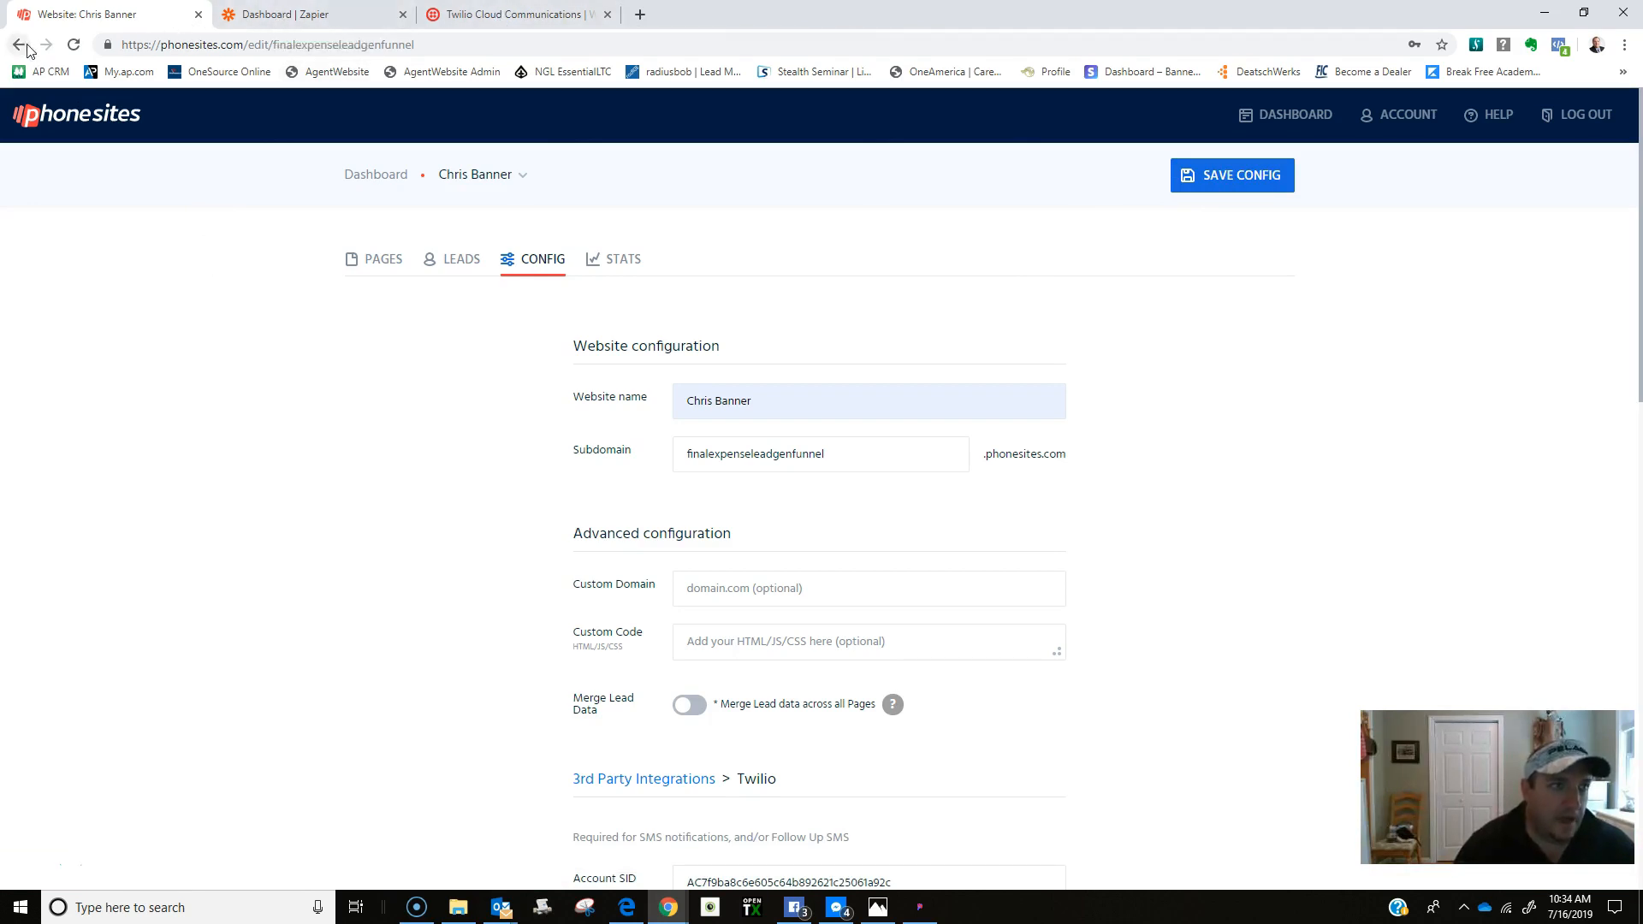
left_click(418, 332)
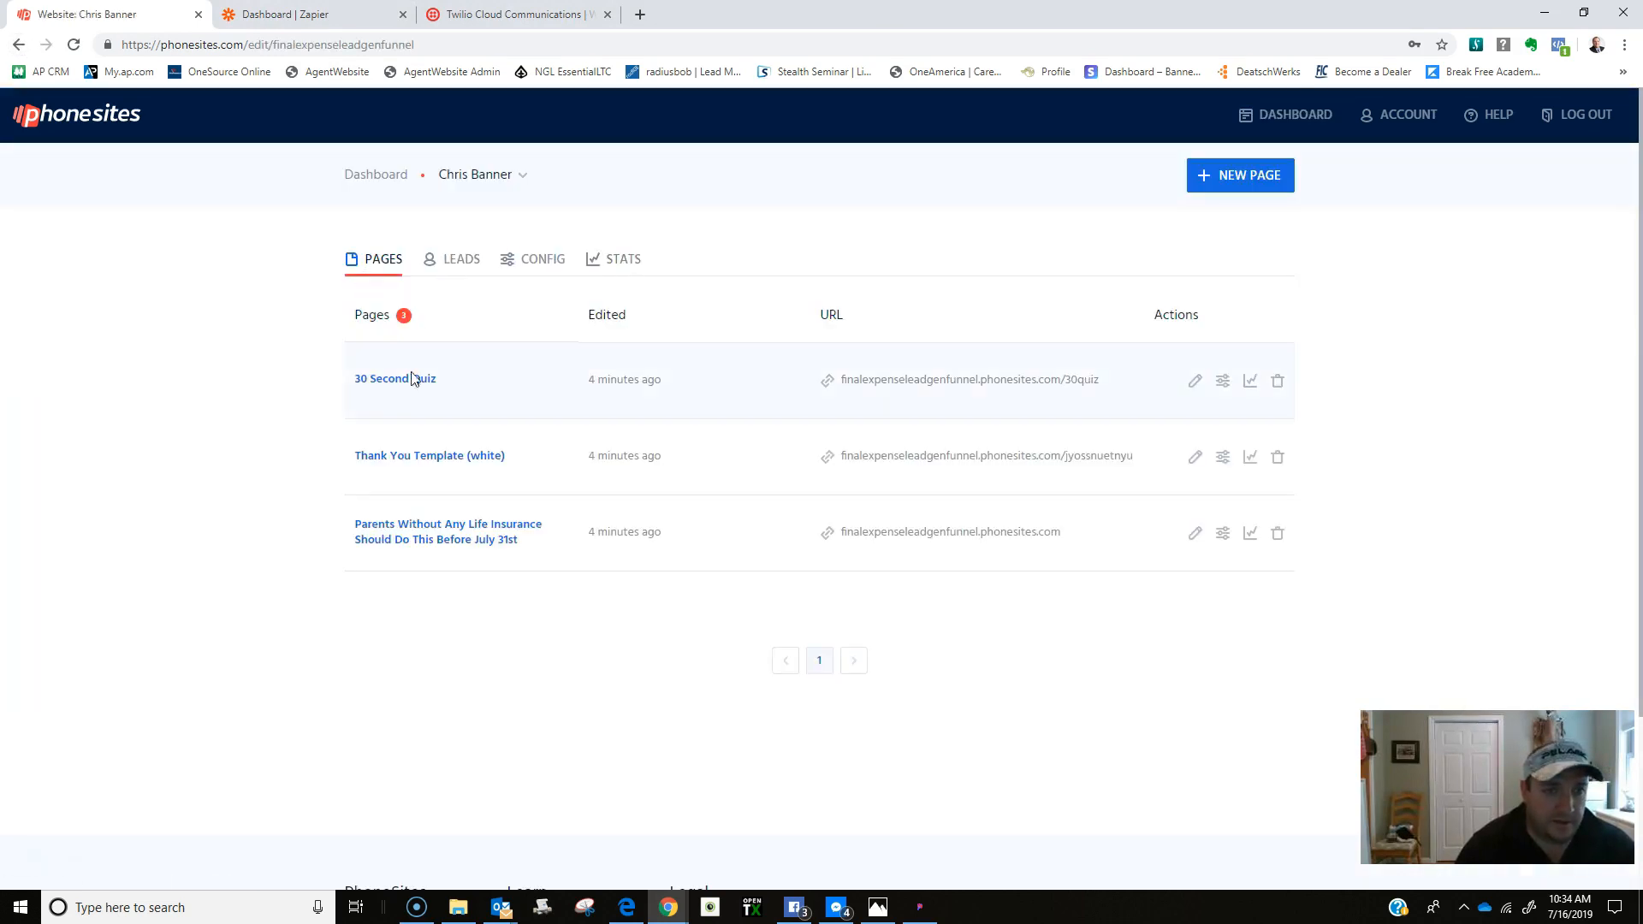
Switch to the 30 Second Quiz page and add an SMS text follow-up.
left_click(397, 527)
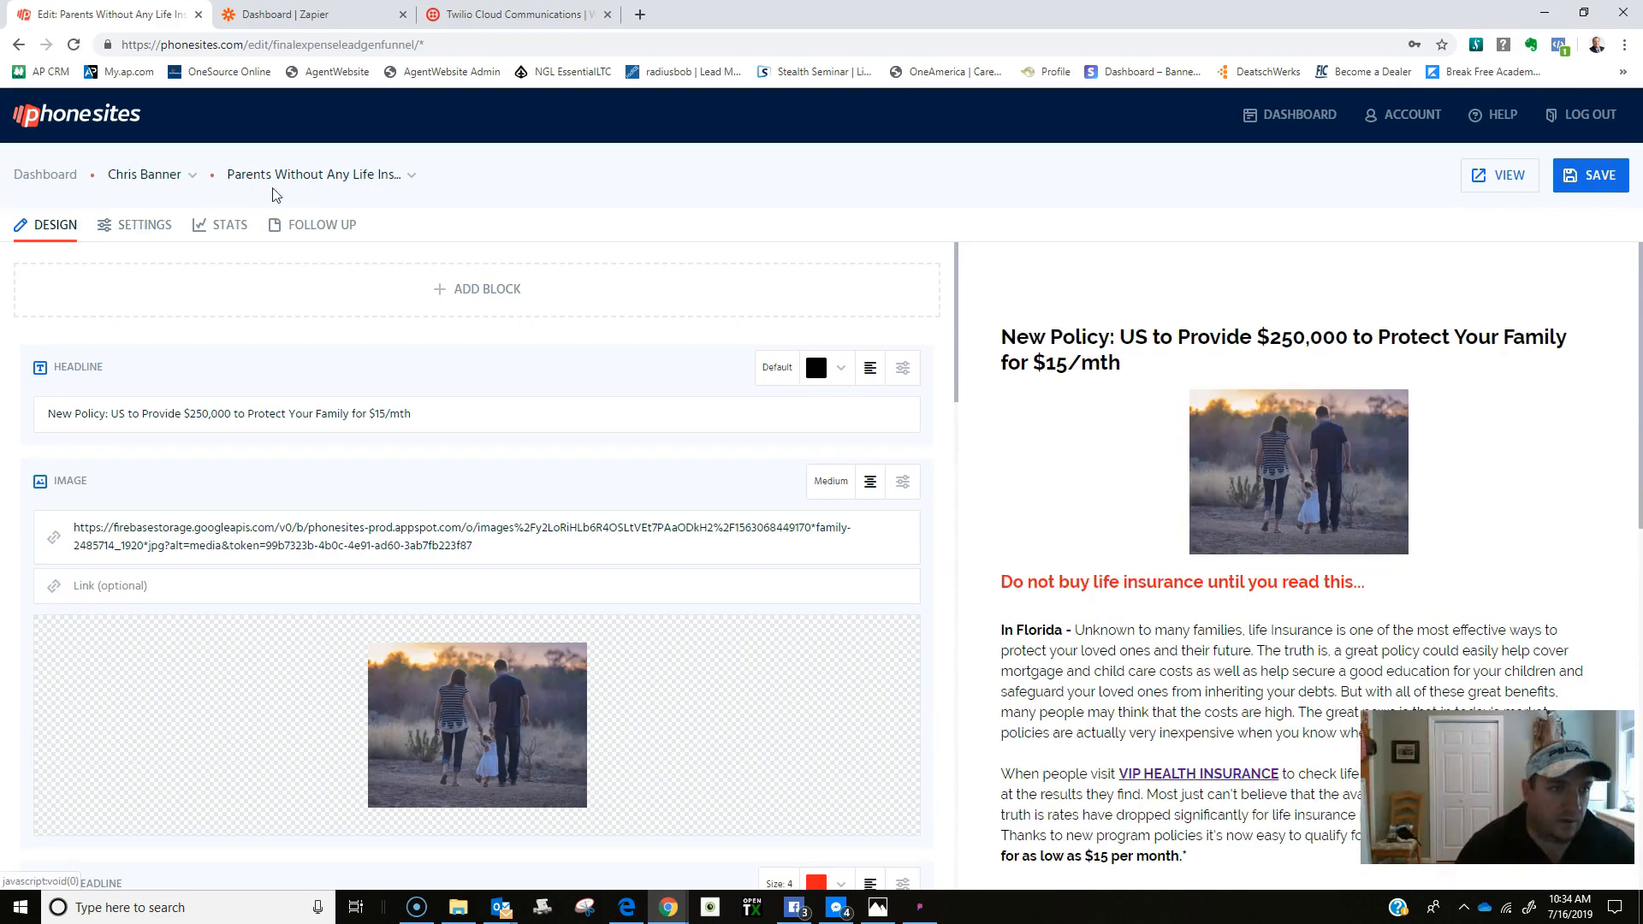
left_click(318, 176)
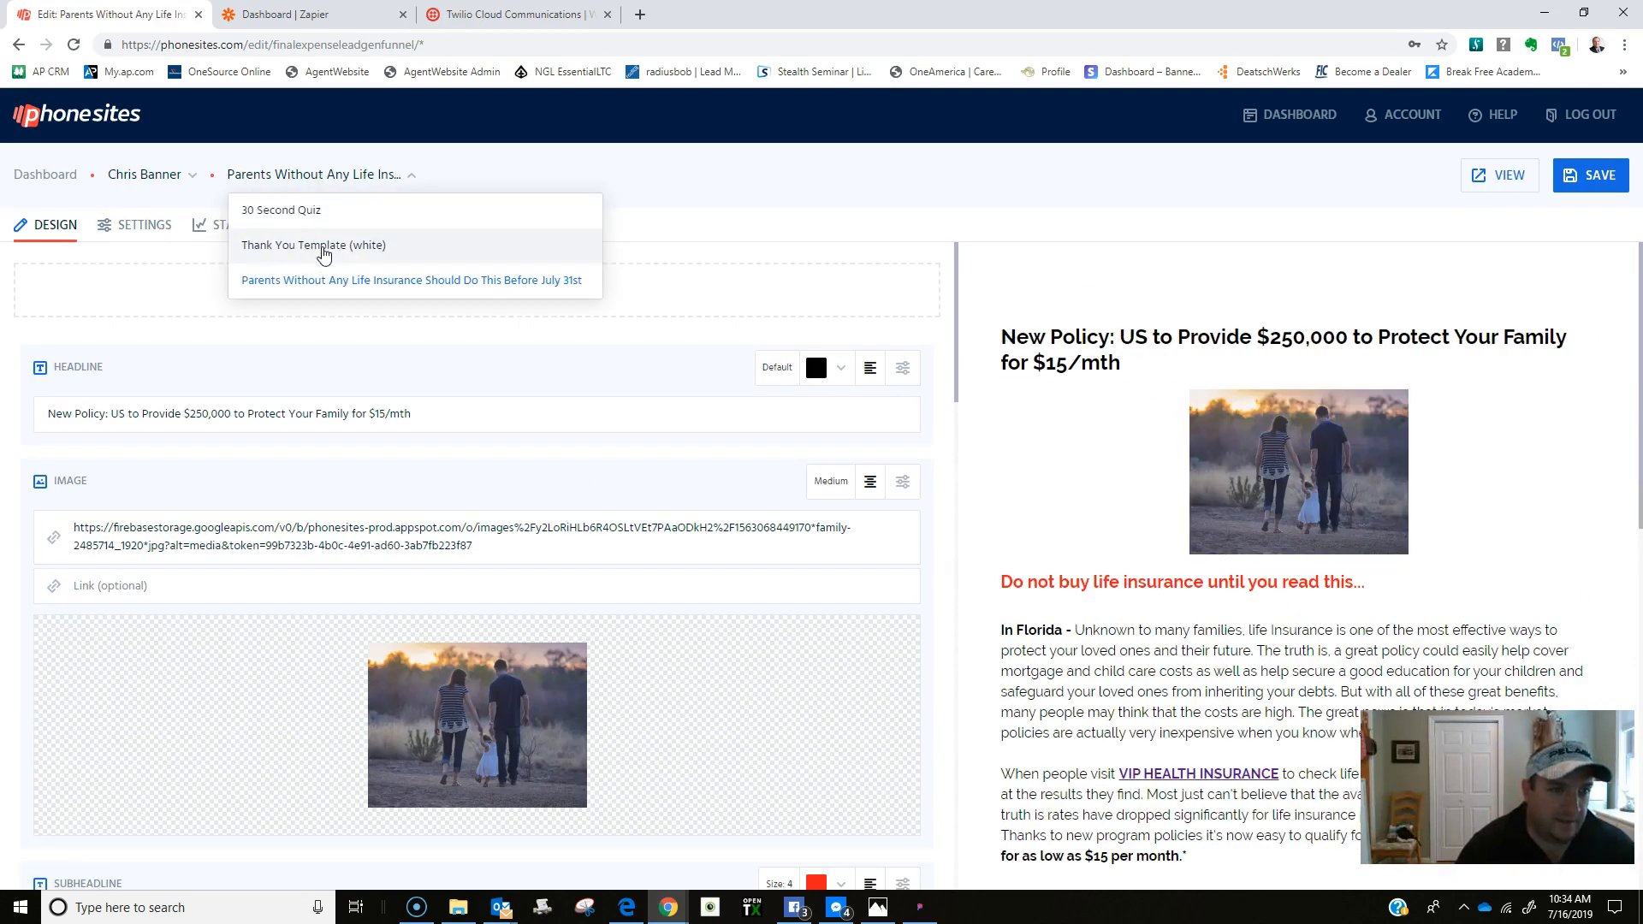
left_click(331, 210)
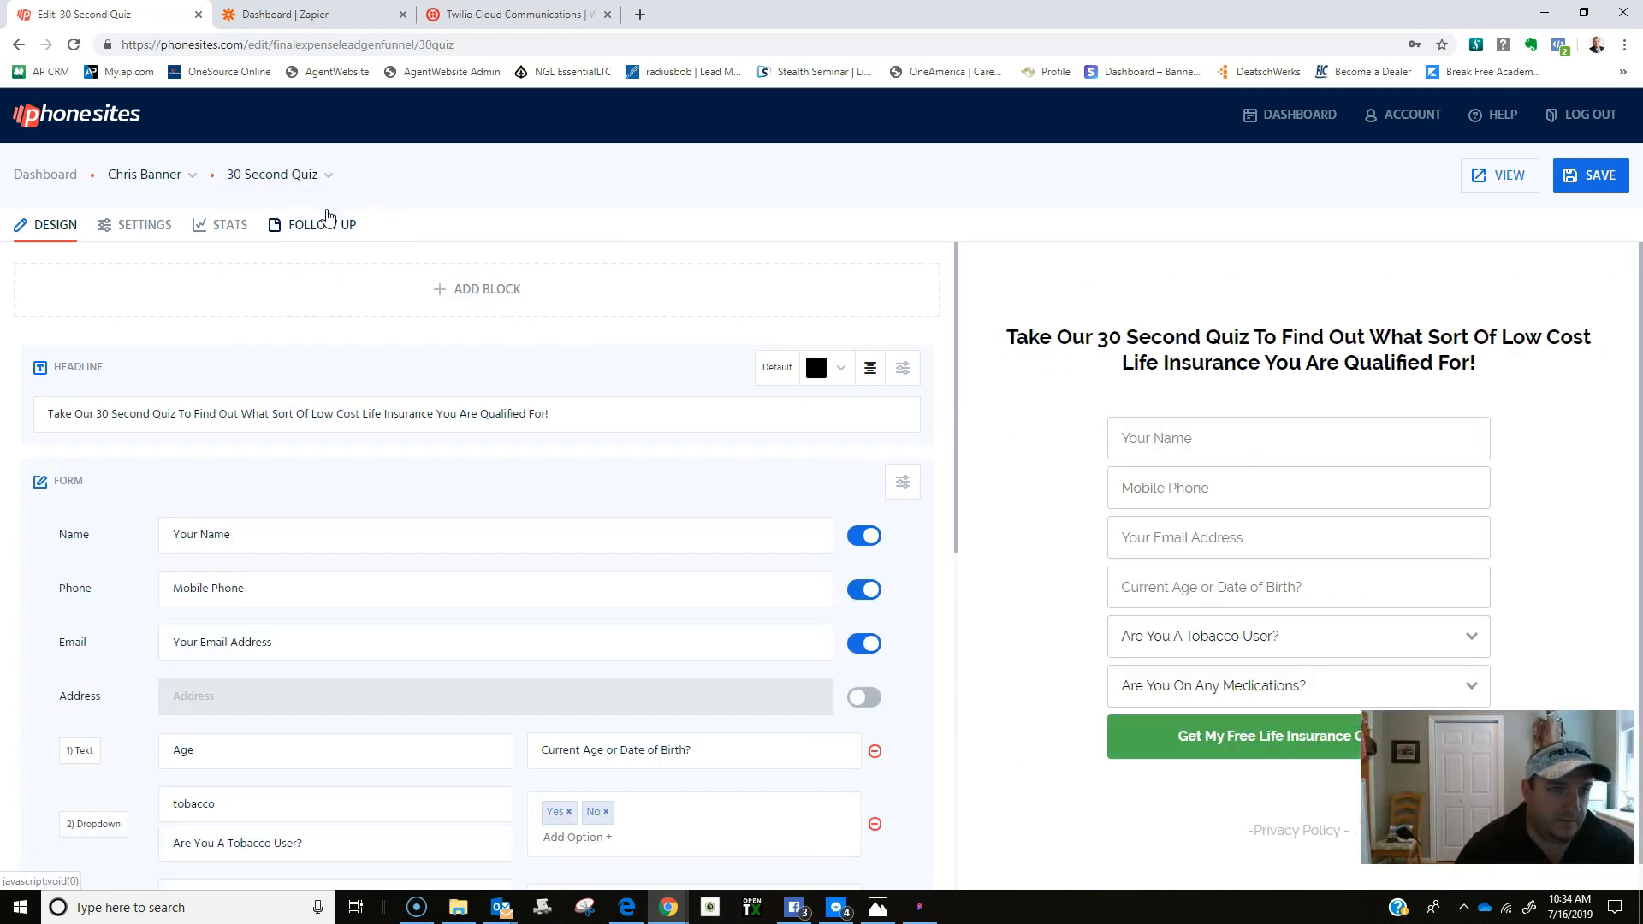
left_click(333, 227)
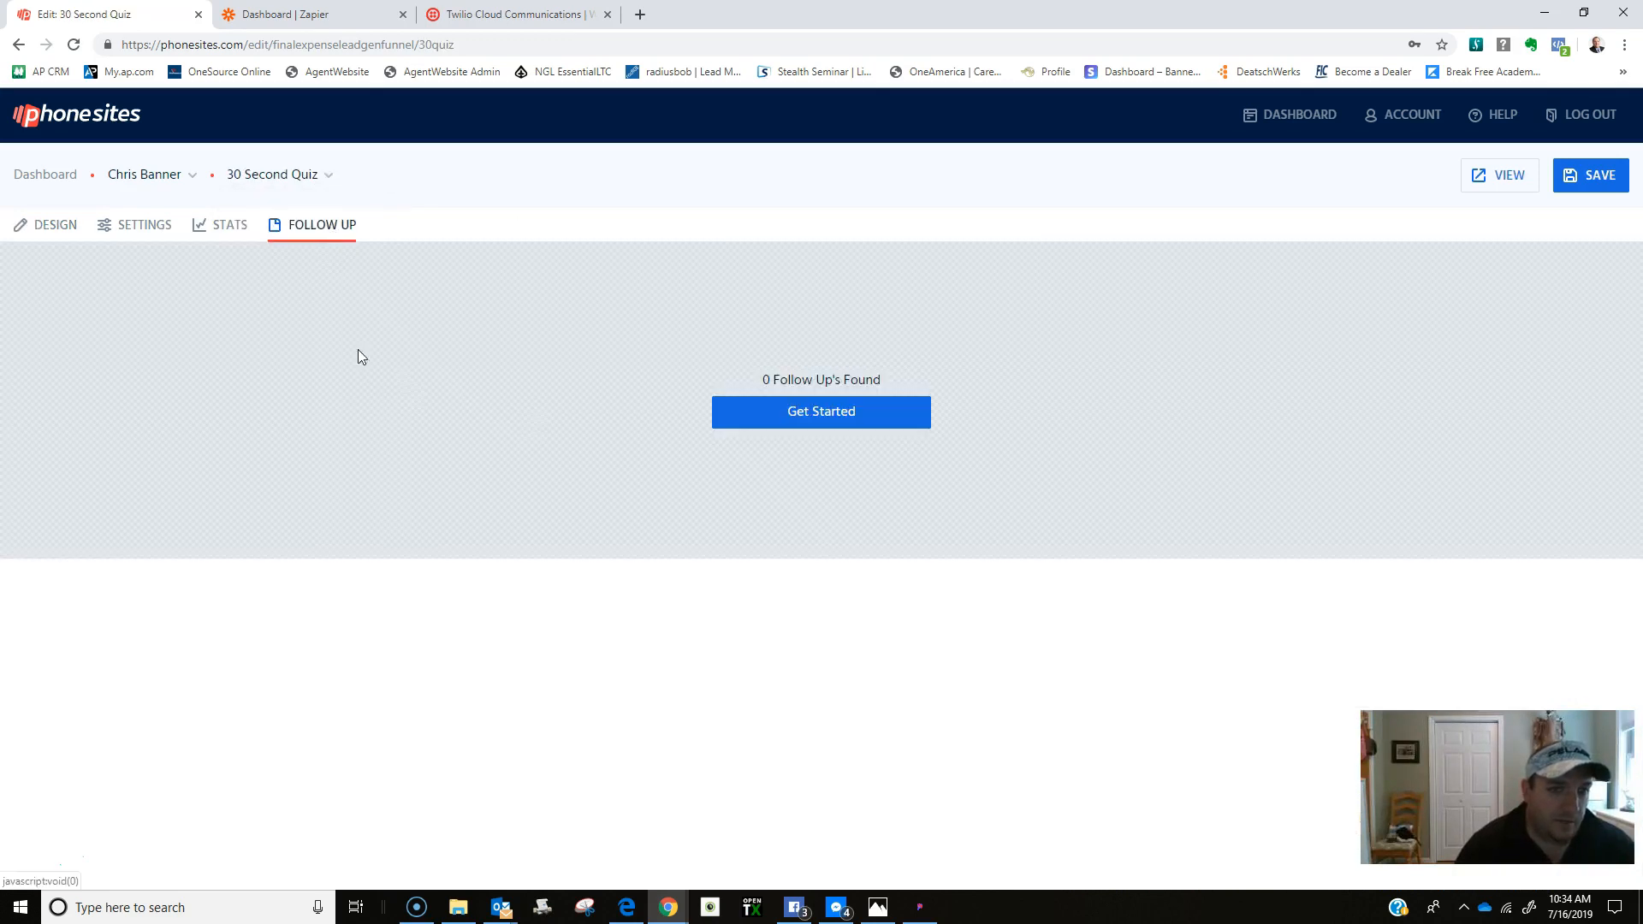
left_click(810, 416)
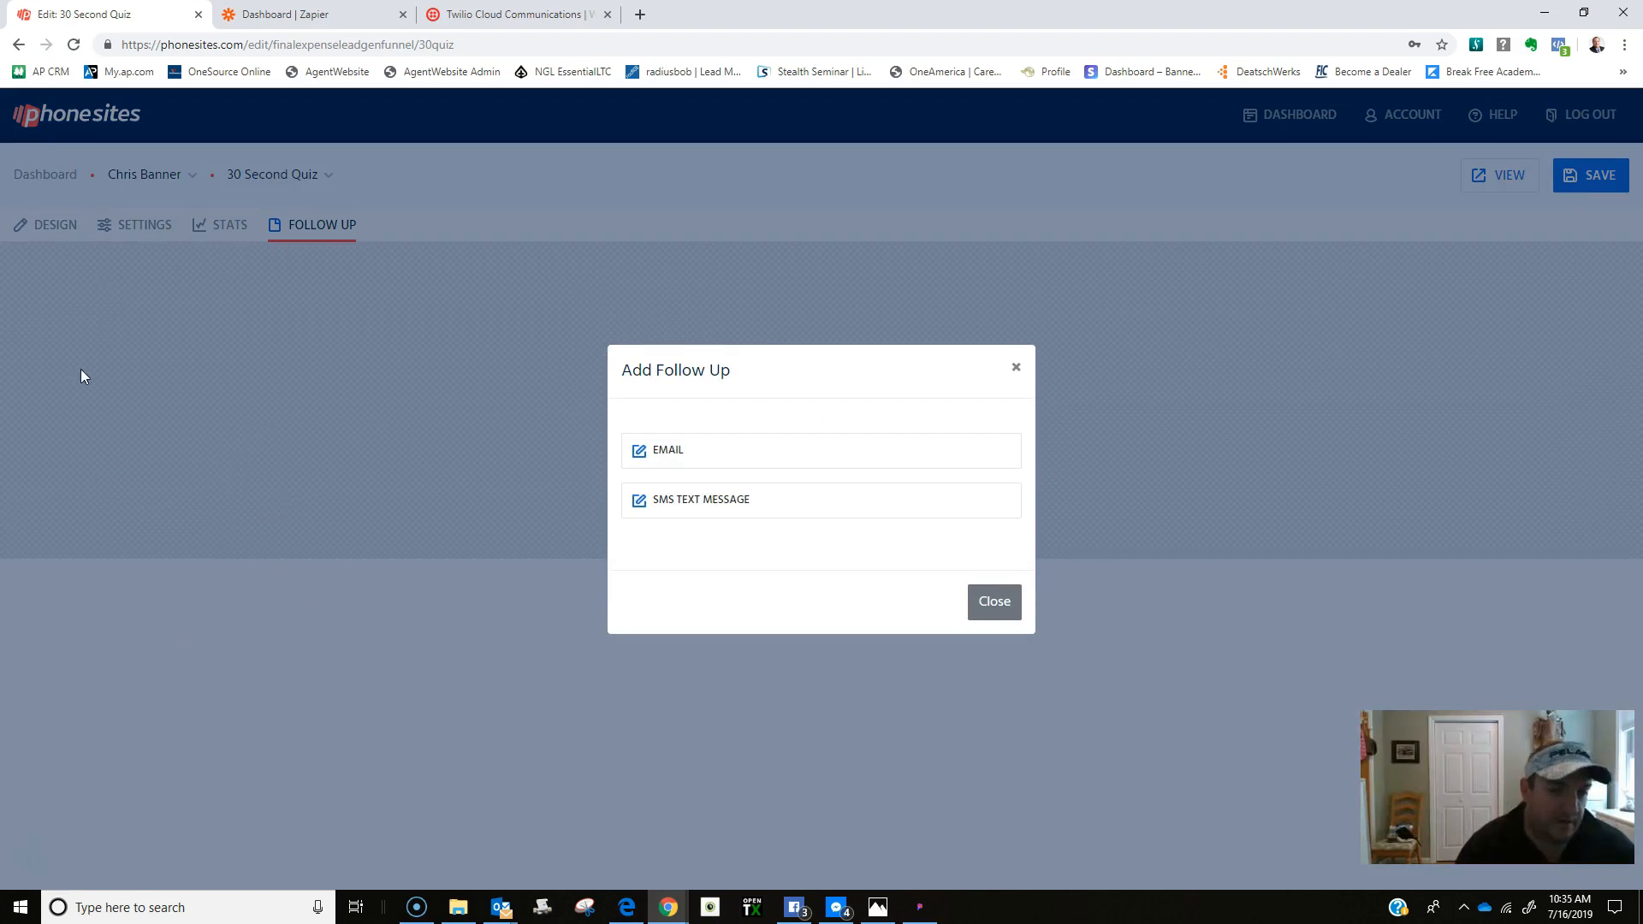
left_click(715, 503)
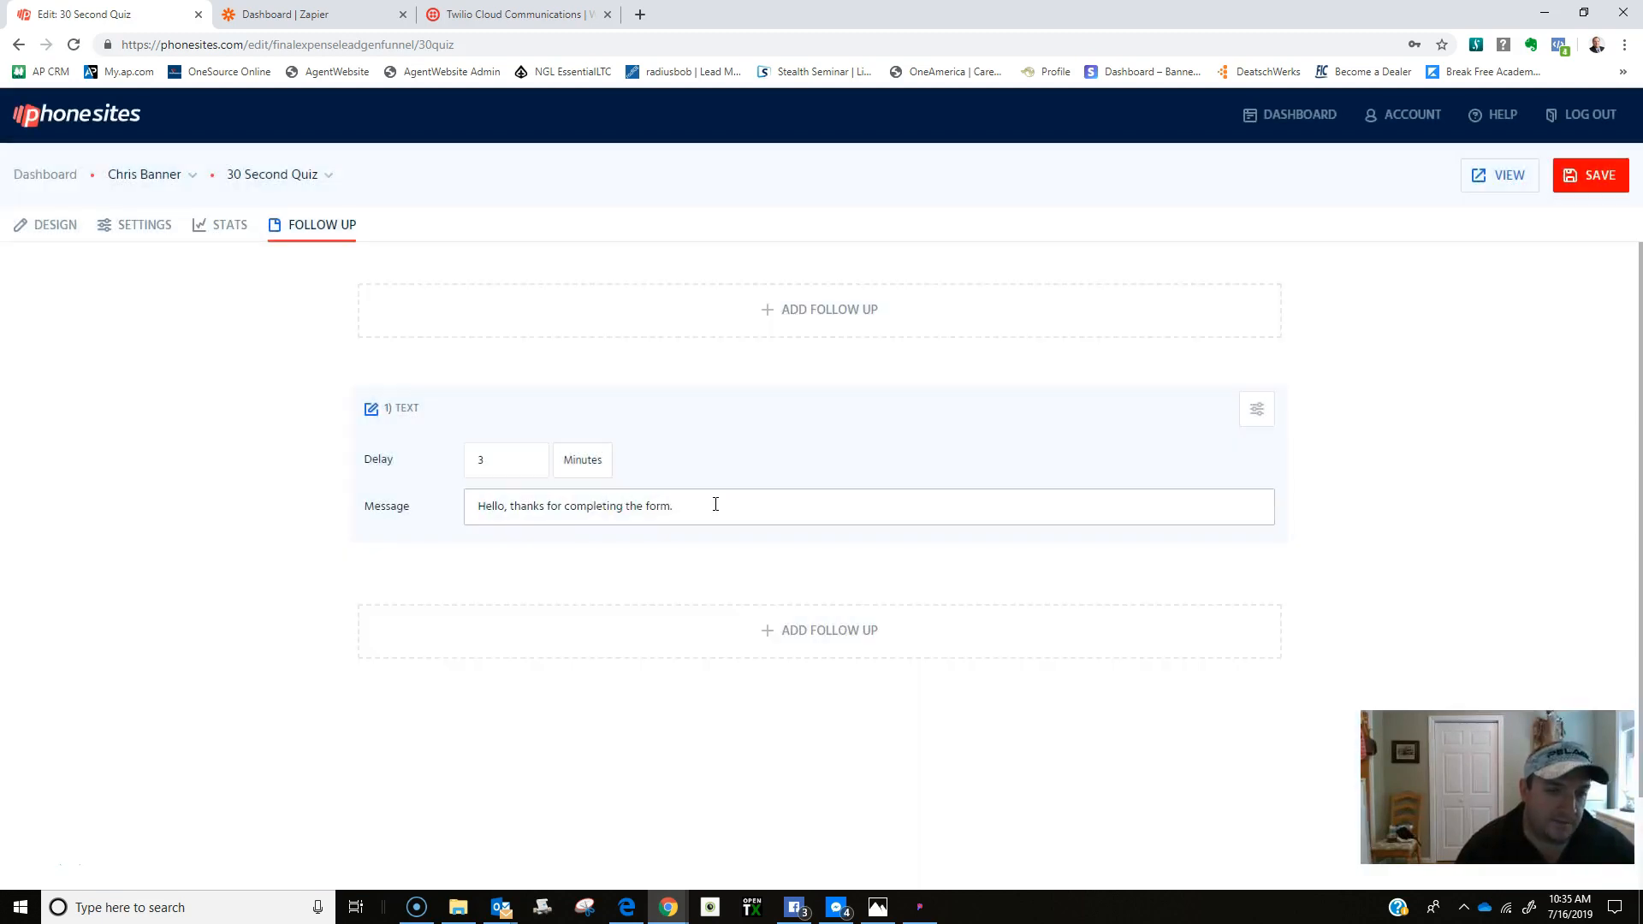
Set the SMS follow-up delay to 1 minute.
key("Return")
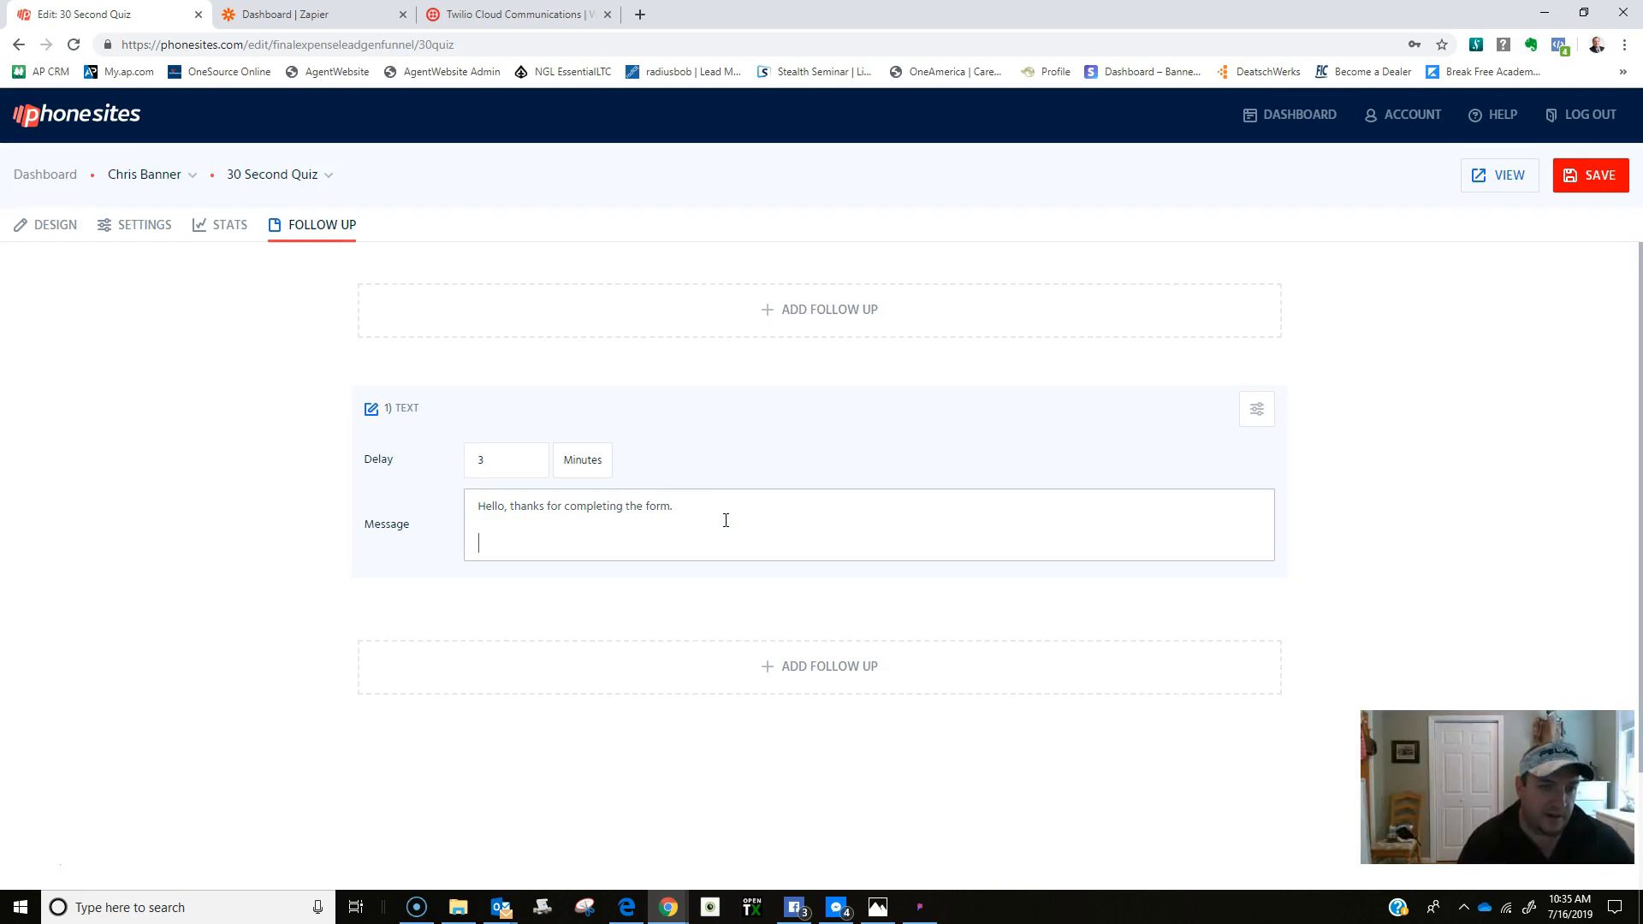
left_click(514, 462)
left_click(529, 456)
left_click(529, 466)
left_click(528, 466)
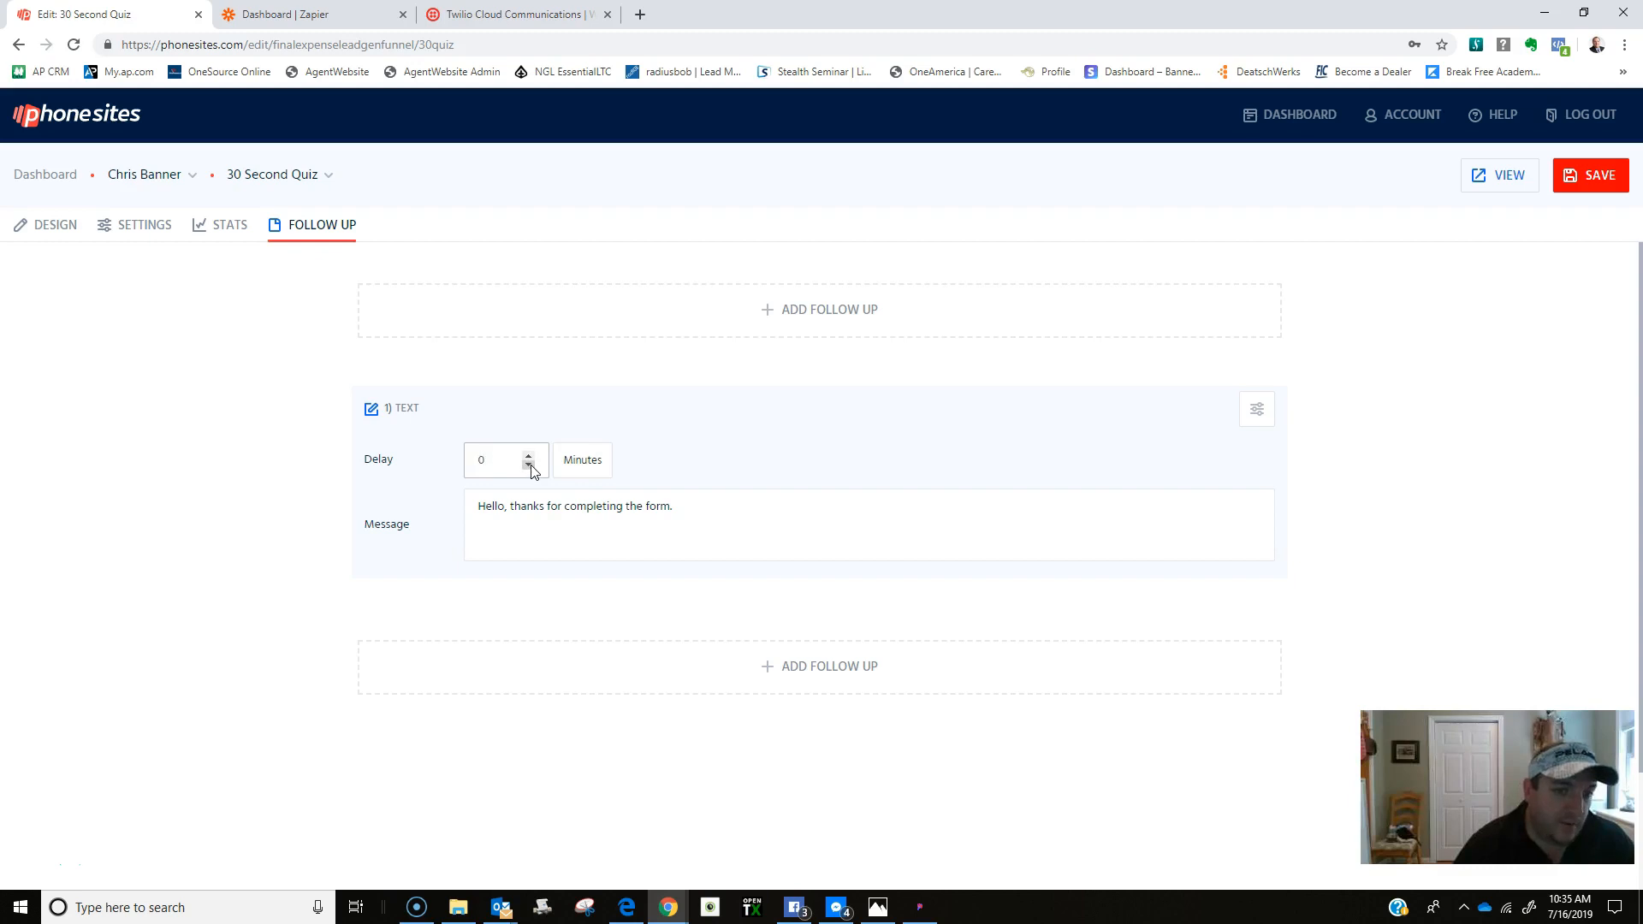
left_click(529, 456)
Add the line 'If you would like to make an appointment you can' pointing to the link below.
left_click(485, 533)
key("Return")
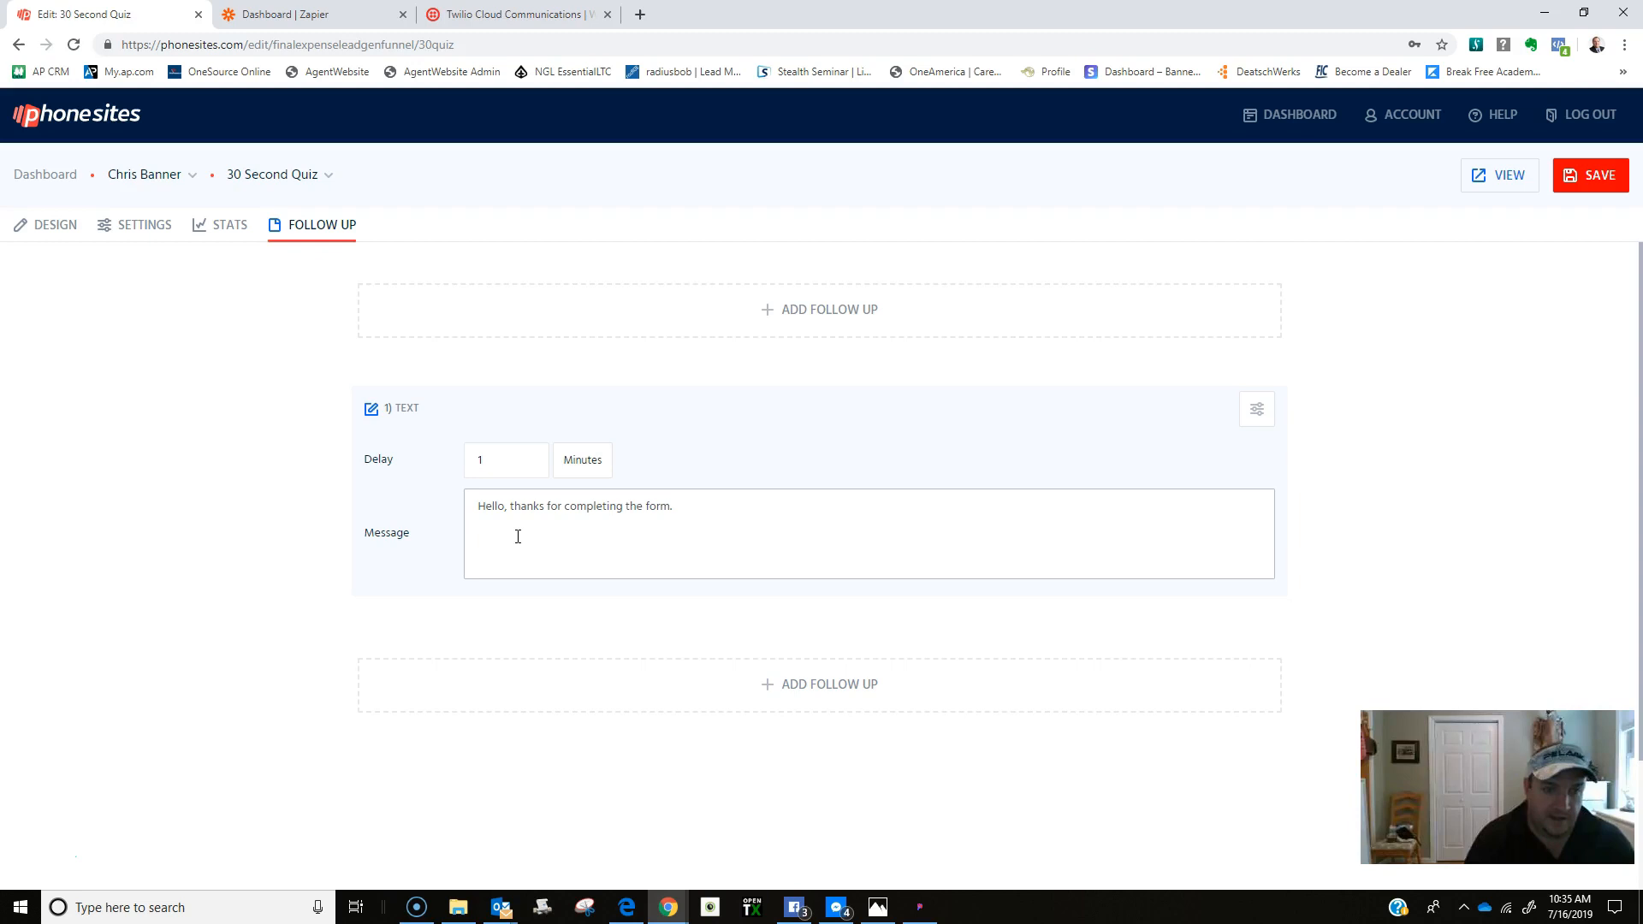
type("If you would")
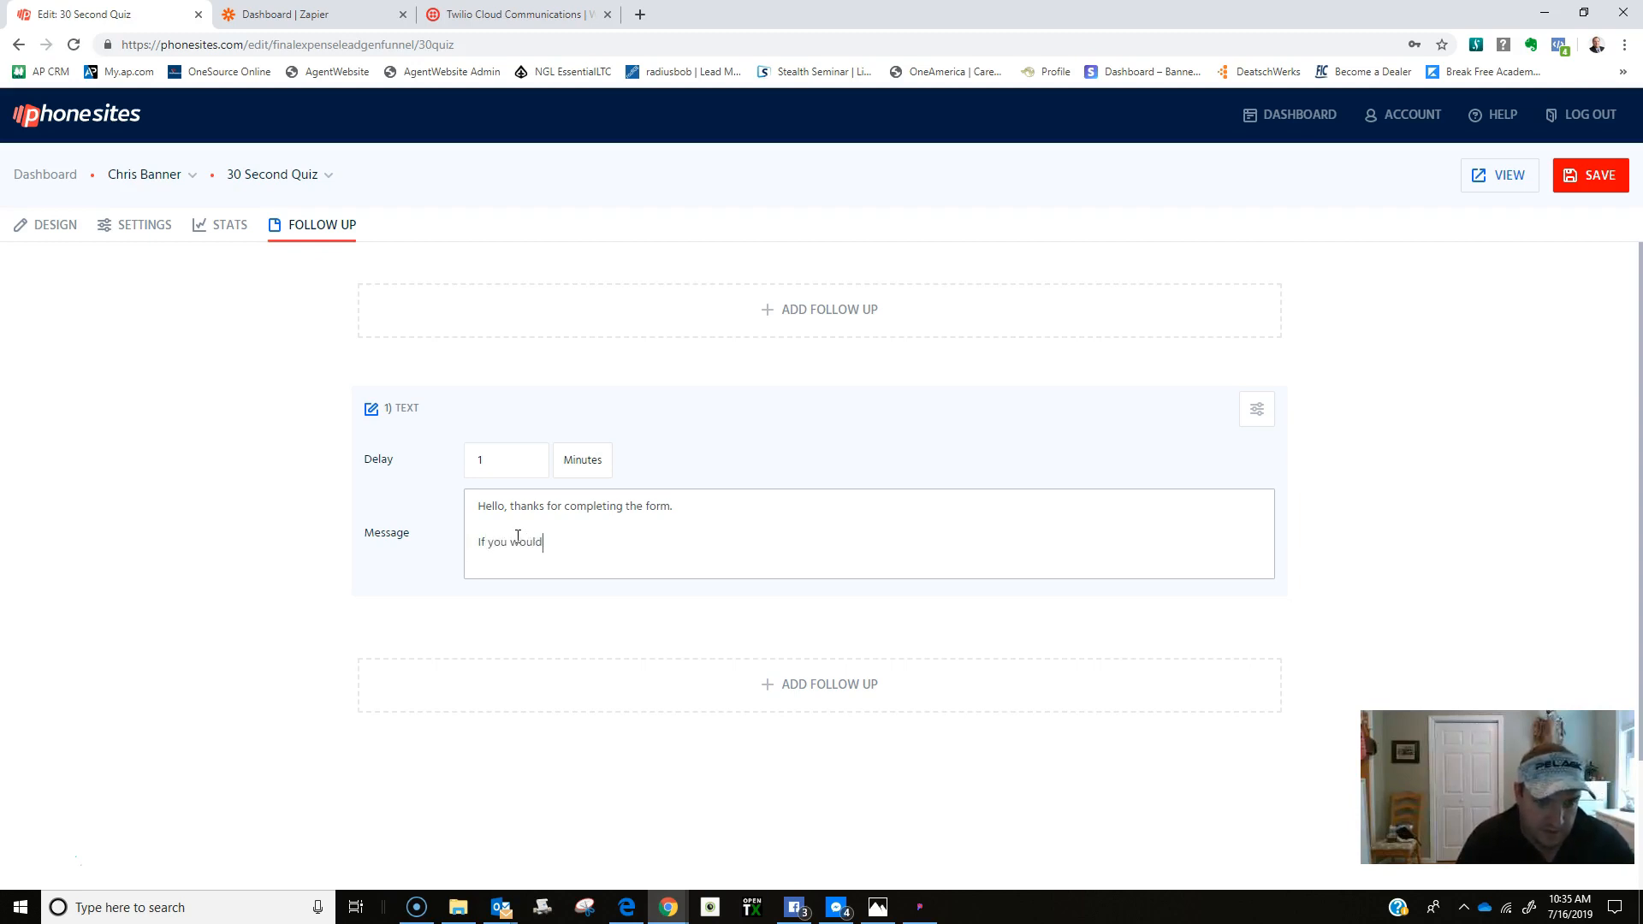
type(" like to make an appointment")
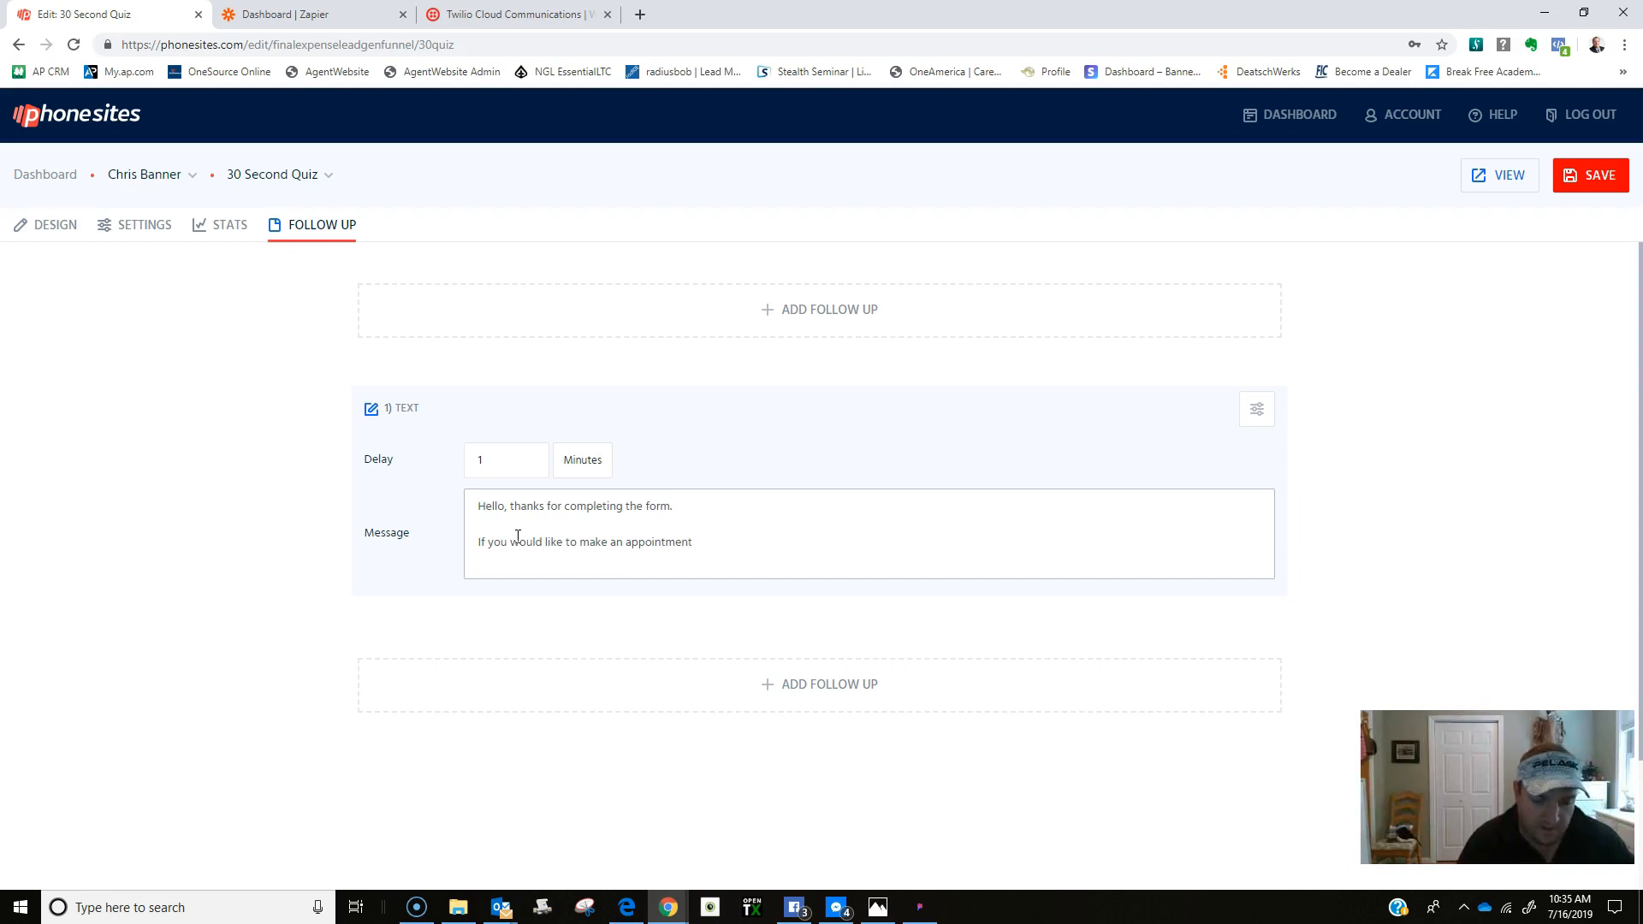
type(" you can click on my scheduling link")
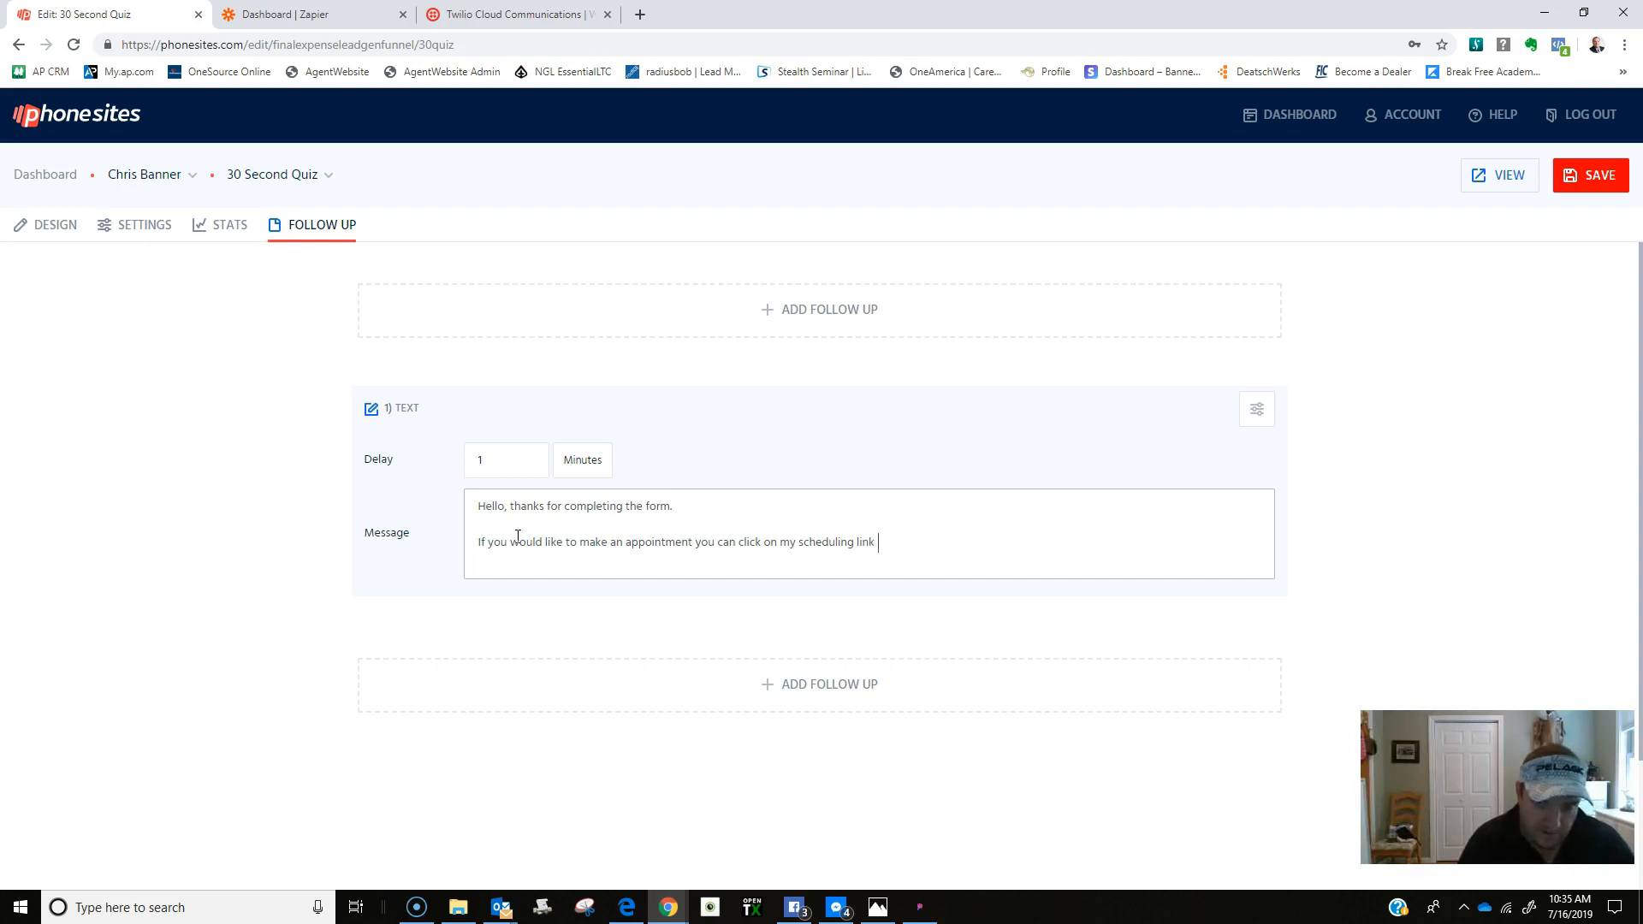
type("low:")
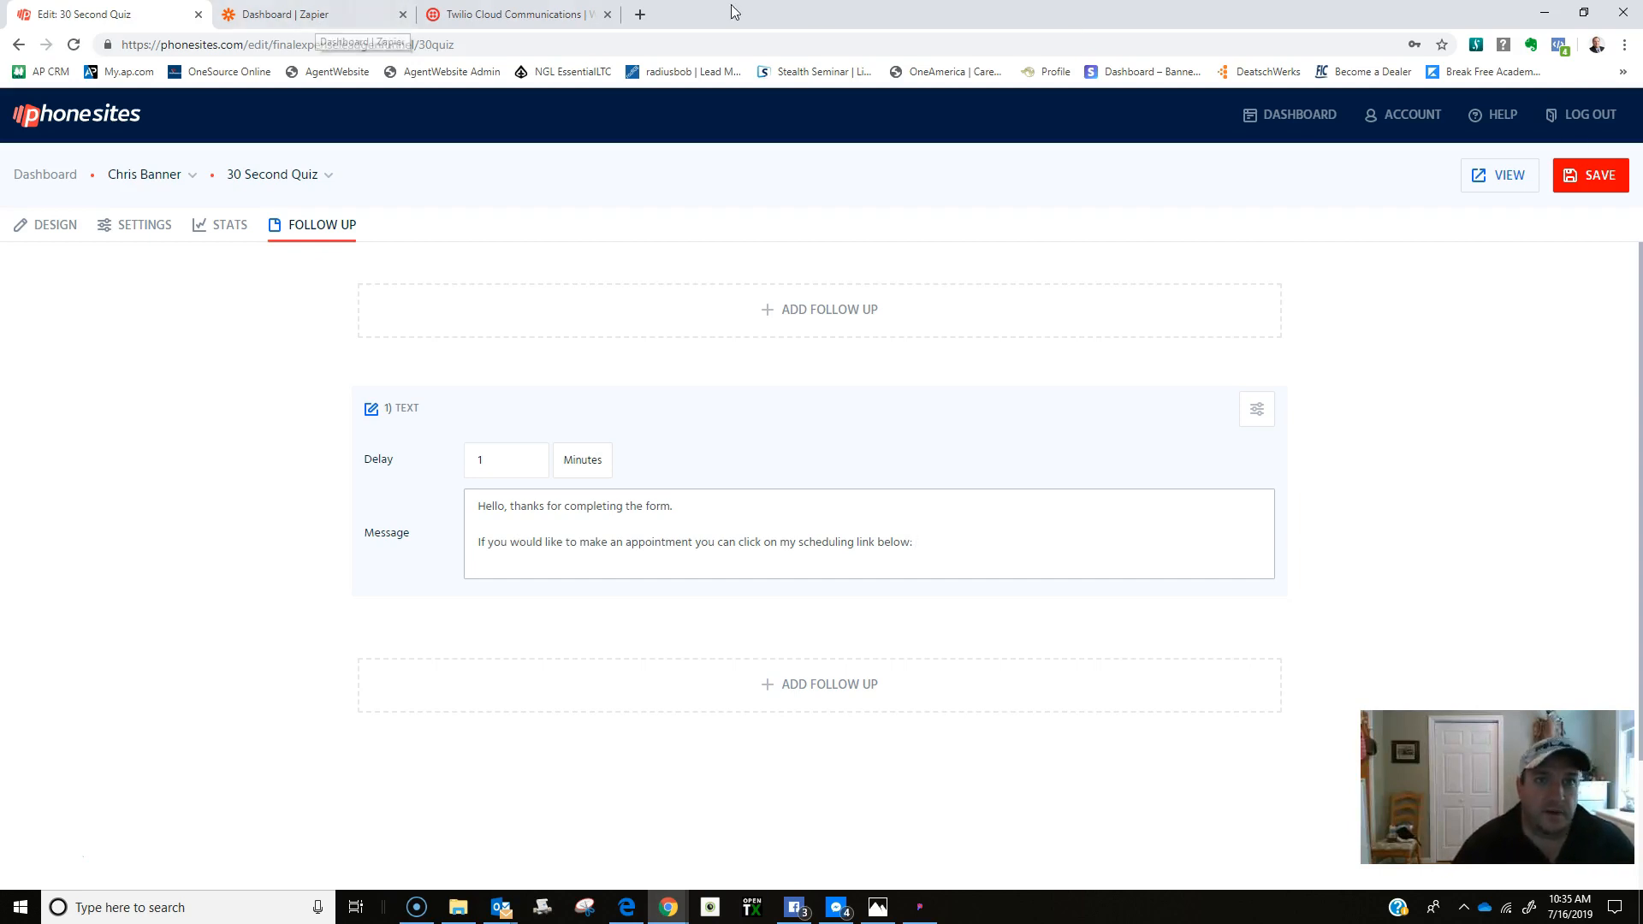
left_click(643, 16)
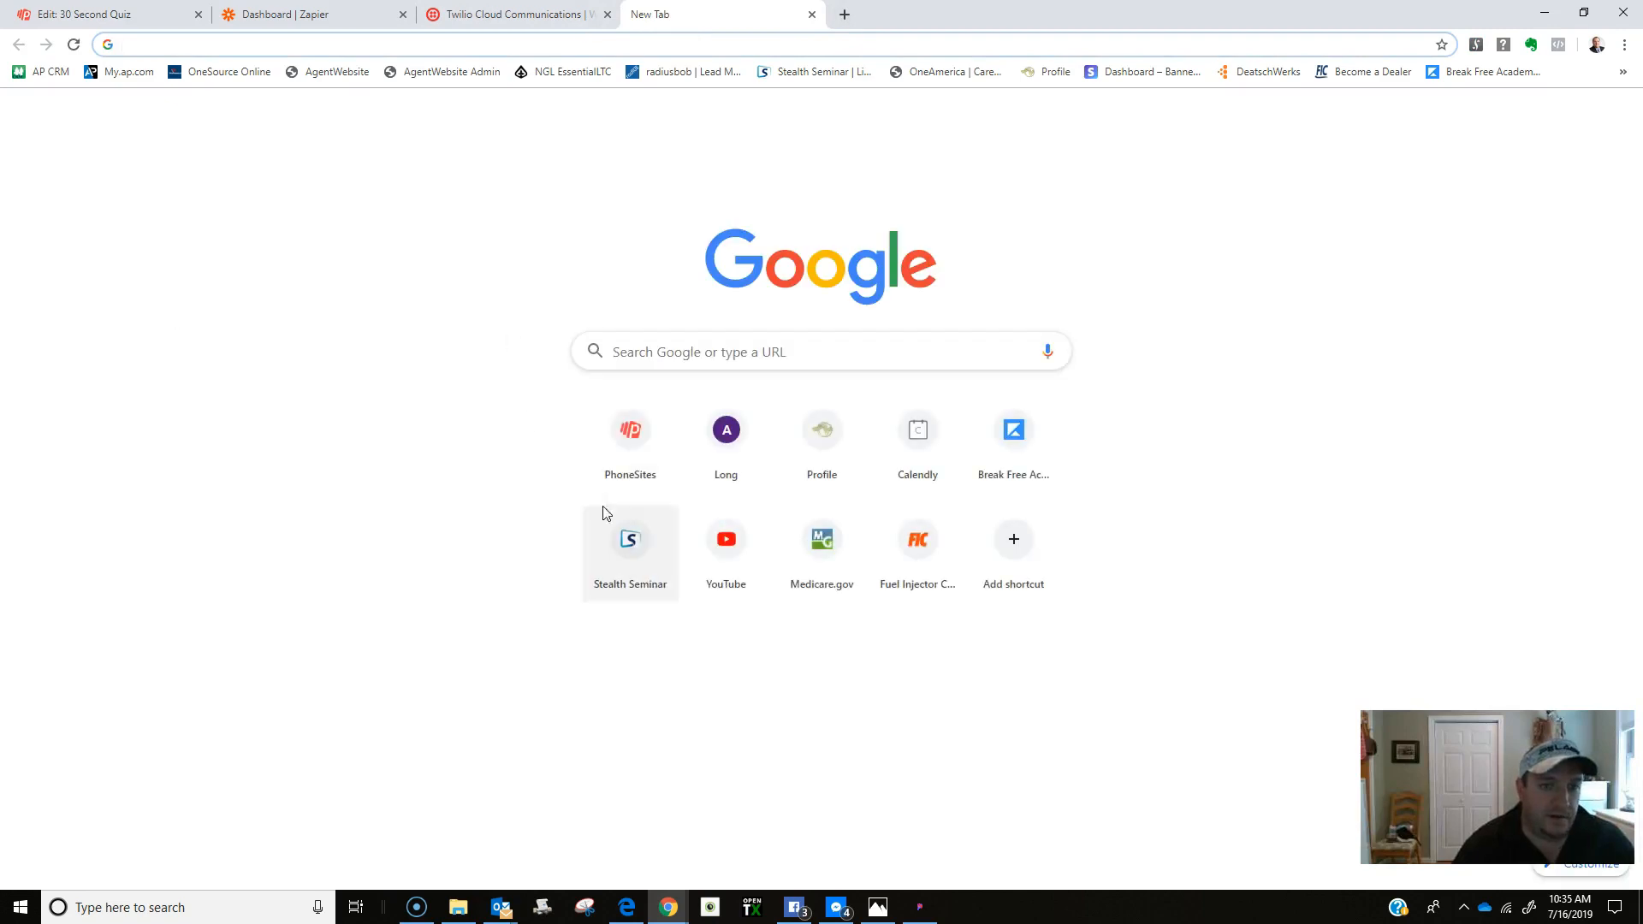
Open the live thank-you page of the My Medicare Help FL website.
left_click(638, 443)
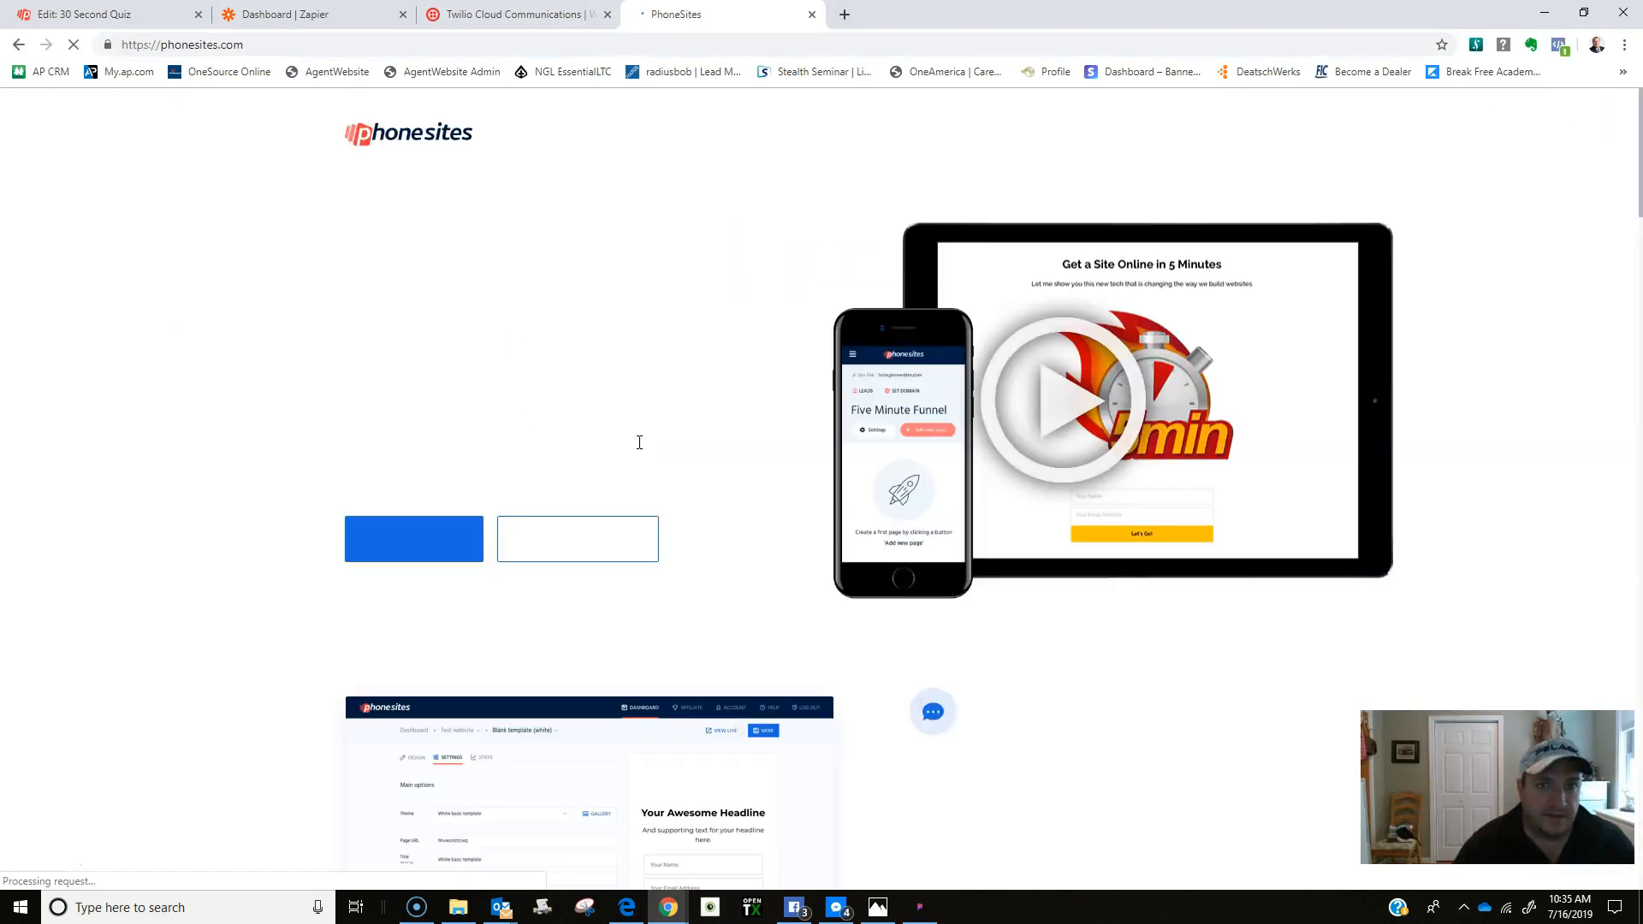
left_click(994, 133)
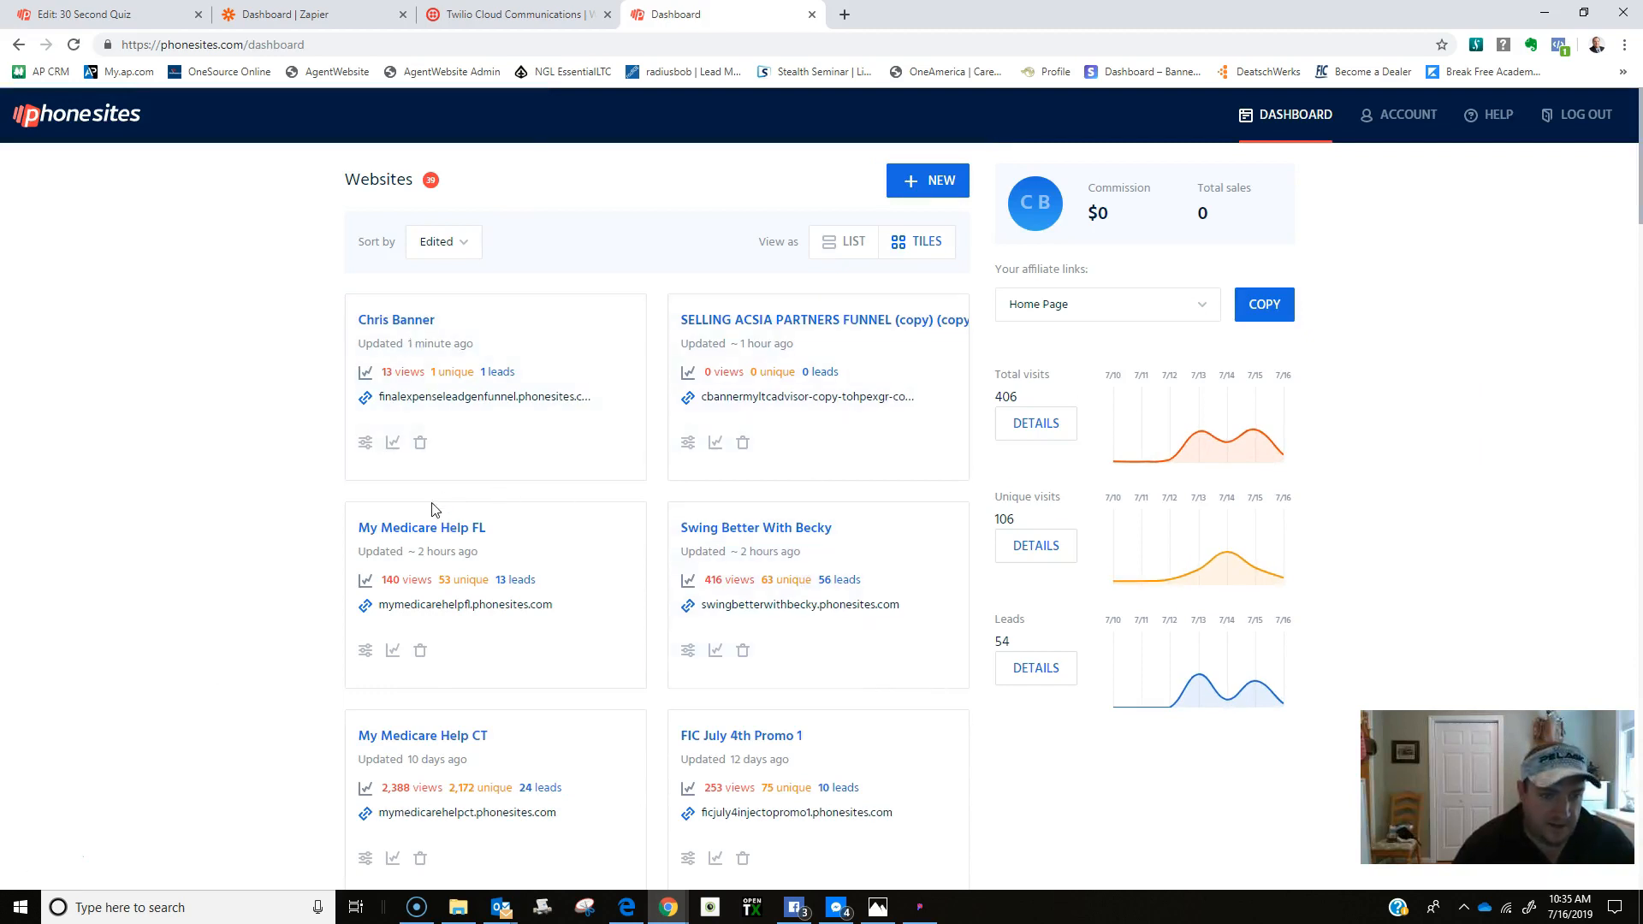
scroll(413, 514, "down", 1)
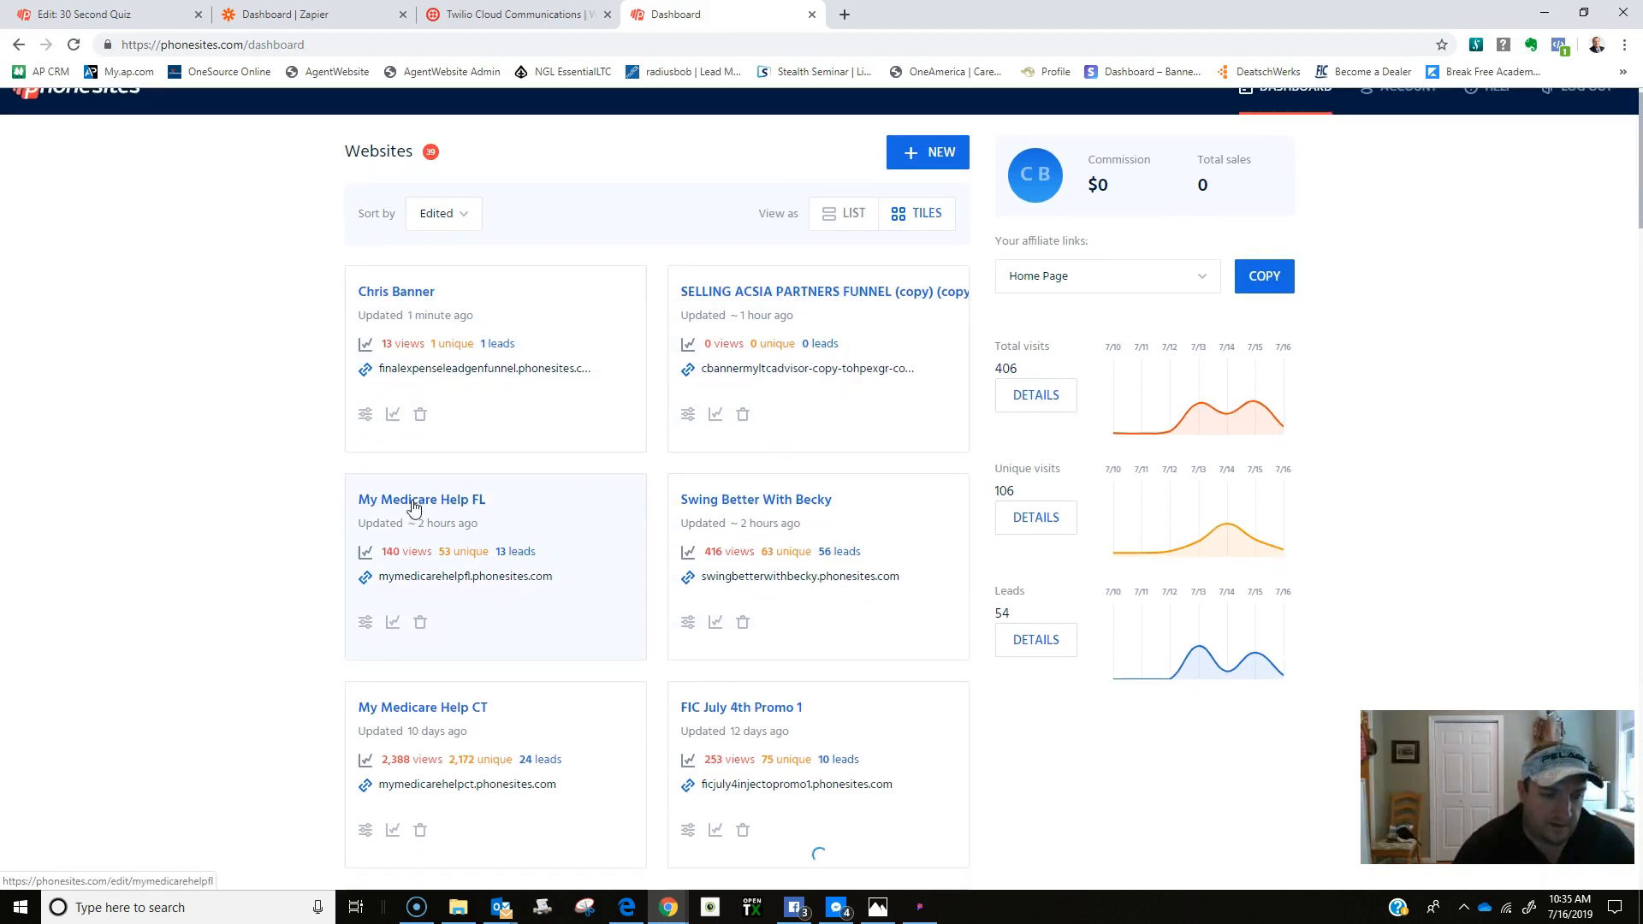
left_click(413, 503)
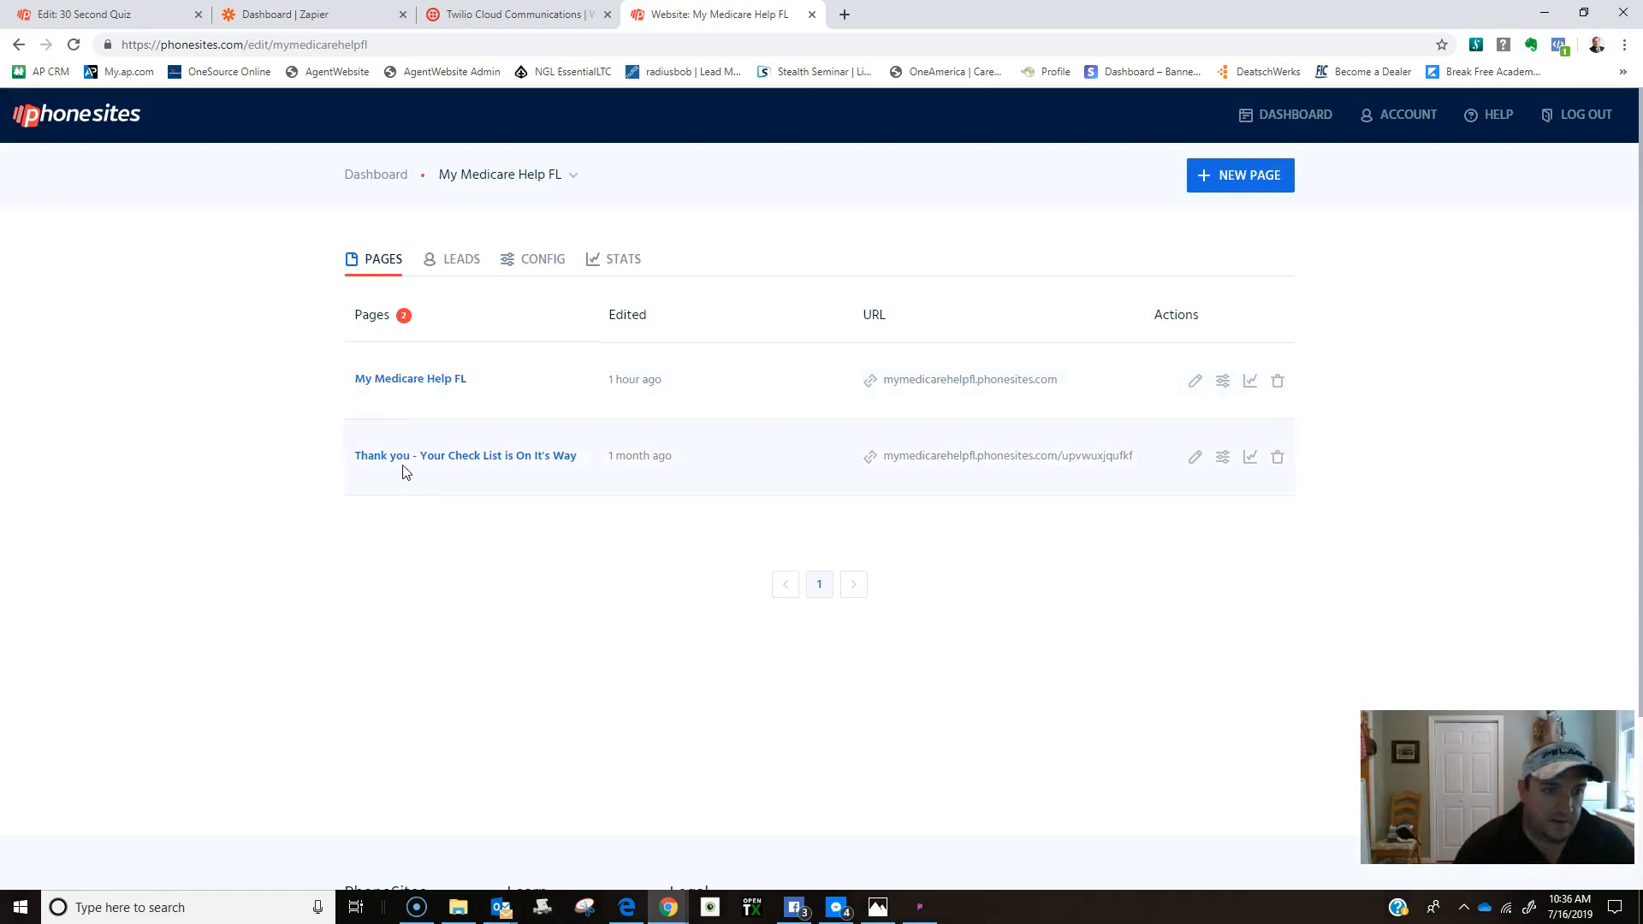
left_click(407, 458)
left_click(1485, 177)
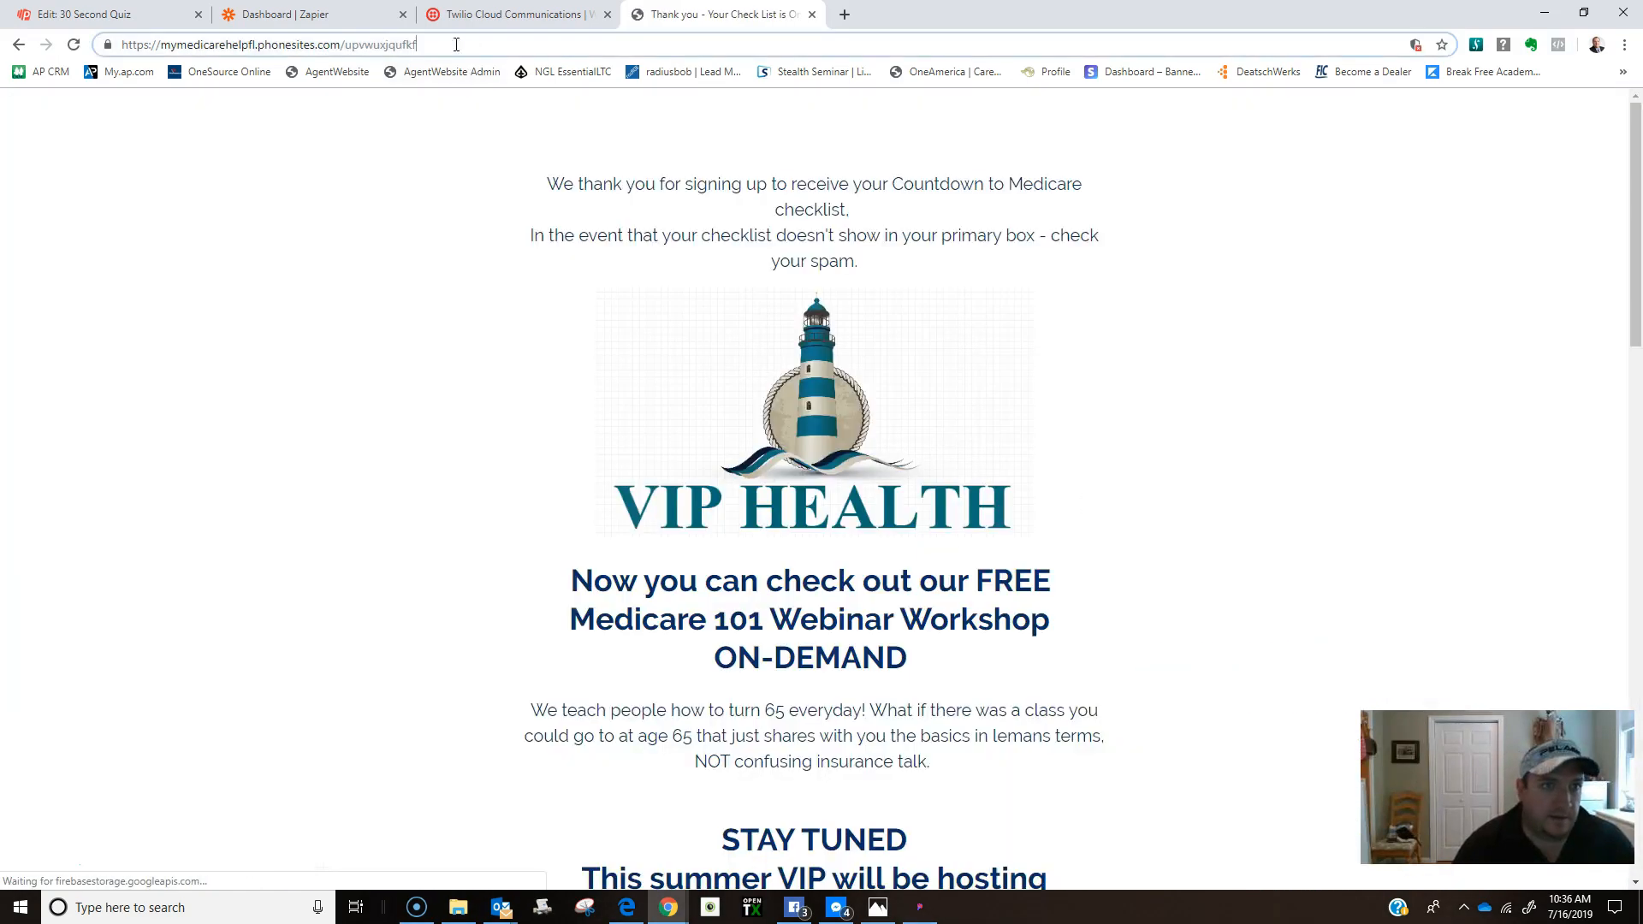
Copy the thank-you page's web address and return to the 30 Second Quiz editor.
left_click(456, 45)
right_click(172, 45)
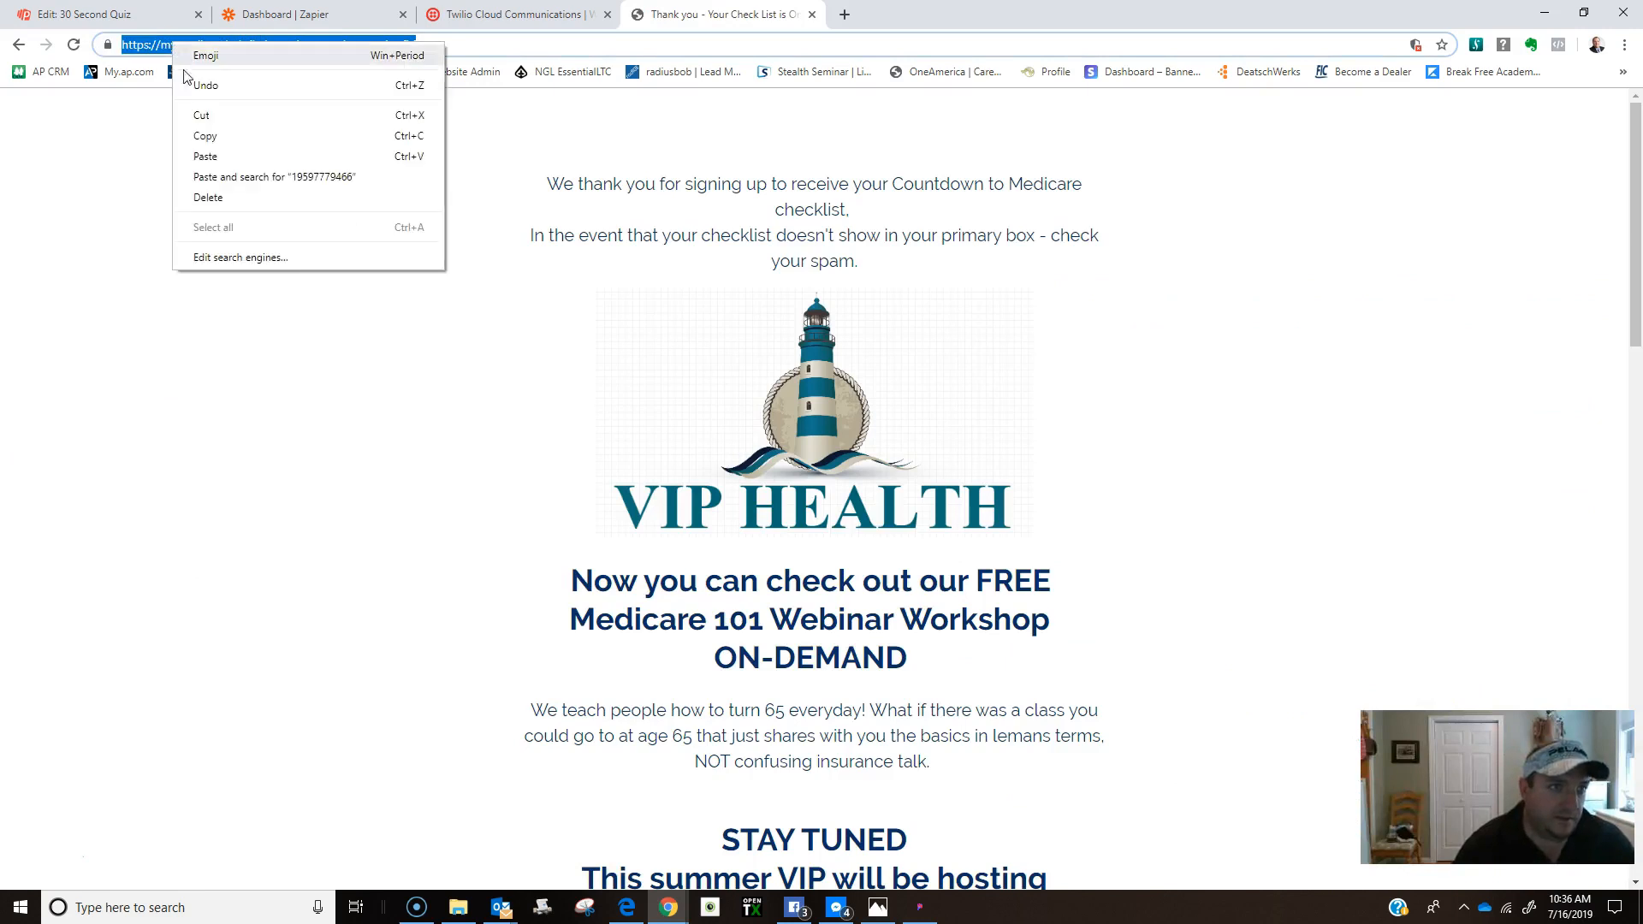
left_click(207, 136)
key("ctrl+1")
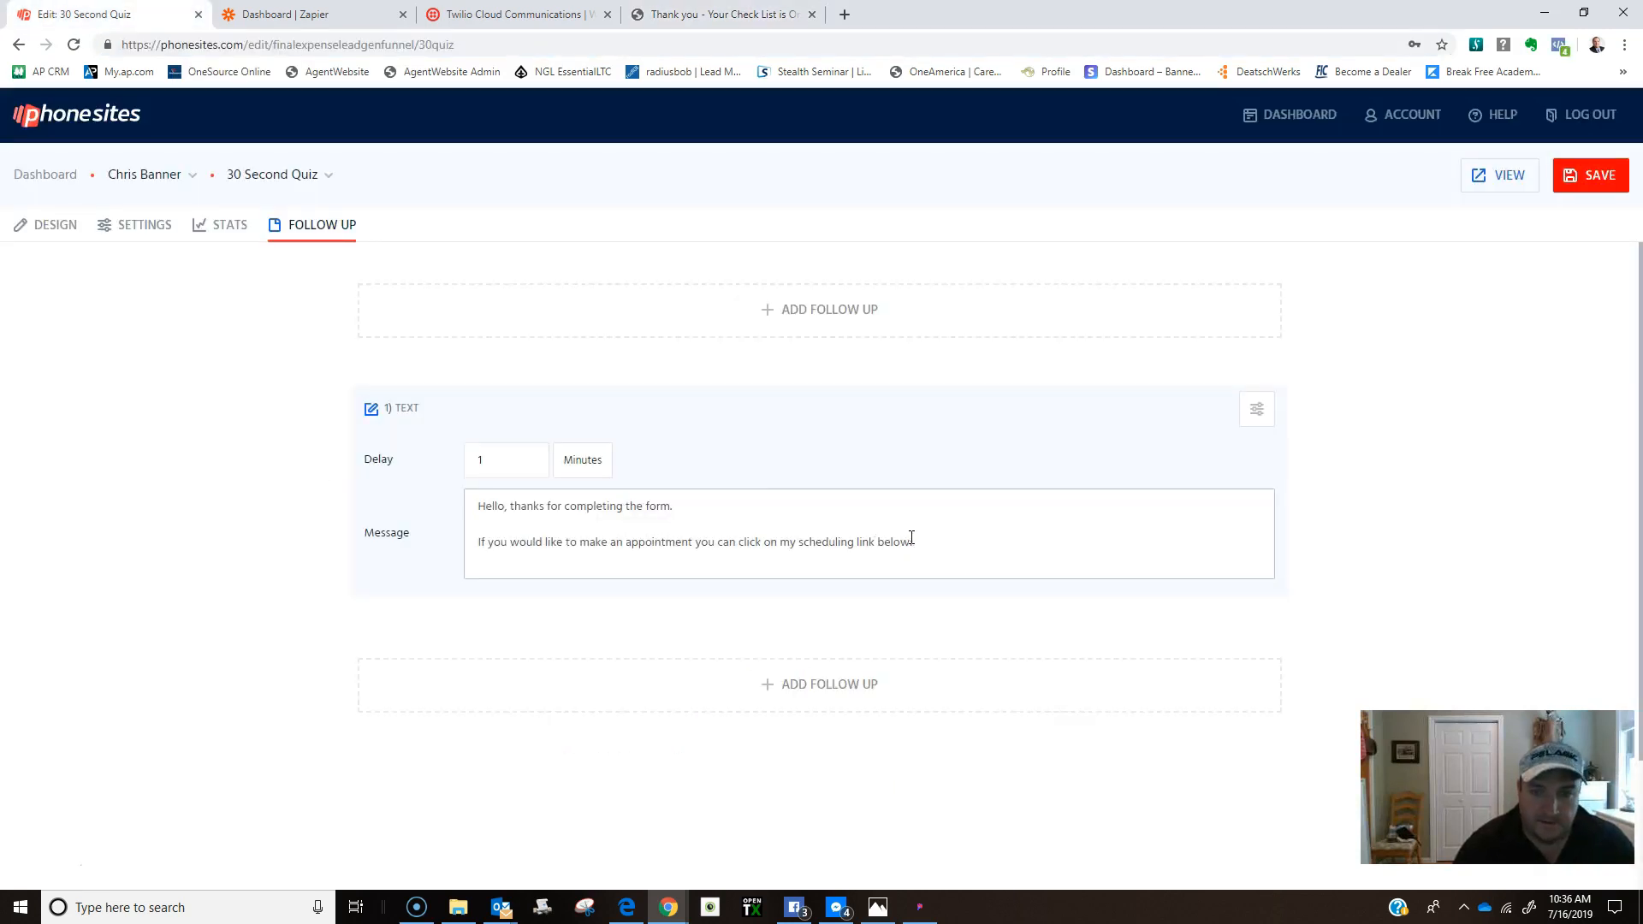
Paste the scheduling link into the message, add a 'Thanks, Agent' sign-off, and save.
right_click(917, 541)
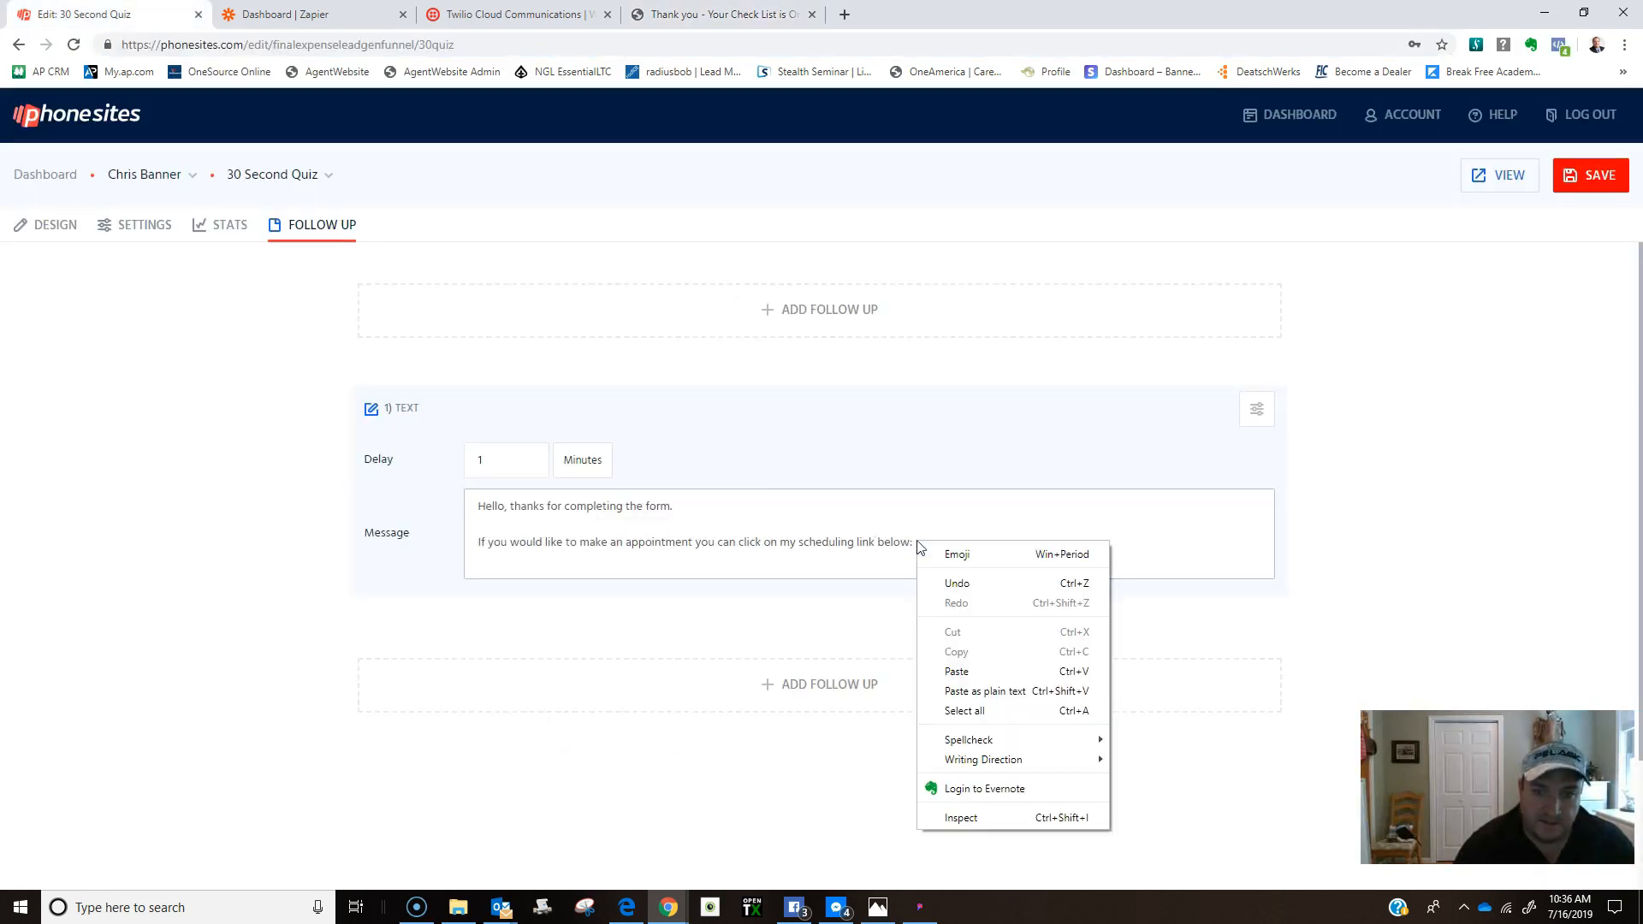
left_click(954, 672)
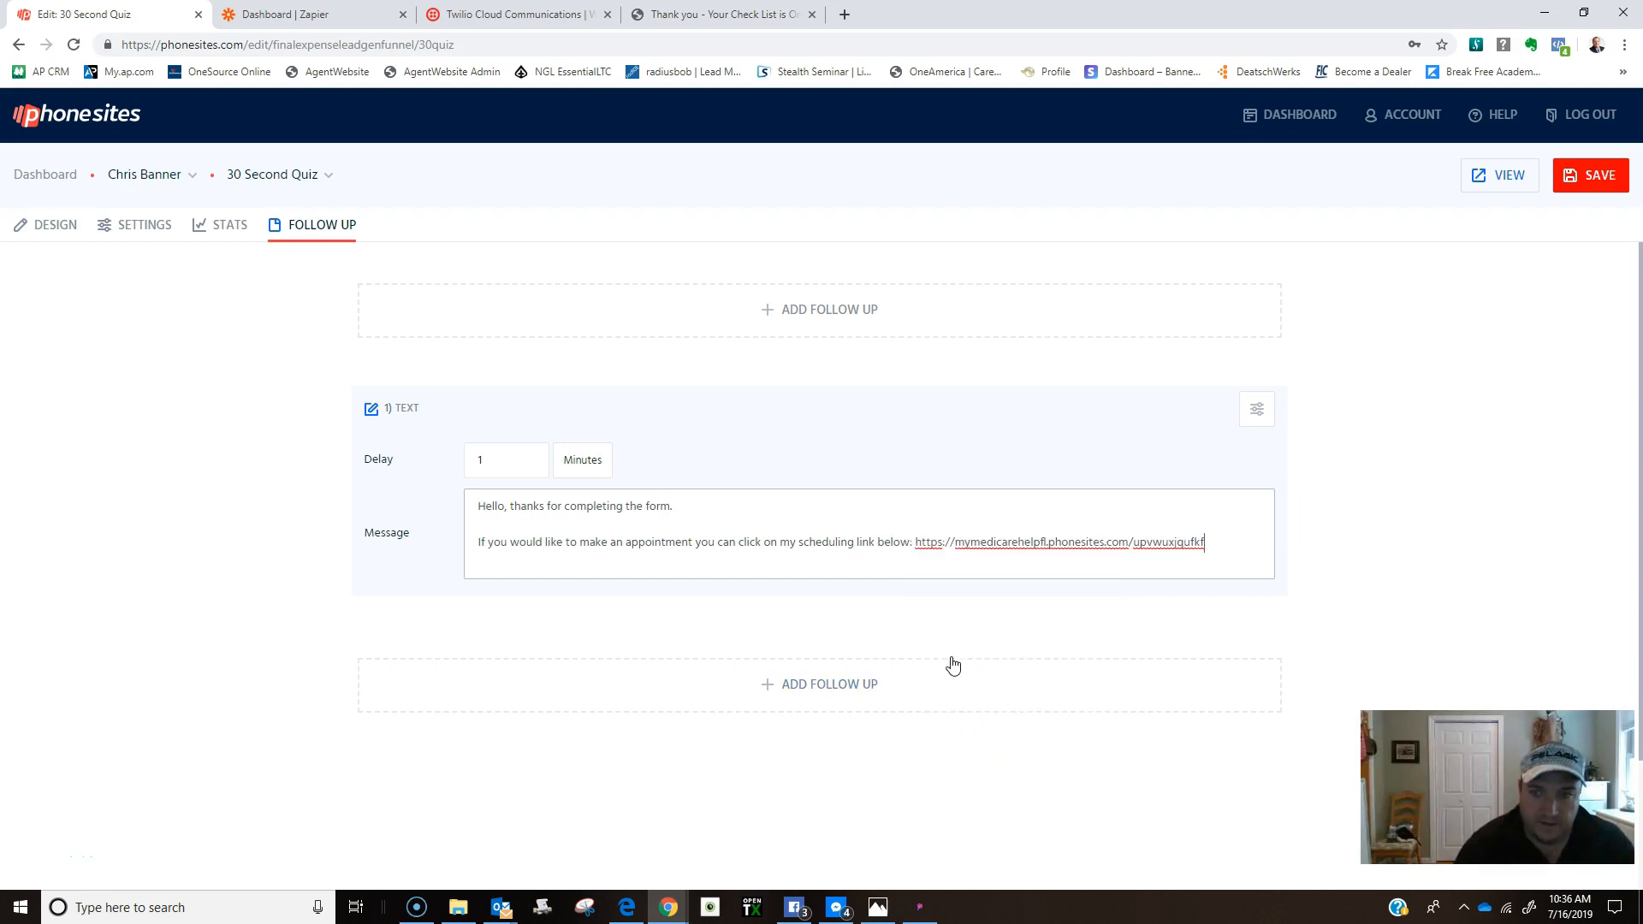
key("Return")
key("Return")
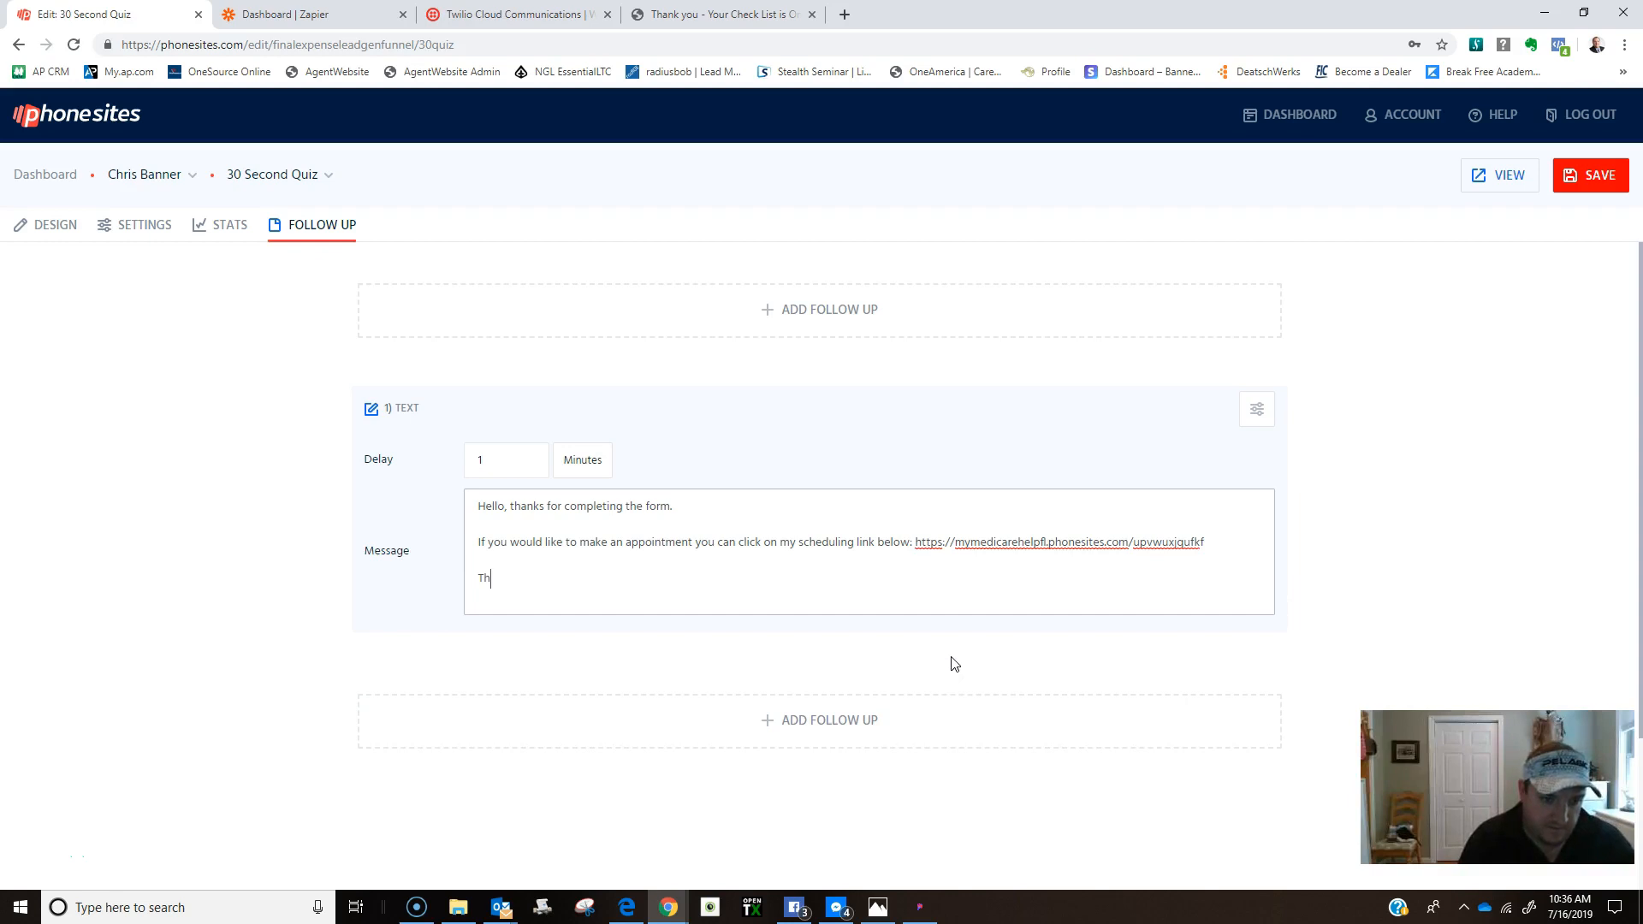
type("Thanks,")
key("Return")
key("Return")
type("Agent ...")
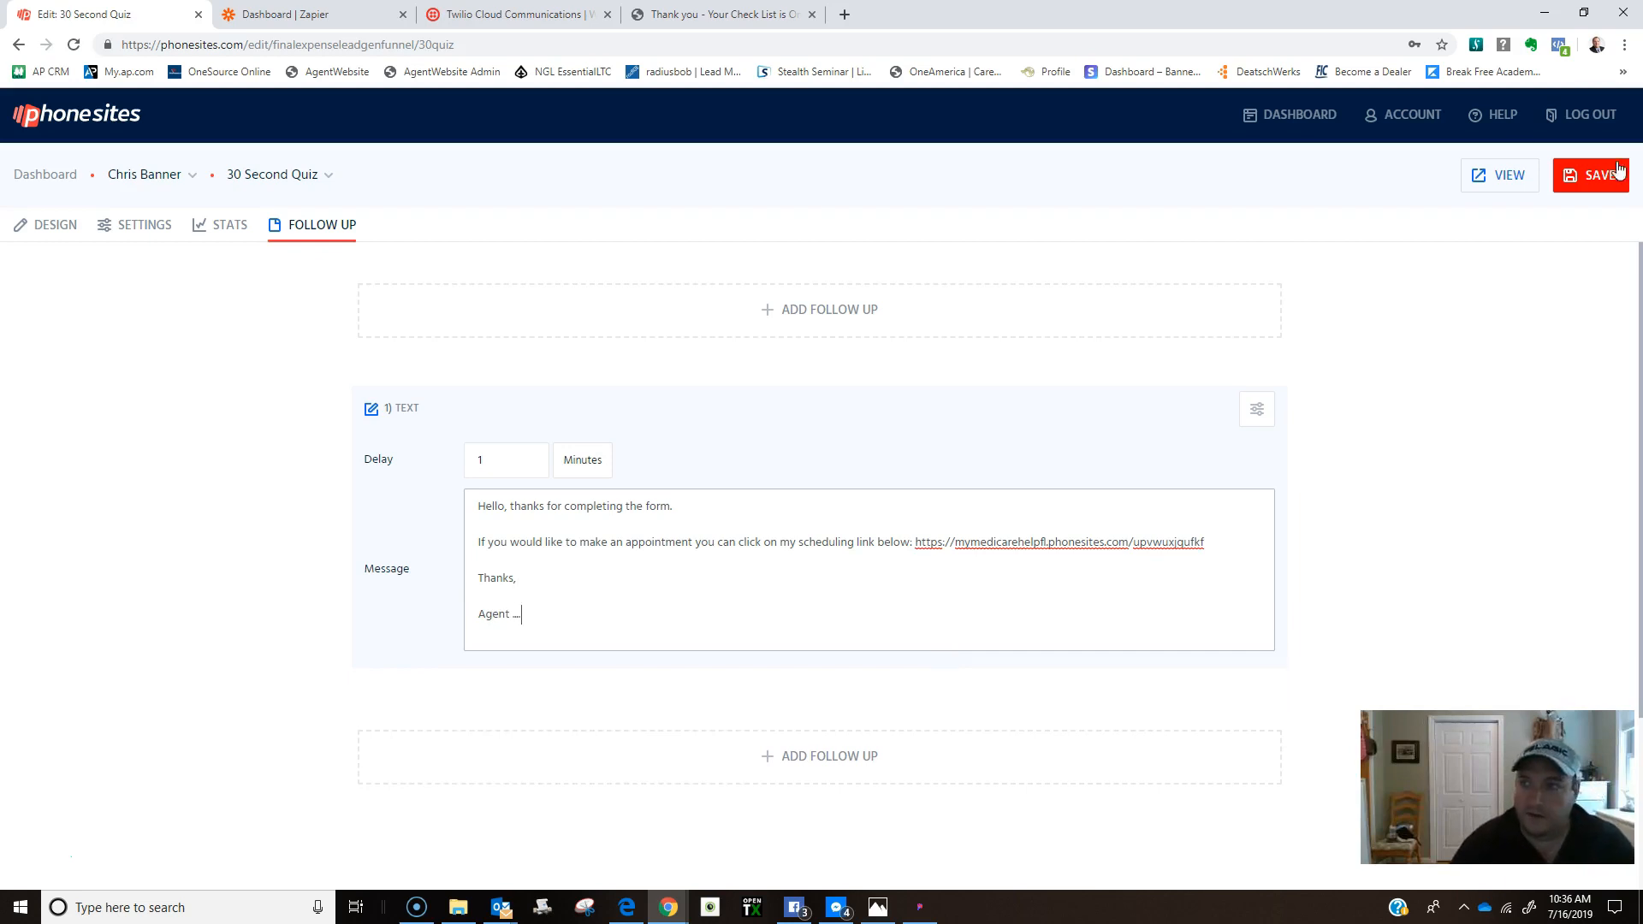
left_click(1595, 175)
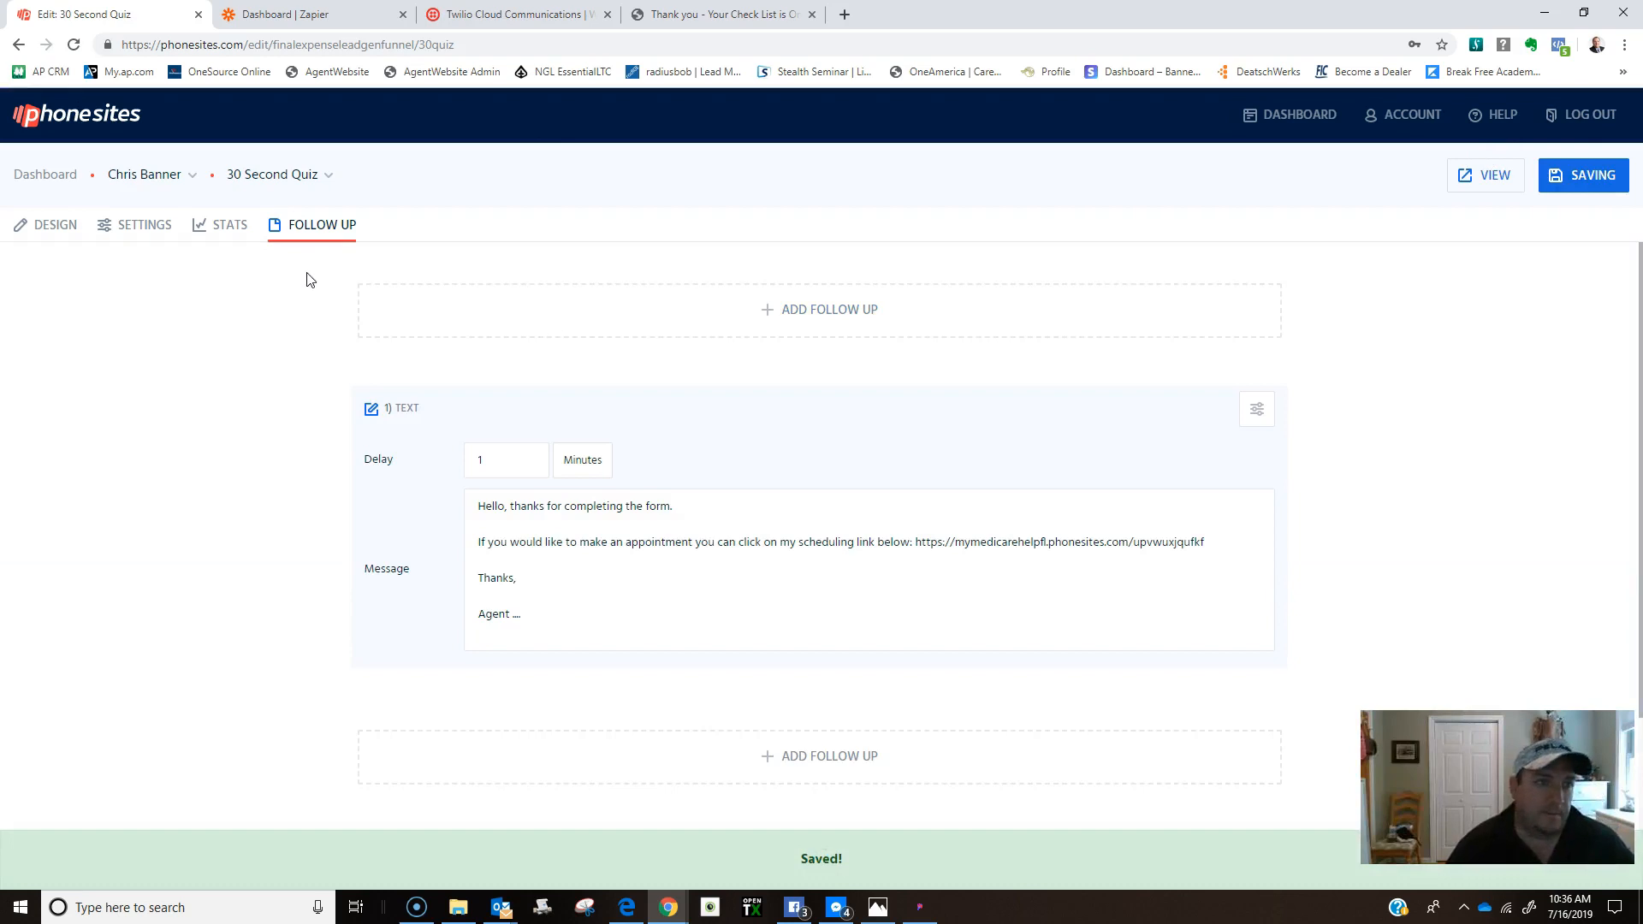
left_click(48, 180)
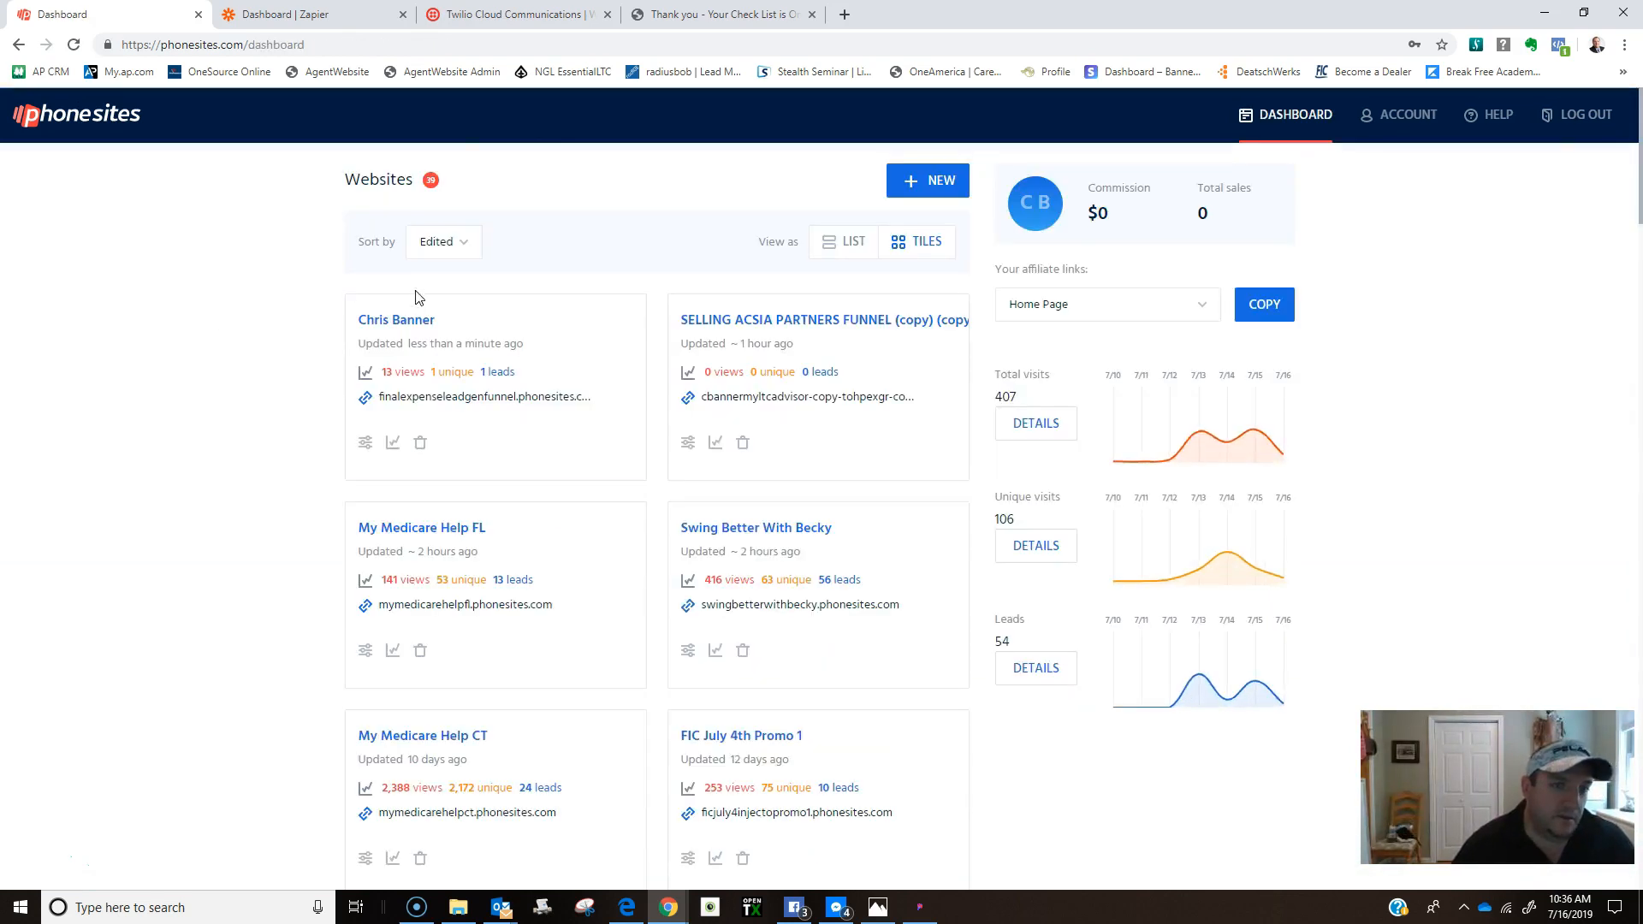
Open the 30 Second Quiz page's settings.
left_click(417, 324)
left_click(385, 379)
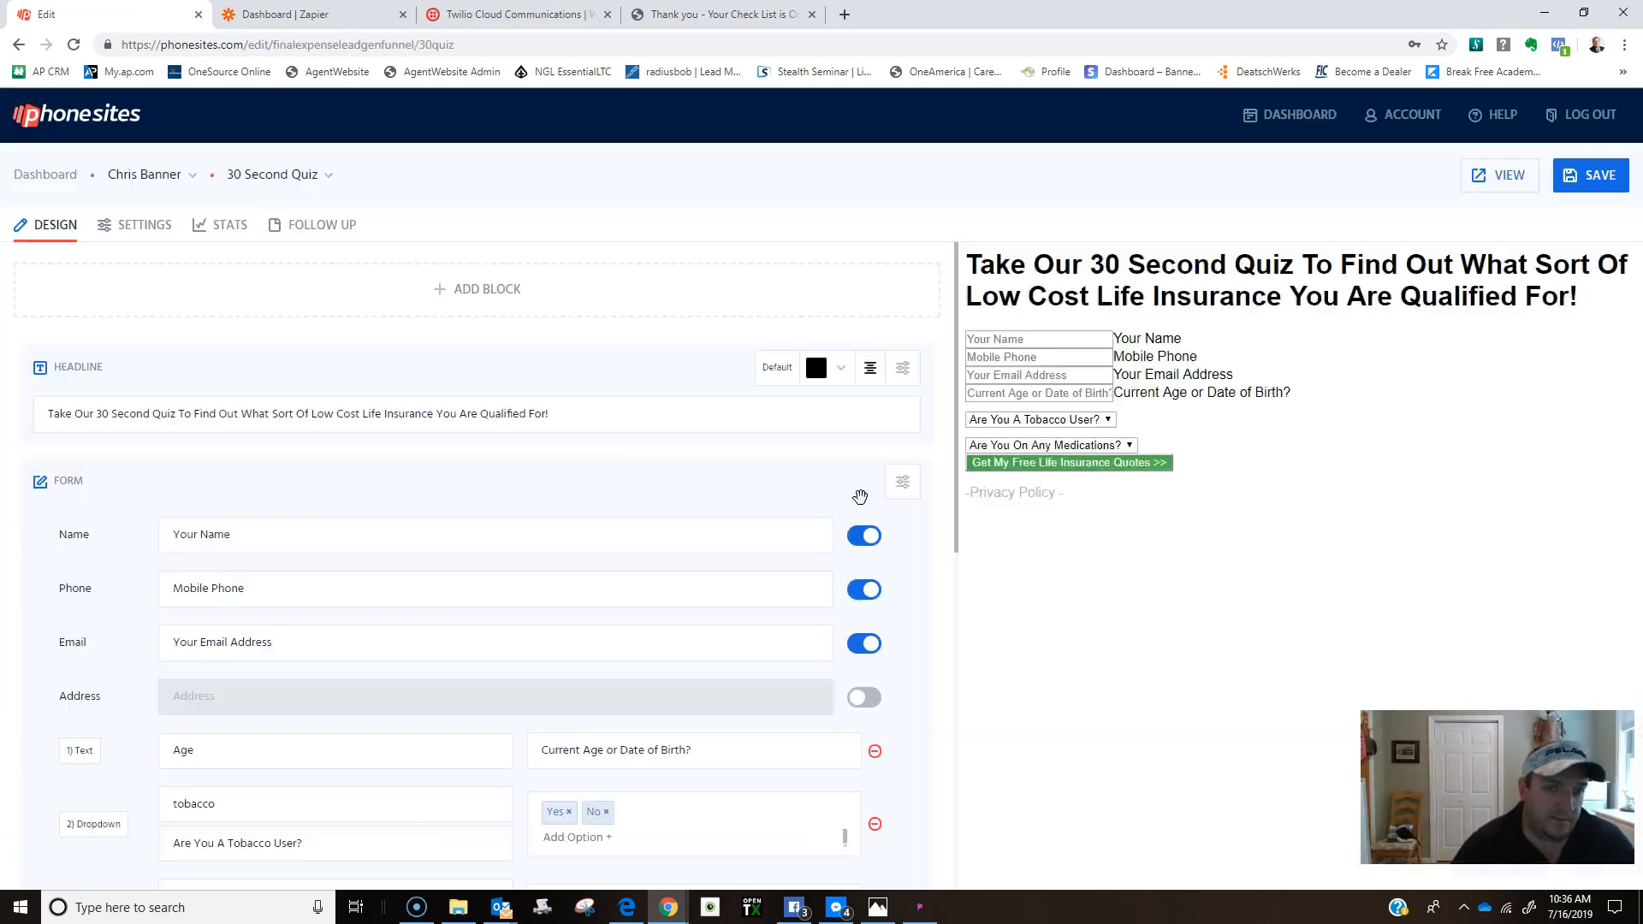
scroll(170, 518, "down", 3)
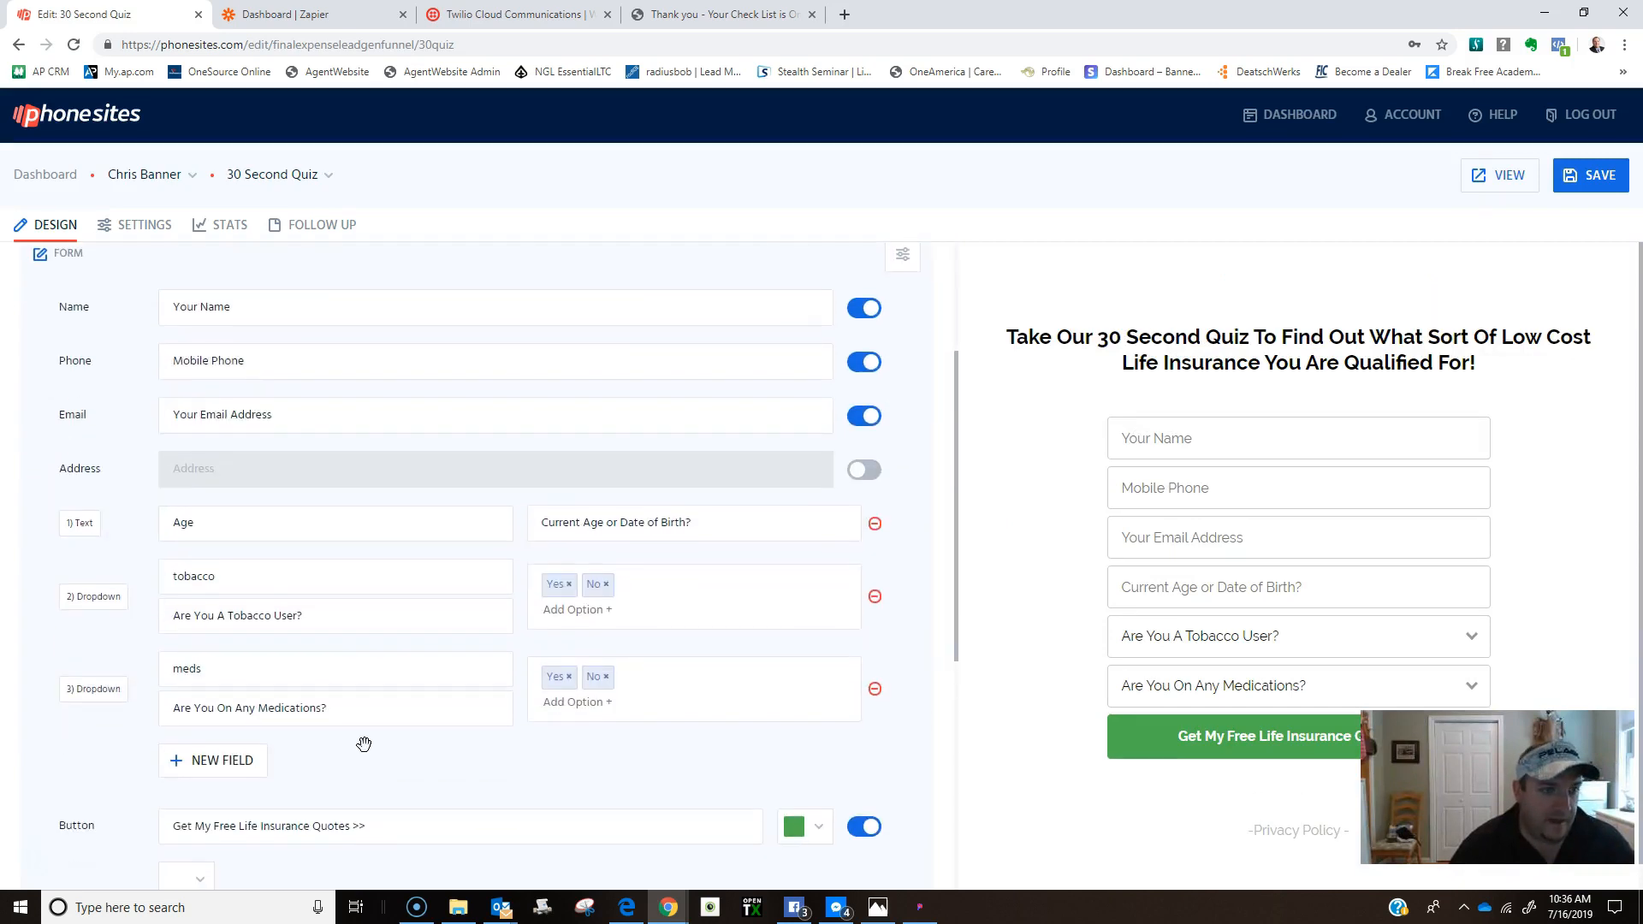
left_click(138, 227)
scroll(293, 624, "down", 3)
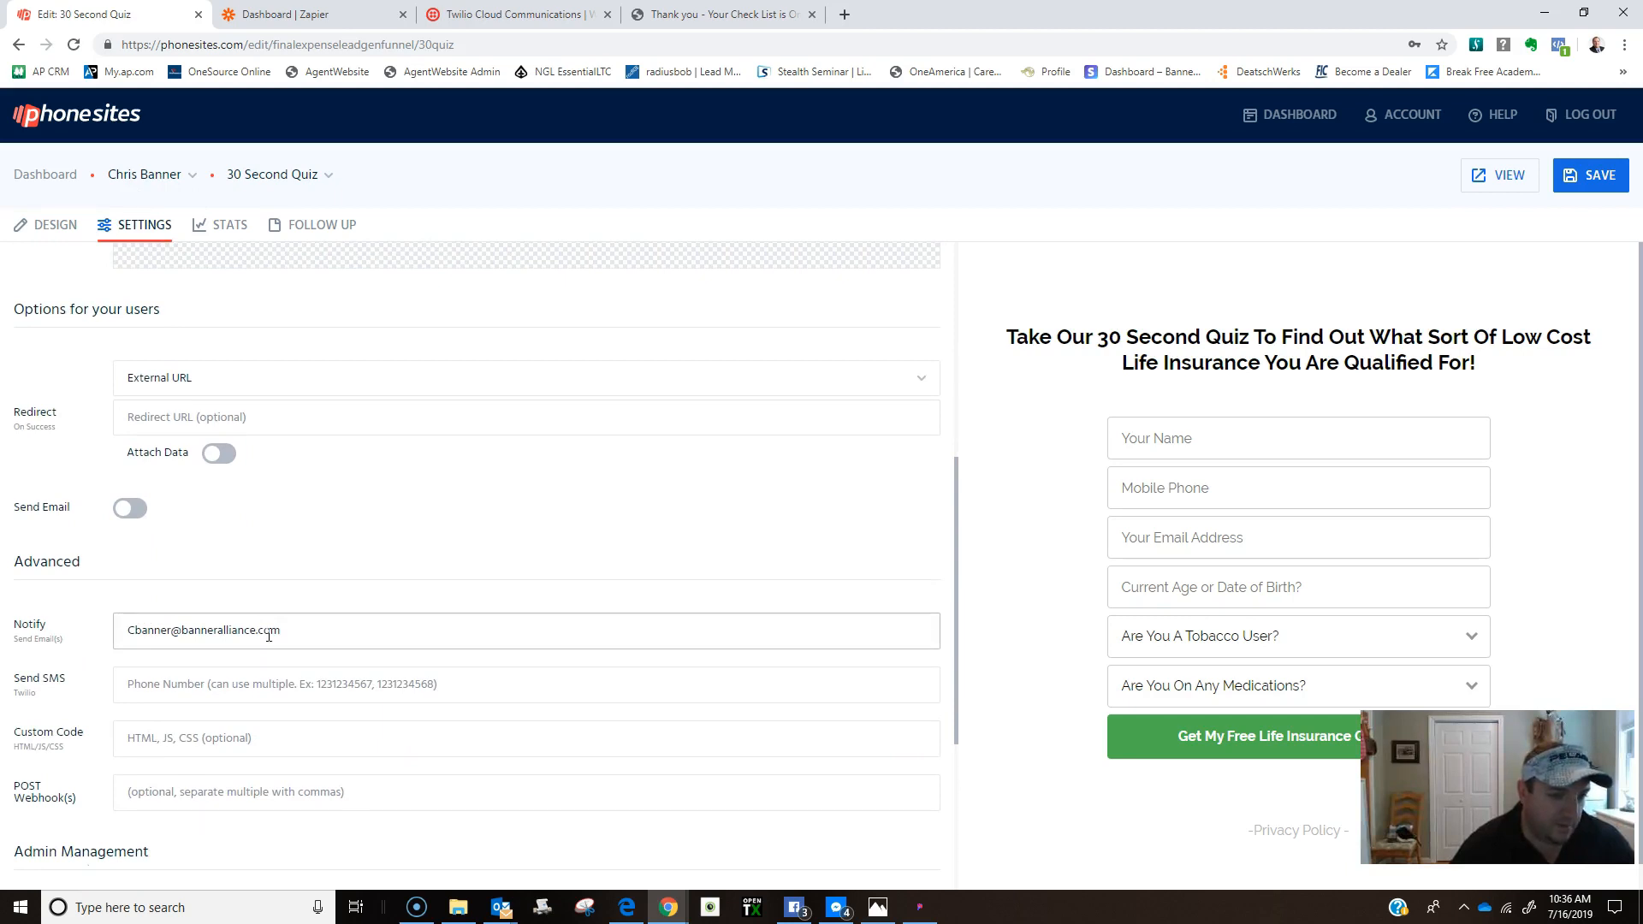
Paste the Twilio console phone number into Send SMS and save the settings.
left_click(332, 12)
left_click(513, 15)
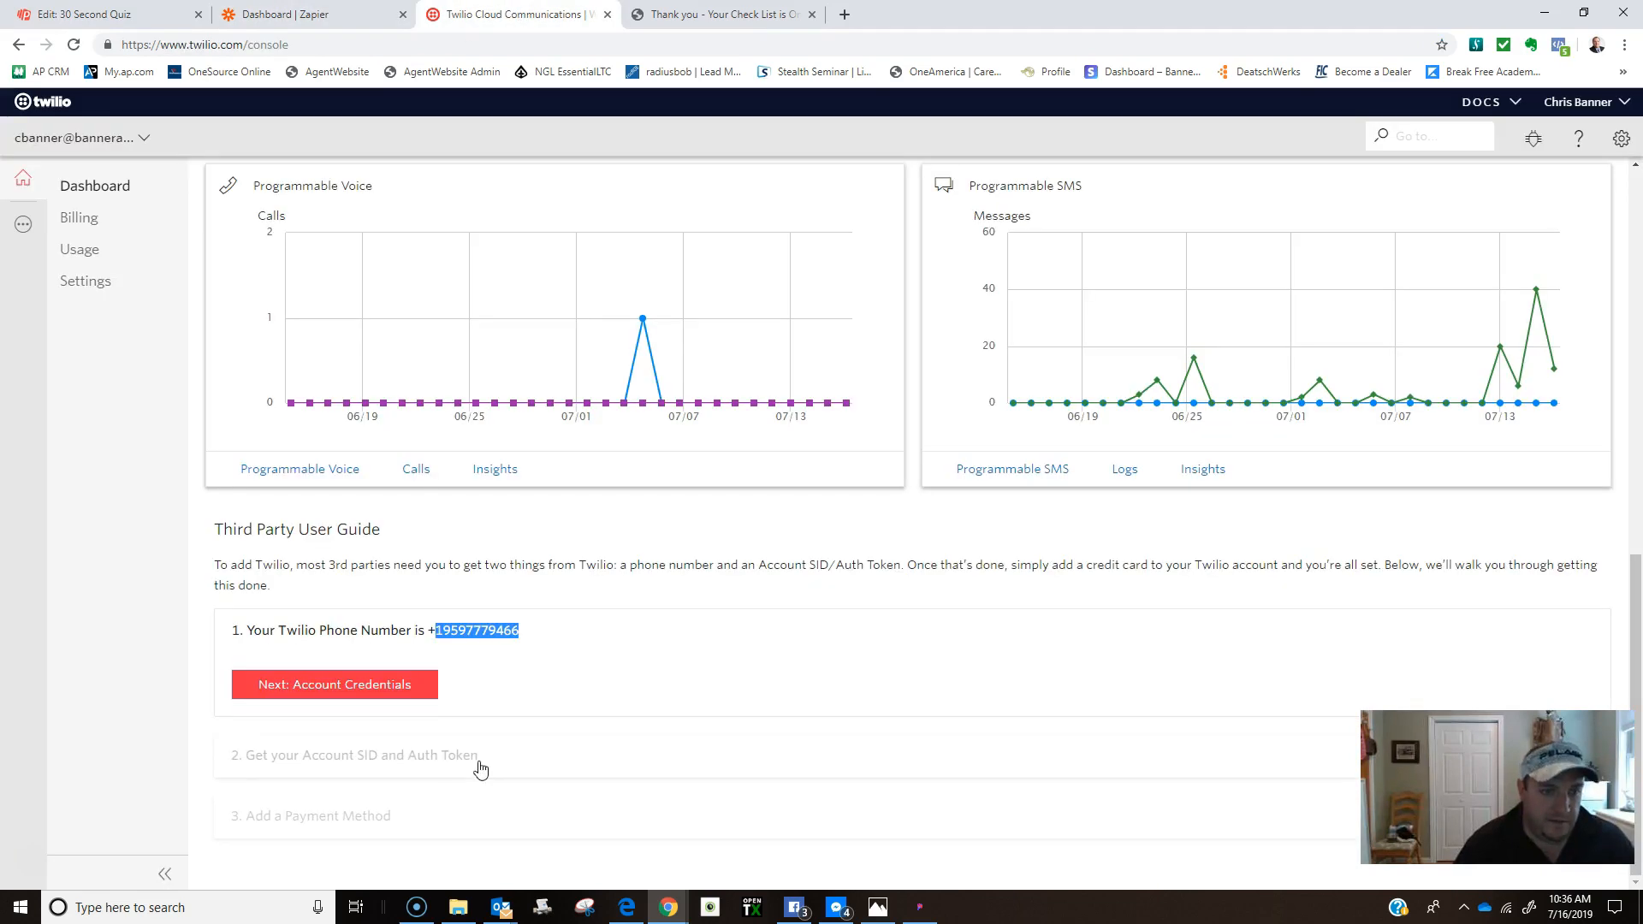
right_click(479, 630)
left_click(505, 638)
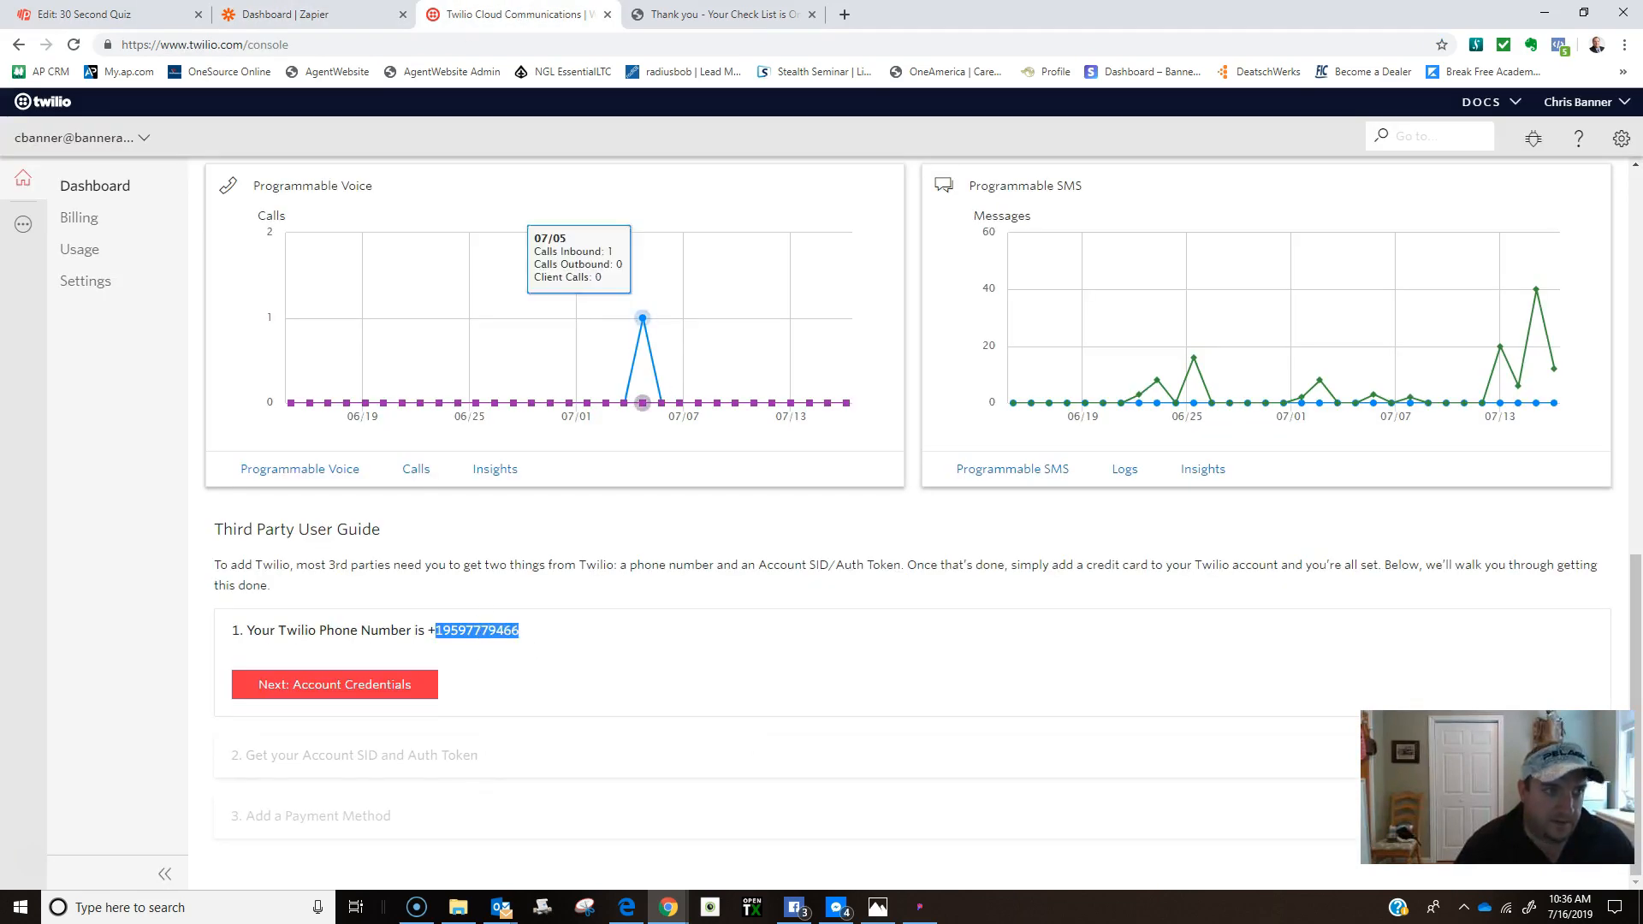
left_click(86, 14)
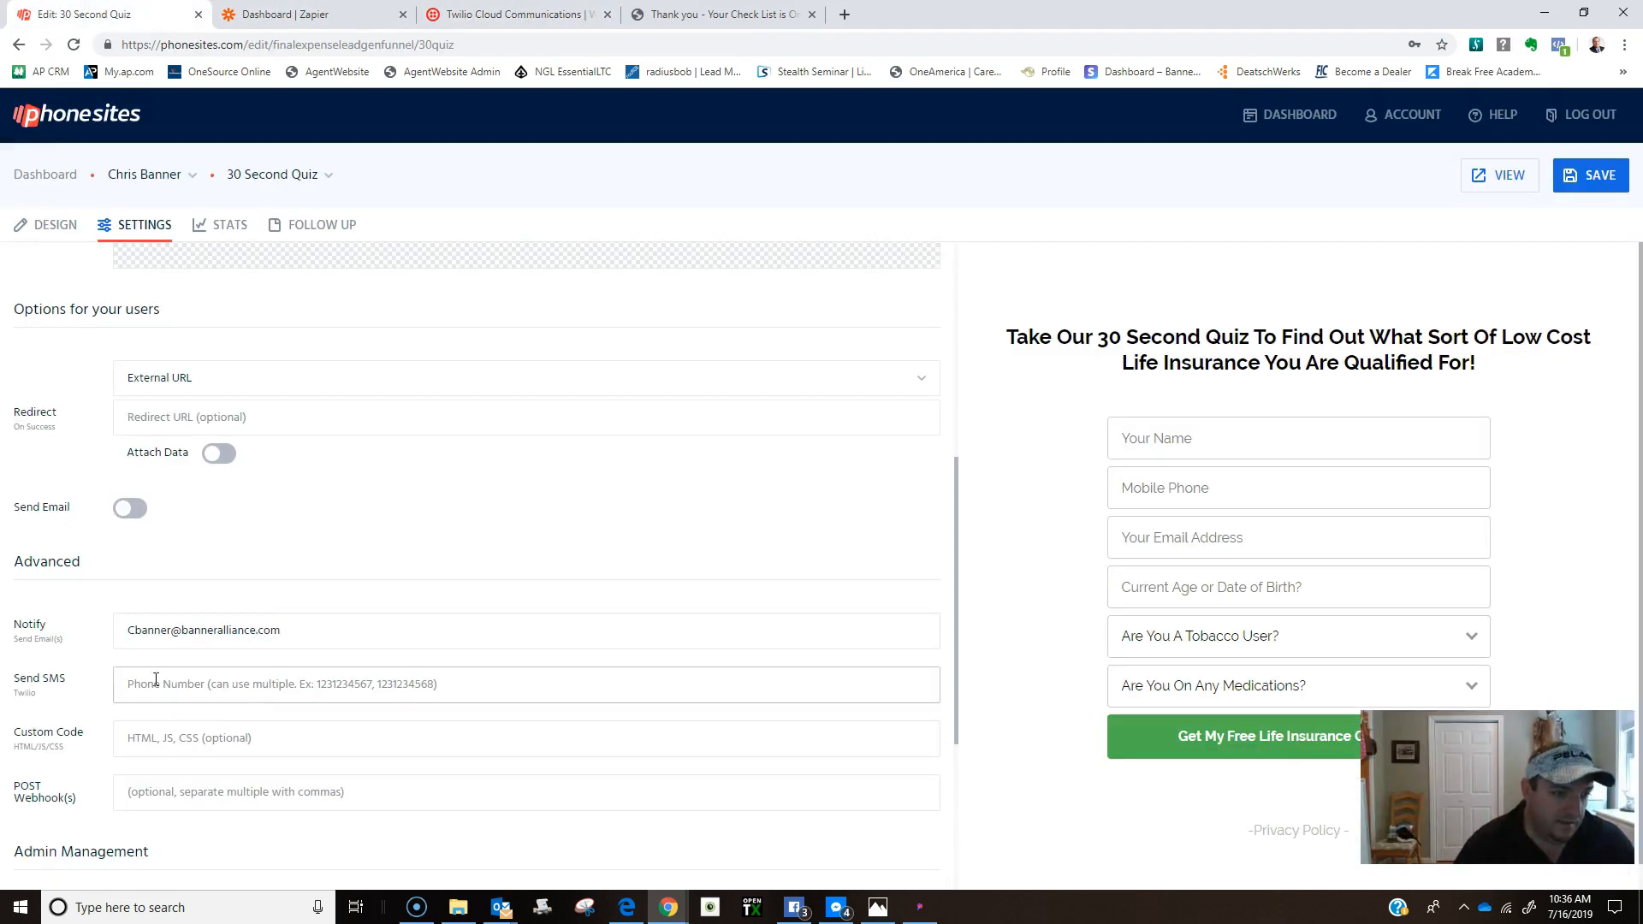
right_click(130, 689)
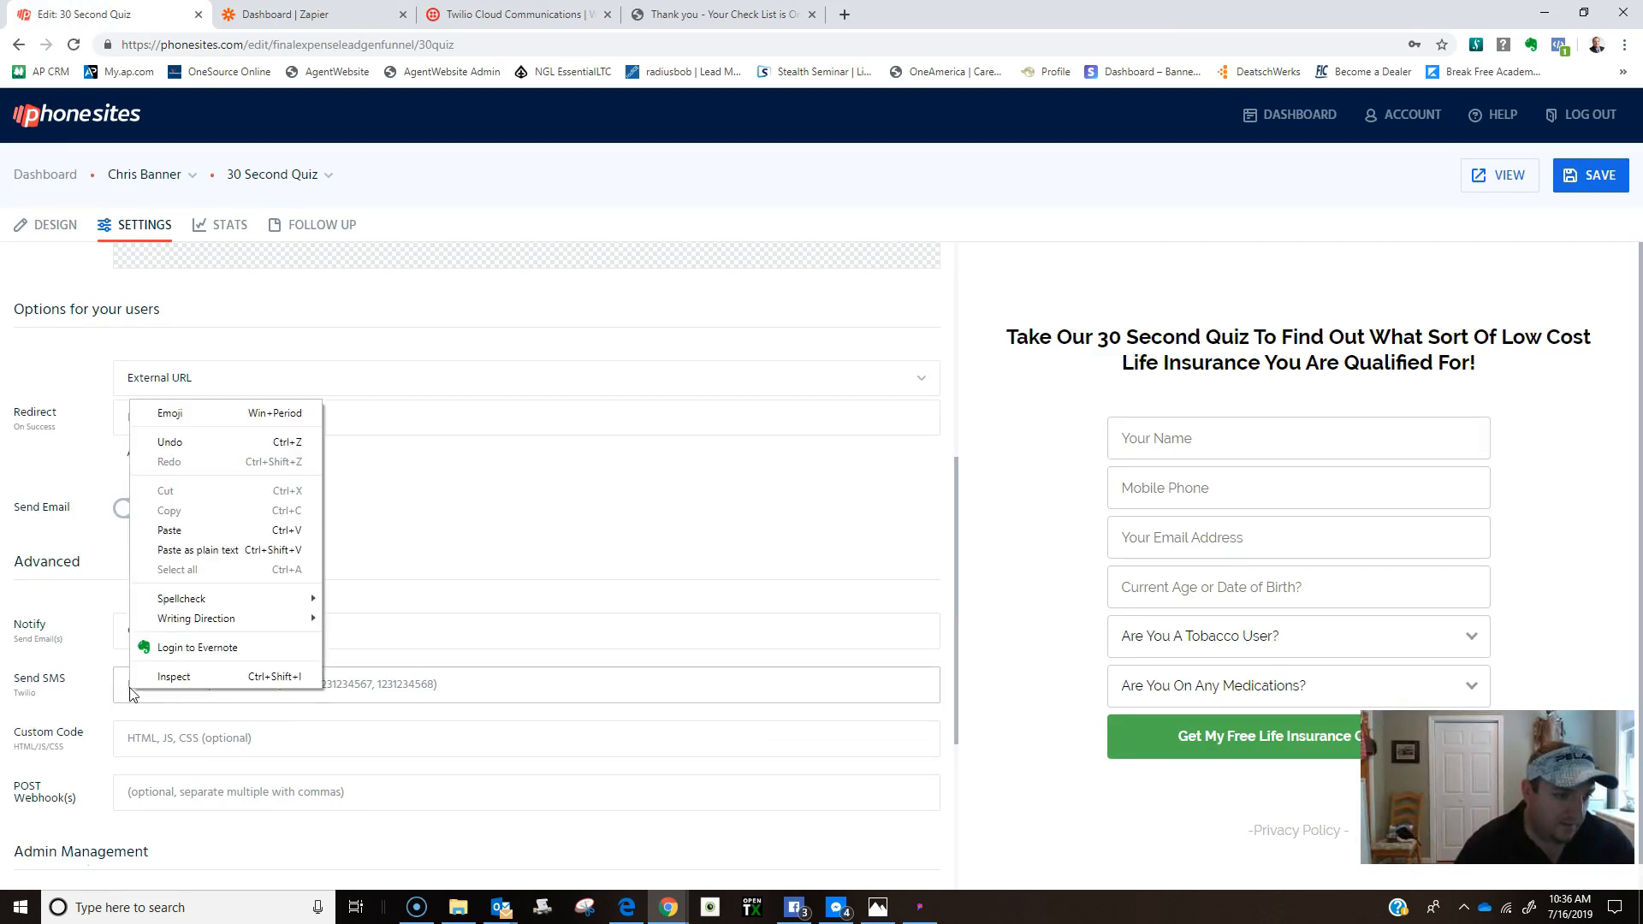
left_click(200, 533)
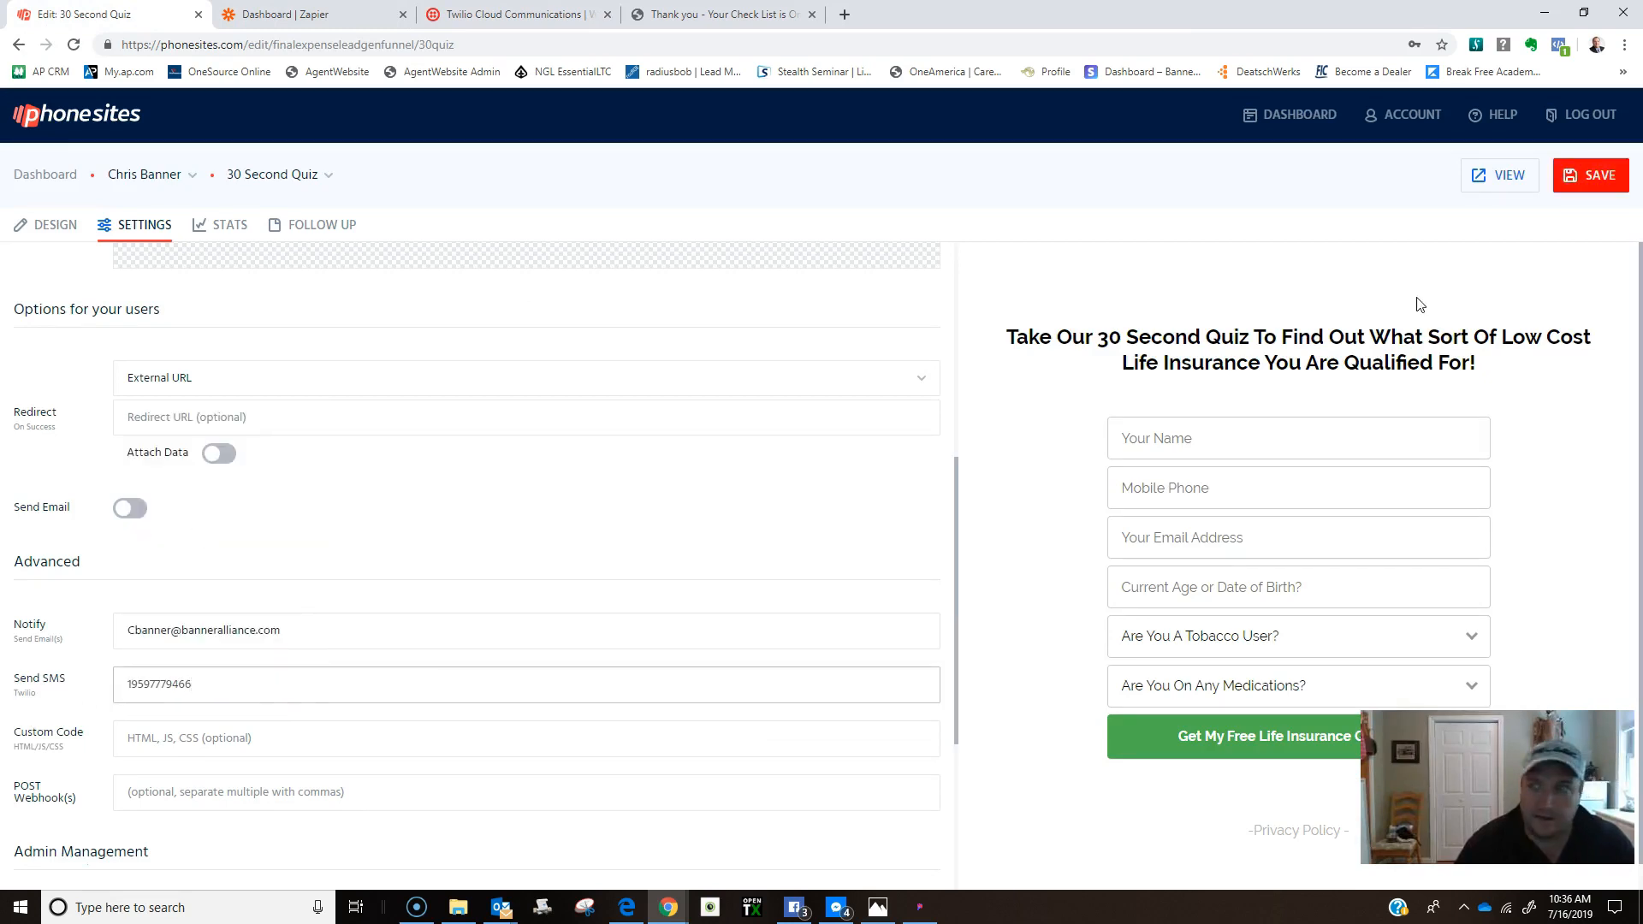
left_click(1574, 175)
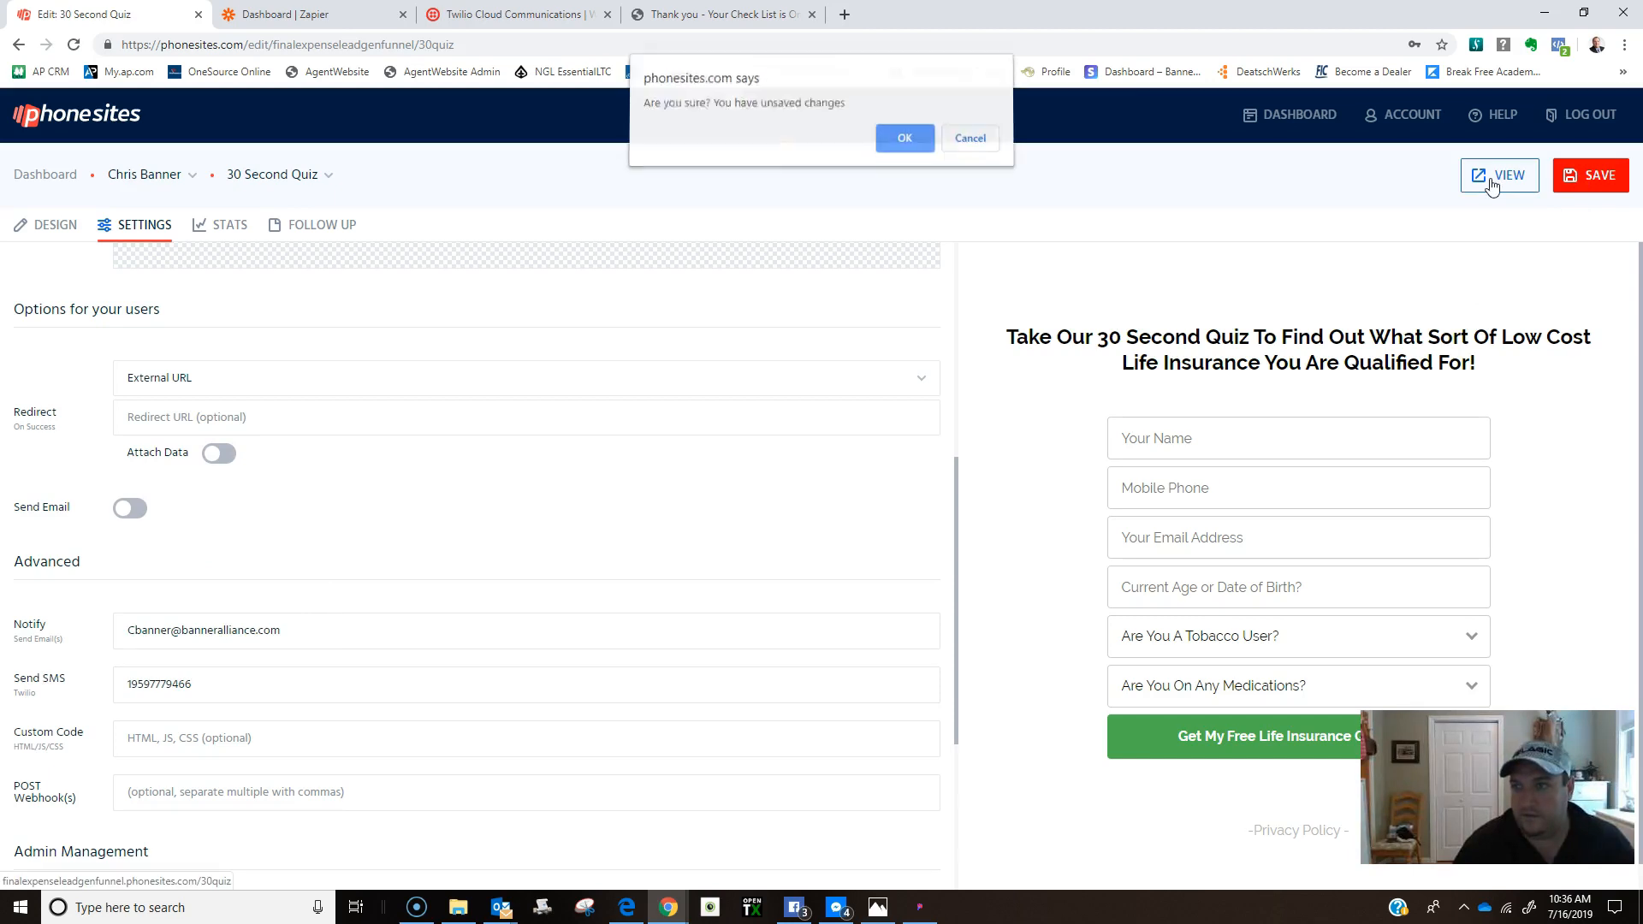
left_click(902, 139)
On the live quiz, fill in the test lead's name, email, mobile number and birth date.
left_click(1488, 178)
left_click(708, 363)
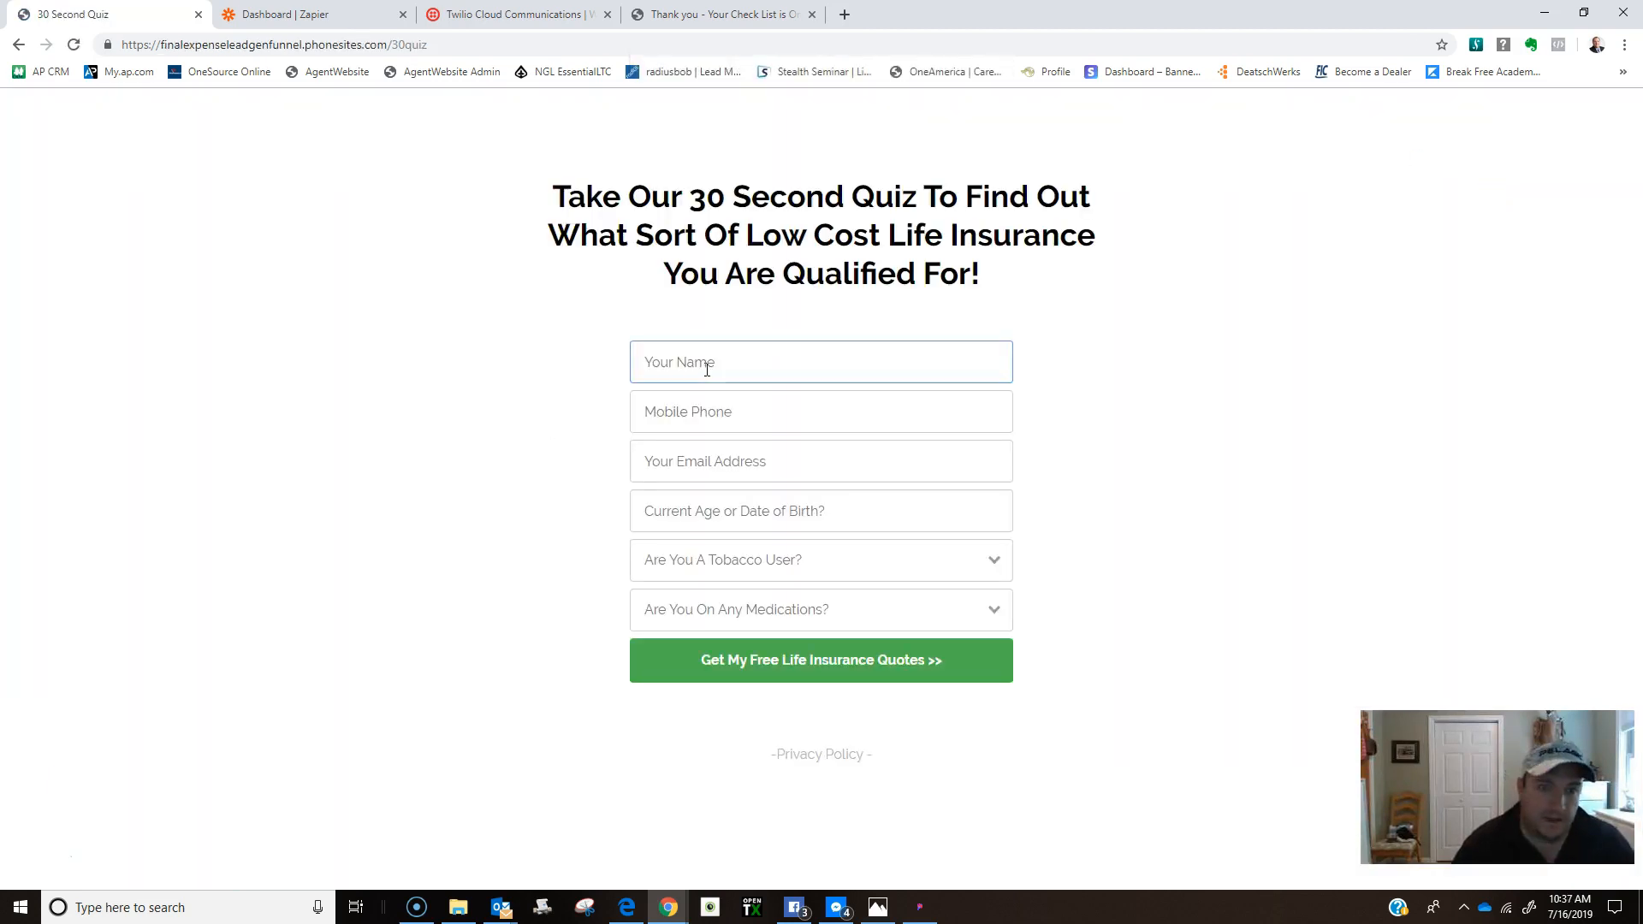
left_click(676, 407)
left_click(669, 396)
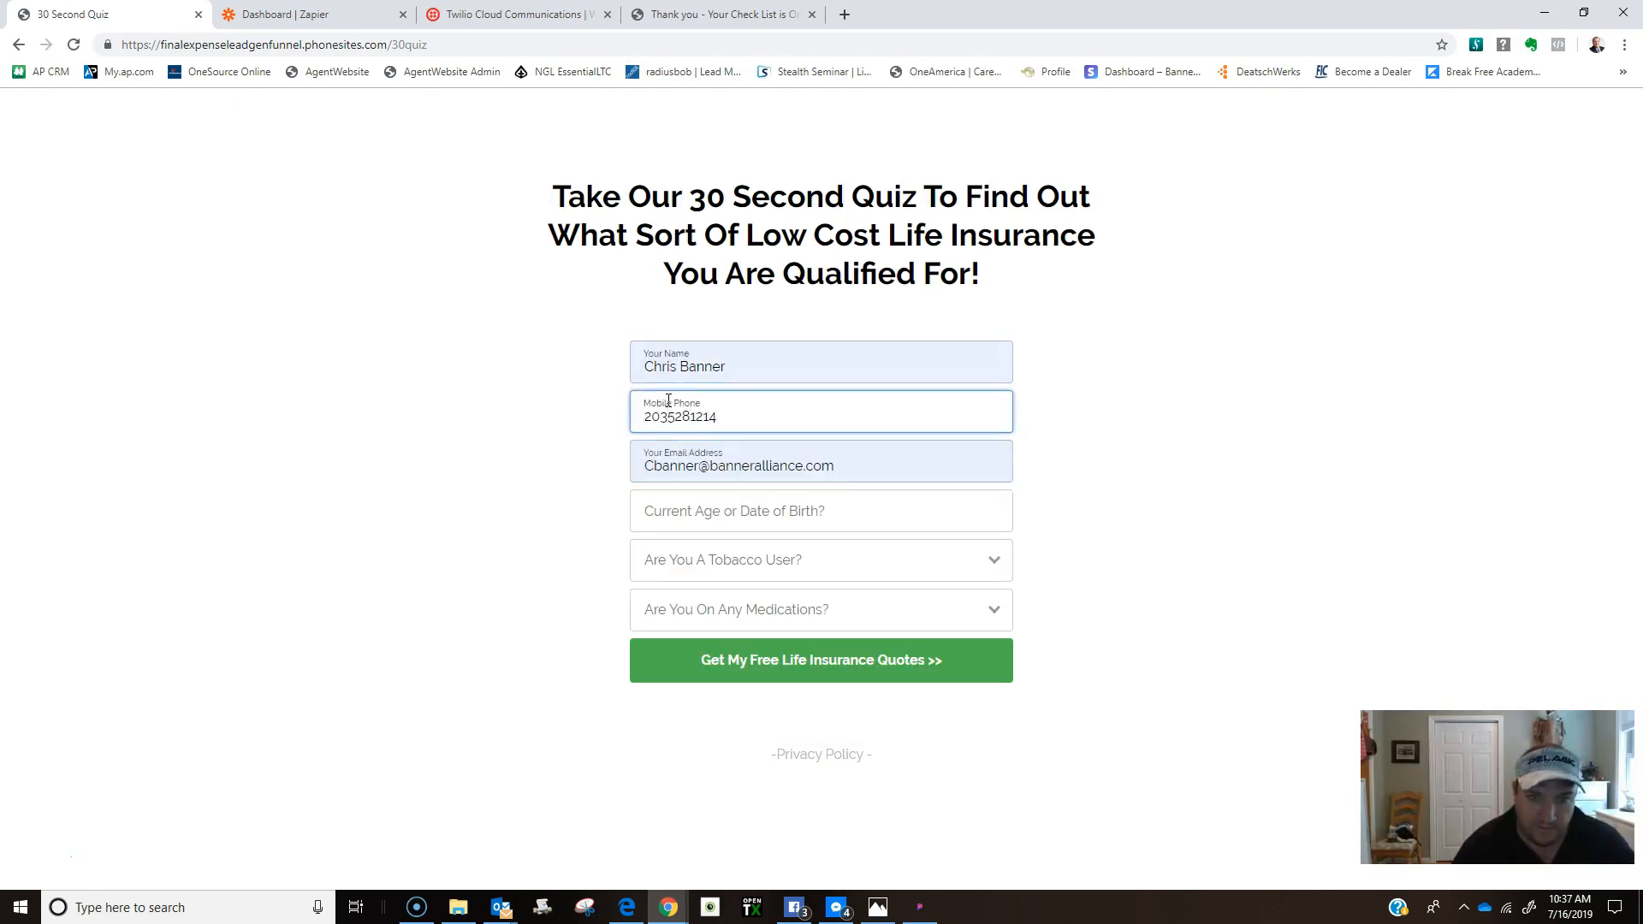
left_click(708, 511)
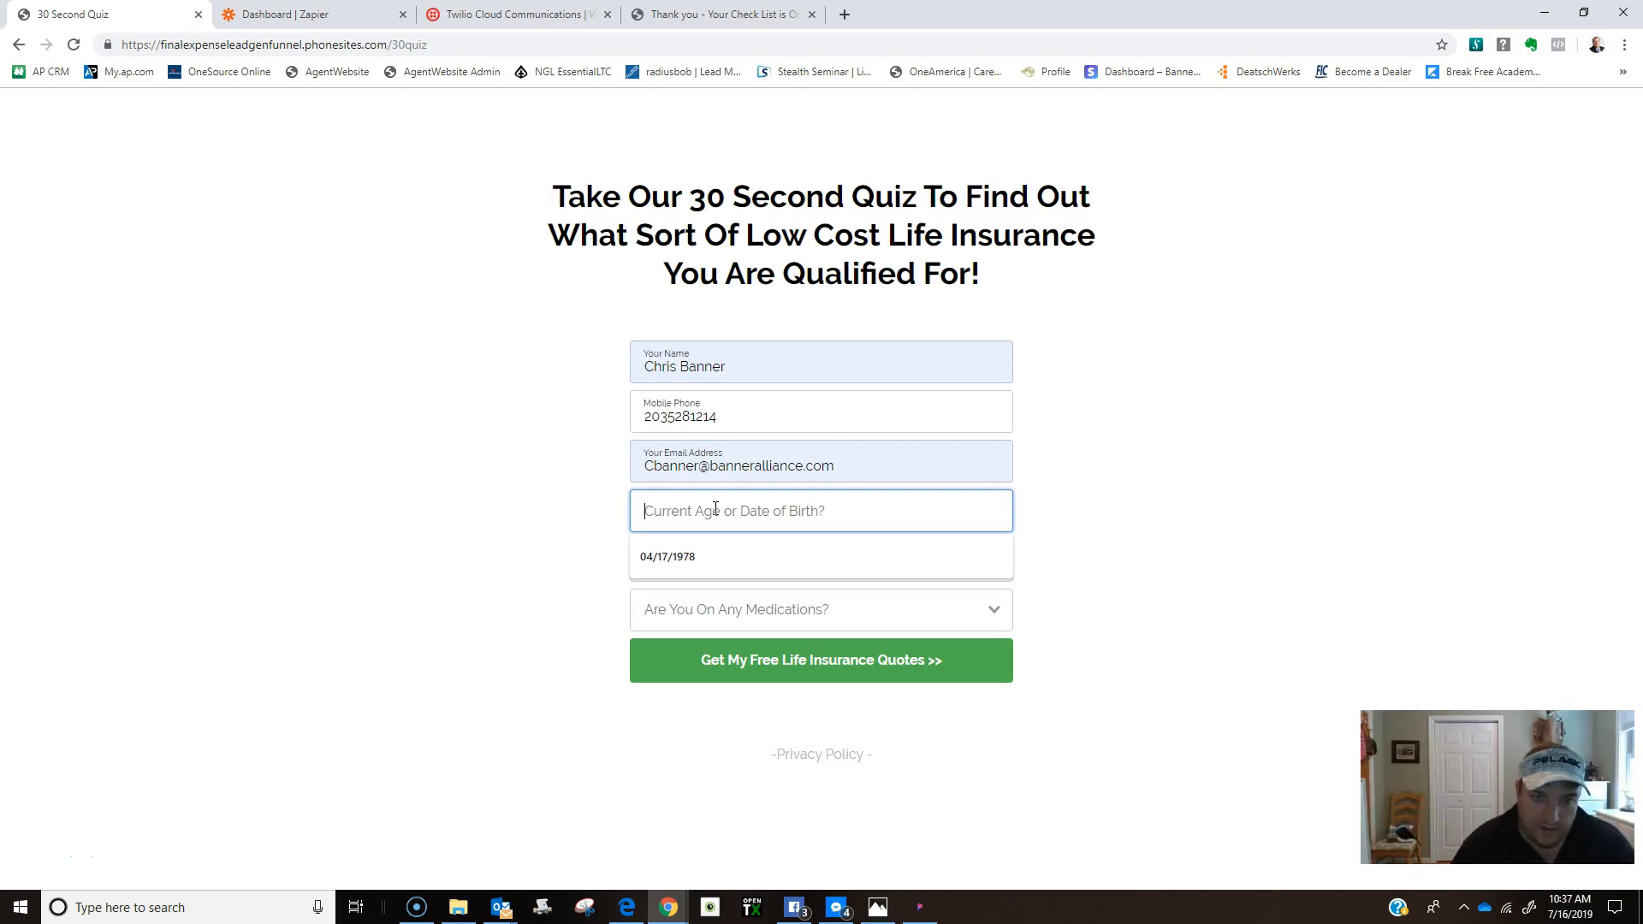
type("04/17/1978")
Answer No to tobacco and Yes to medications, submit the quiz, and return to the editor.
left_click(703, 563)
left_click(691, 624)
left_click(694, 618)
left_click(685, 655)
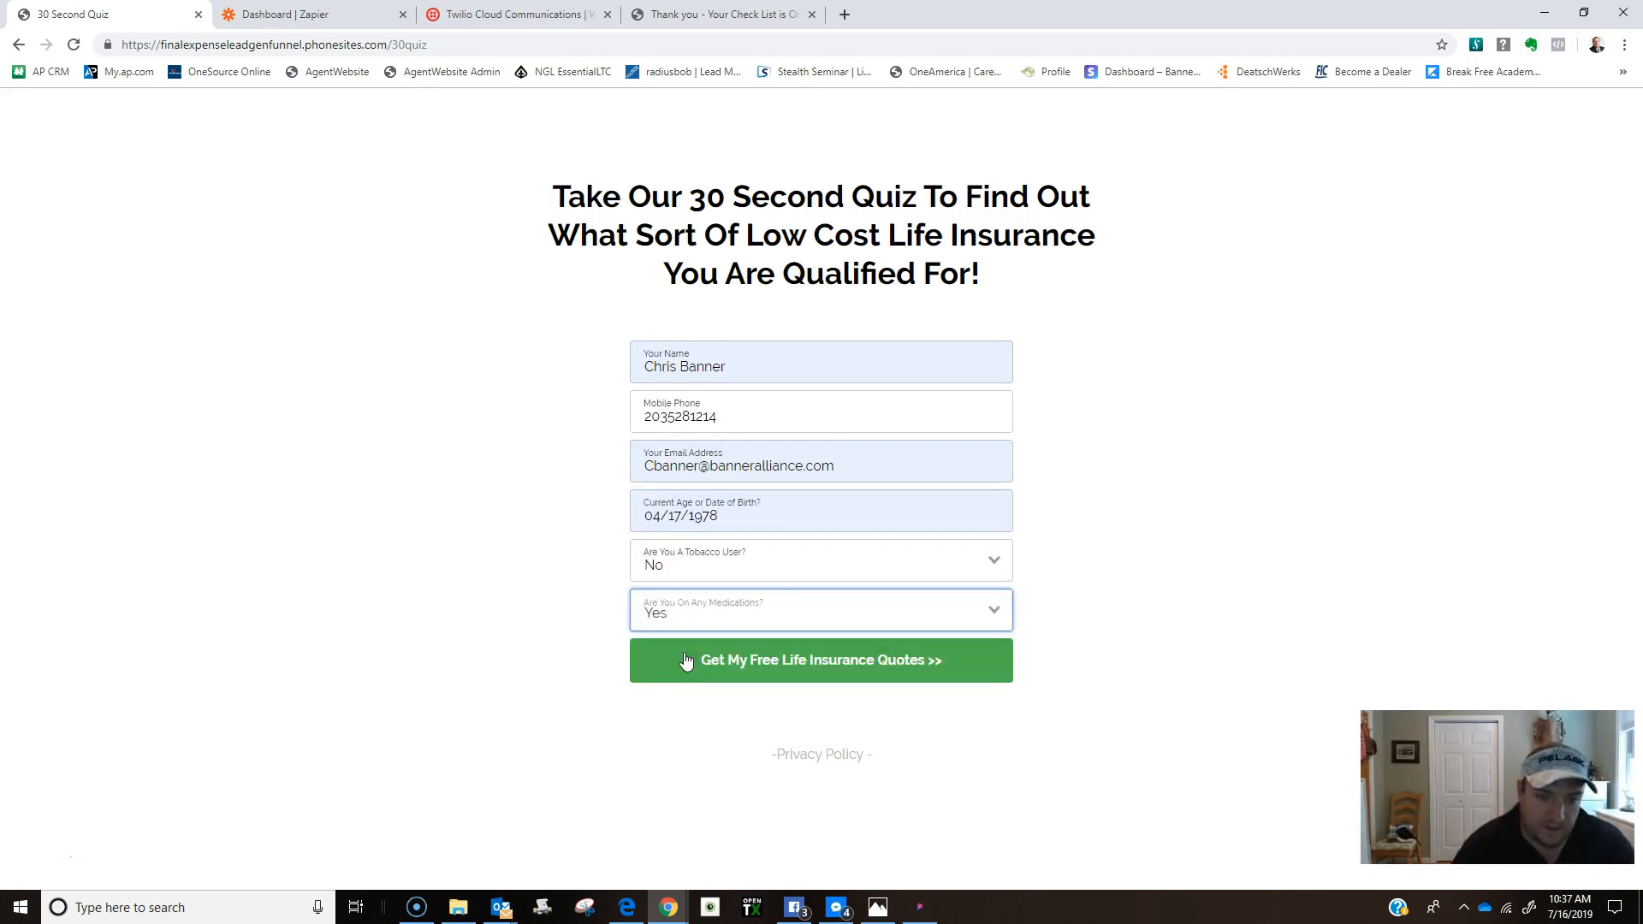
left_click(814, 669)
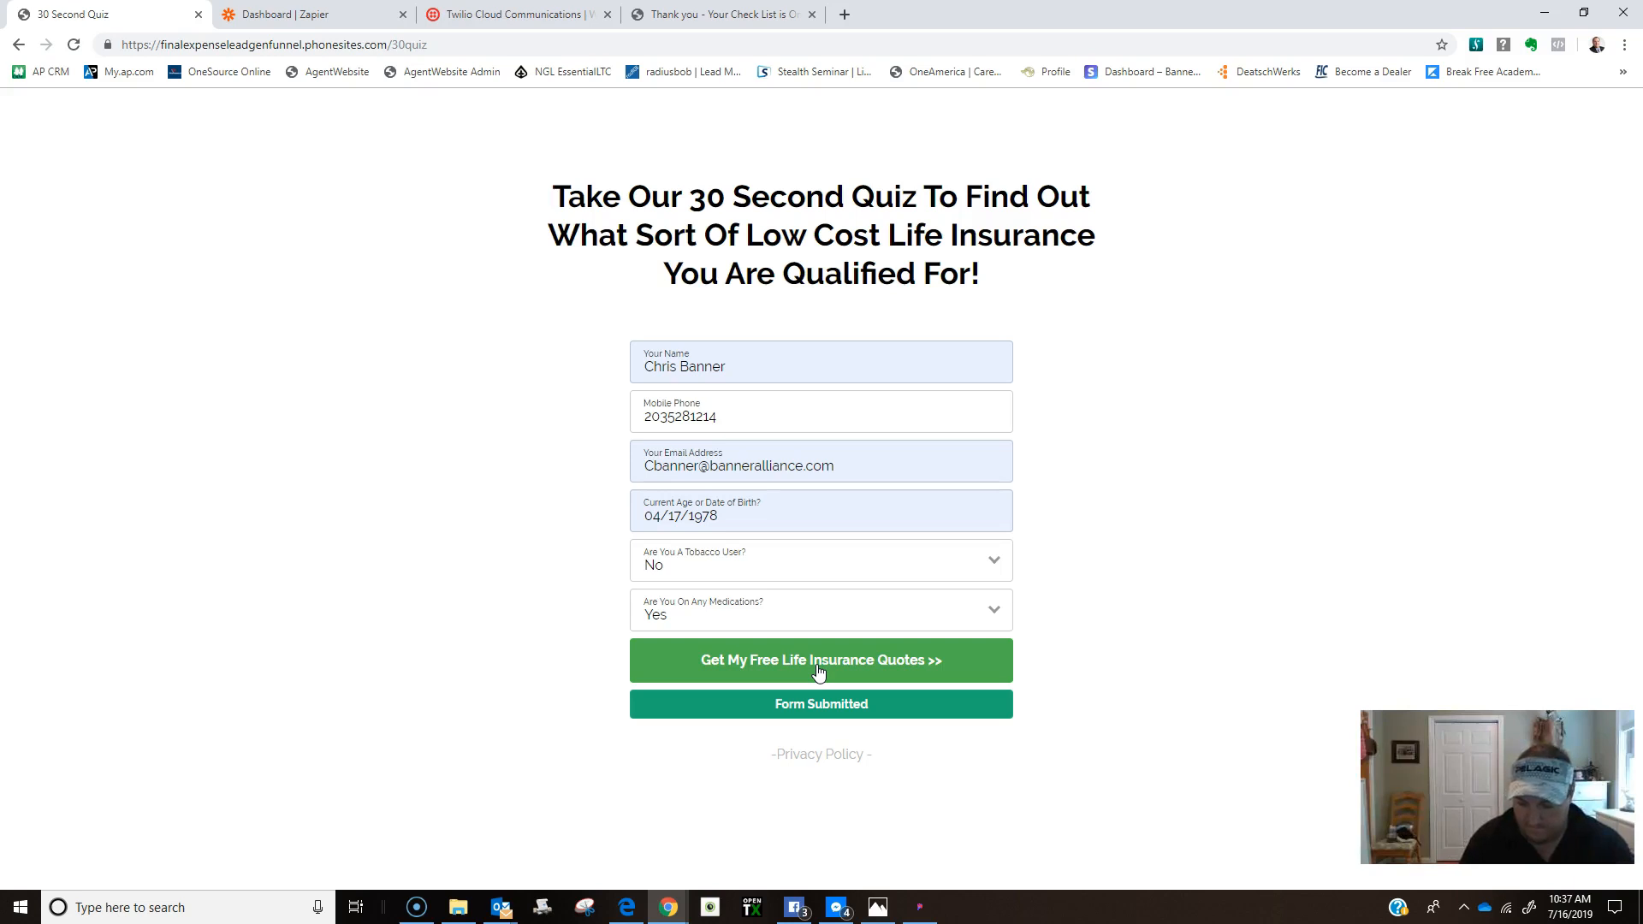
left_click(817, 672)
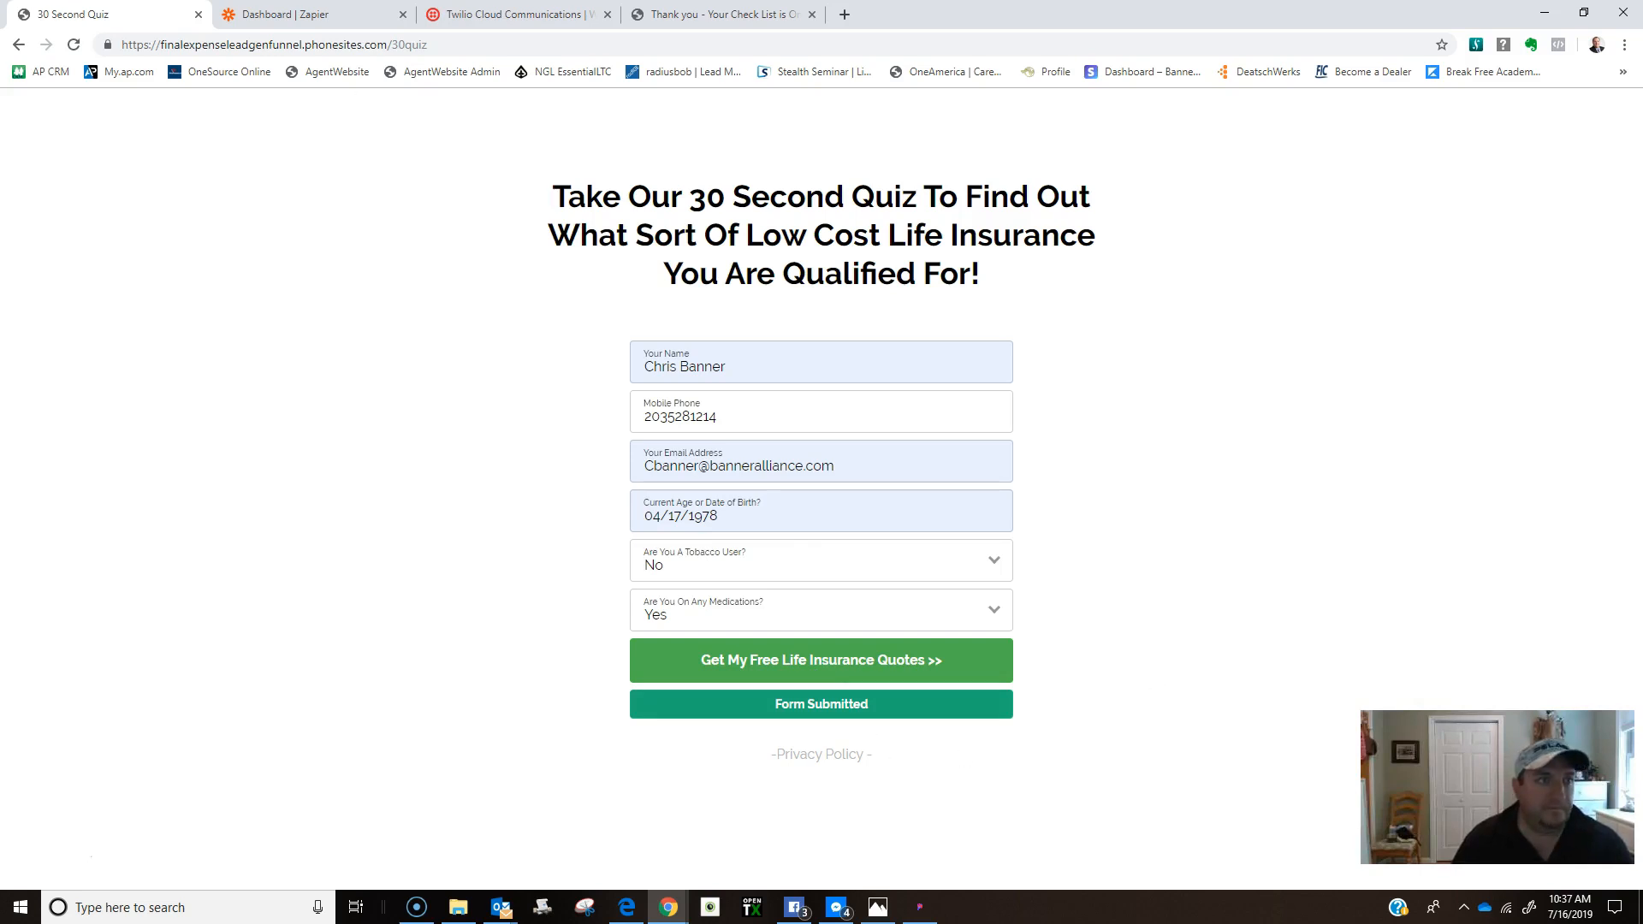
left_click(18, 44)
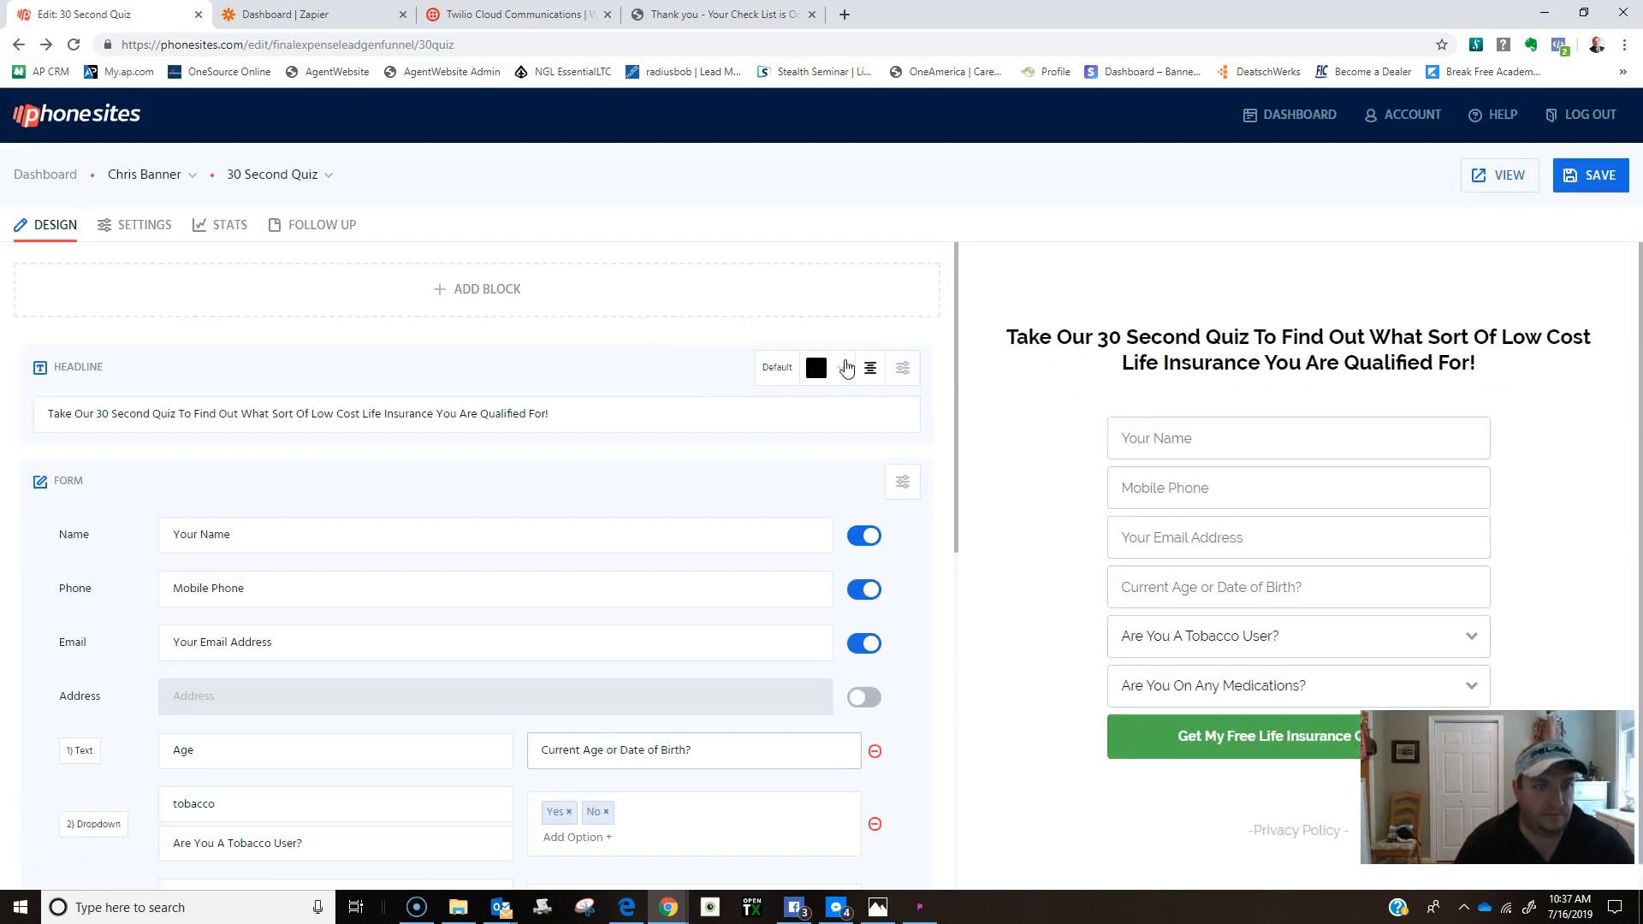
Review the quiz's follow-up text, then bring the Outlook inbox forward.
left_click(313, 229)
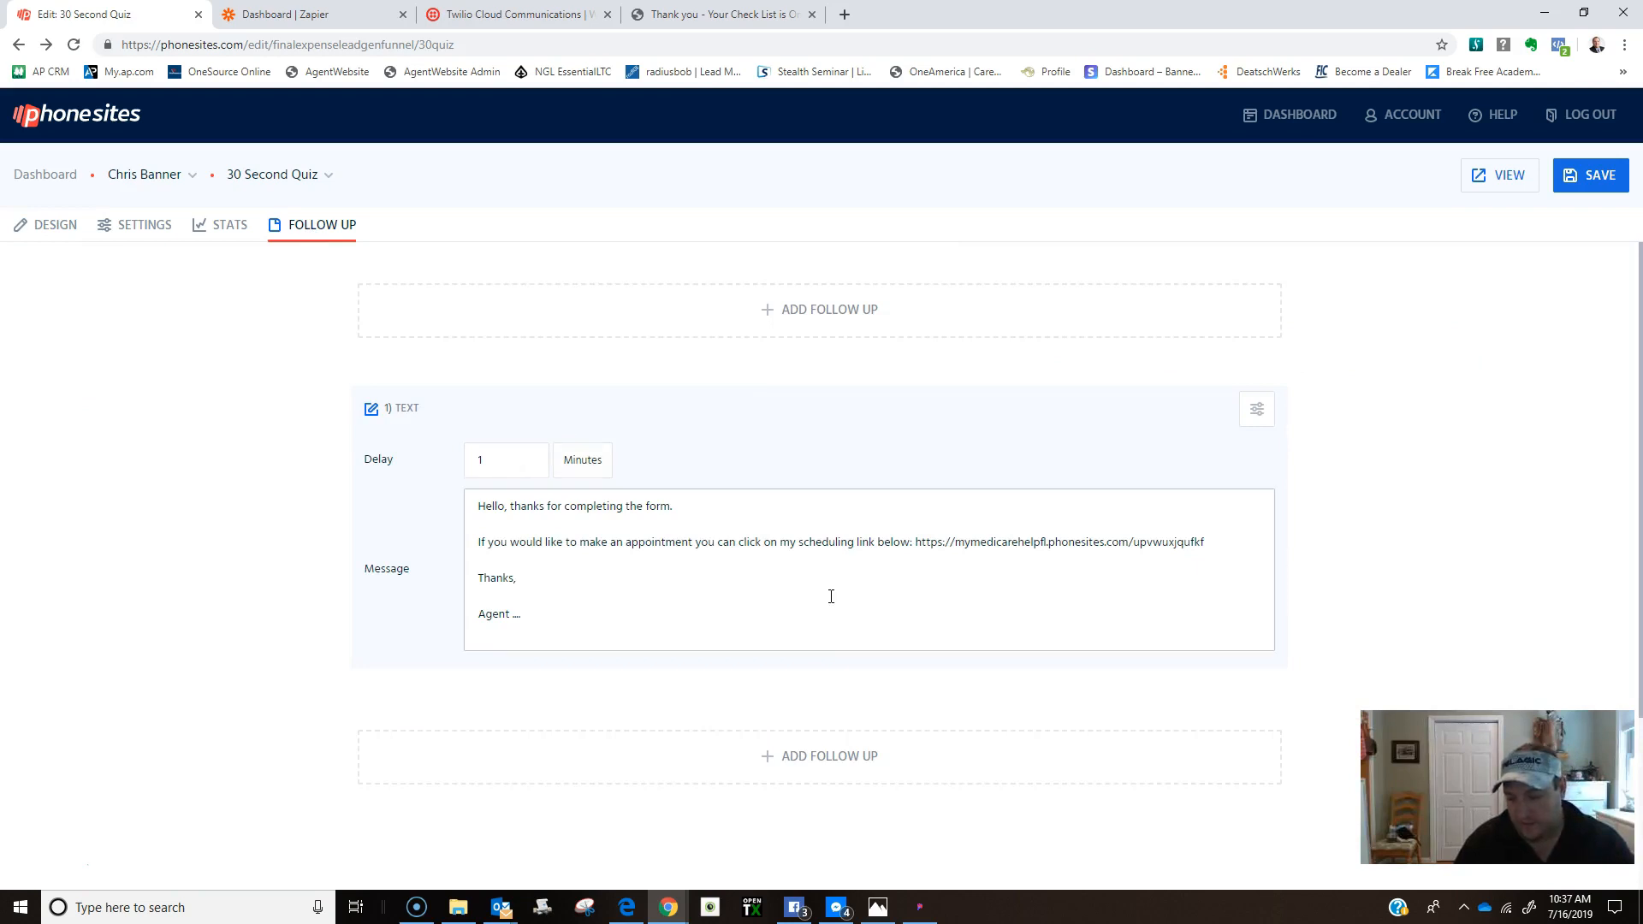
mouse_move(503, 914)
left_click(393, 829)
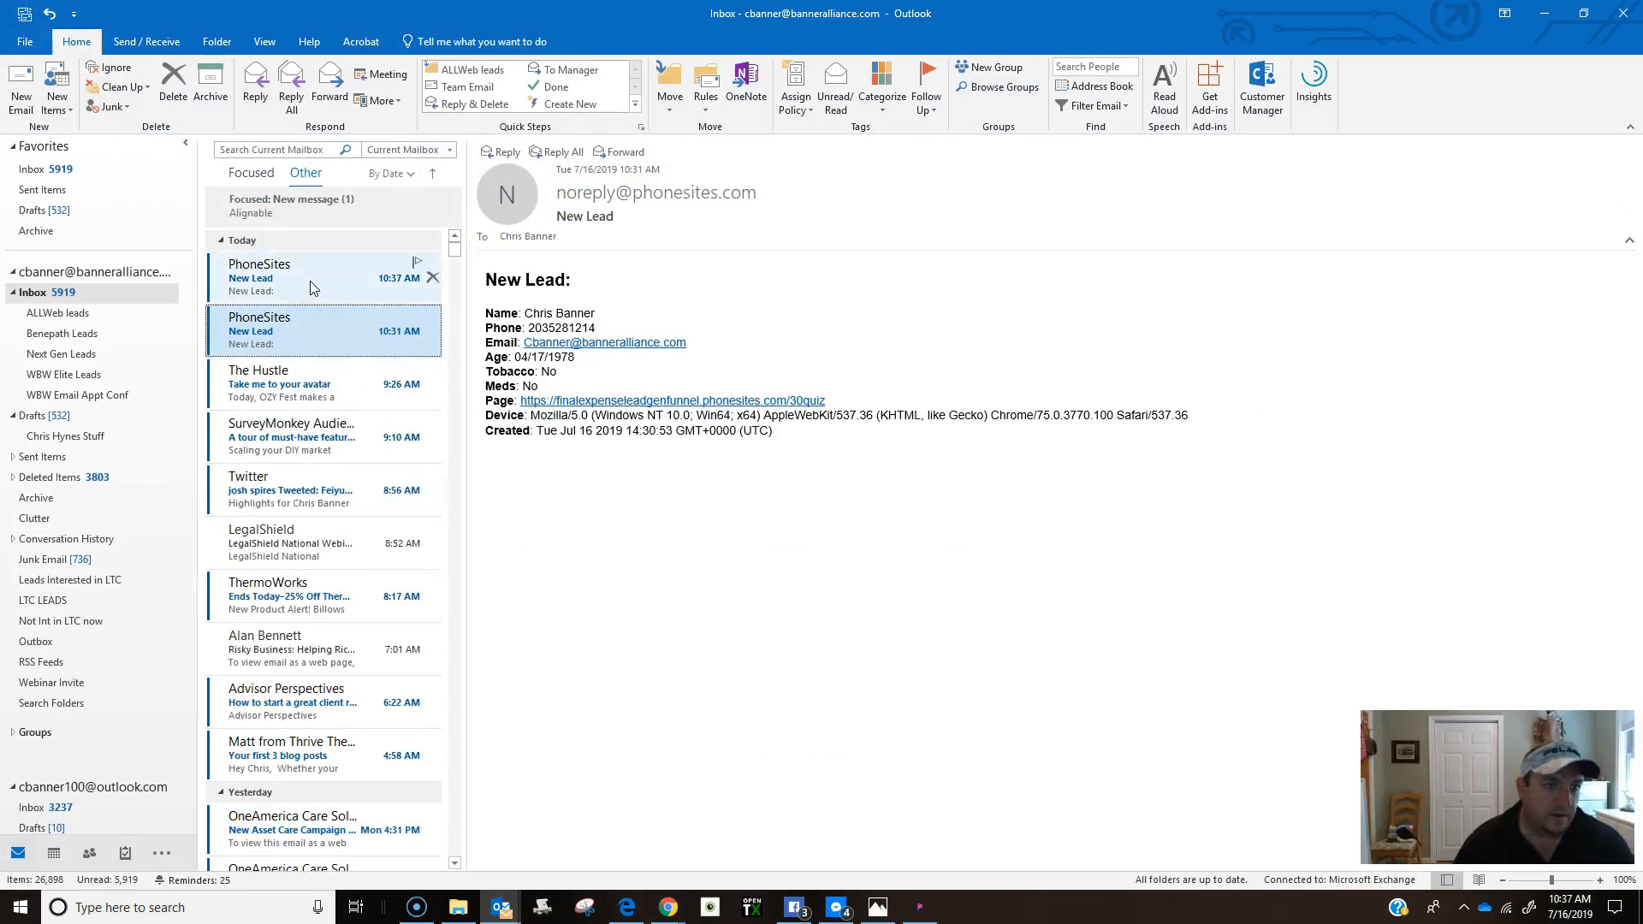
Read the 10:37 and 10:38 PhoneSites New Lead emails, then minimize Outlook.
left_click(309, 281)
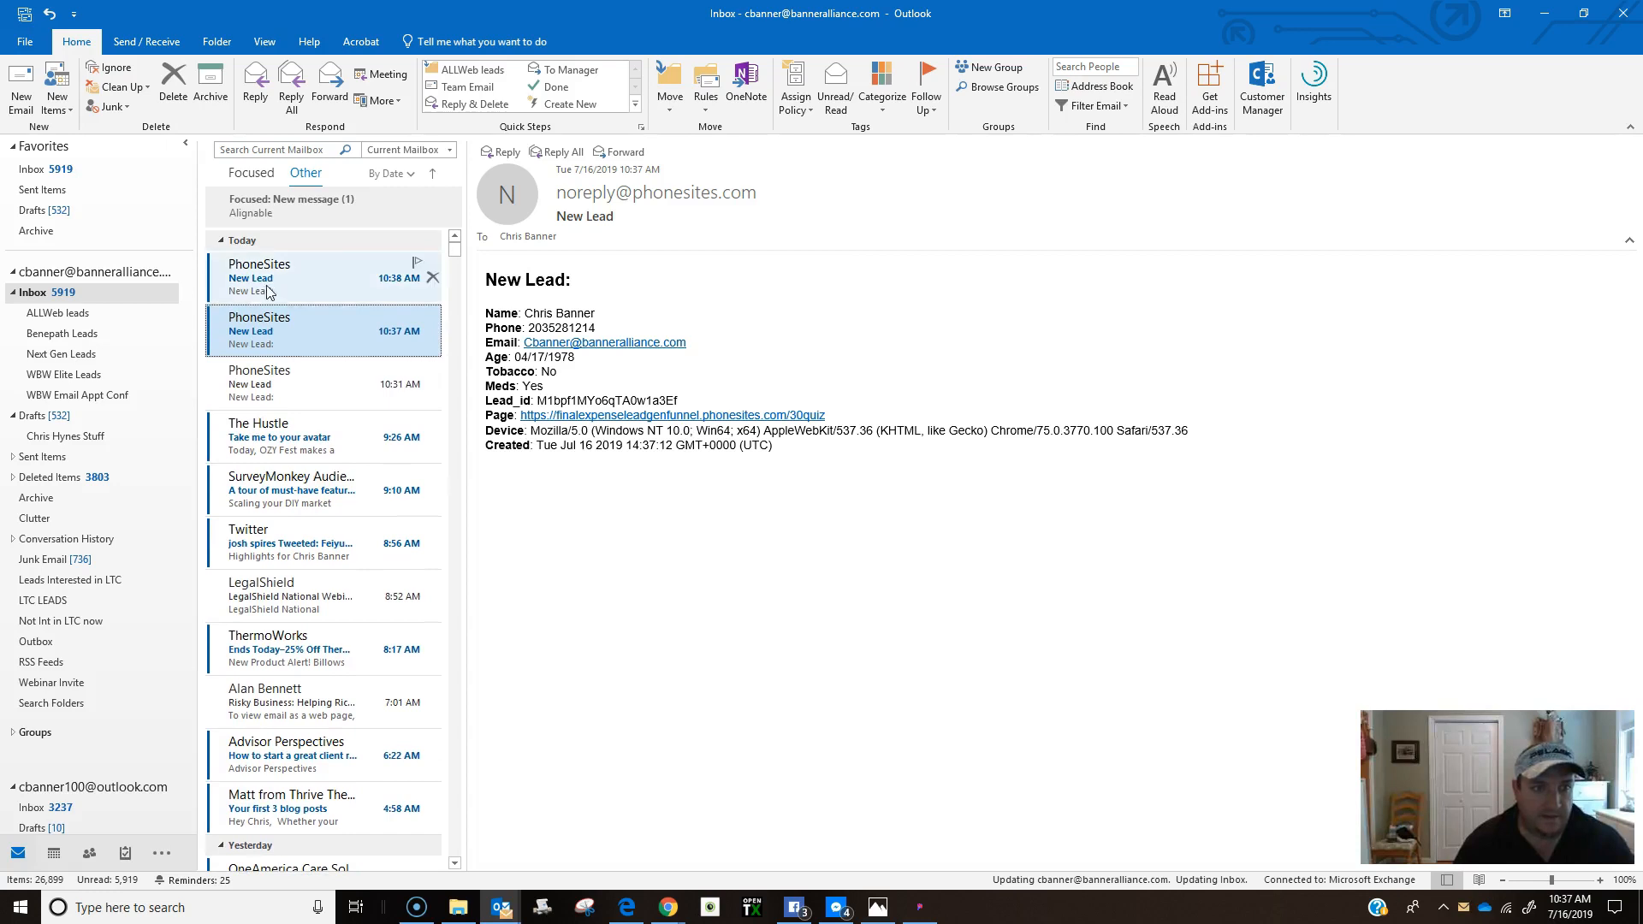
left_click(278, 280)
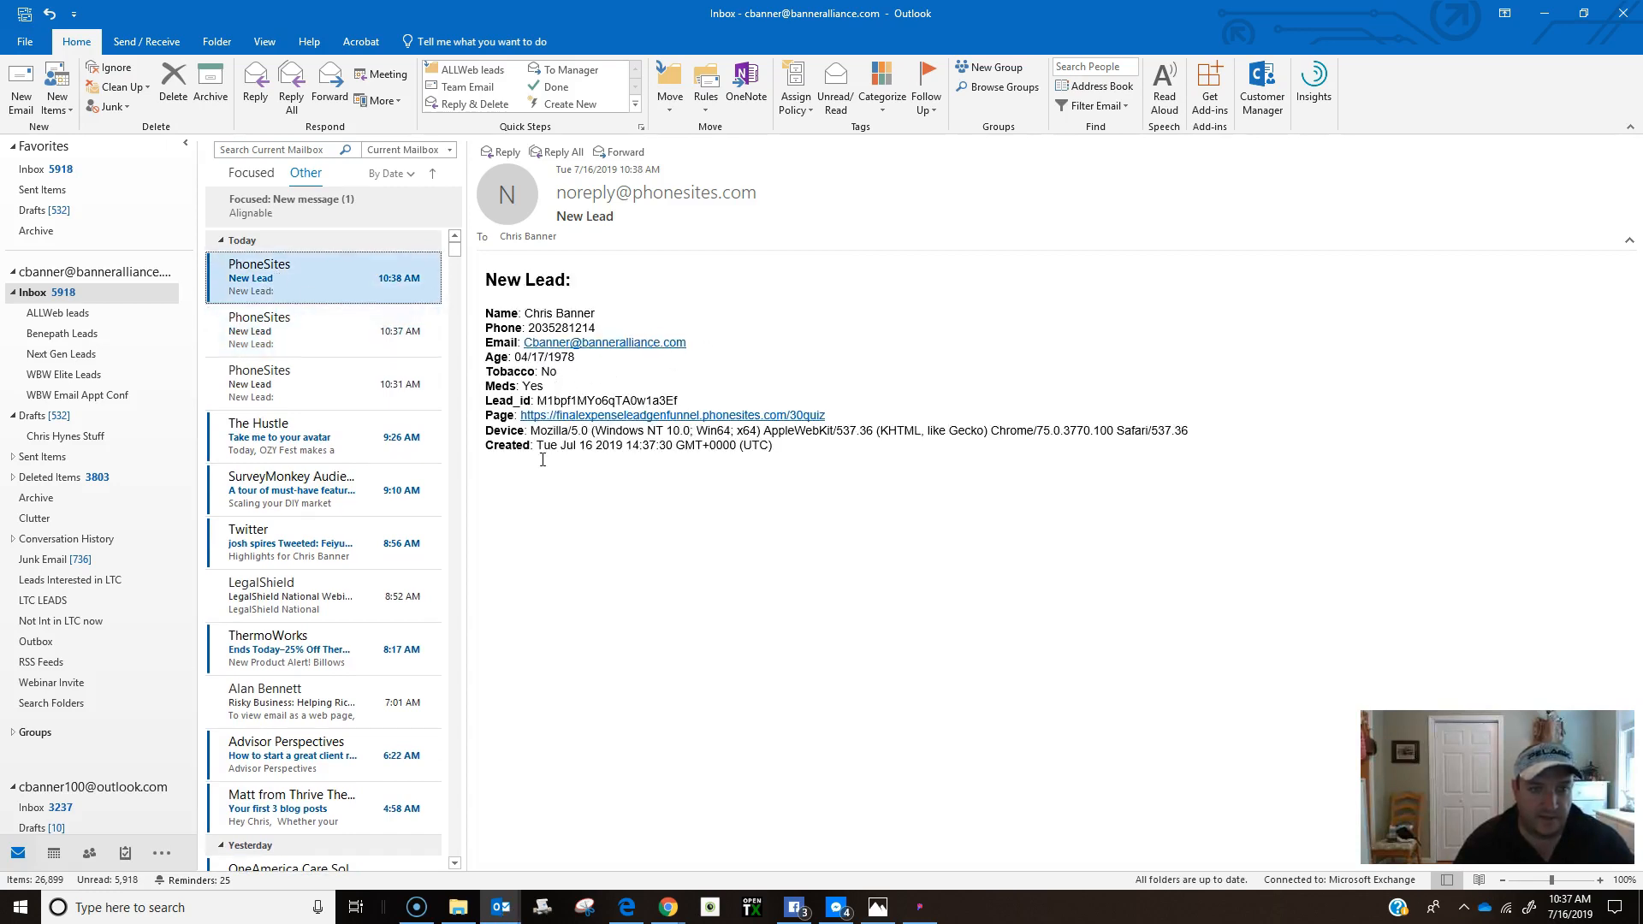
left_click(1543, 19)
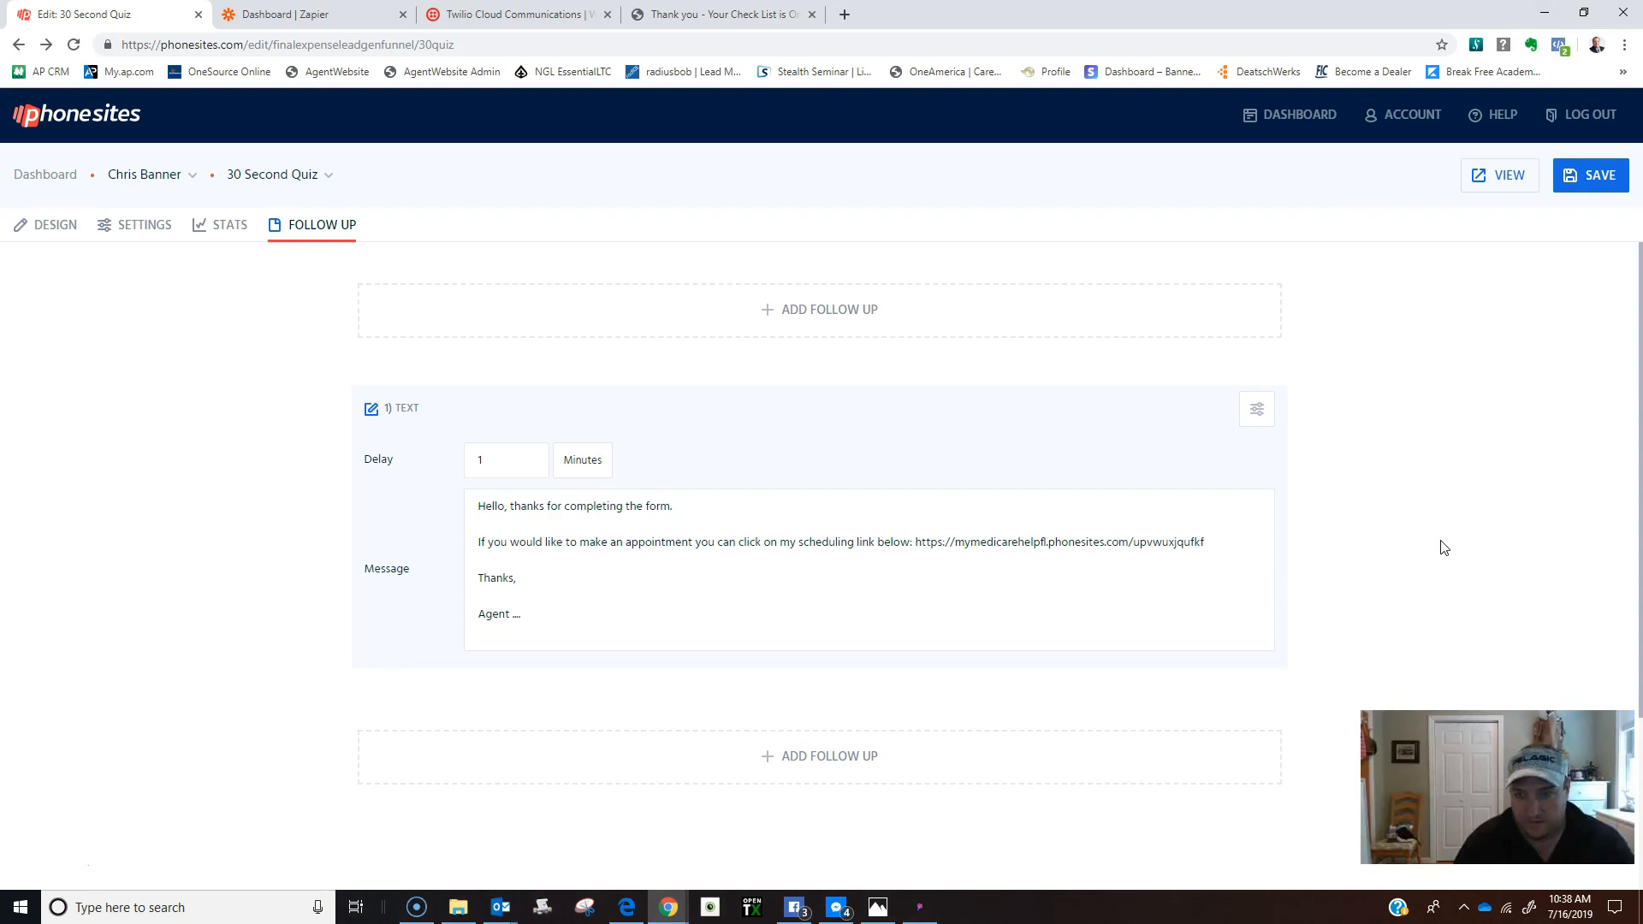
Save the follow-up and review the quiz's Notify and Send SMS settings.
left_click(1585, 176)
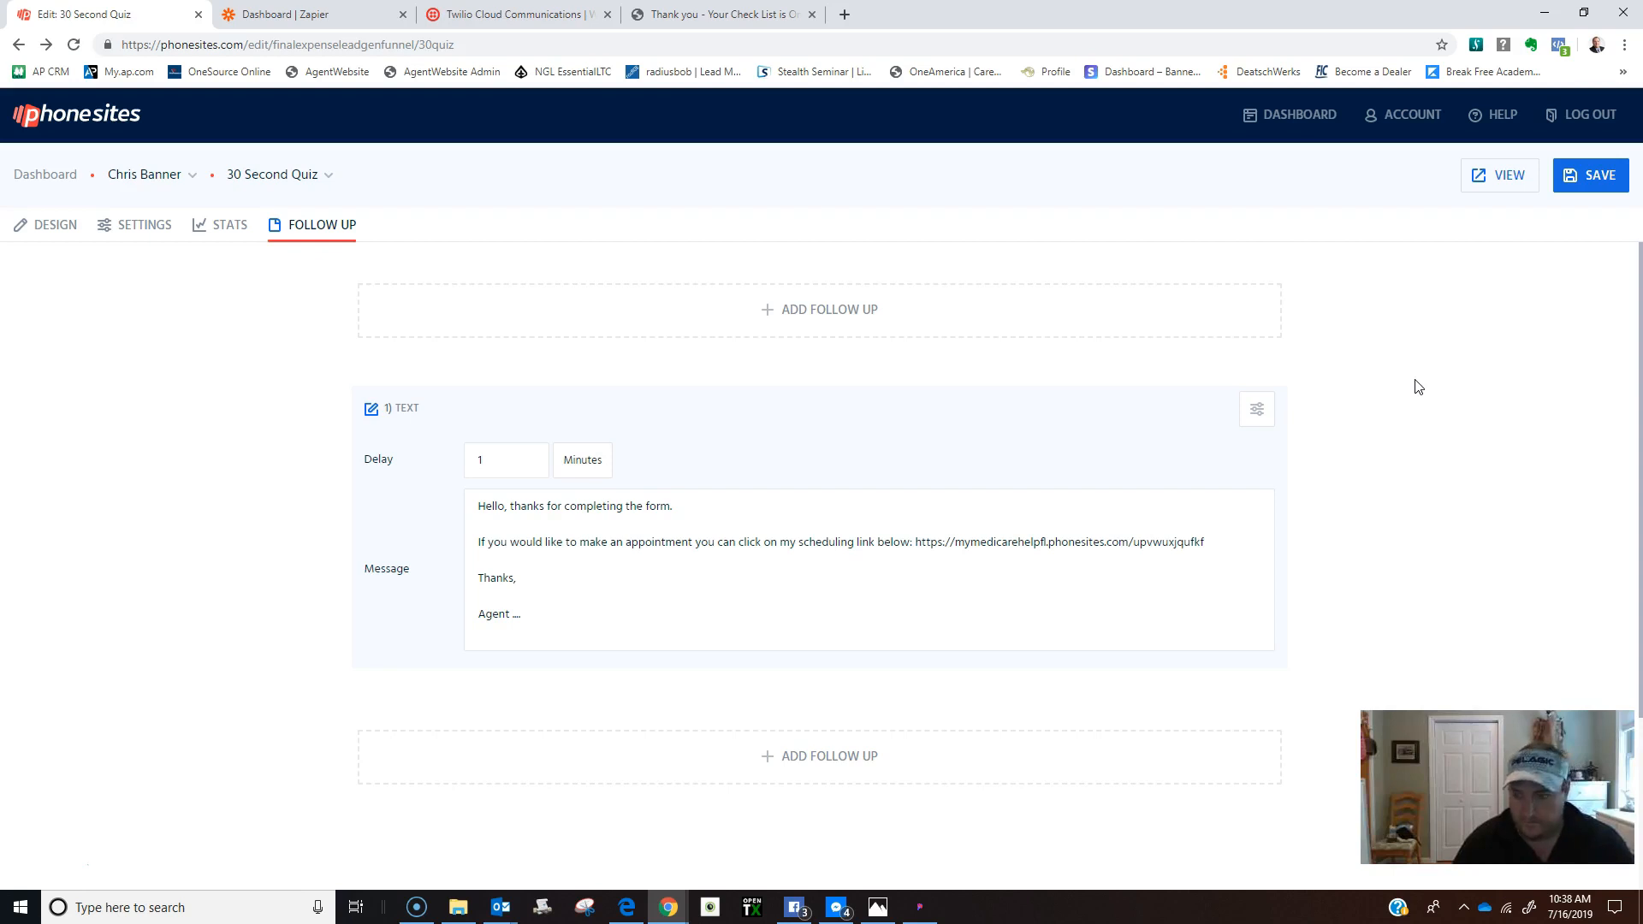
left_click(1589, 174)
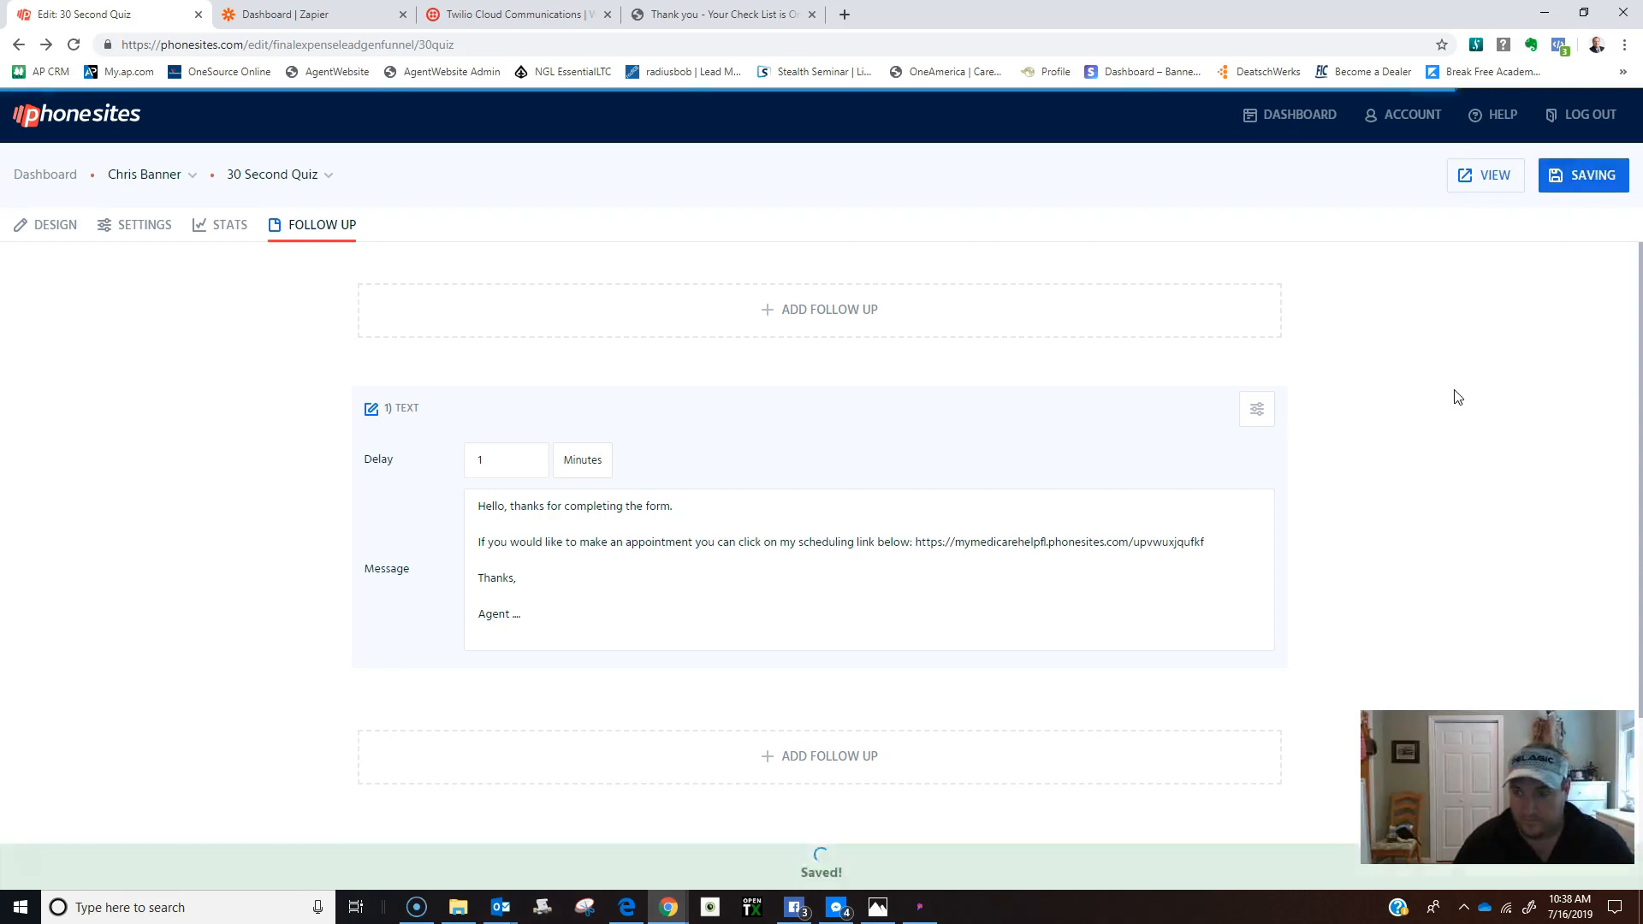
left_click(142, 226)
scroll(236, 605, "down", 3)
scroll(294, 635, "down", 3)
scroll(458, 813, "down", 2)
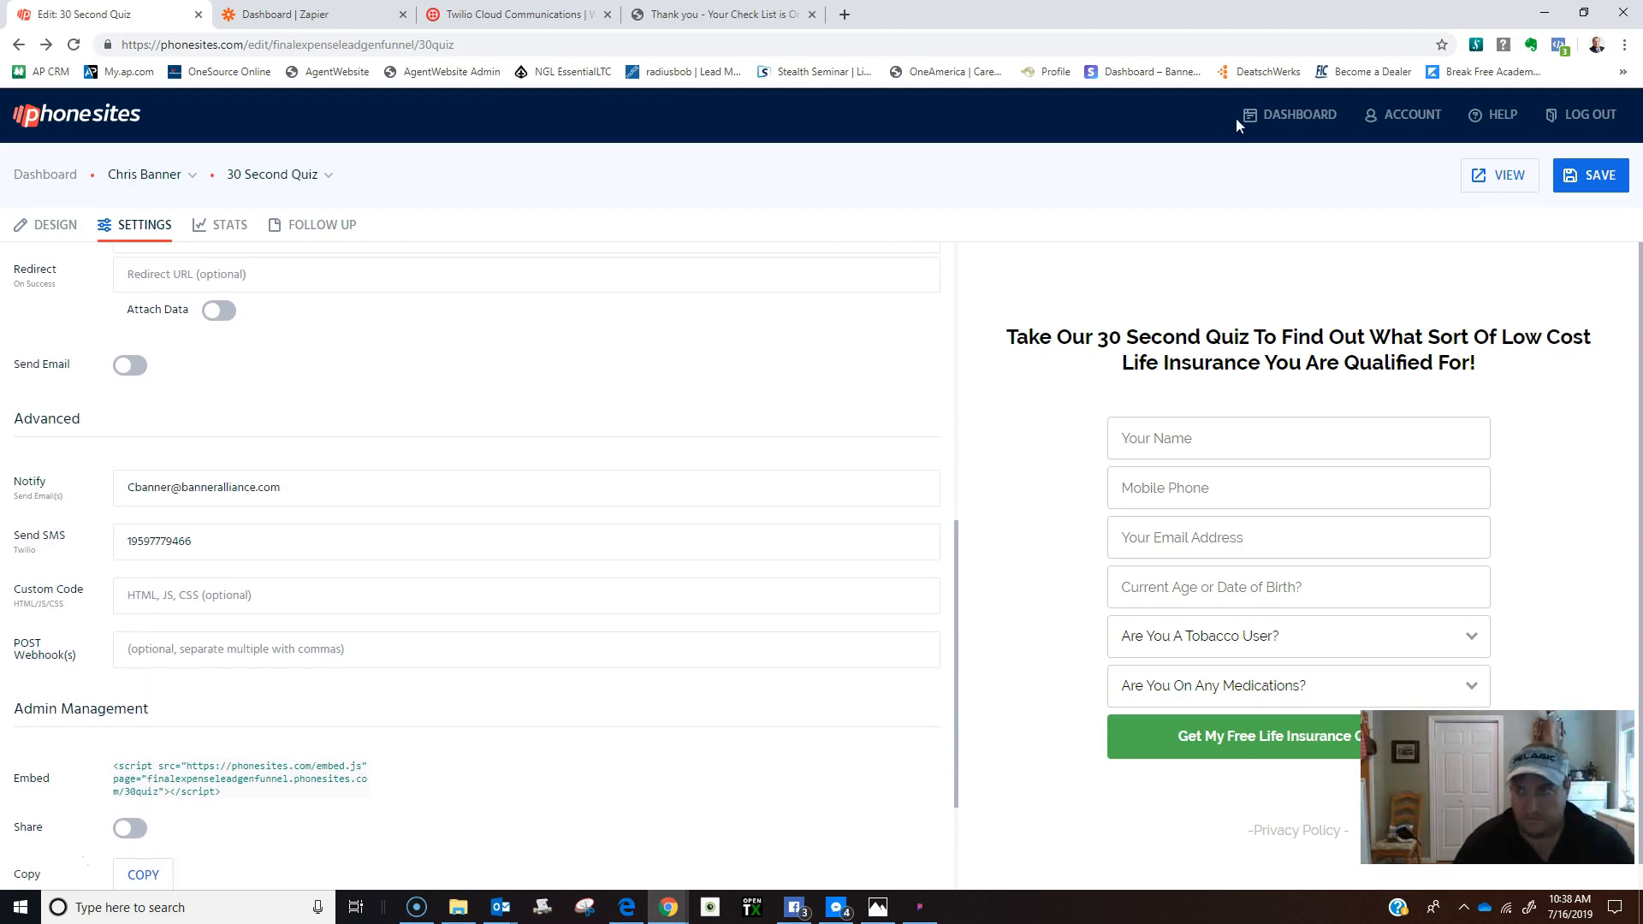
Save the settings, preview the live quiz, and return to the editor.
left_click(1588, 175)
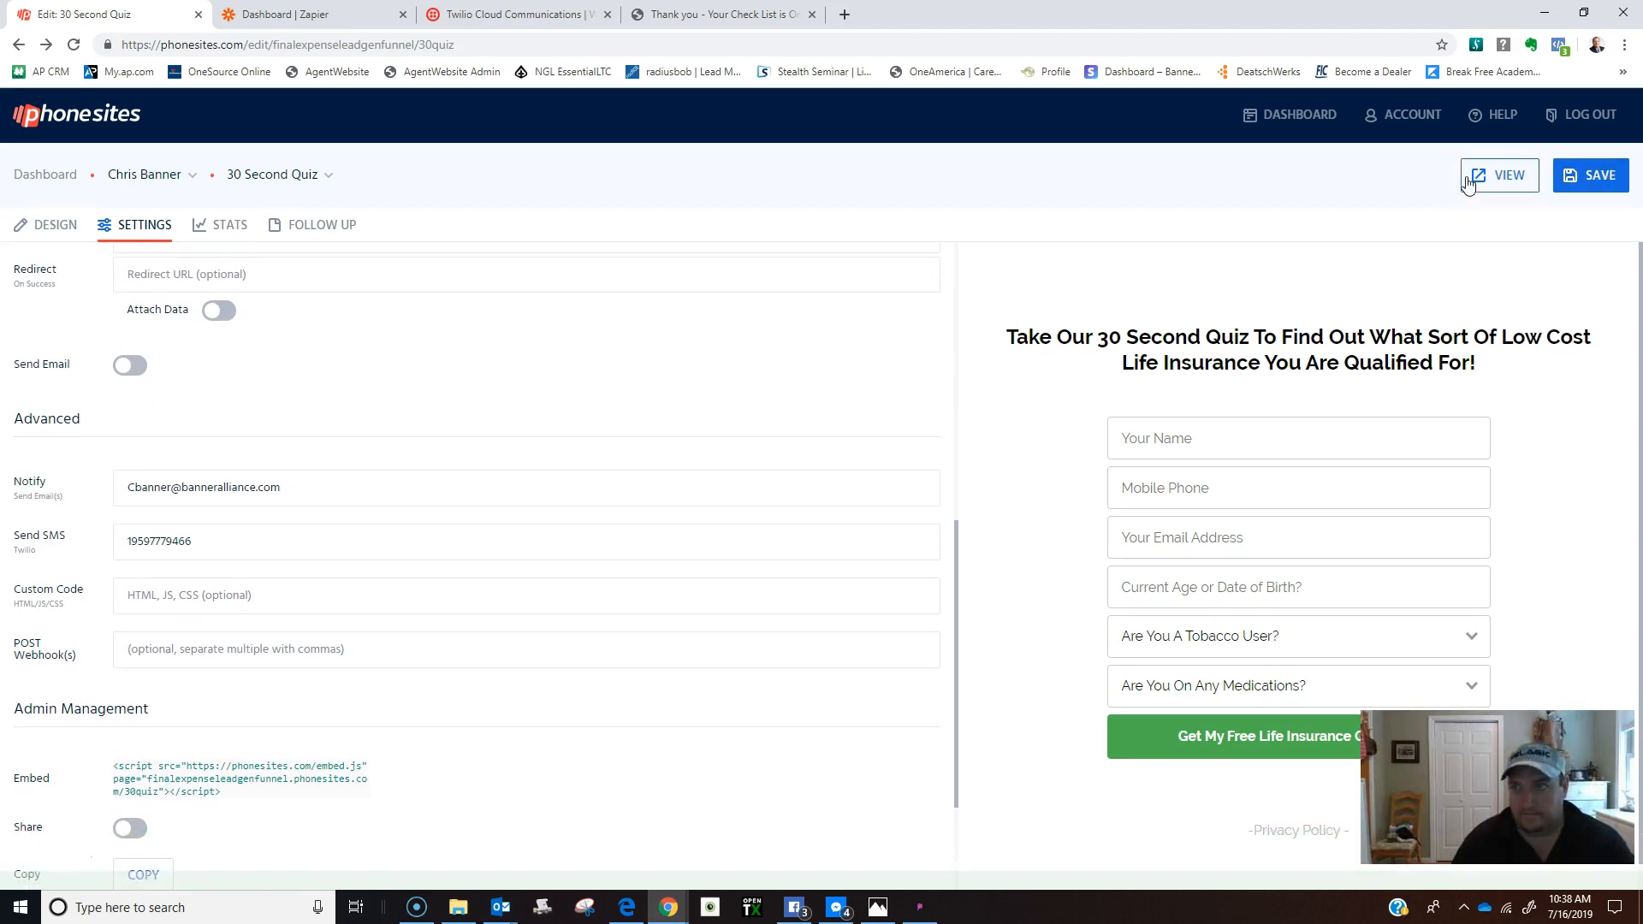
left_click(1466, 175)
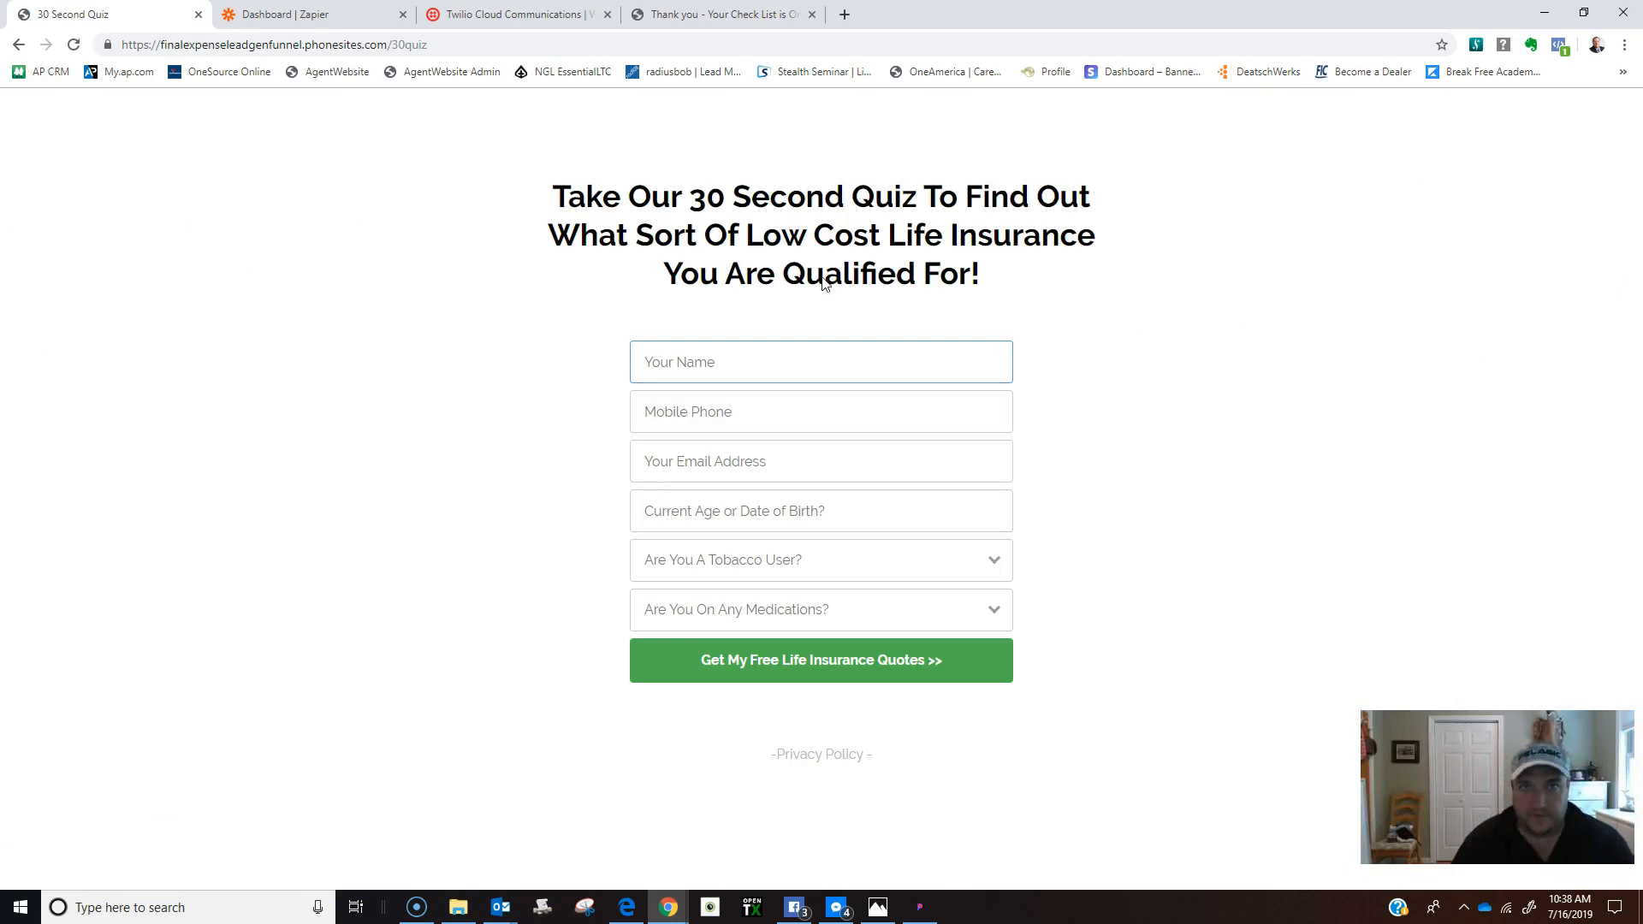
left_click(18, 44)
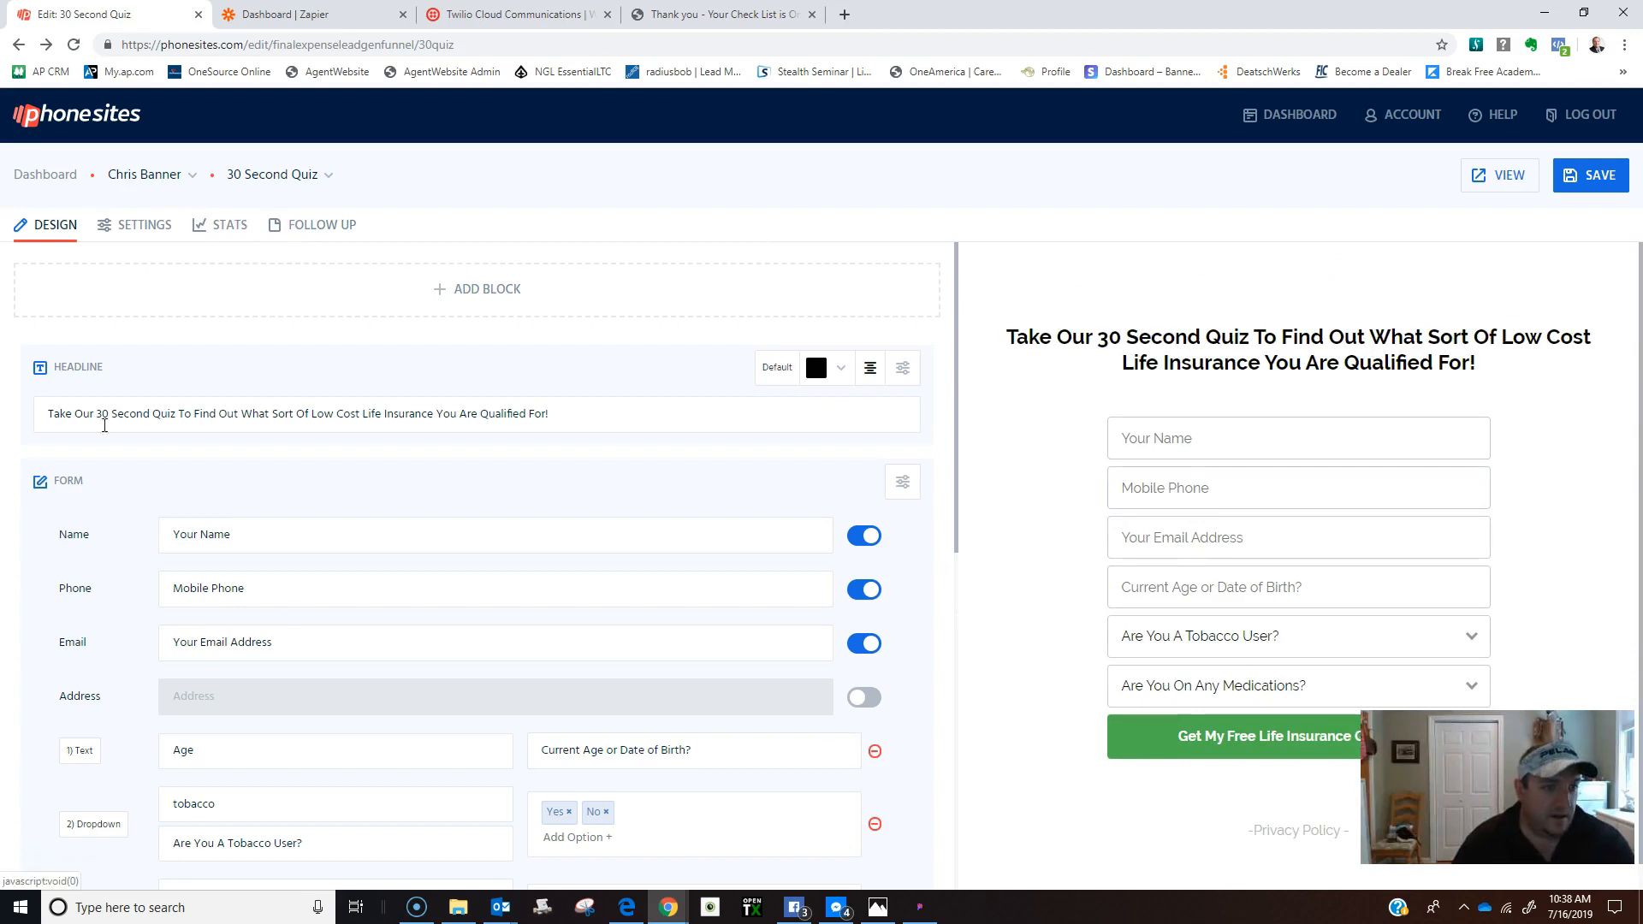
Change the text follow-up delay from 1 to 0 minutes and save.
left_click(163, 227)
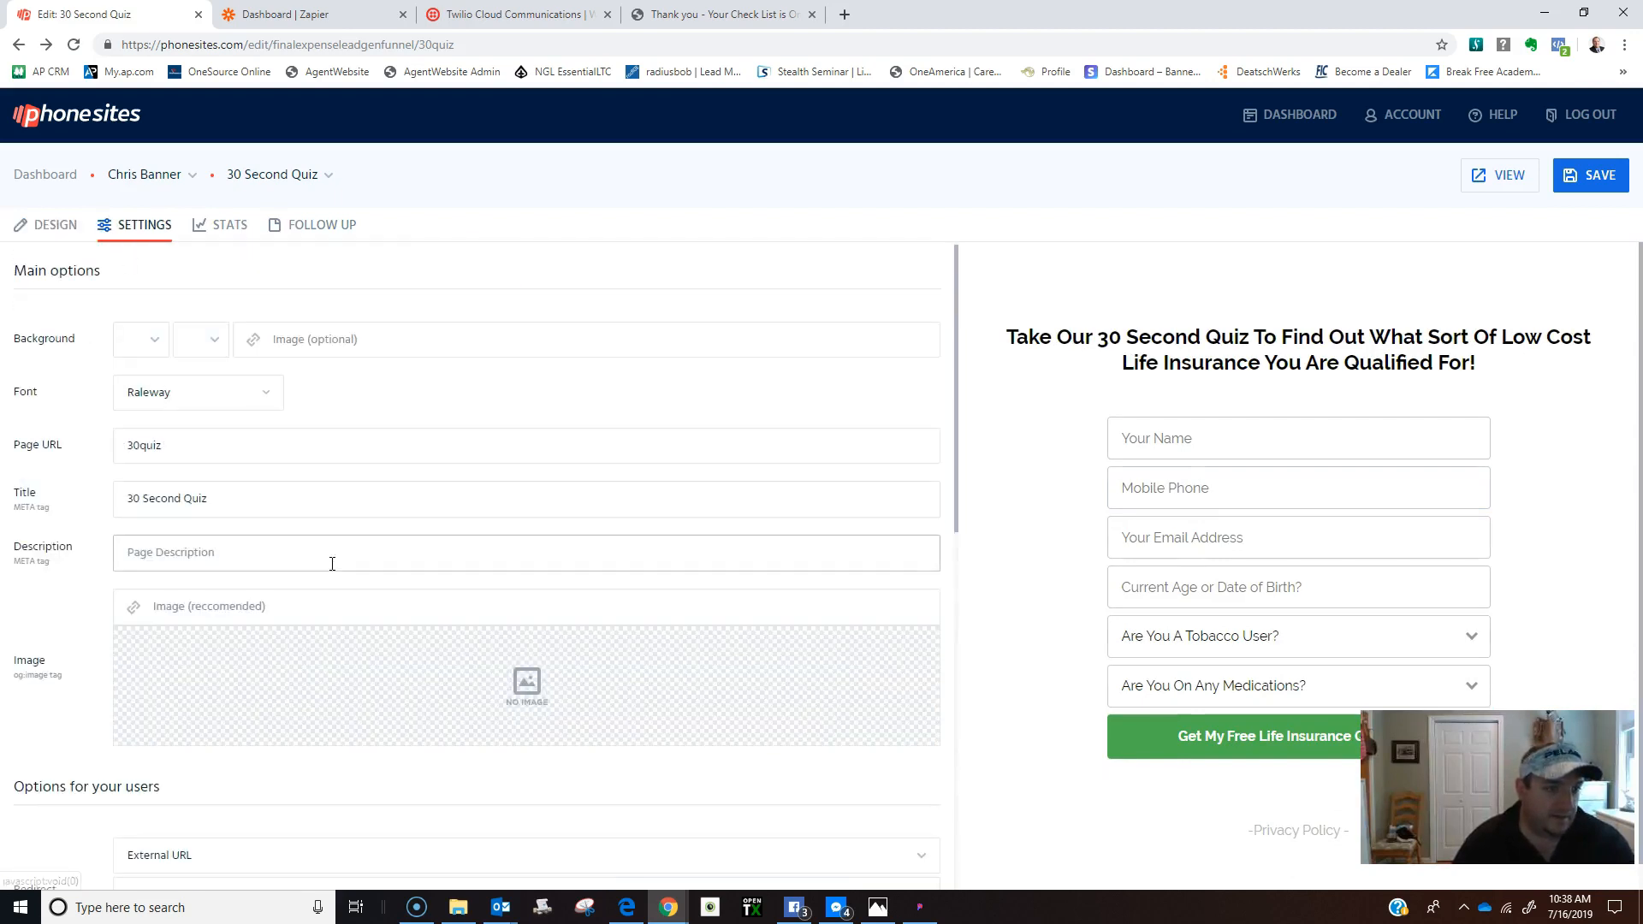
scroll(325, 753, "down", 3)
scroll(325, 768, "down", 2)
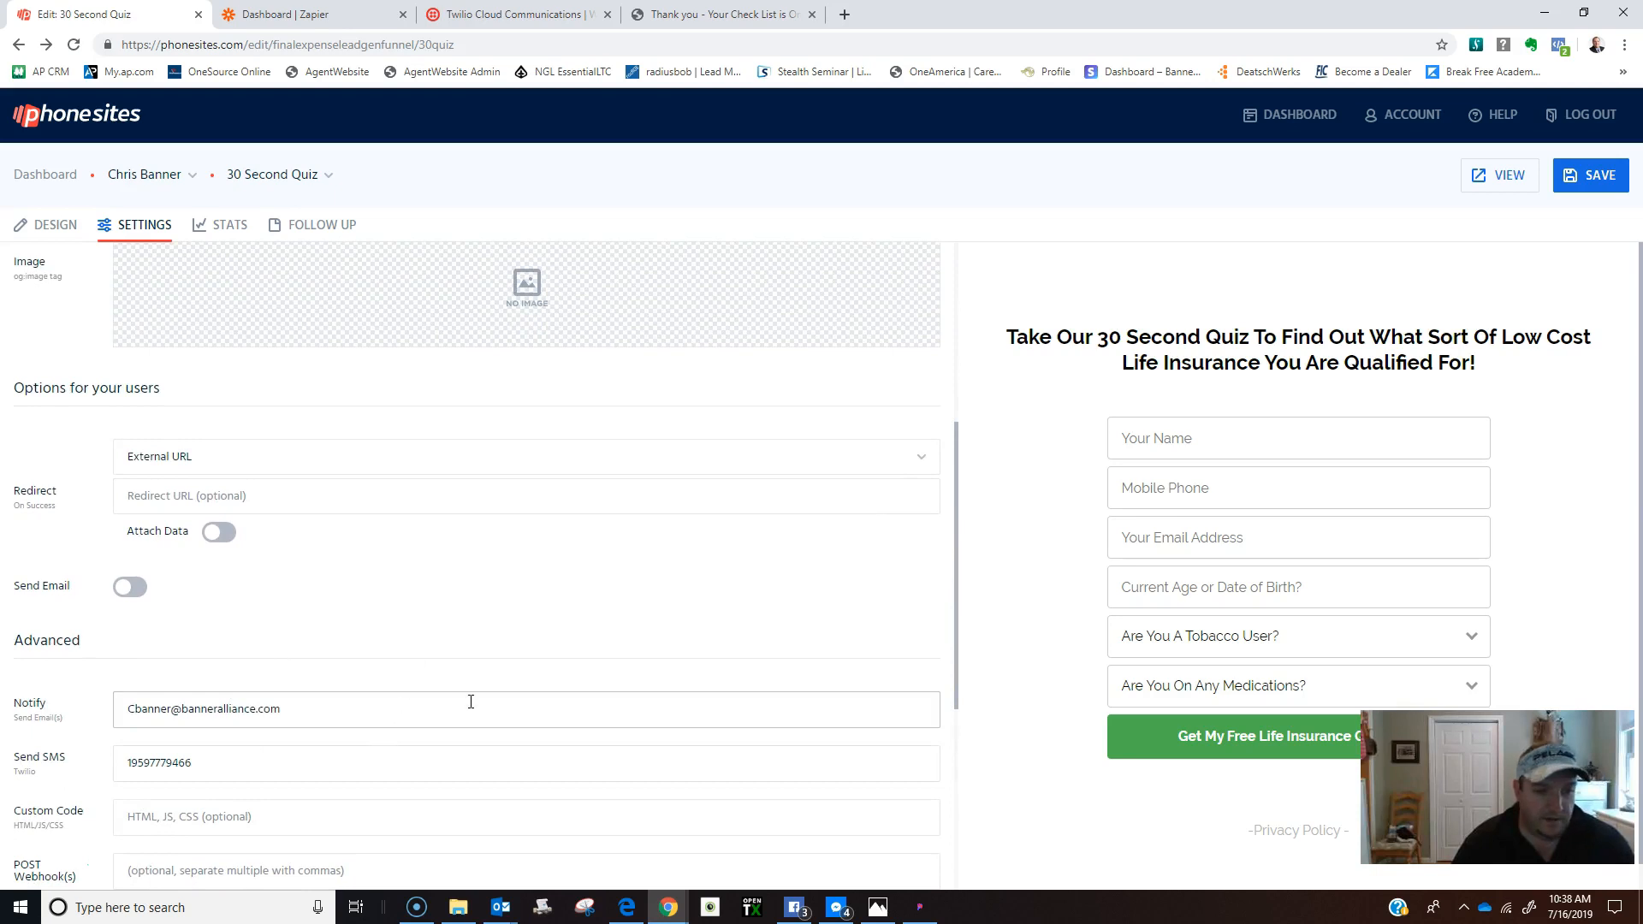
scroll(882, 278, "up", 2)
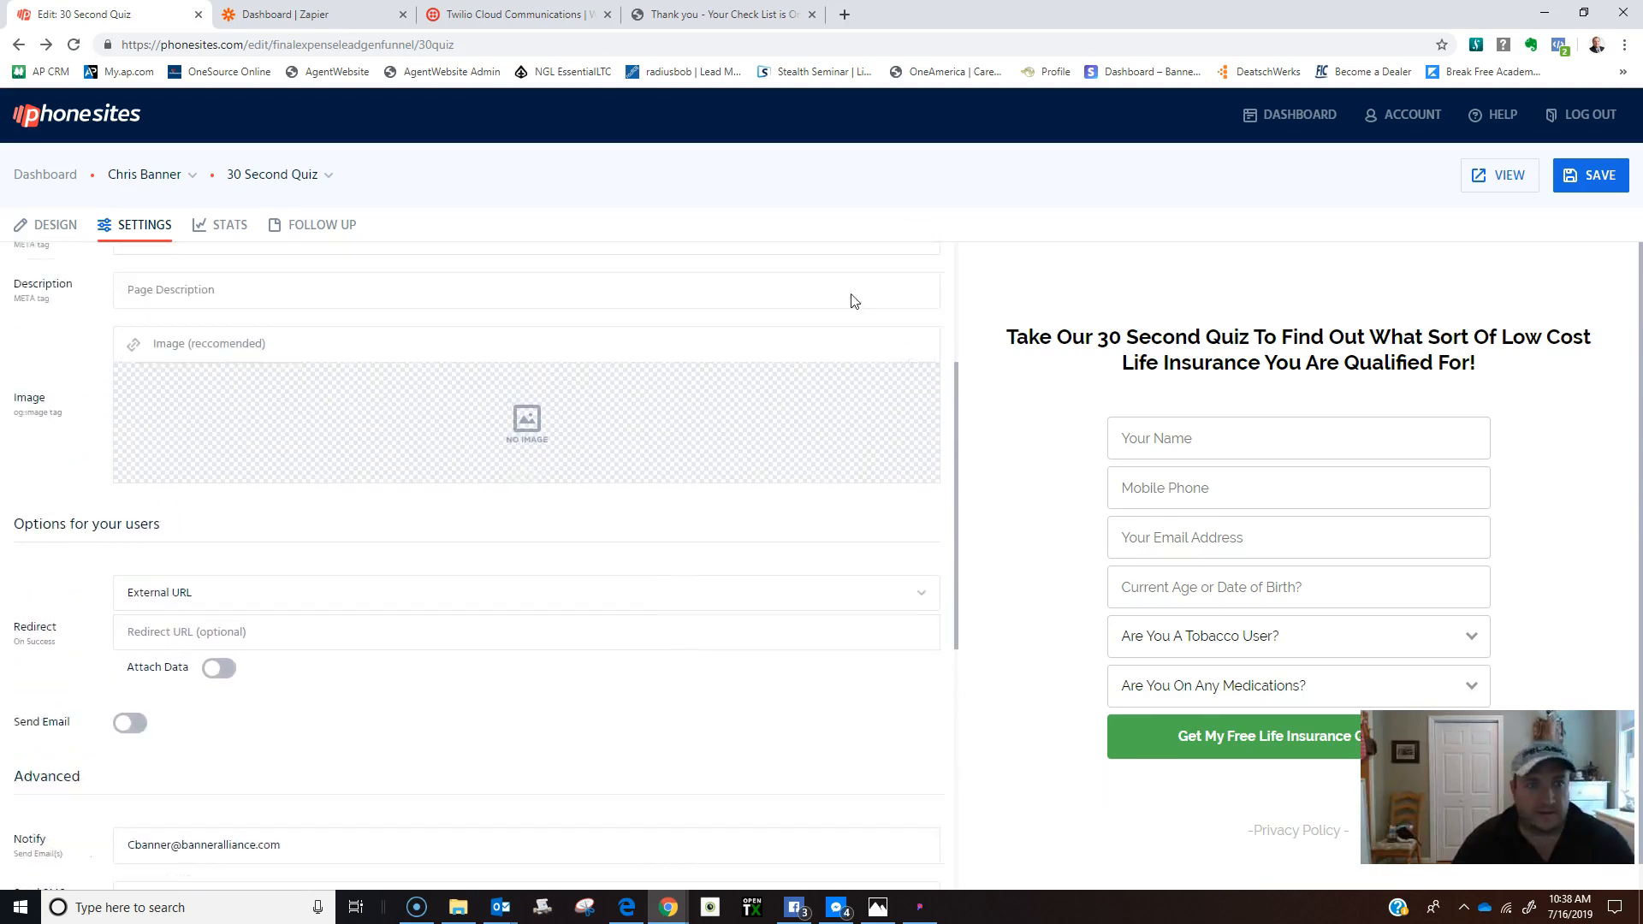
left_click(324, 229)
left_click(498, 357)
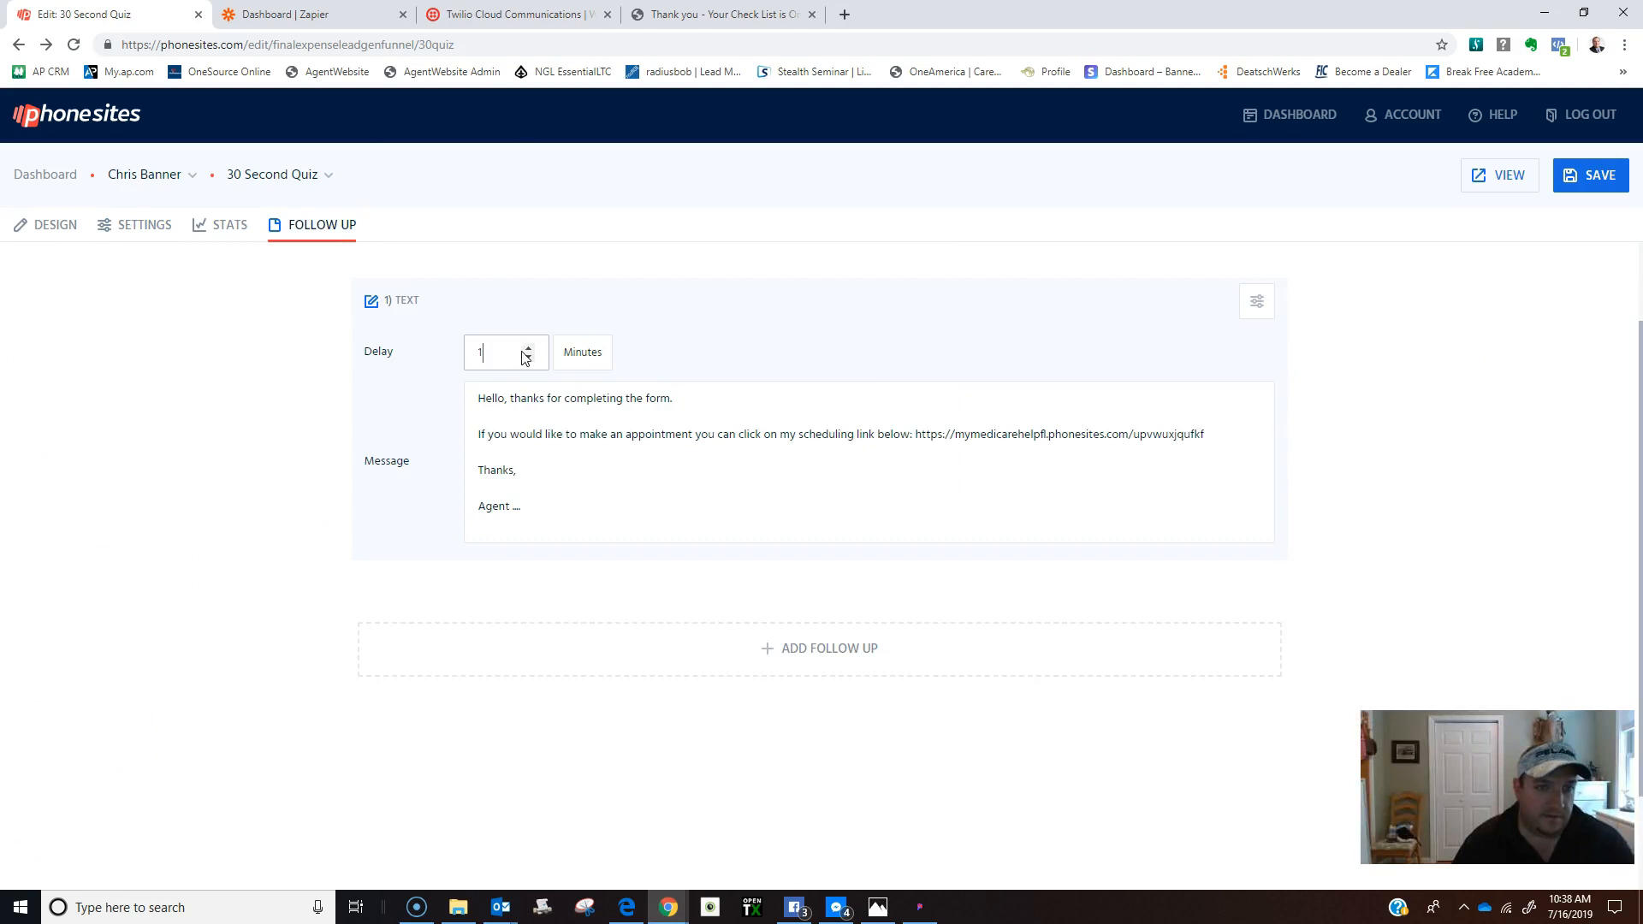
key("BackSpace")
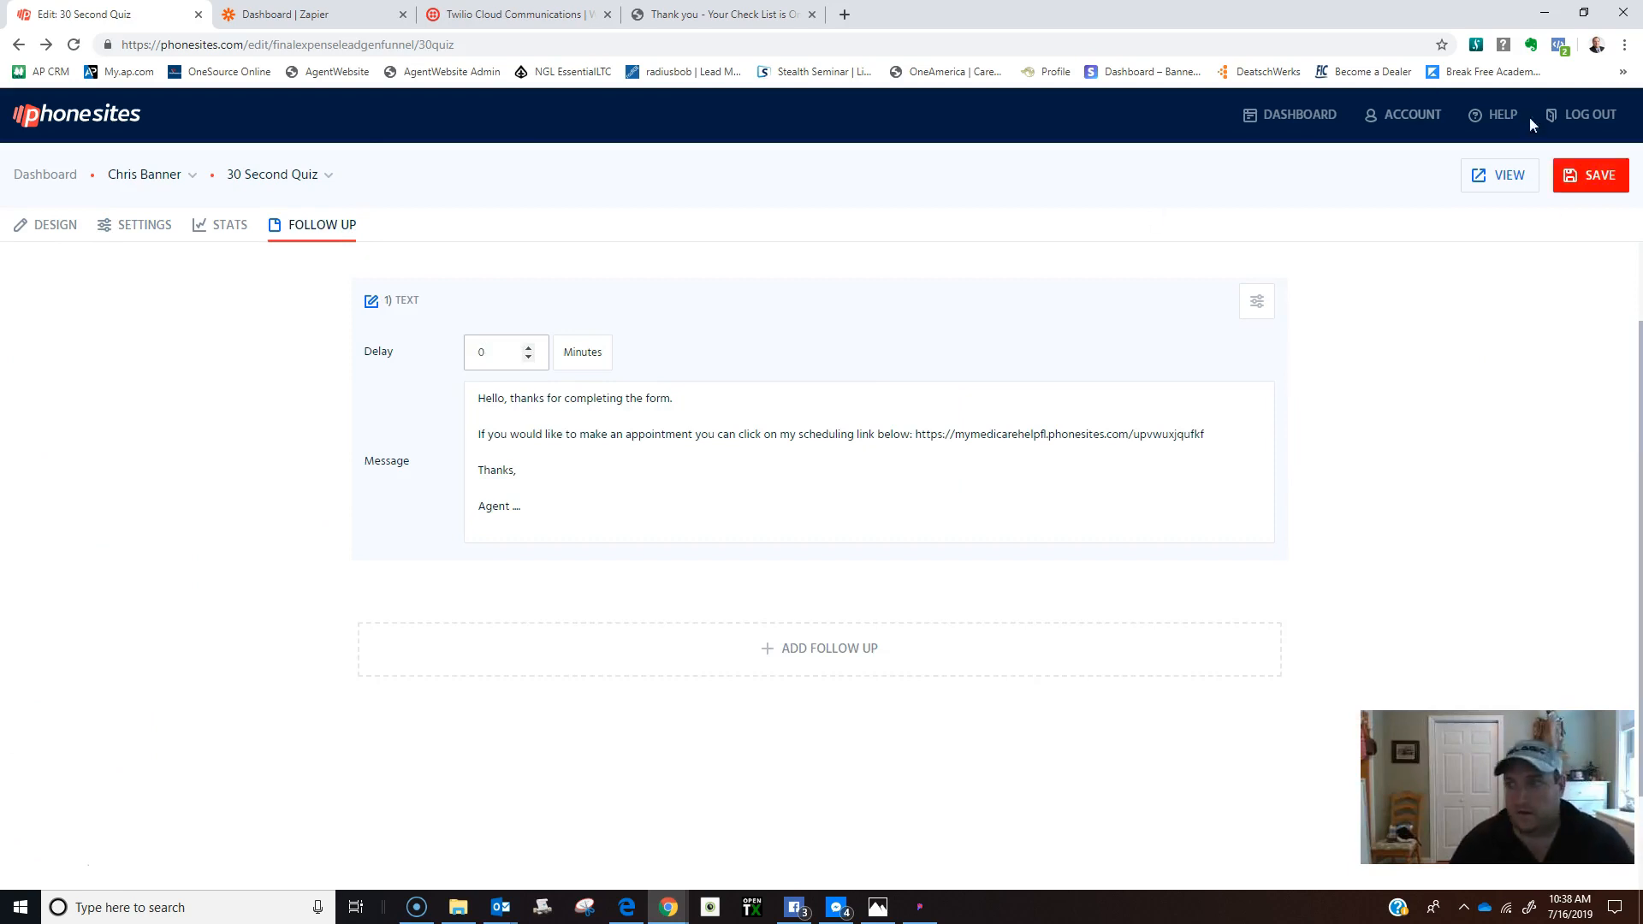
left_click(1596, 177)
Open the live quiz and fill in the test lead's name and email.
left_click(1494, 176)
left_click(745, 366)
left_click(708, 414)
left_click(704, 421)
Enter the test lead's mobile number and date of birth.
left_click(701, 513)
left_click(690, 558)
Answer Yes to tobacco and No to medications, submit, and return to the editor.
left_click(690, 568)
left_click(696, 604)
left_click(693, 624)
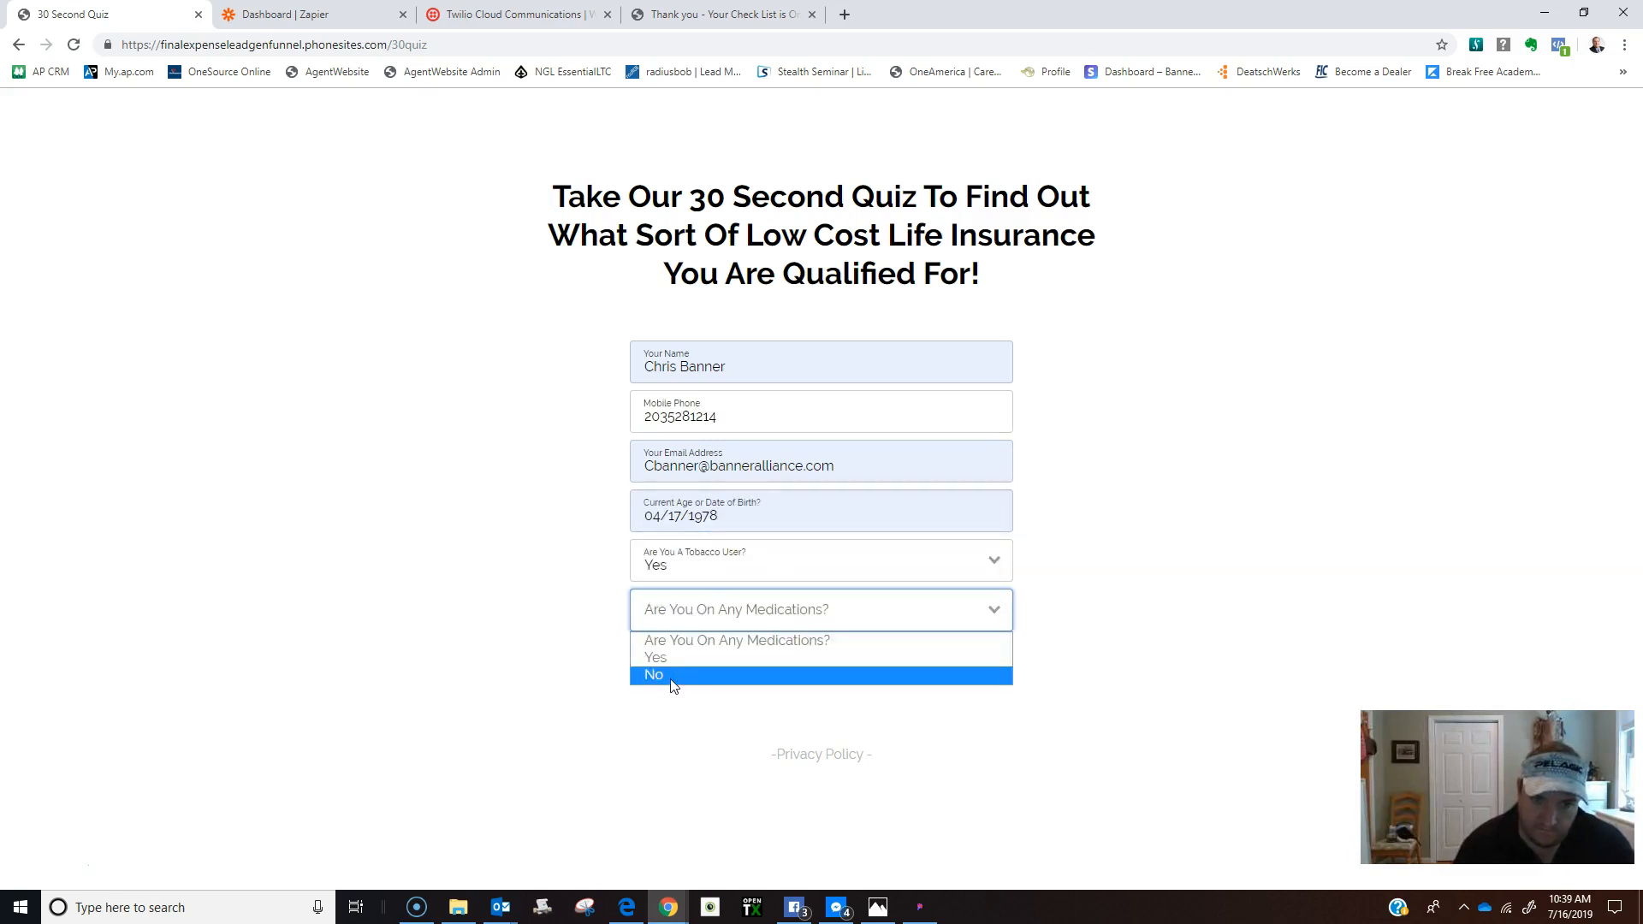
left_click(671, 676)
left_click(759, 676)
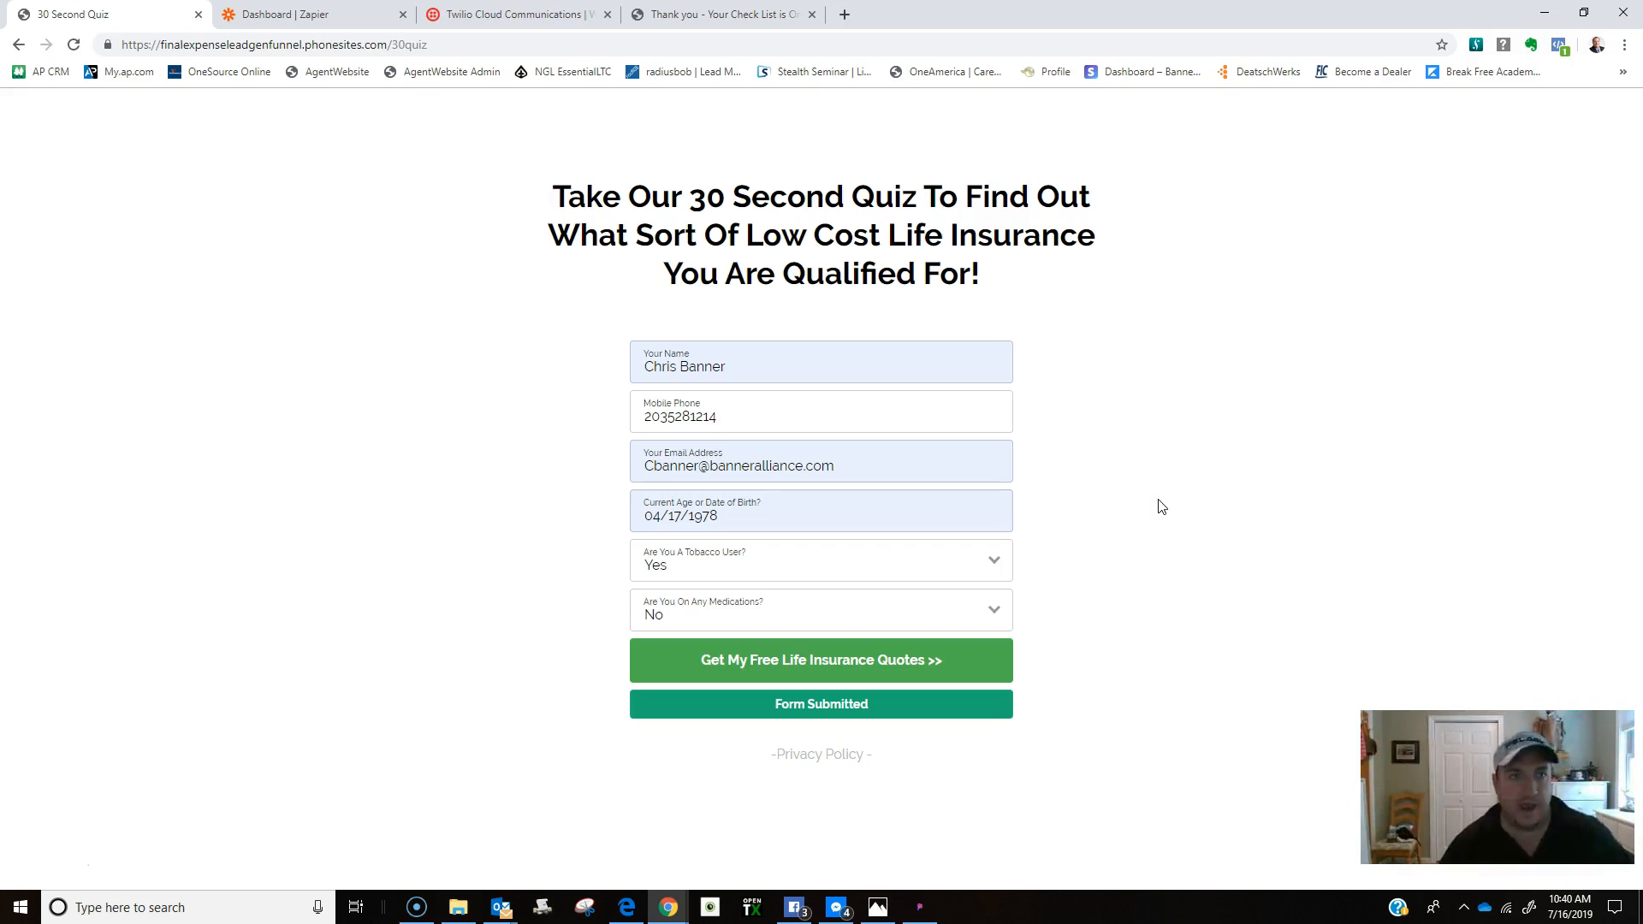
left_click(19, 44)
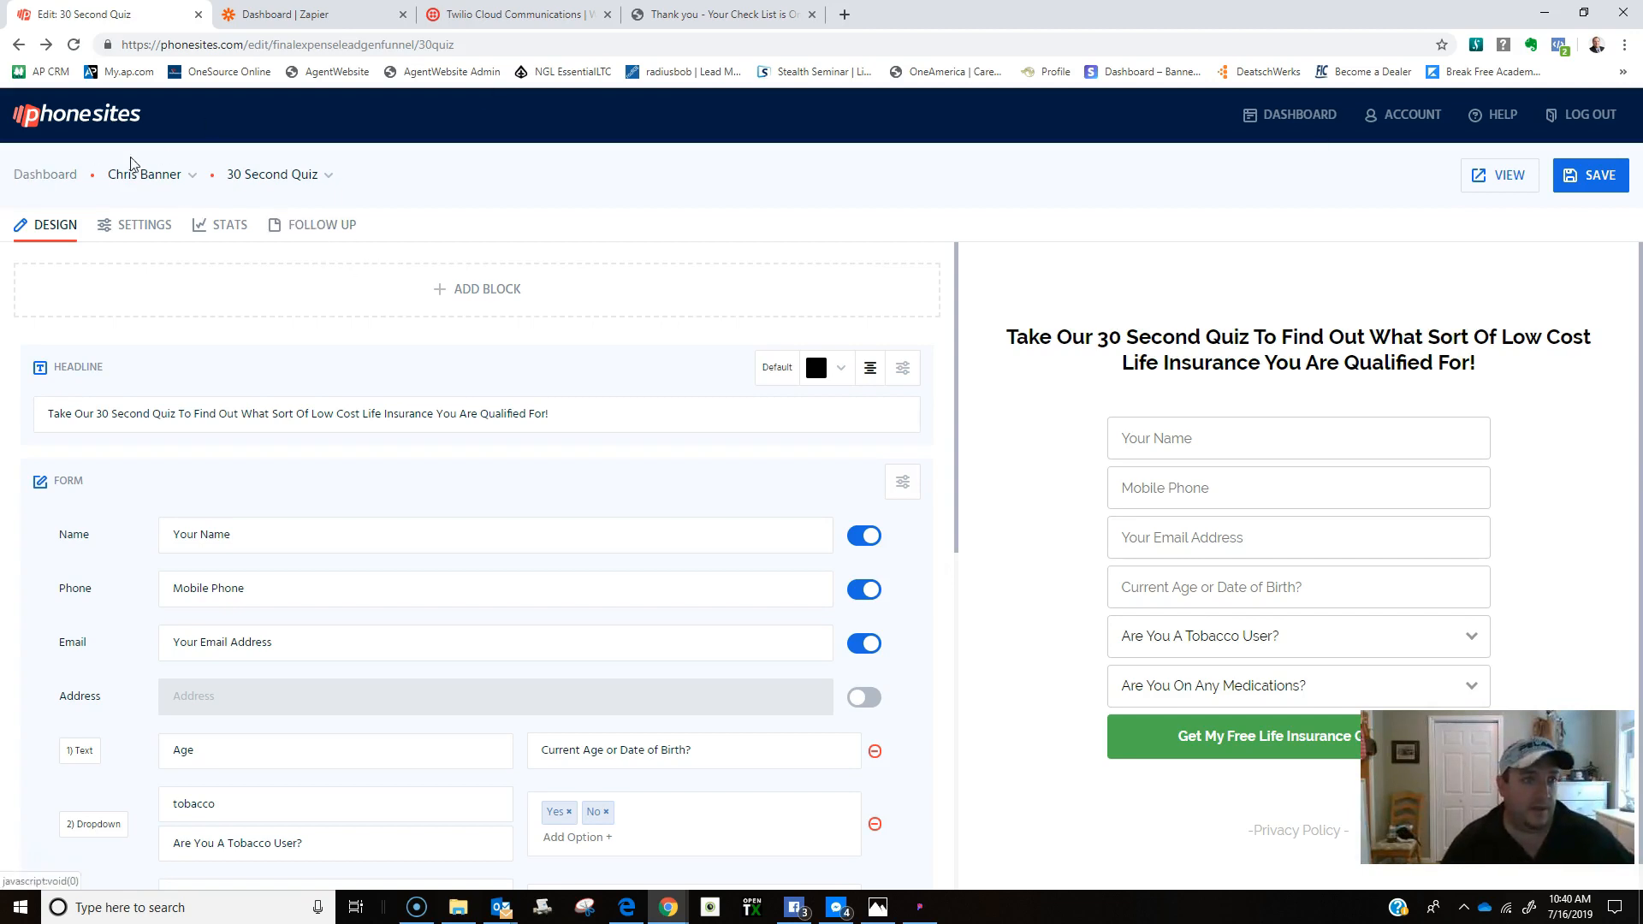
Switch to the Parents Without Any Life Insurance page and open its live article view.
left_click(252, 177)
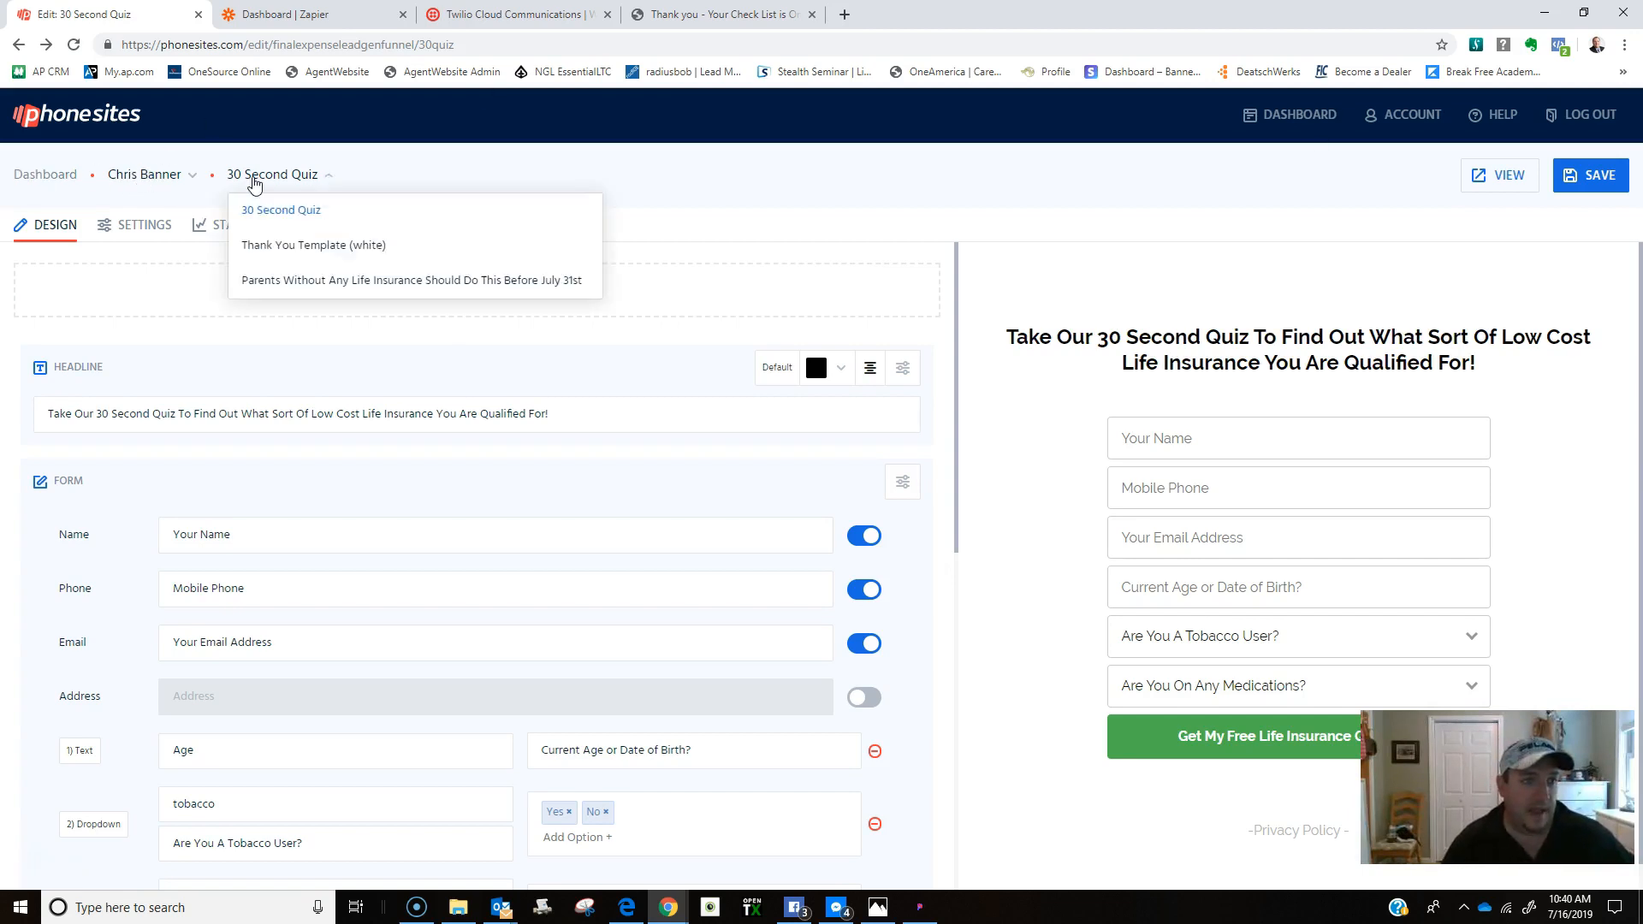
left_click(316, 280)
scroll(1064, 468, "down", 4)
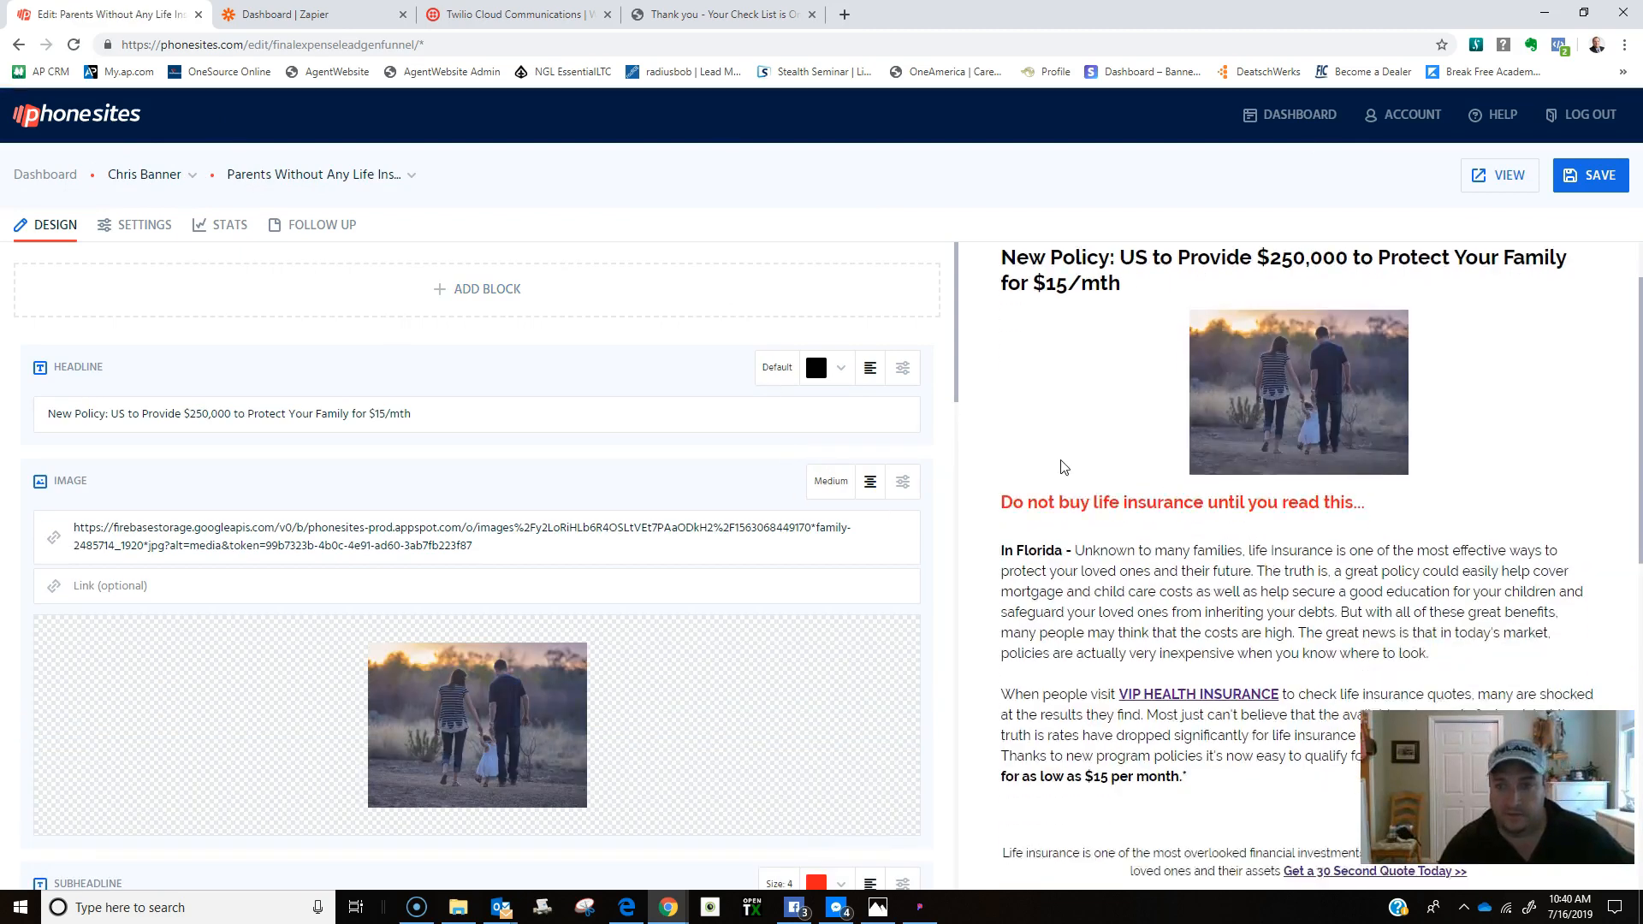
scroll(1063, 462, "down", 4)
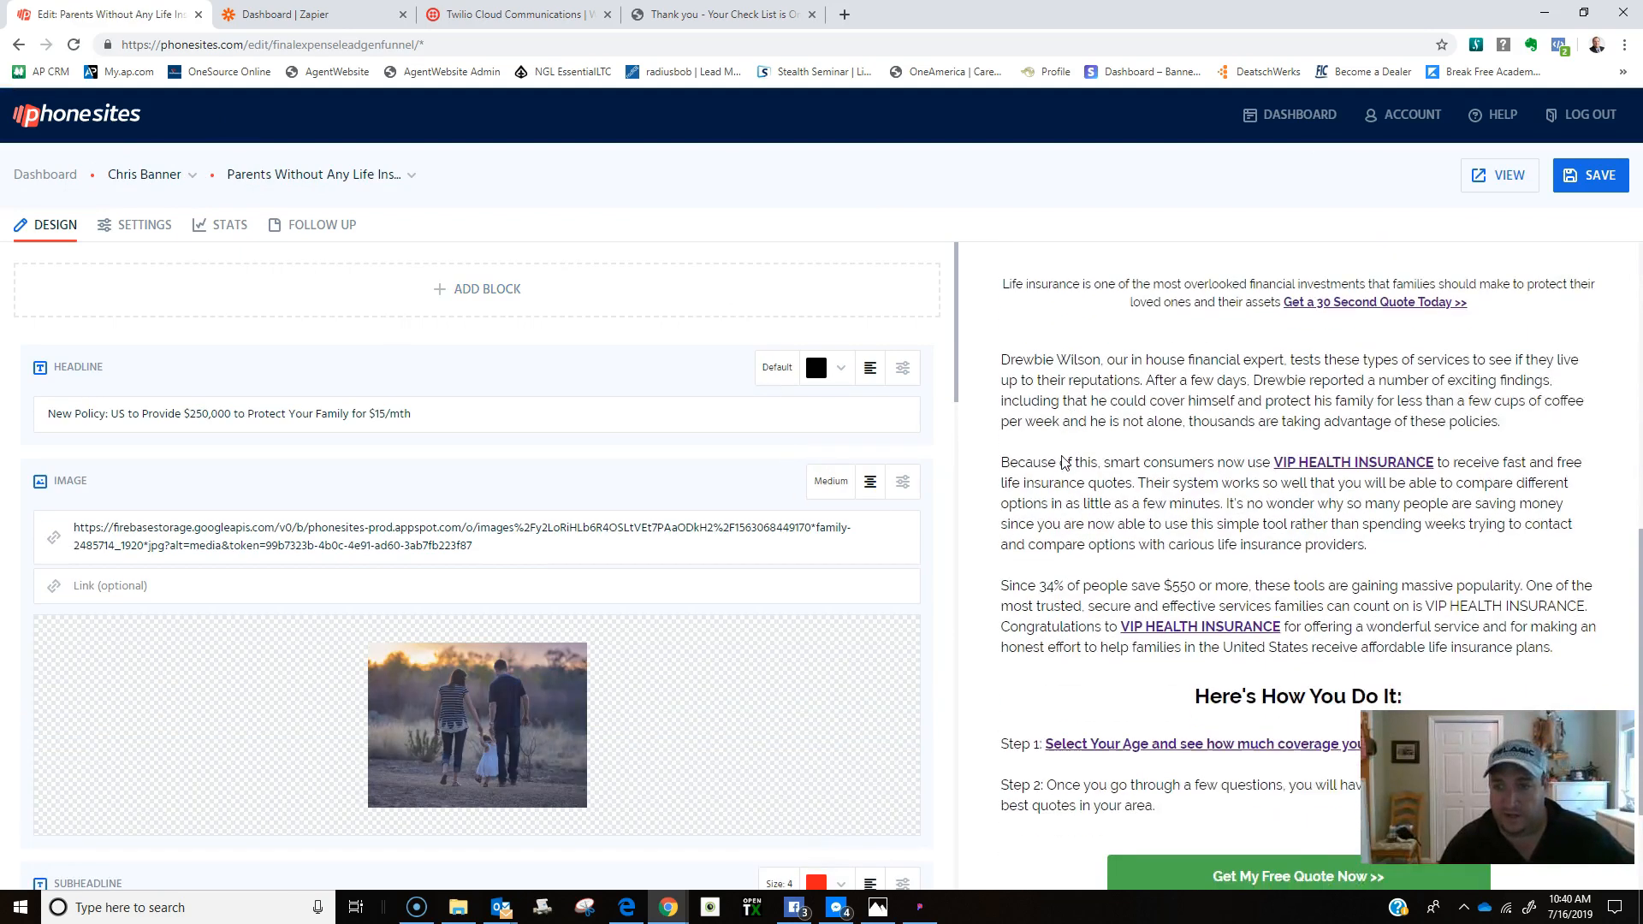
scroll(1055, 554, "up", 5)
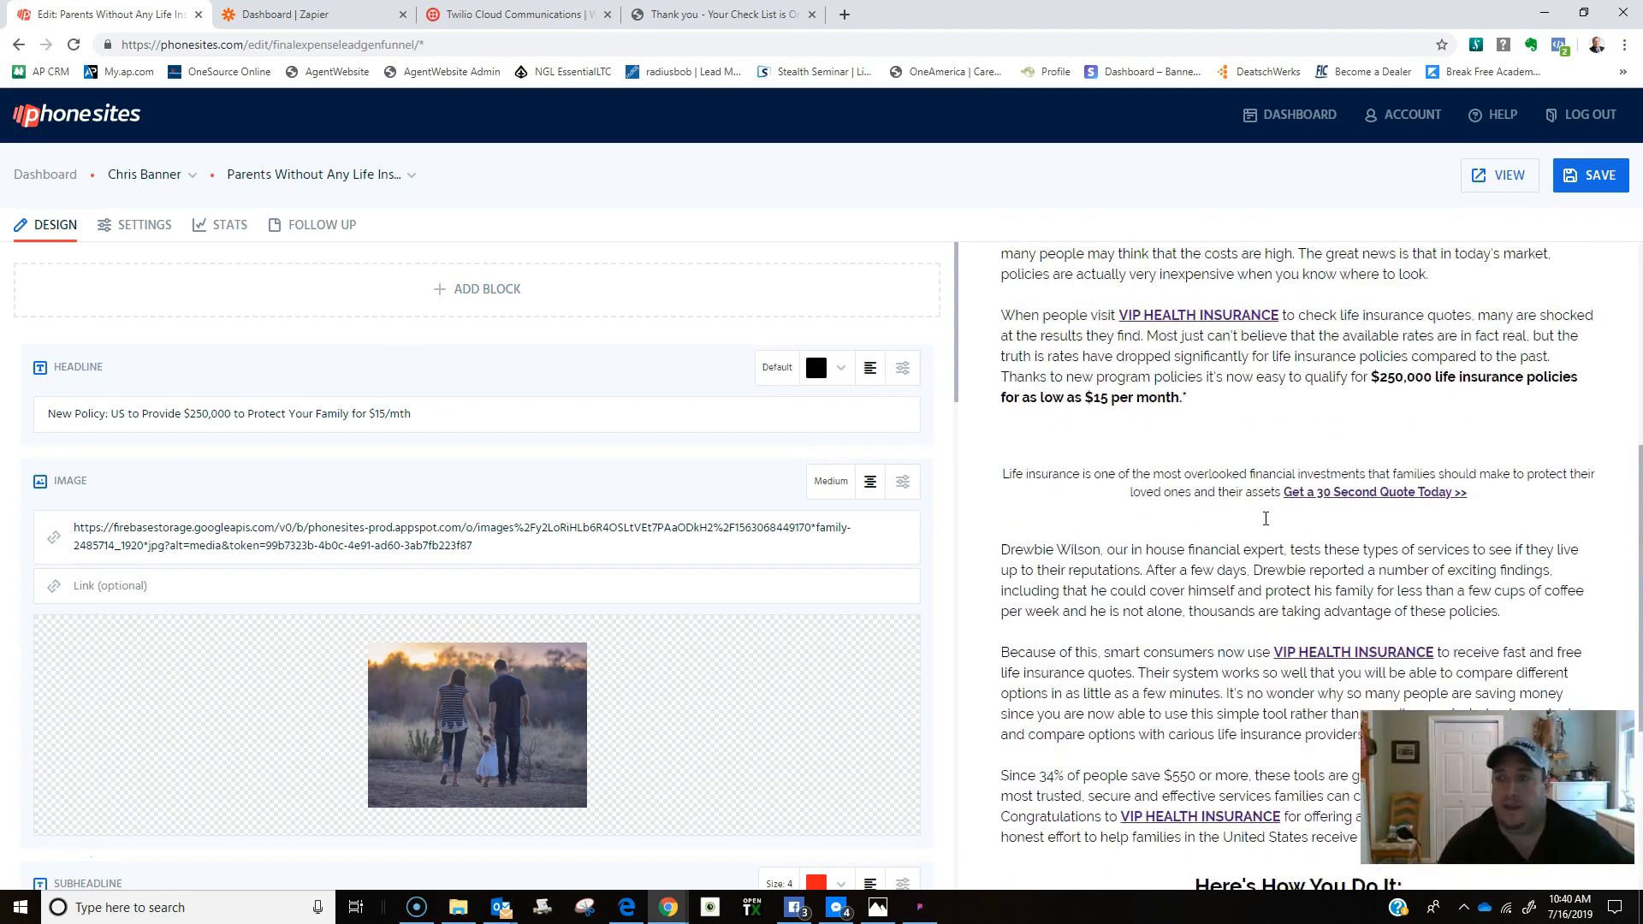
left_click(1501, 175)
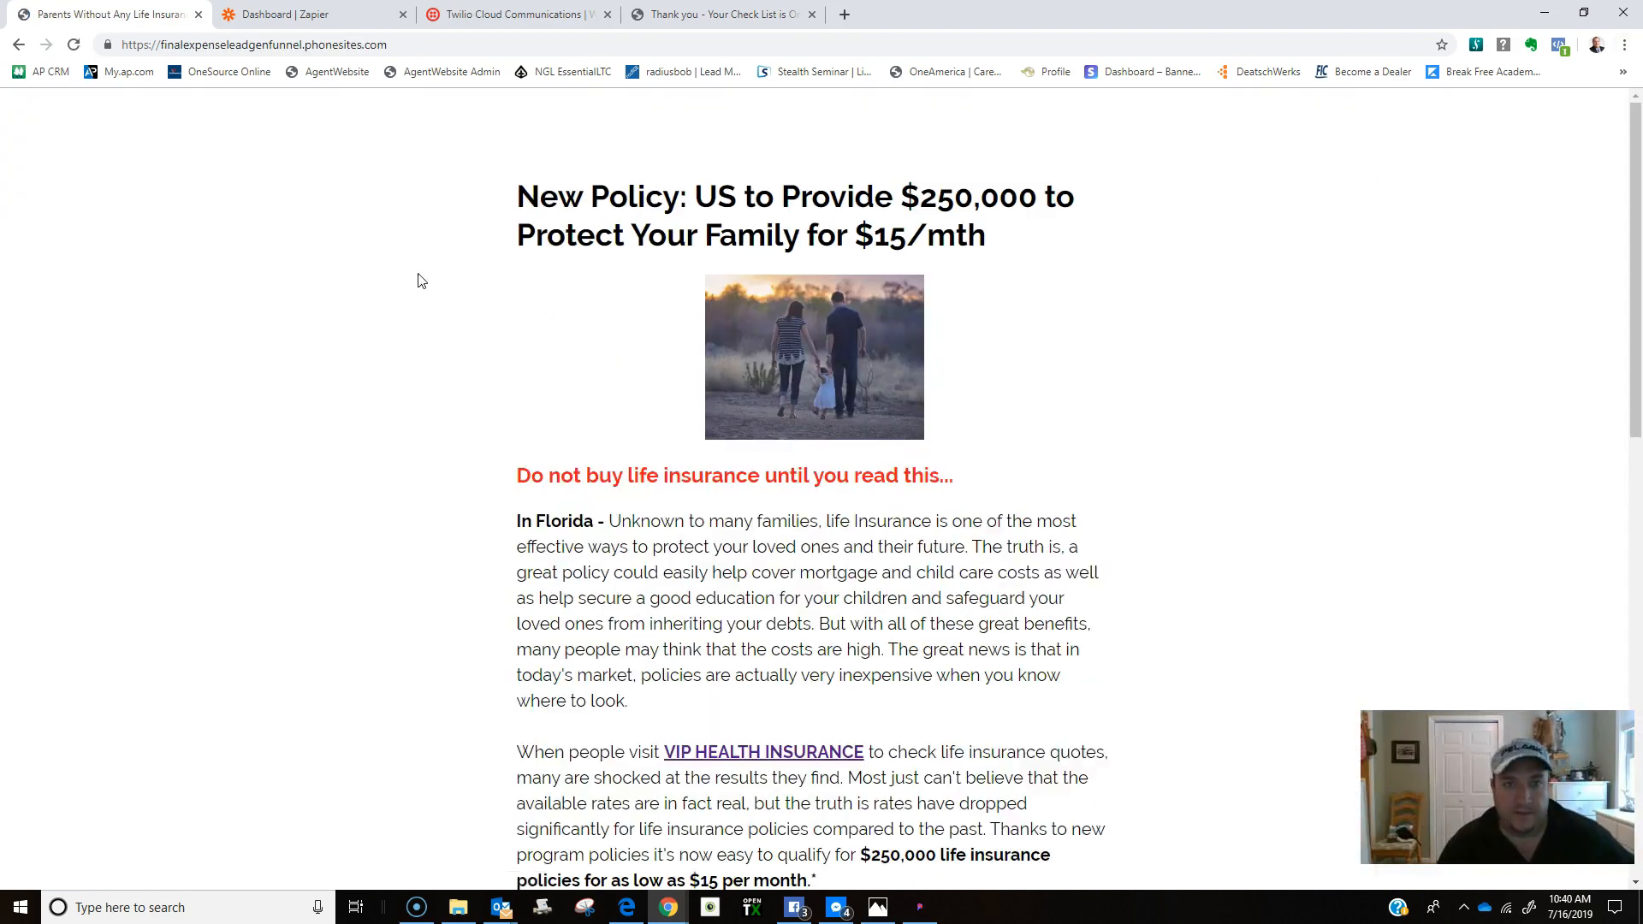
Follow the article's 'Get a 30 Second Quote Today >>' link to the blank quiz page.
scroll(411, 275, "down", 3)
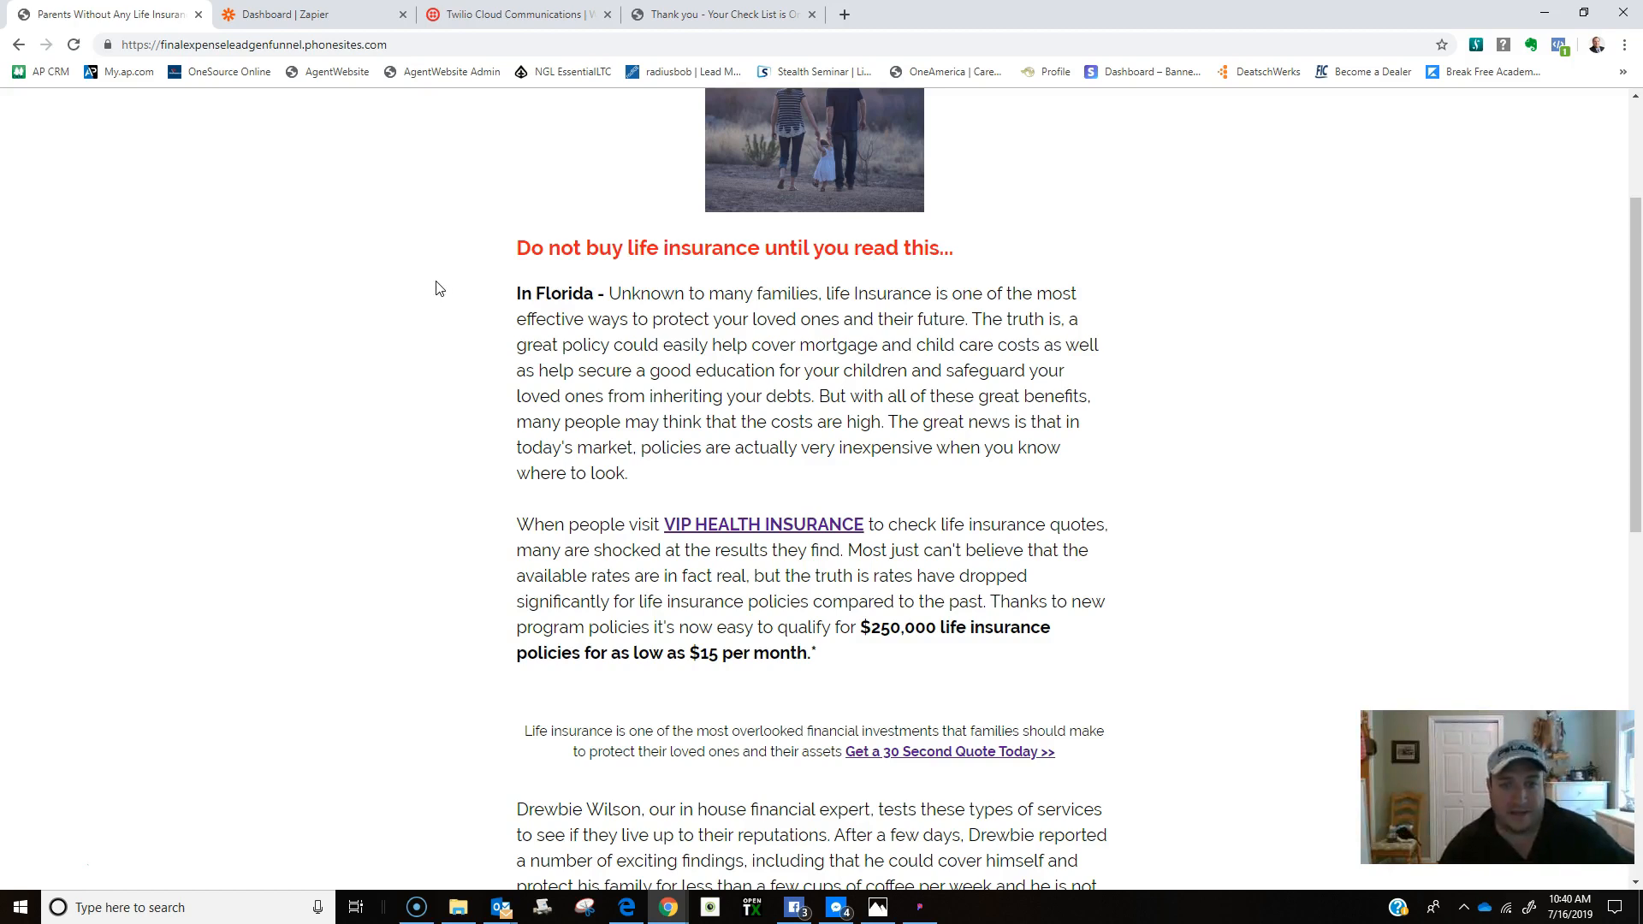
scroll(436, 290, "down", 3)
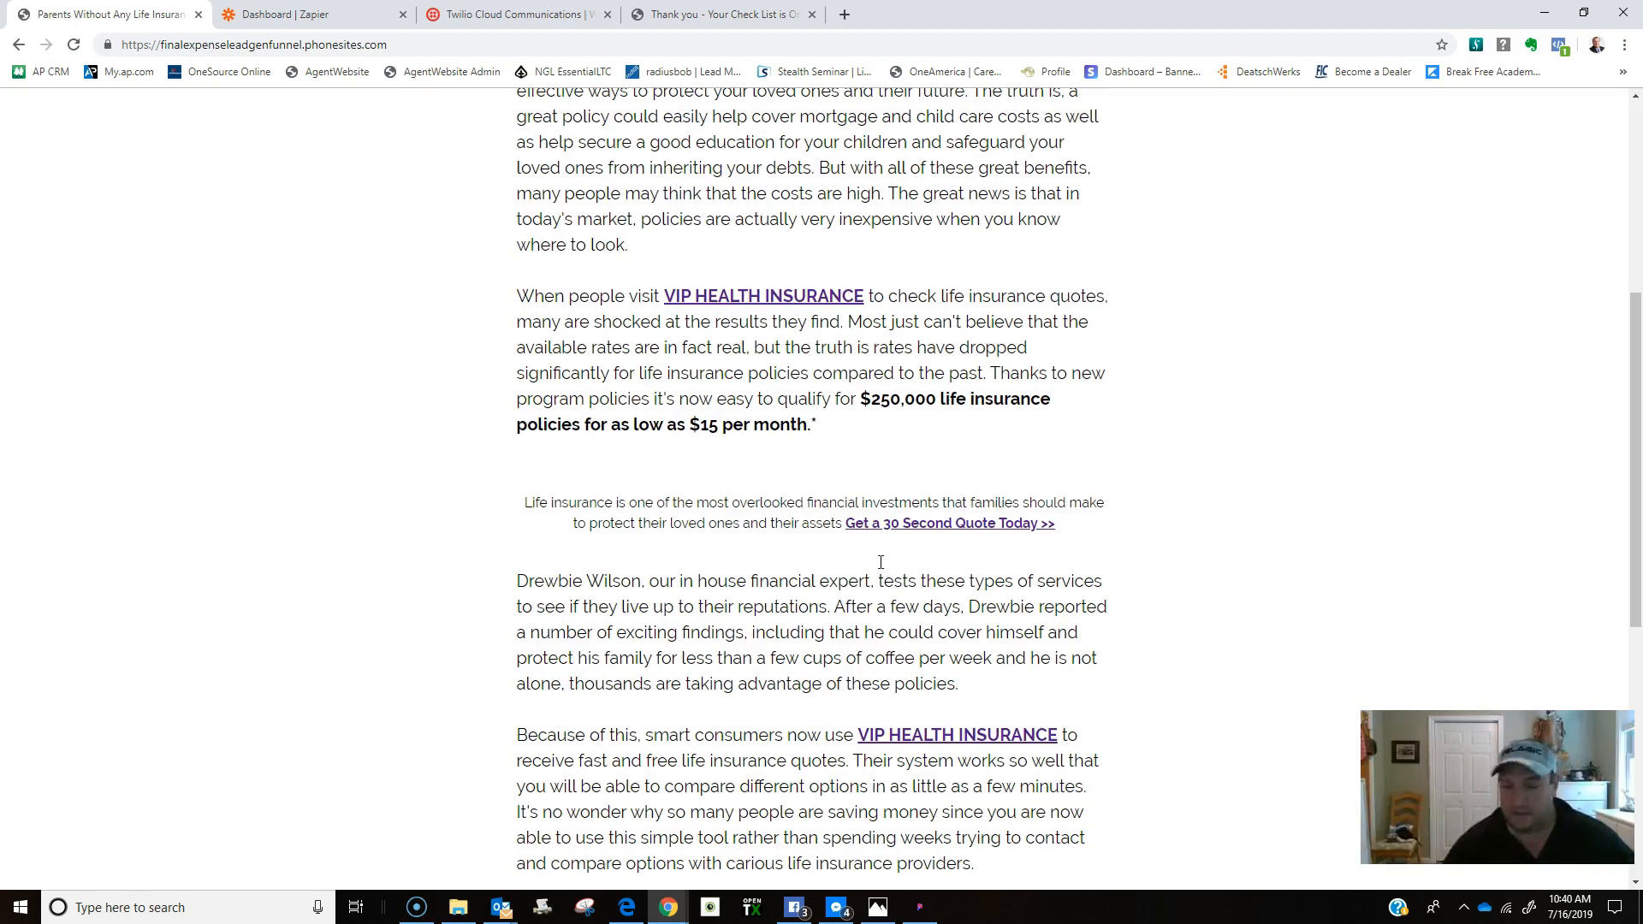
scroll(878, 572, "down", 2)
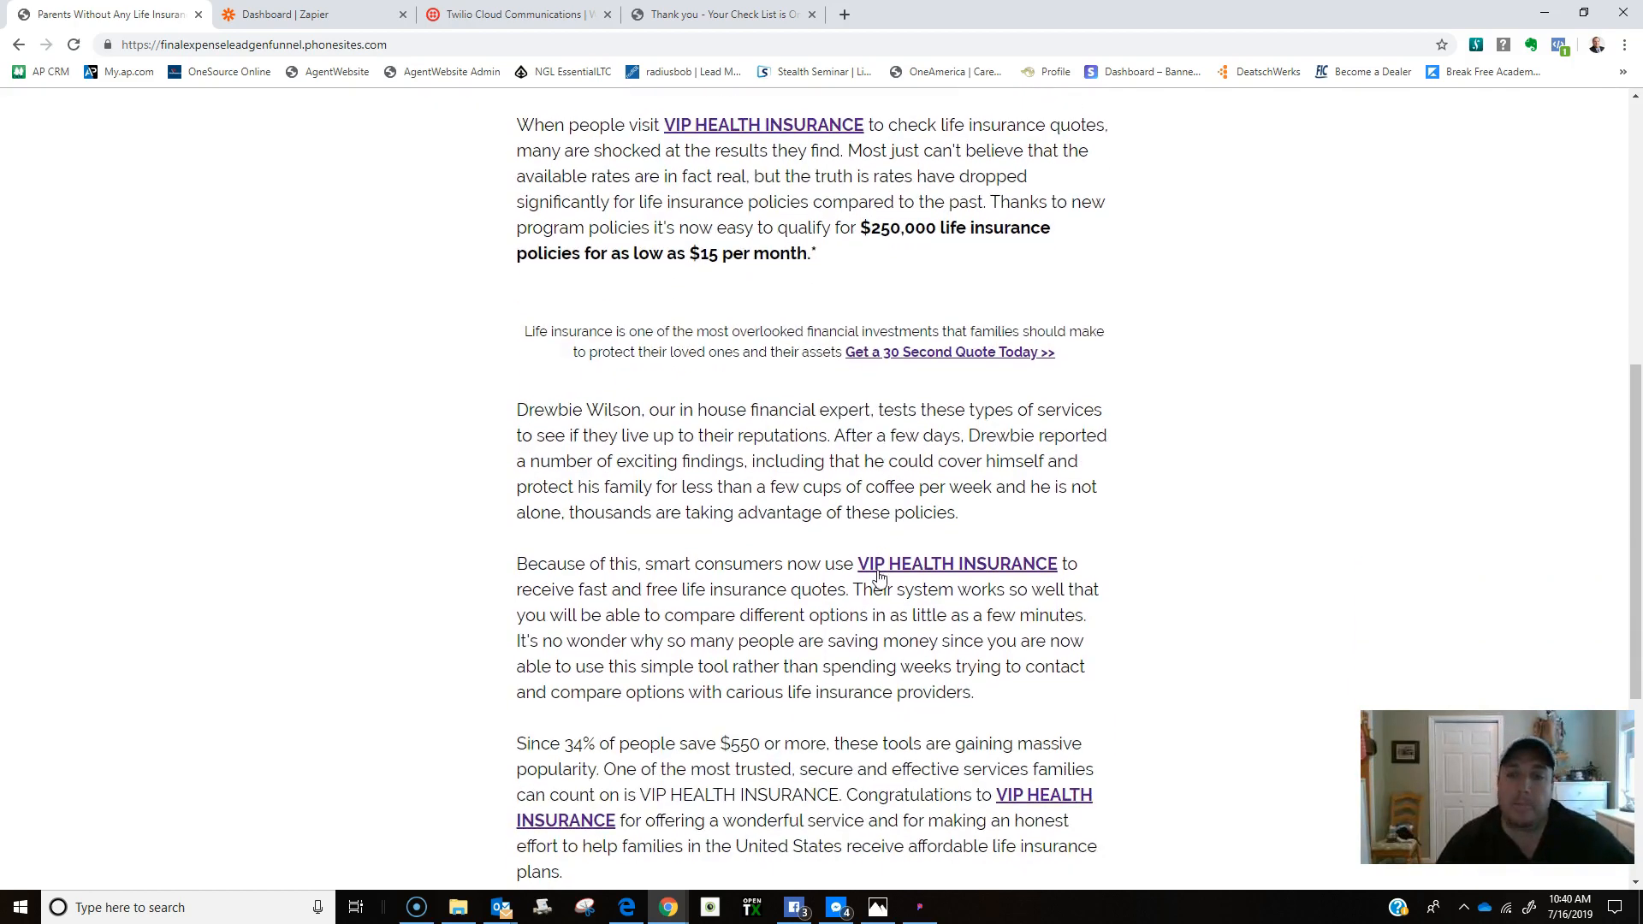
scroll(879, 580, "down", 3)
scroll(842, 167, "up", 3)
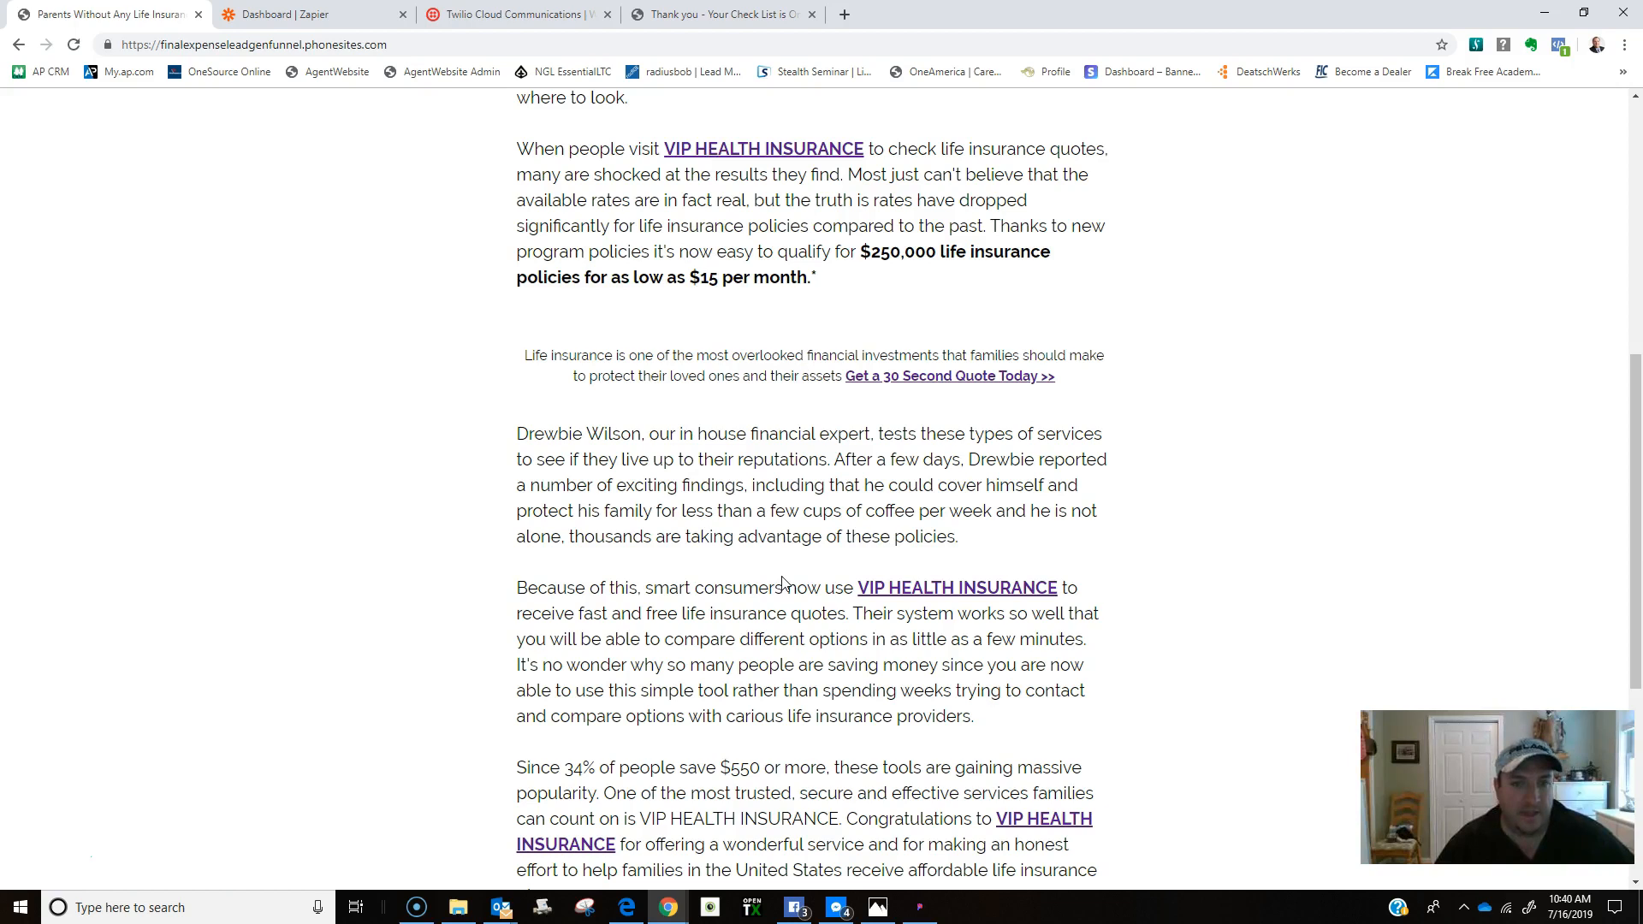
left_click(910, 384)
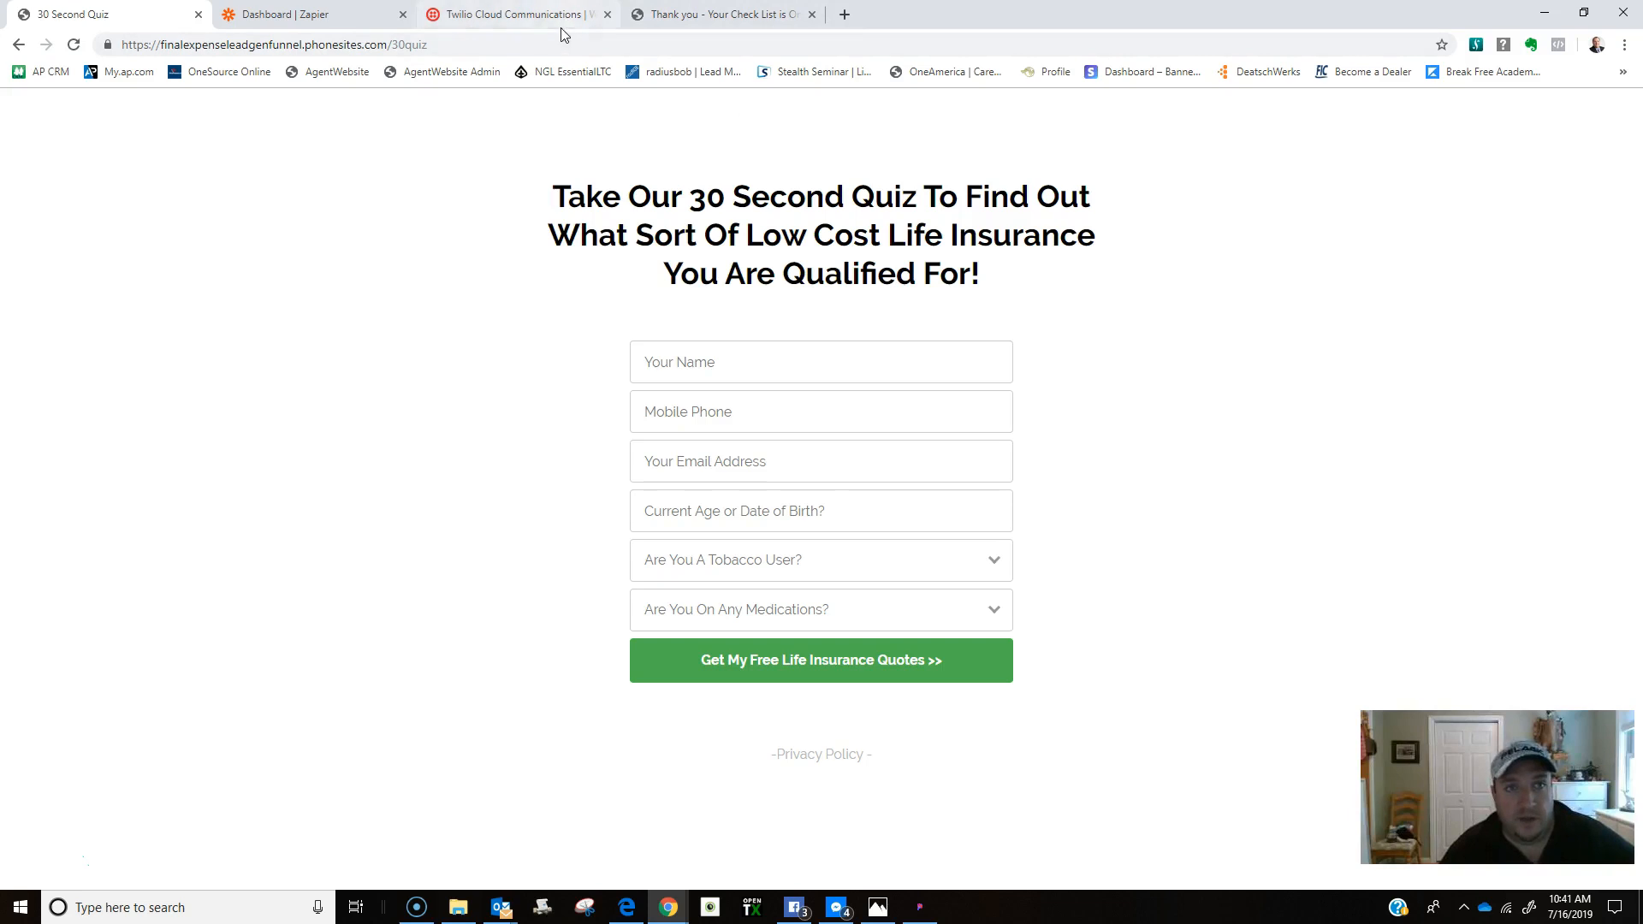
left_click(700, 467)
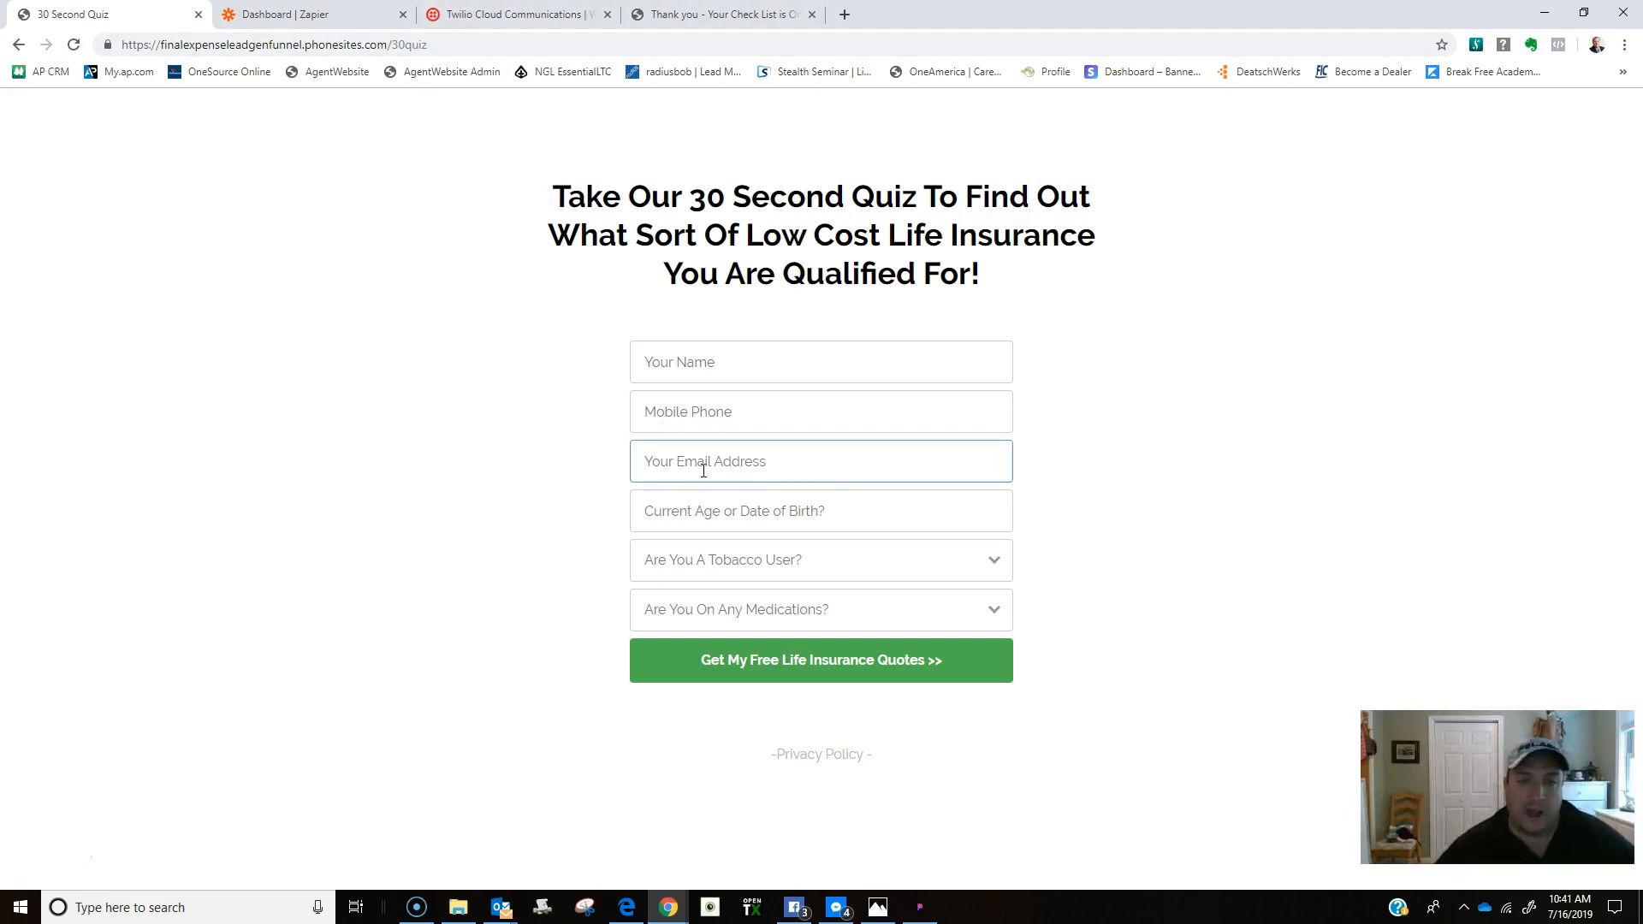
left_click(810, 493)
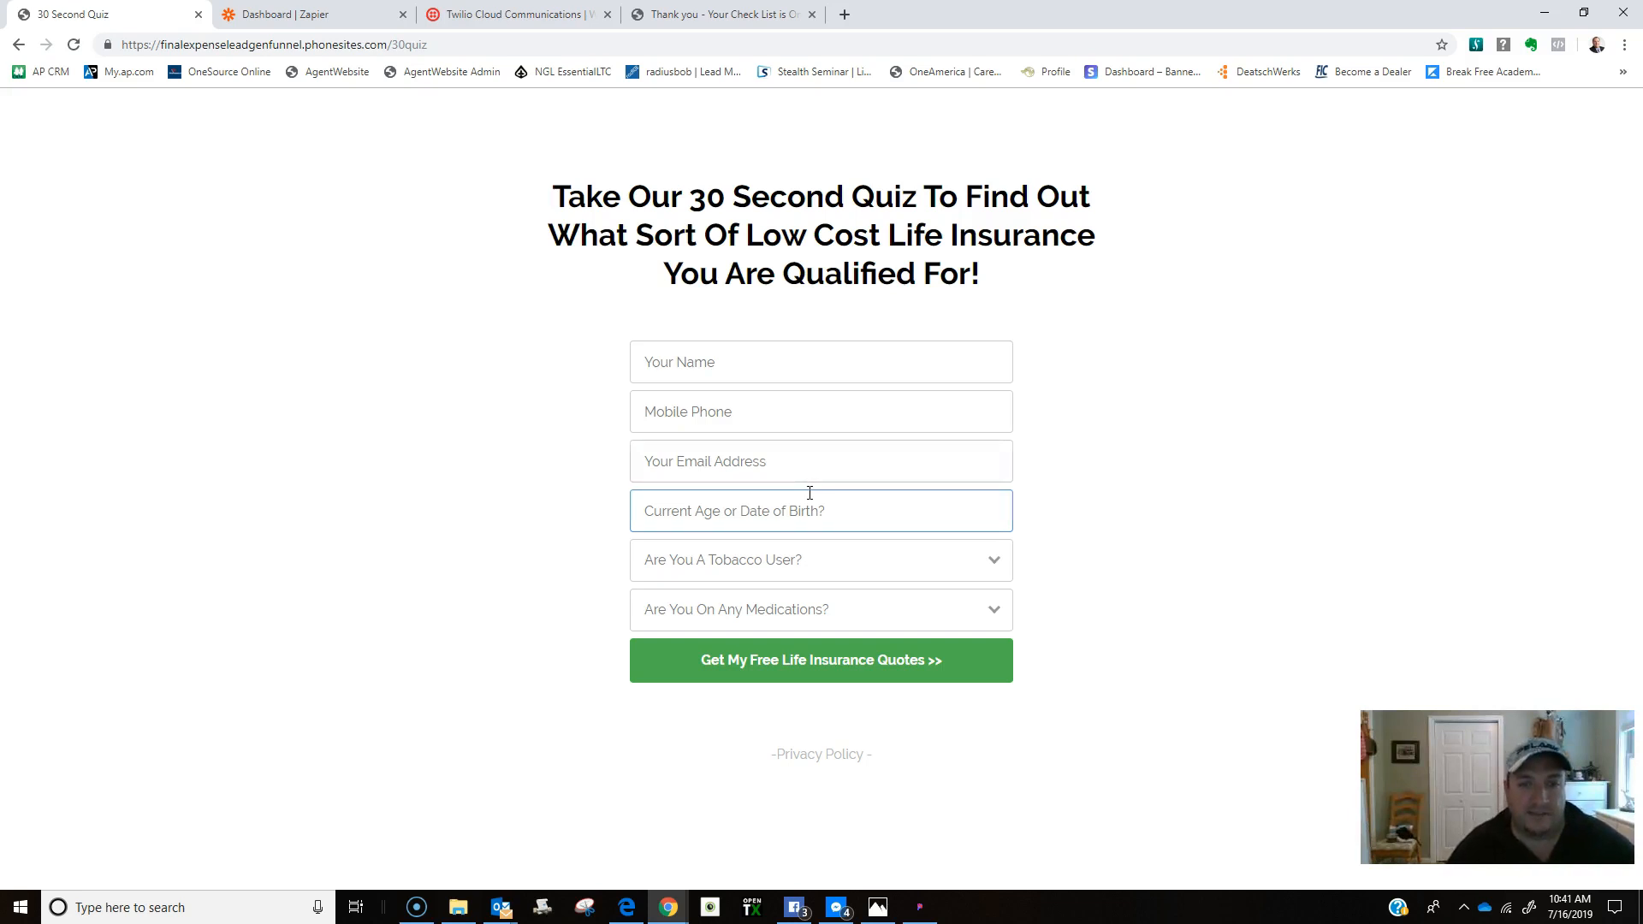